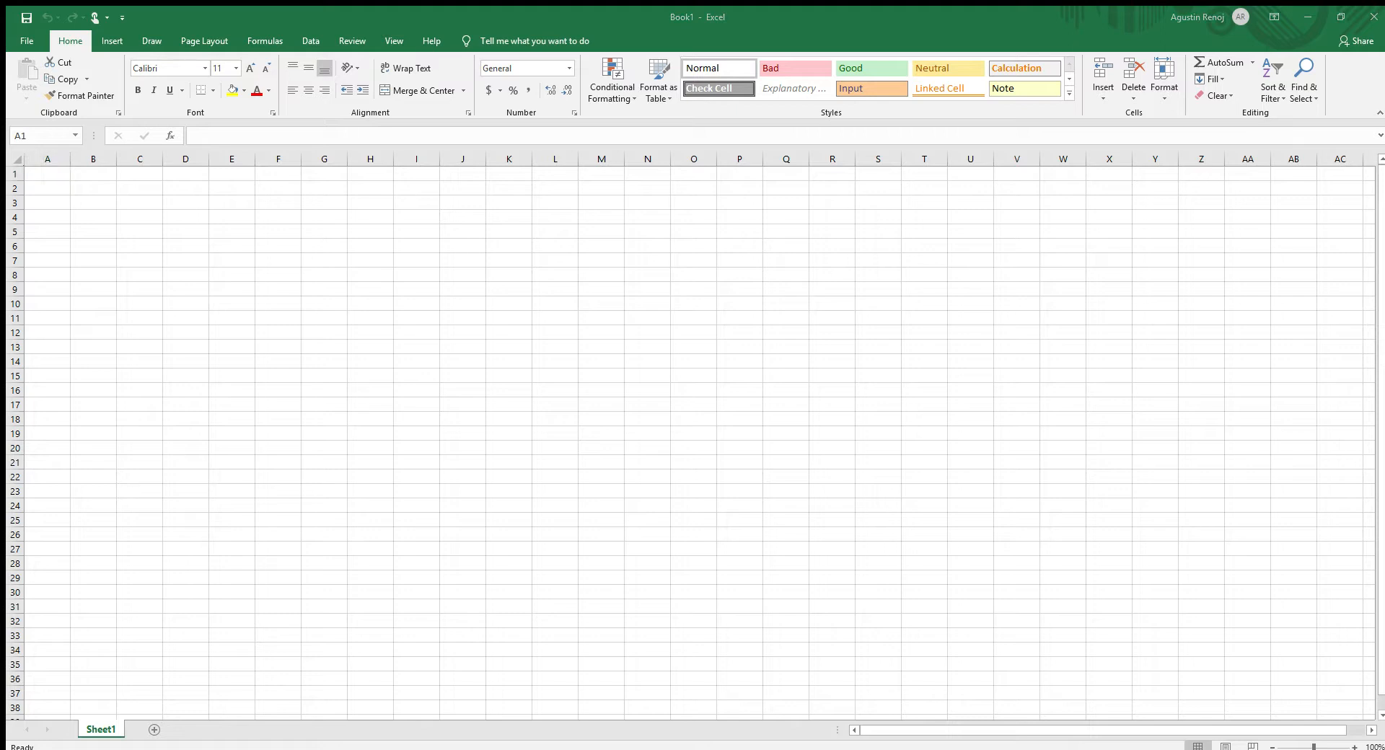
- Add four new blank worksheets to the workbook, giving five sheets in total
click(896, 515)
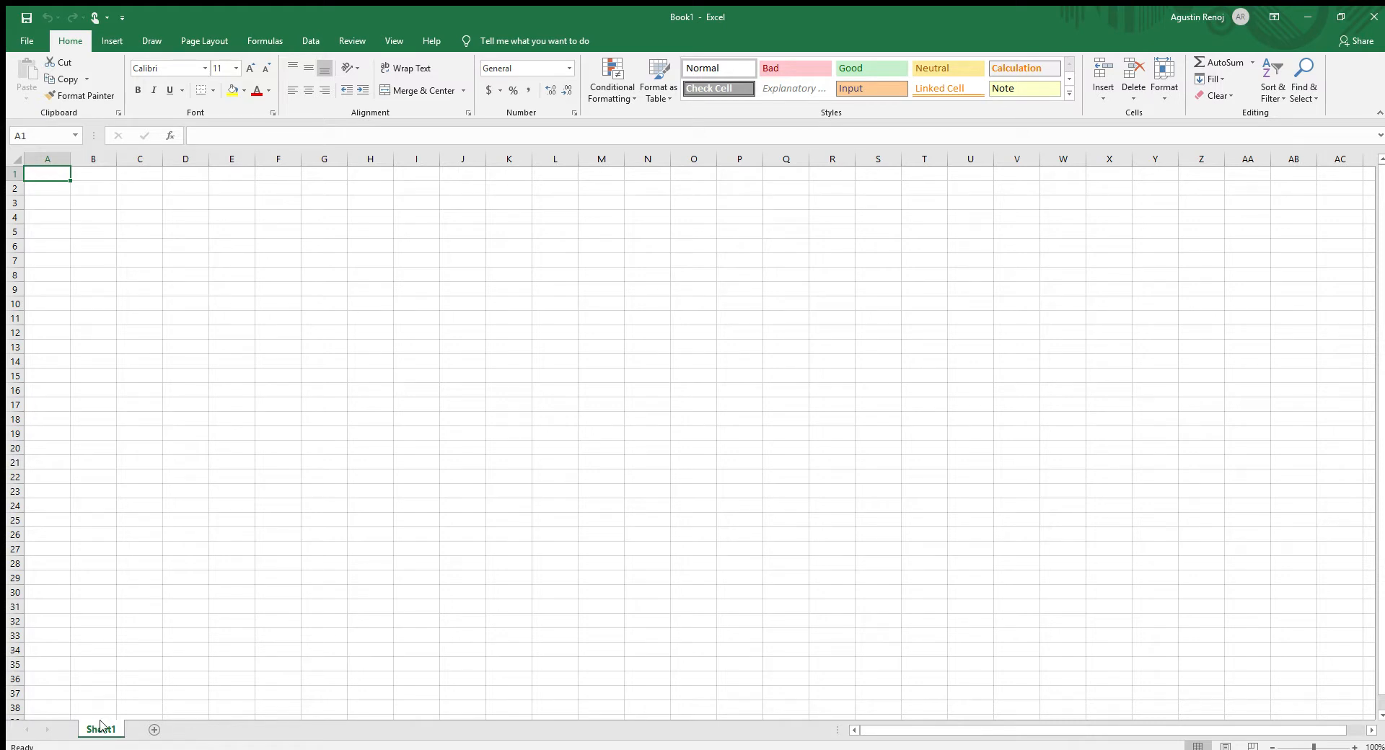
click(154, 730)
click(201, 729)
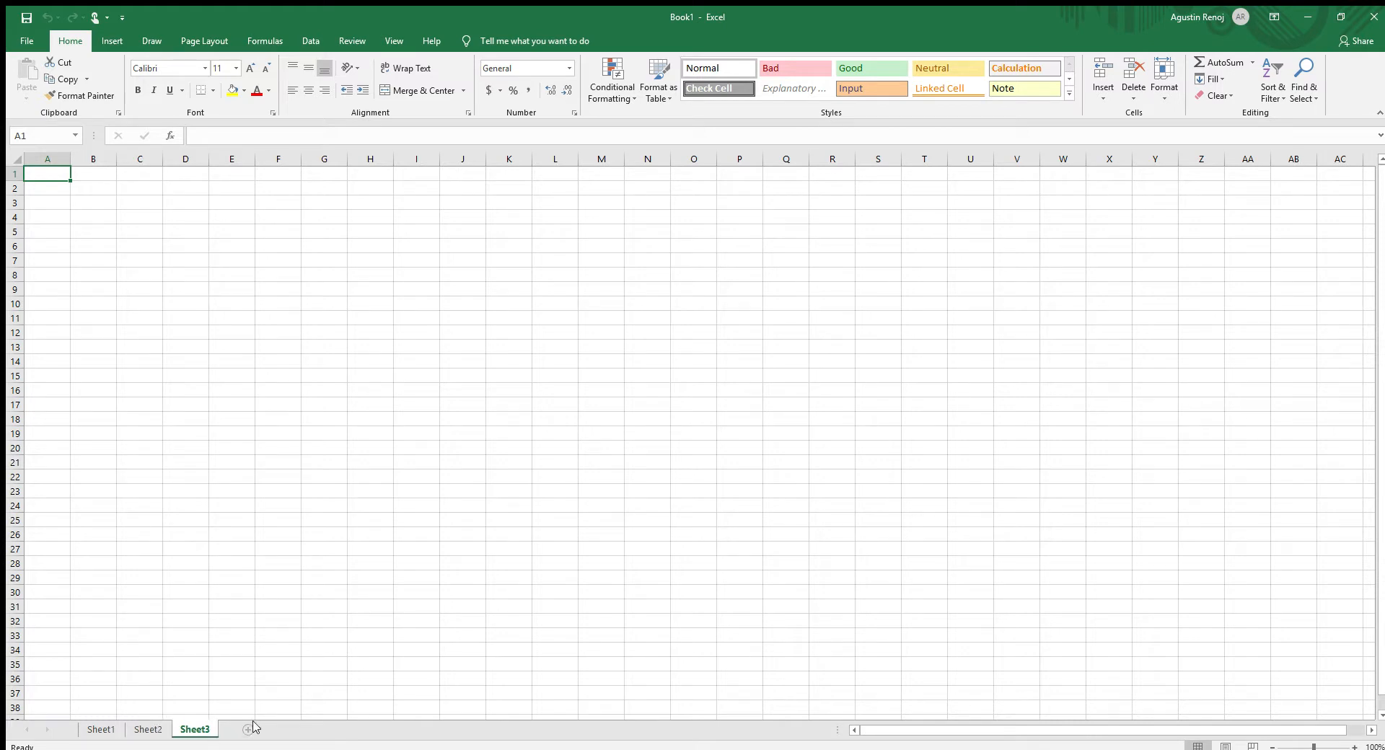
click(246, 729)
click(295, 729)
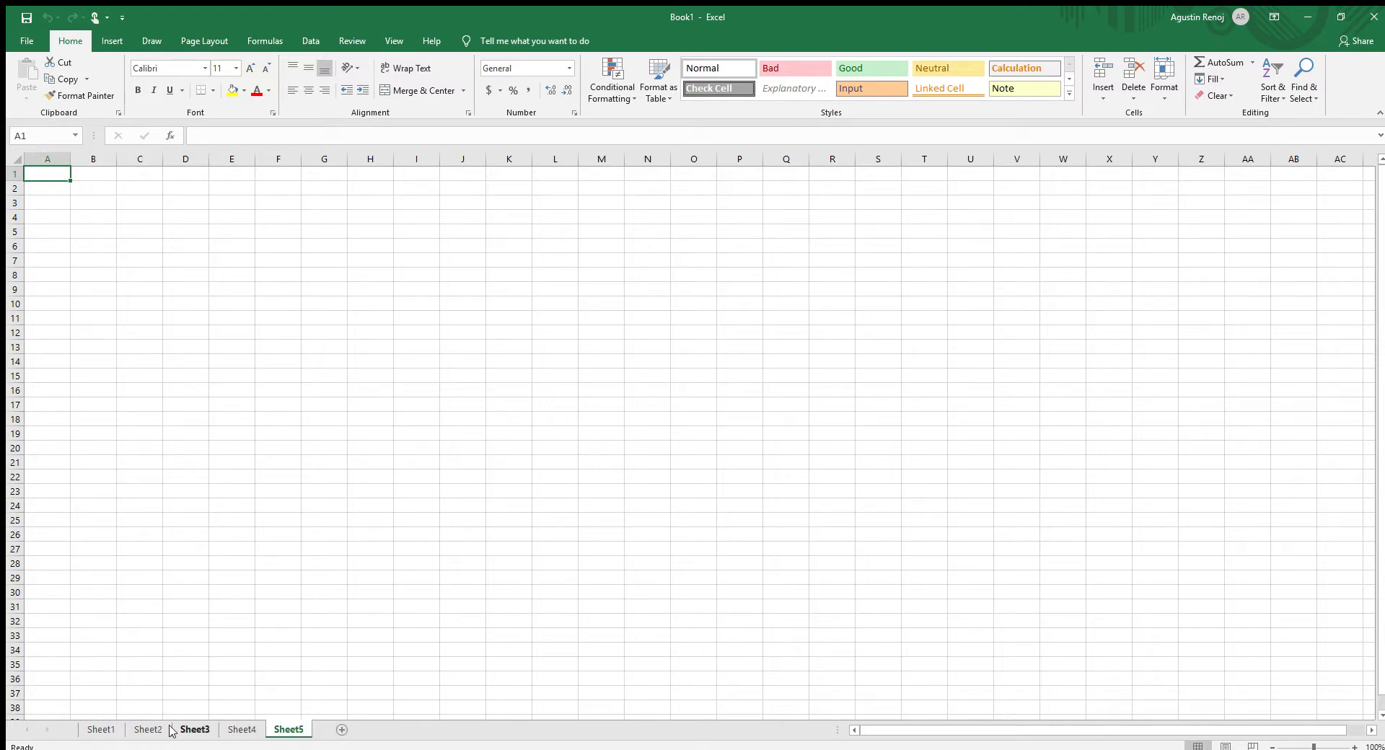
- Rename the first worksheet, Sheet1, as "August 2019"
click(101, 730)
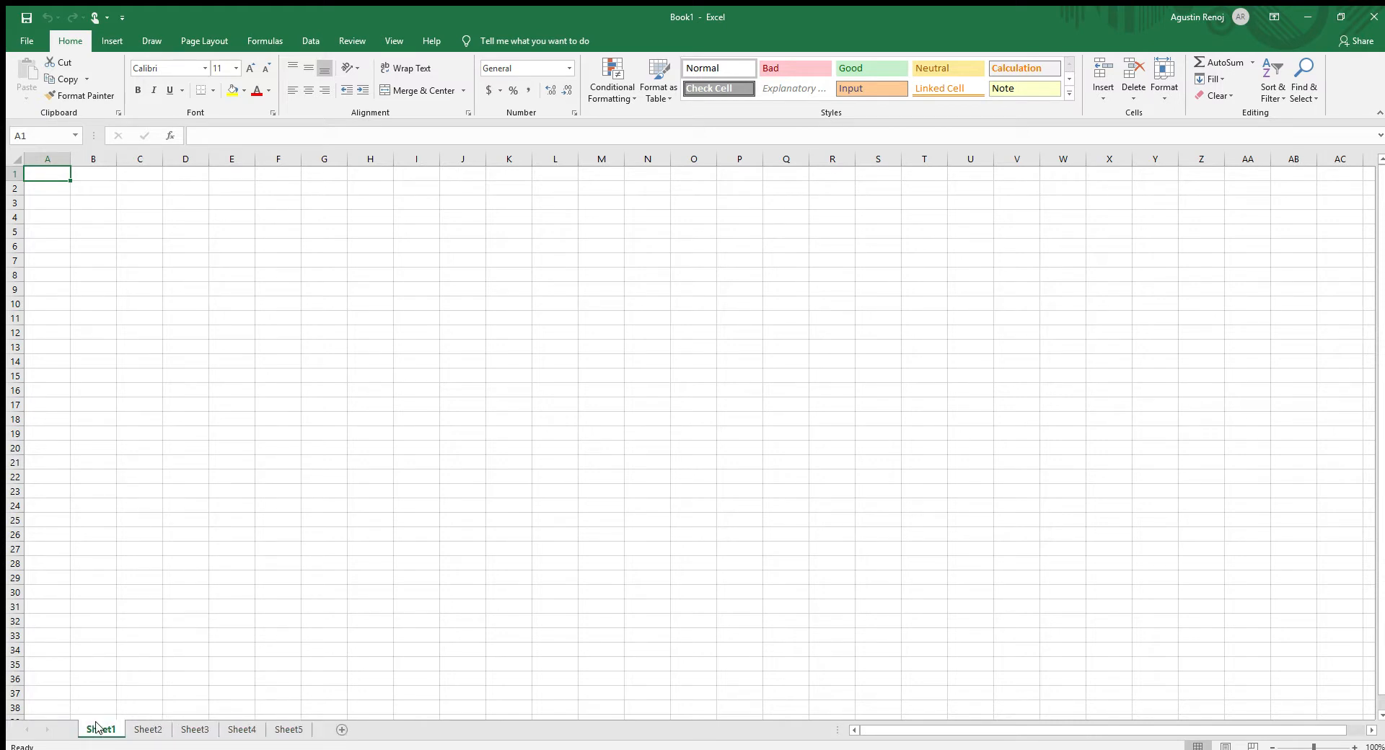
ctrl+click(277, 731)
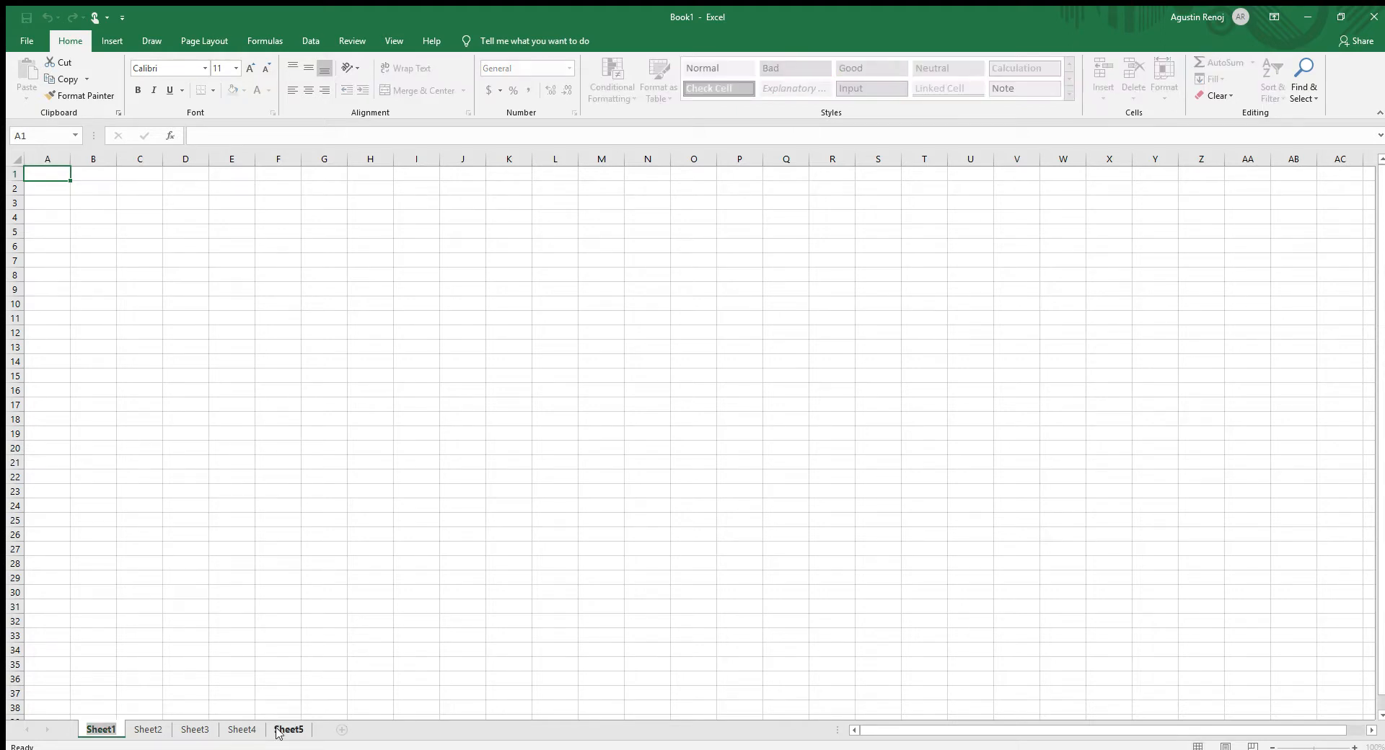
text(August )
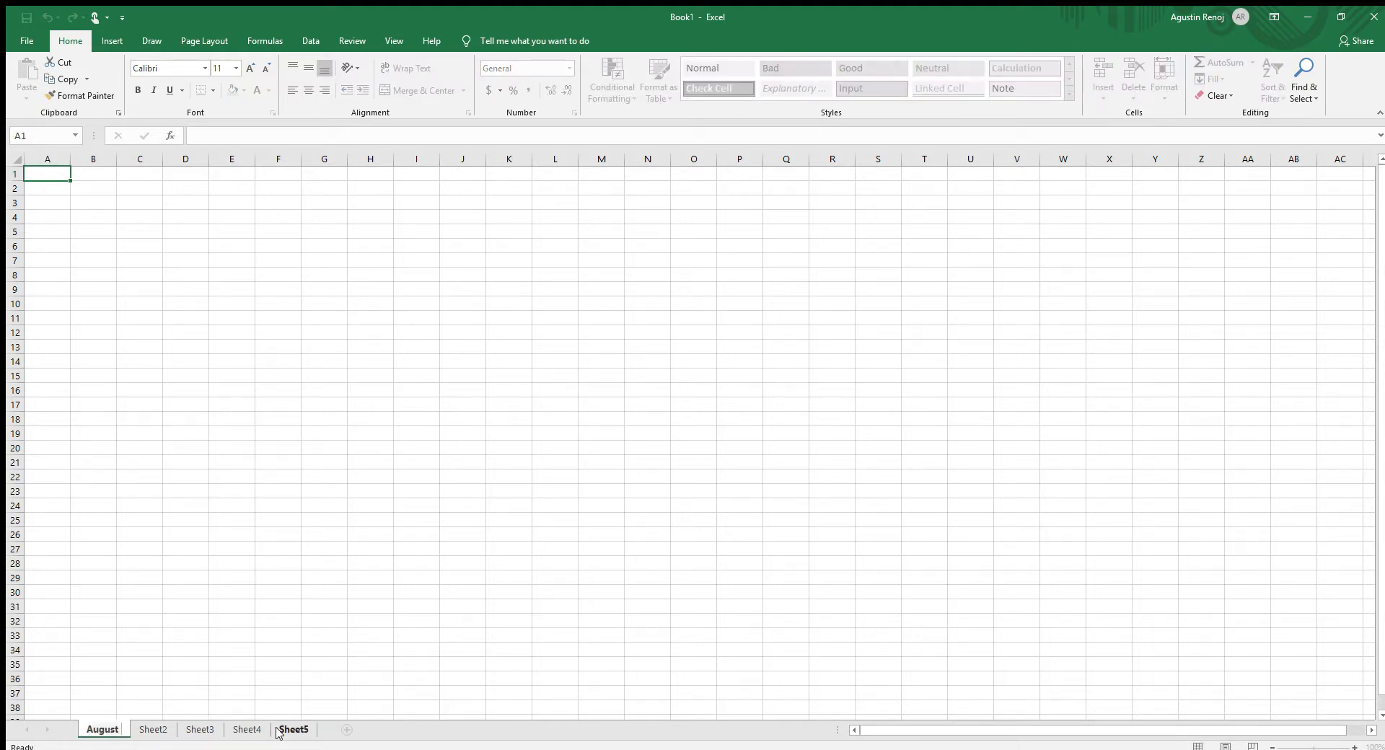
text(2019)
key(Return)
click(367, 589)
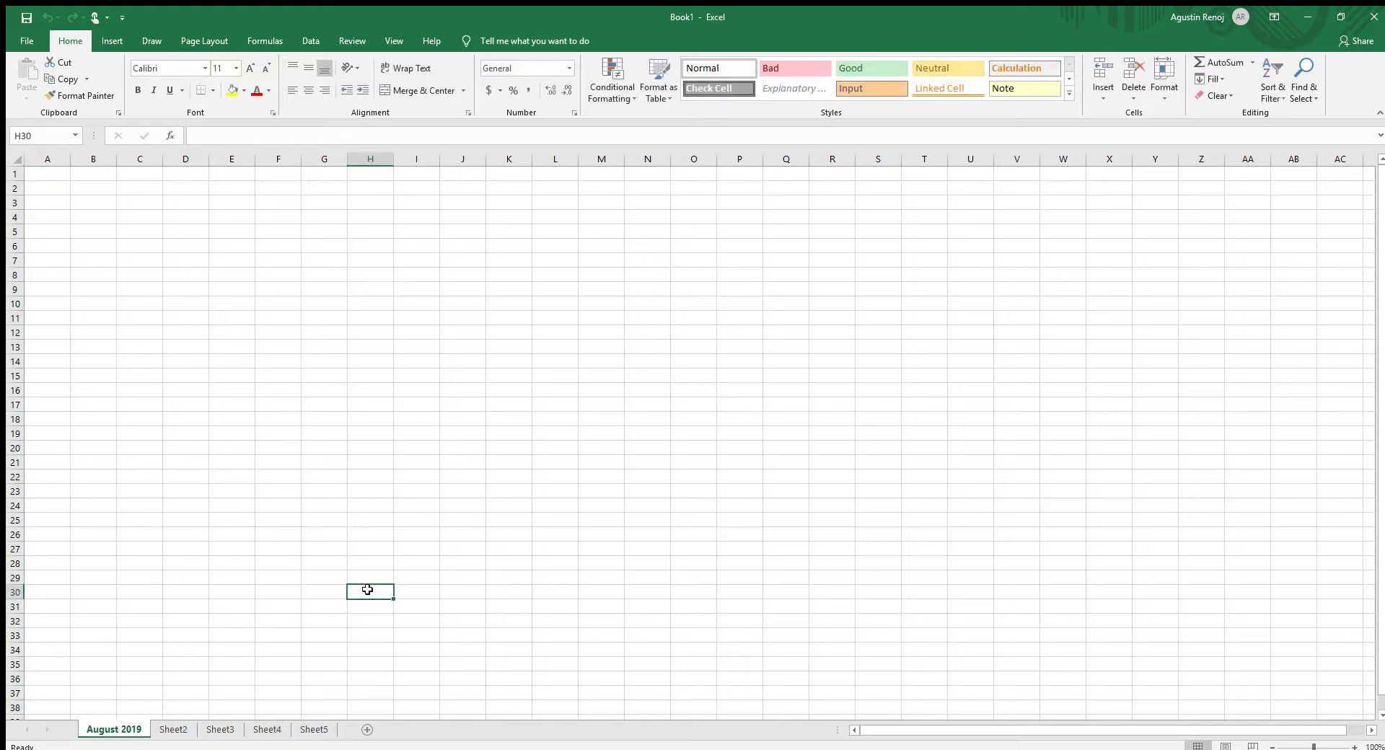
click(173, 730)
click(220, 730)
click(261, 727)
click(310, 727)
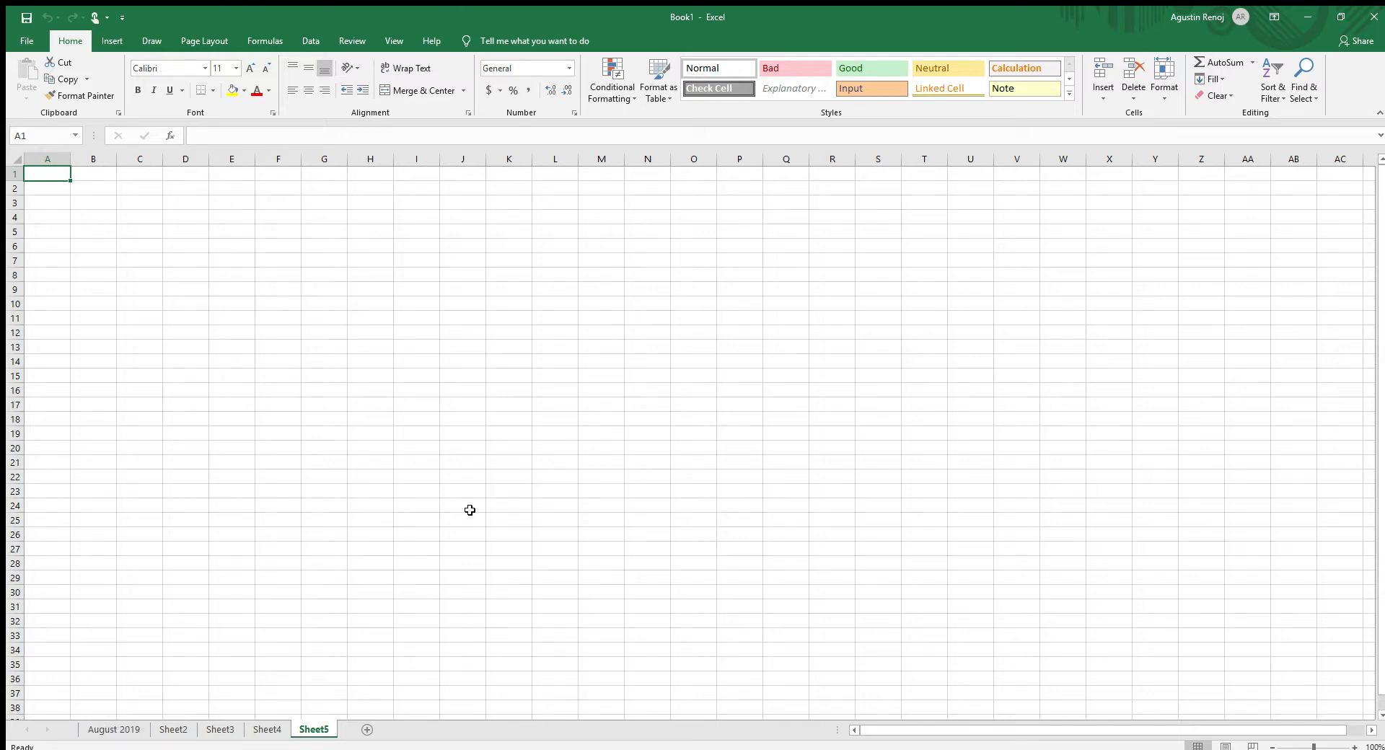
click(288, 463)
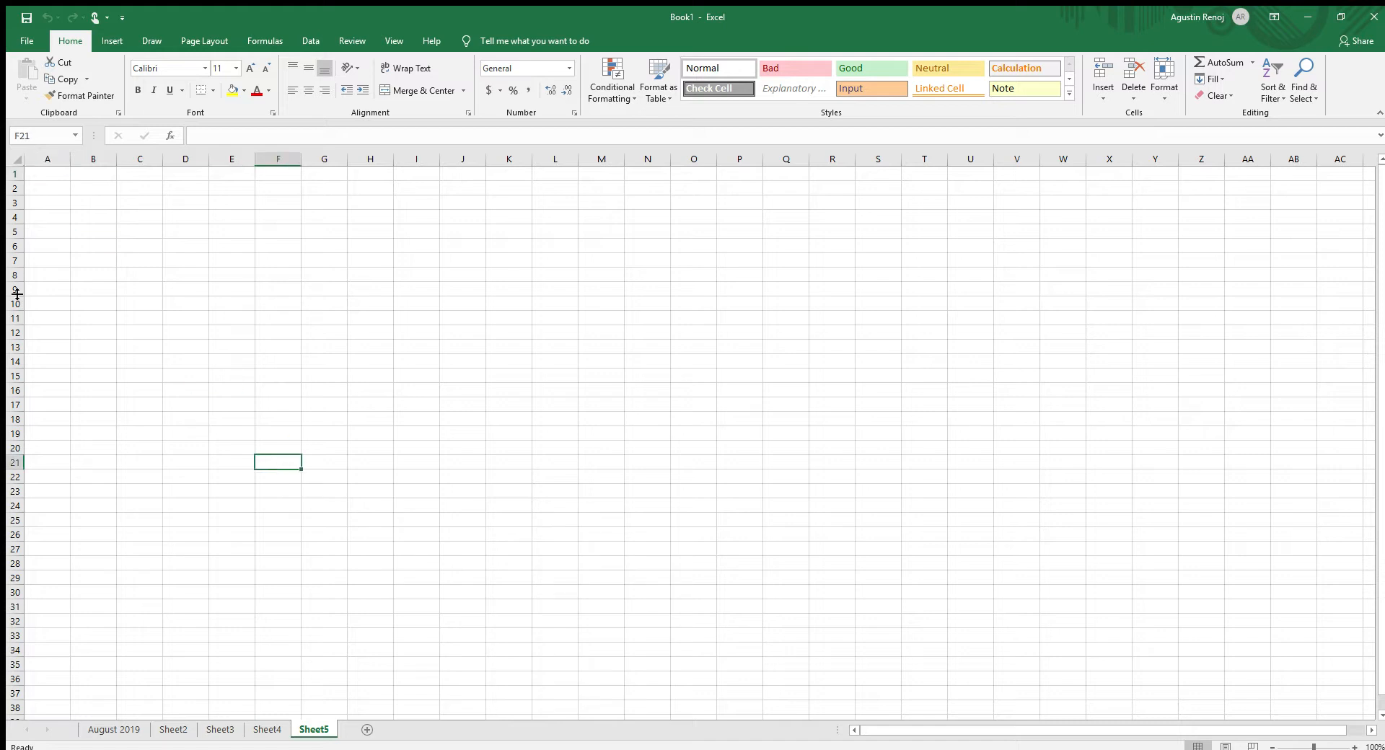
- Enter the section heading "Income" in cell B2 of the August 2019 sheet
click(101, 730)
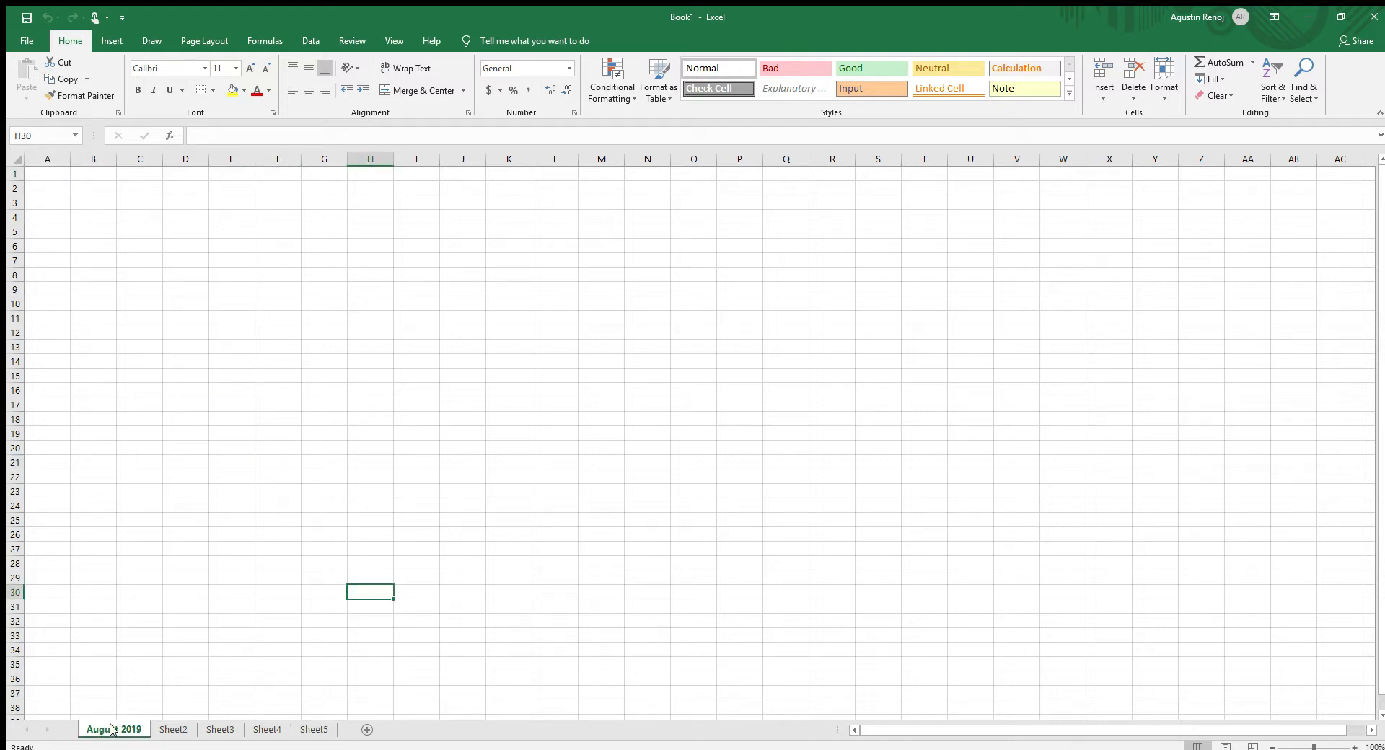
click(94, 191)
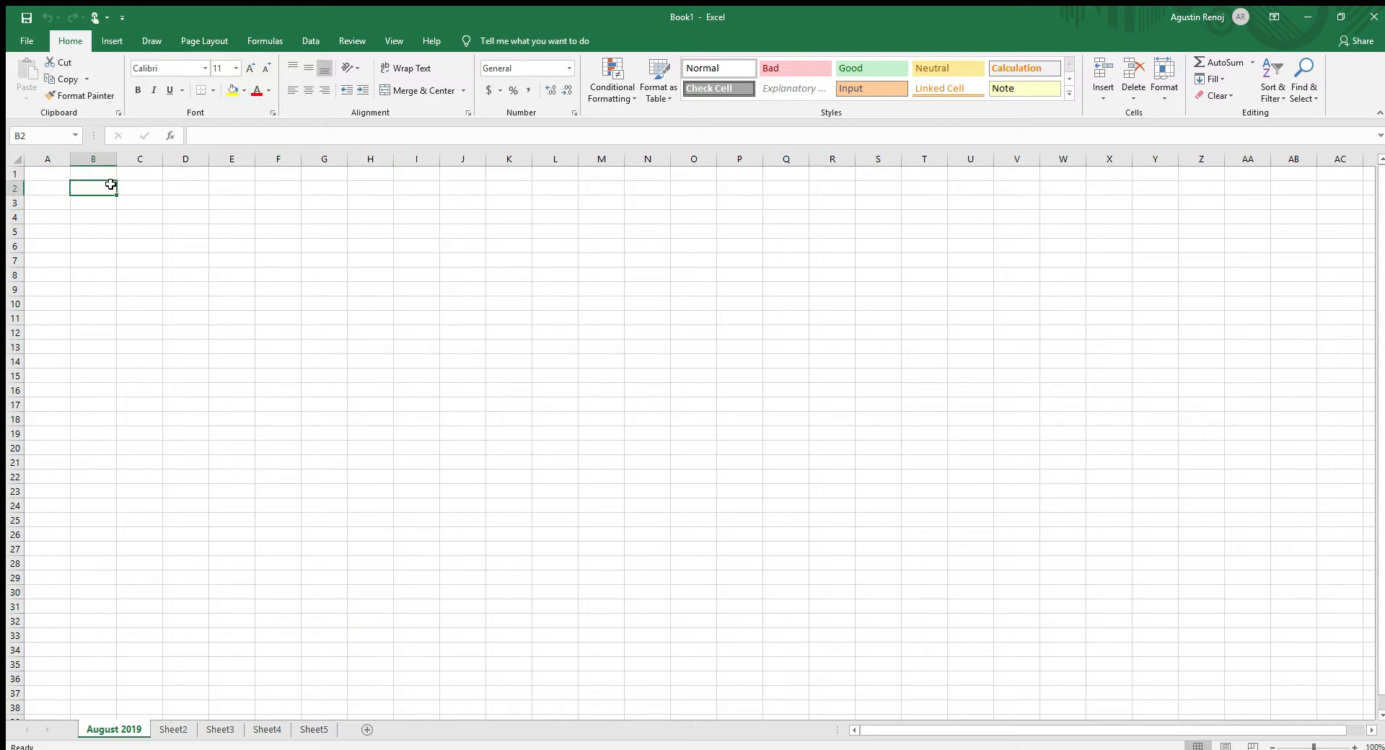
text(I)
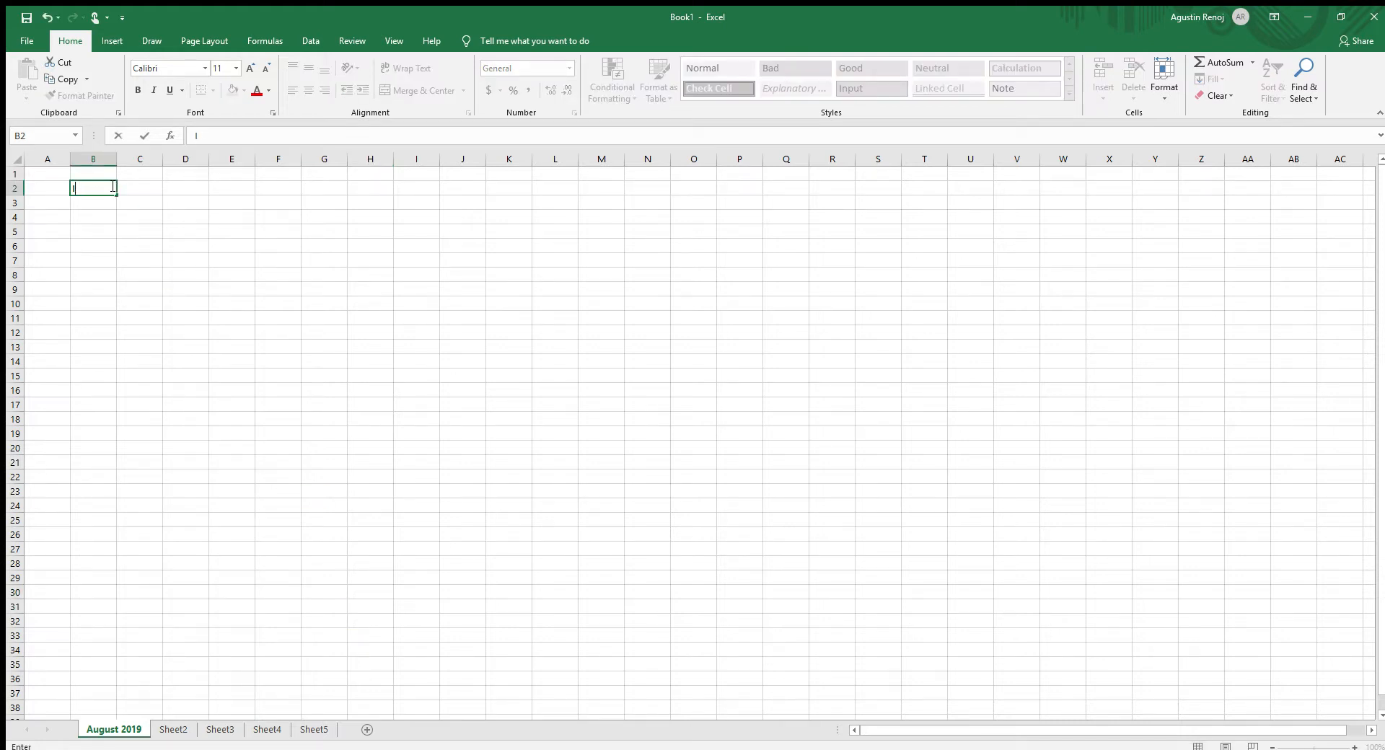
text(ncome)
key(Return)
- Enter the section heading "Savings" in cell B17, below the Income section
key(Down)
key(Down)
key(Down)
key(Down)
key(Down)
key(Down)
key(Down)
key(Down)
key(Down)
key(Down)
key(Down)
key(Down)
key(Down)
key(Down)
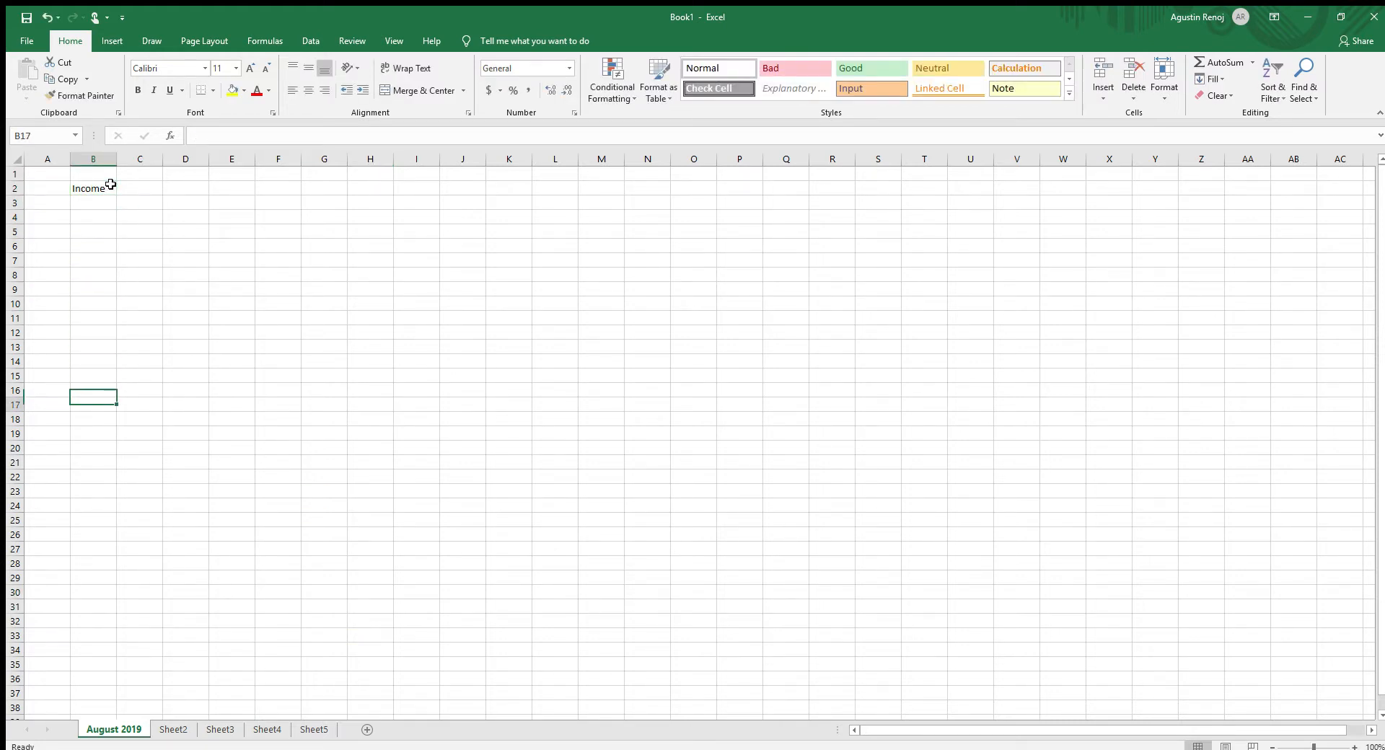
key(Down)
key(Up)
text(a)
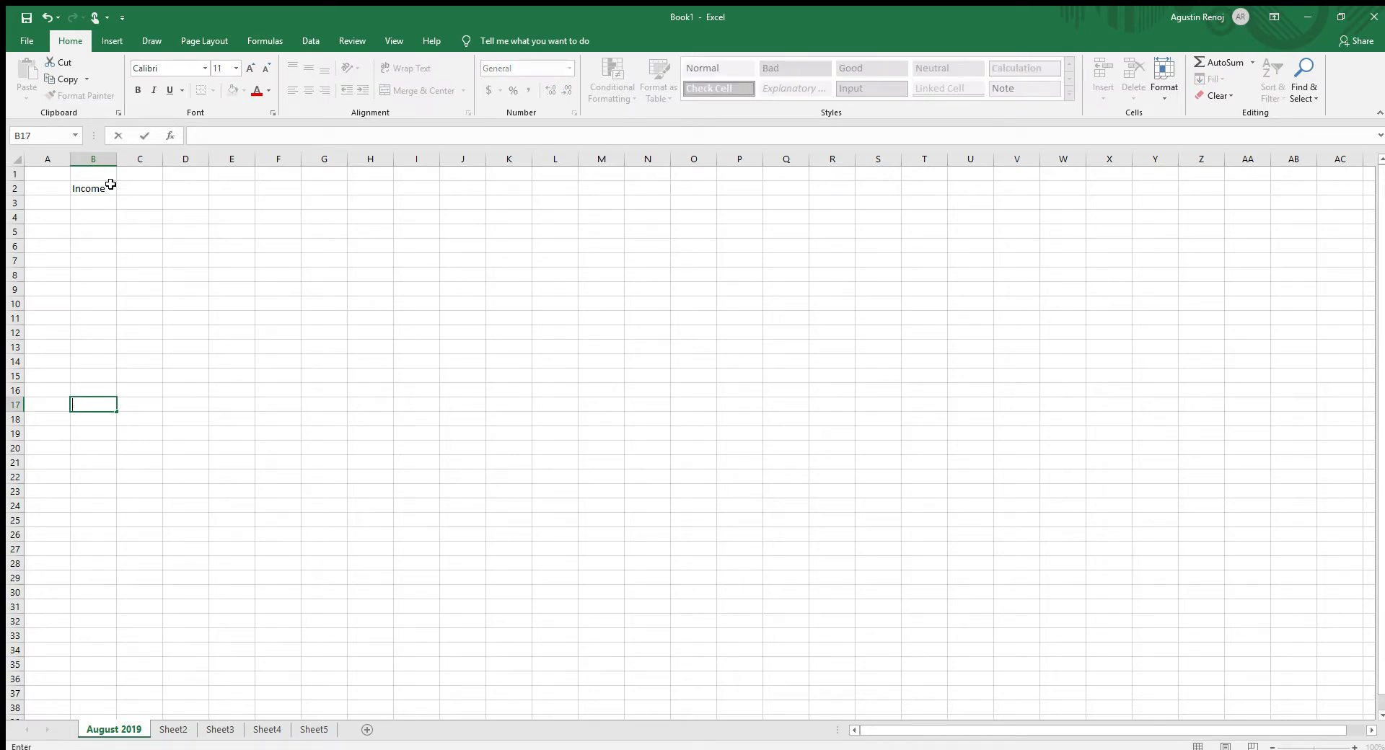
text(avings)
- Enter the section heading "Expenses" in cell M2, on the same row as Income
key(Right)
key(Right)
key(Right)
key(Right)
key(Right)
key(Right)
key(Right)
key(Right)
key(Right)
key(Right)
key(Right)
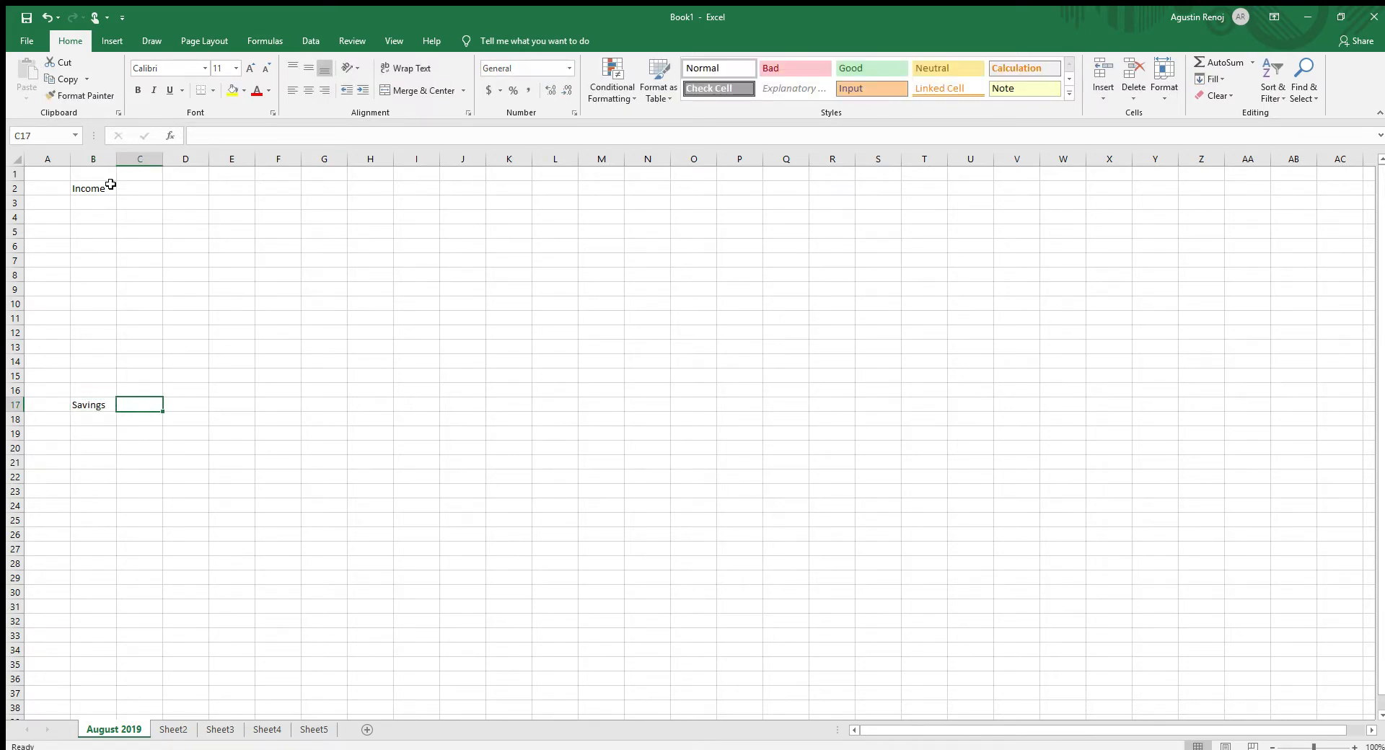
key(Up)
key(Up)
key(Up)
key(Up)
key(Up)
key(Up)
key(Up)
key(Up)
key(Up)
key(Up)
key(Up)
key(Up)
key(Up)
key(Up)
key(Up)
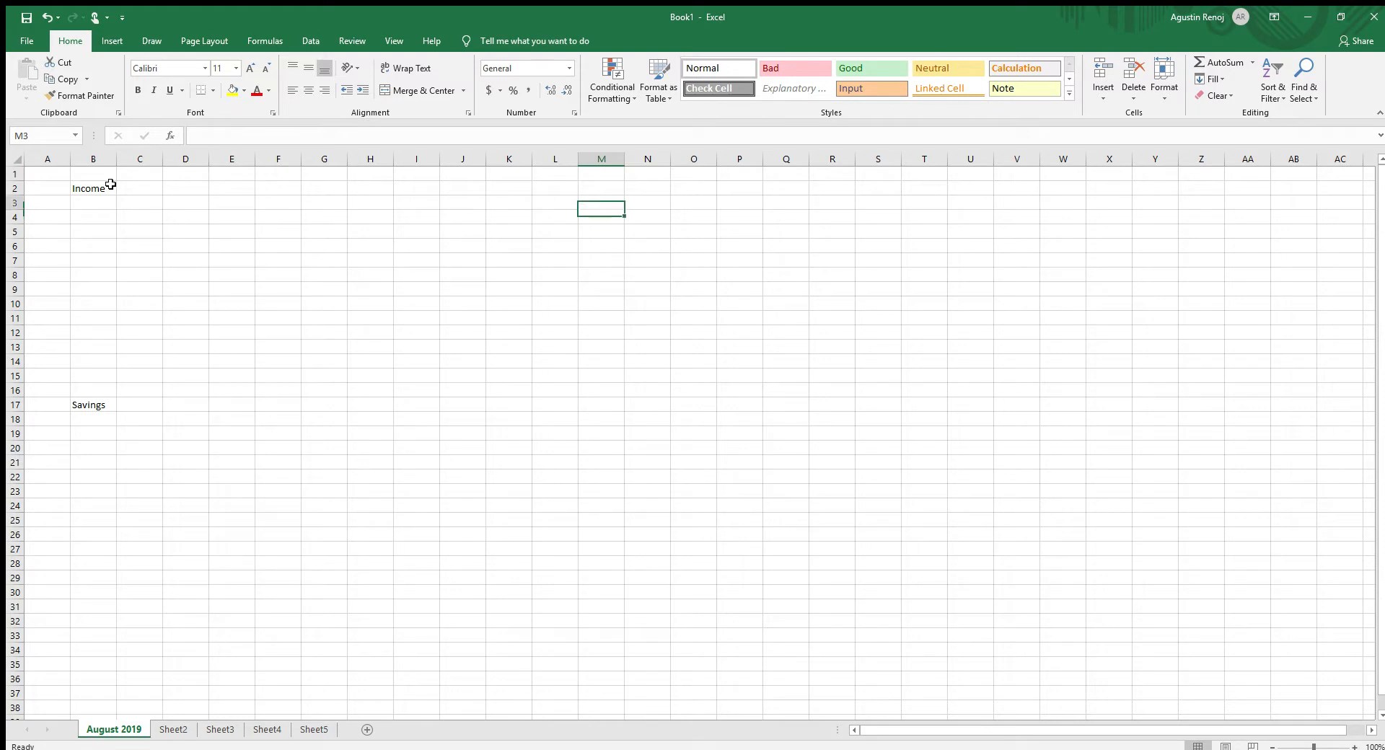
text(Expenses)
- Enter the section heading "Debt" in cell M17, on the same row as Savings
key(Left)
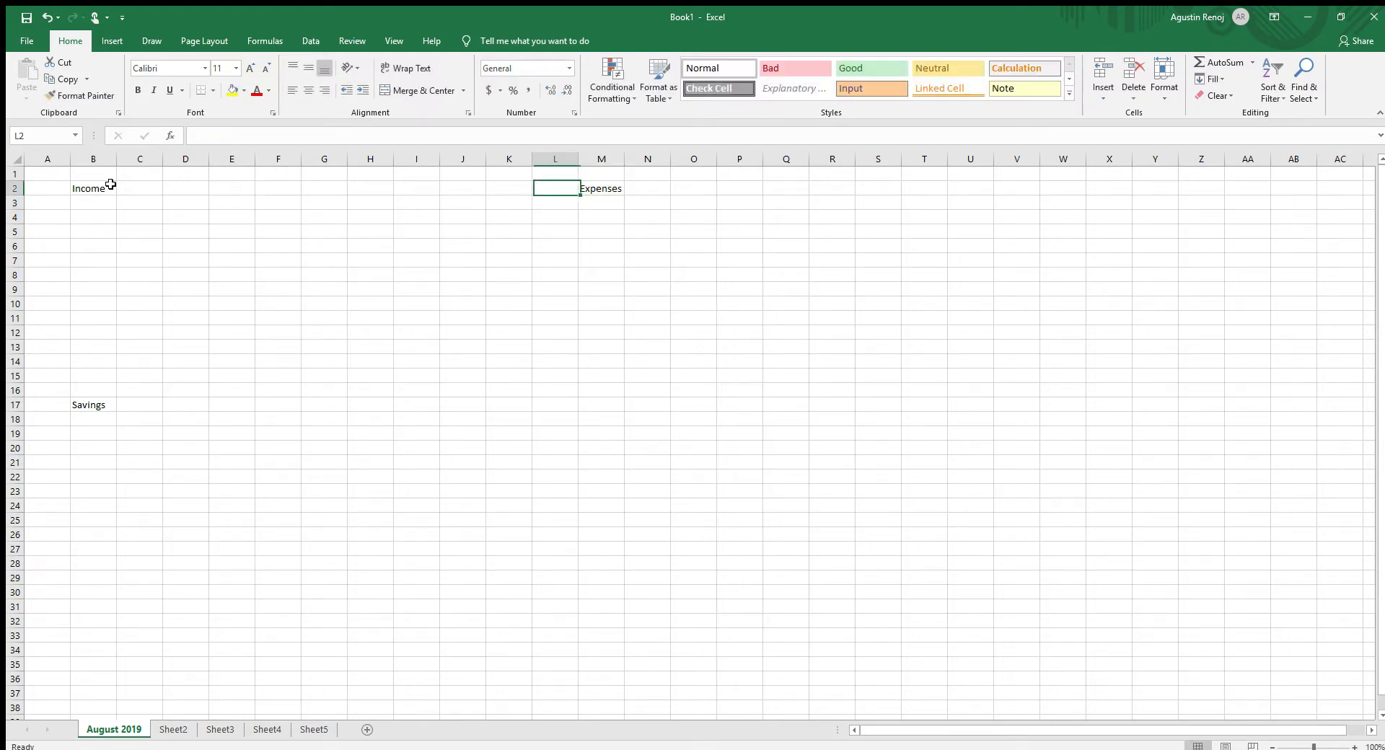
key(Down)
key(Down)
key(Down)
key(Down)
key(Down)
key(Down)
key(Down)
key(Down)
key(Down)
key(Down)
key(Down)
key(Down)
key(Down)
key(Down)
key(Down)
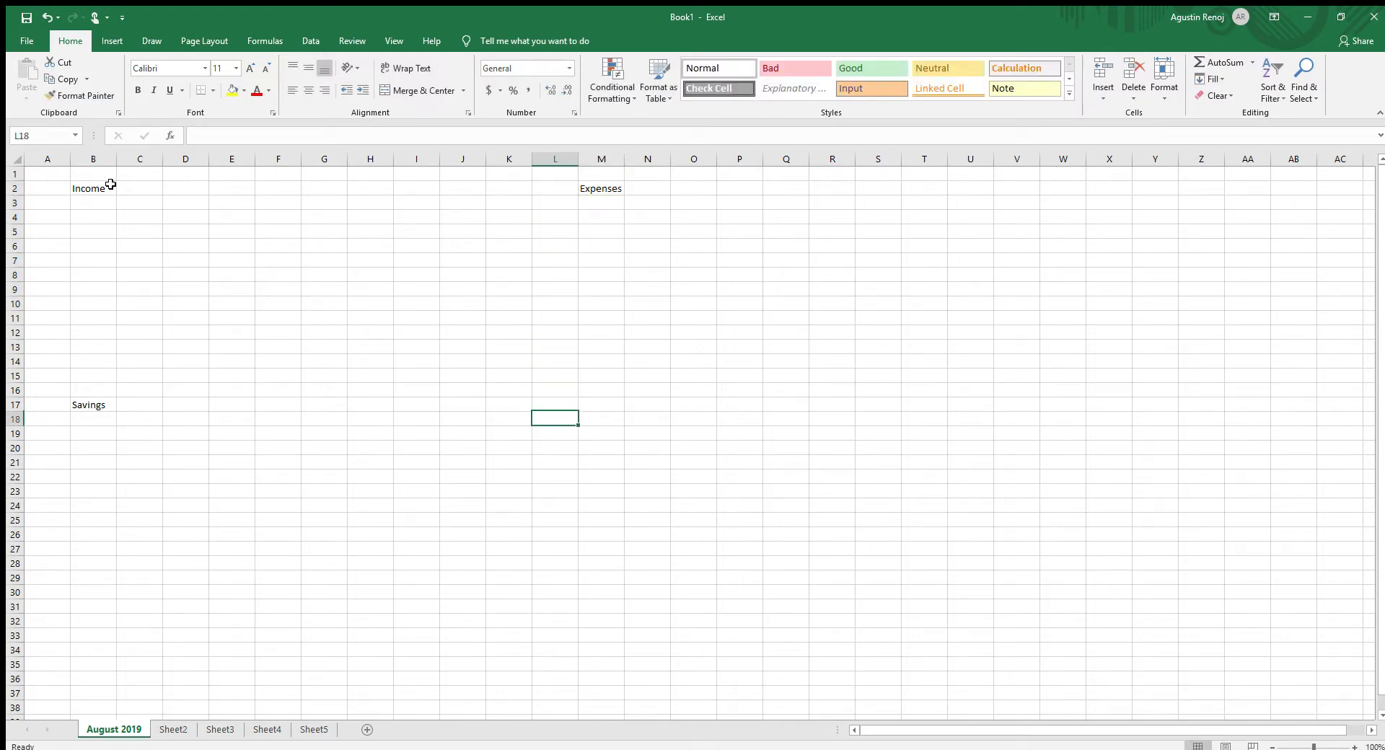
key(Right)
text(De)
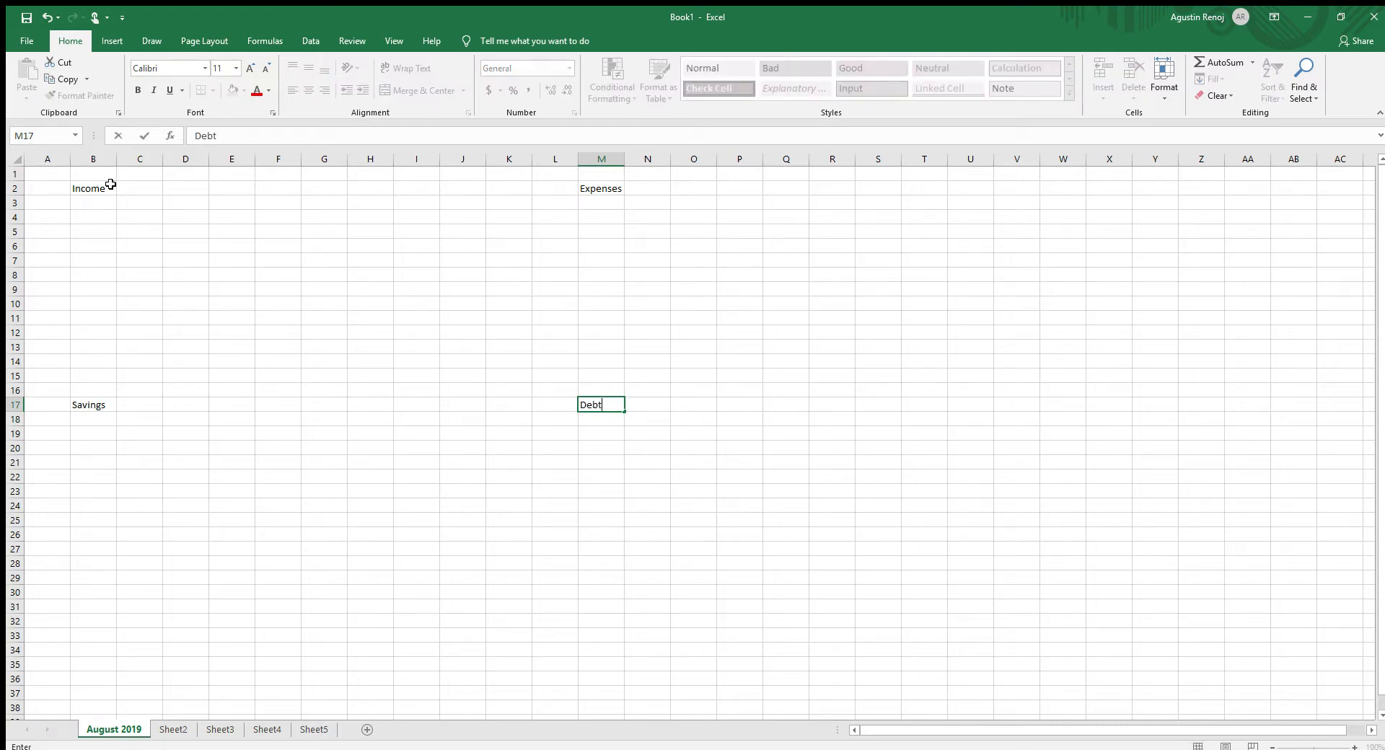
text(bt)
key(Return)
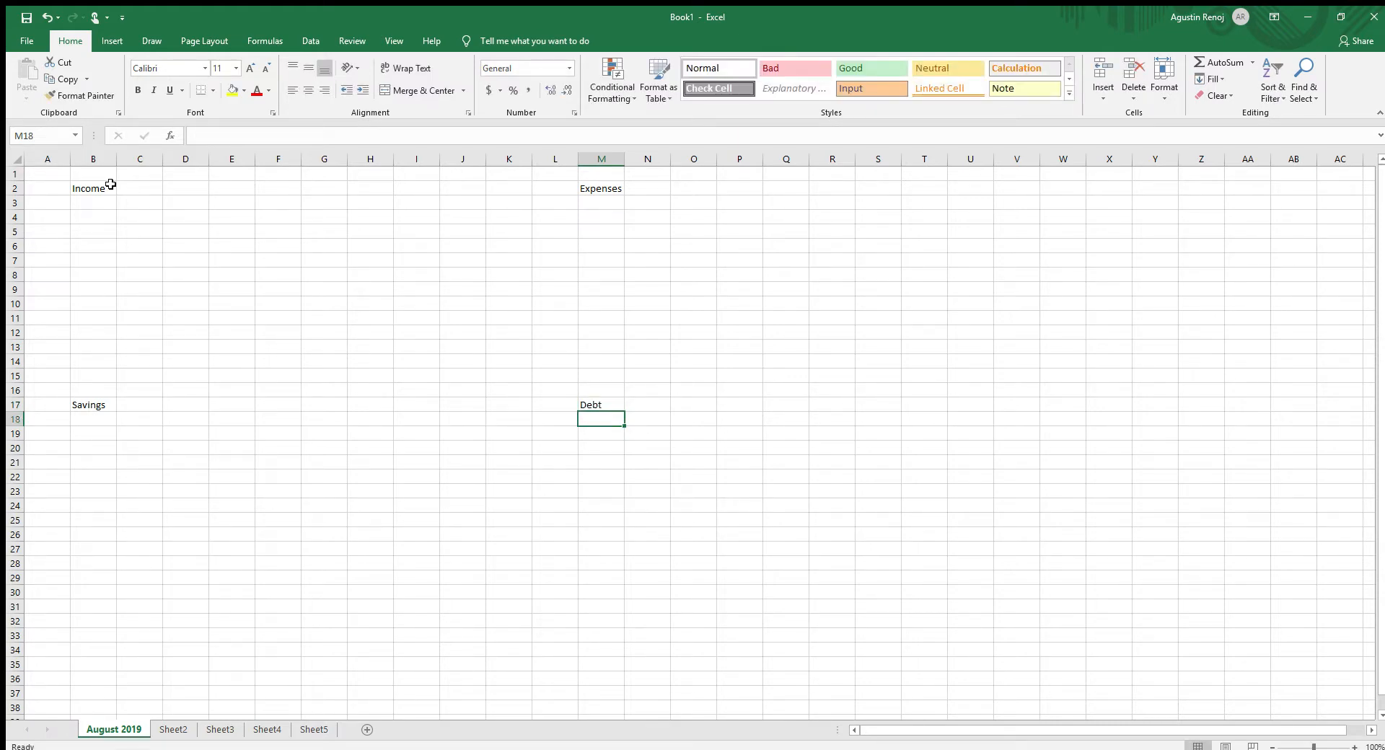
- Zoom the August 2019 sheet in to 130%
click(1354, 747)
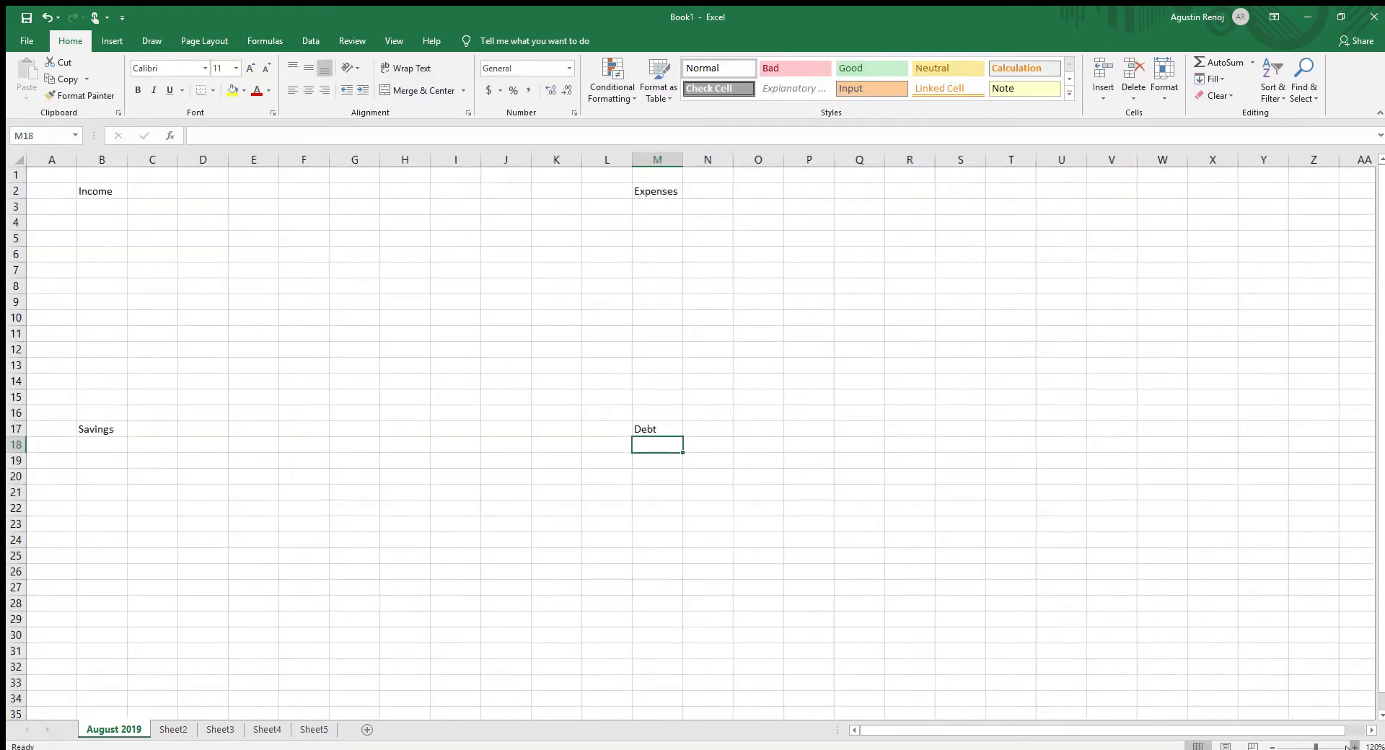
click(1354, 747)
click(1354, 746)
click(1199, 610)
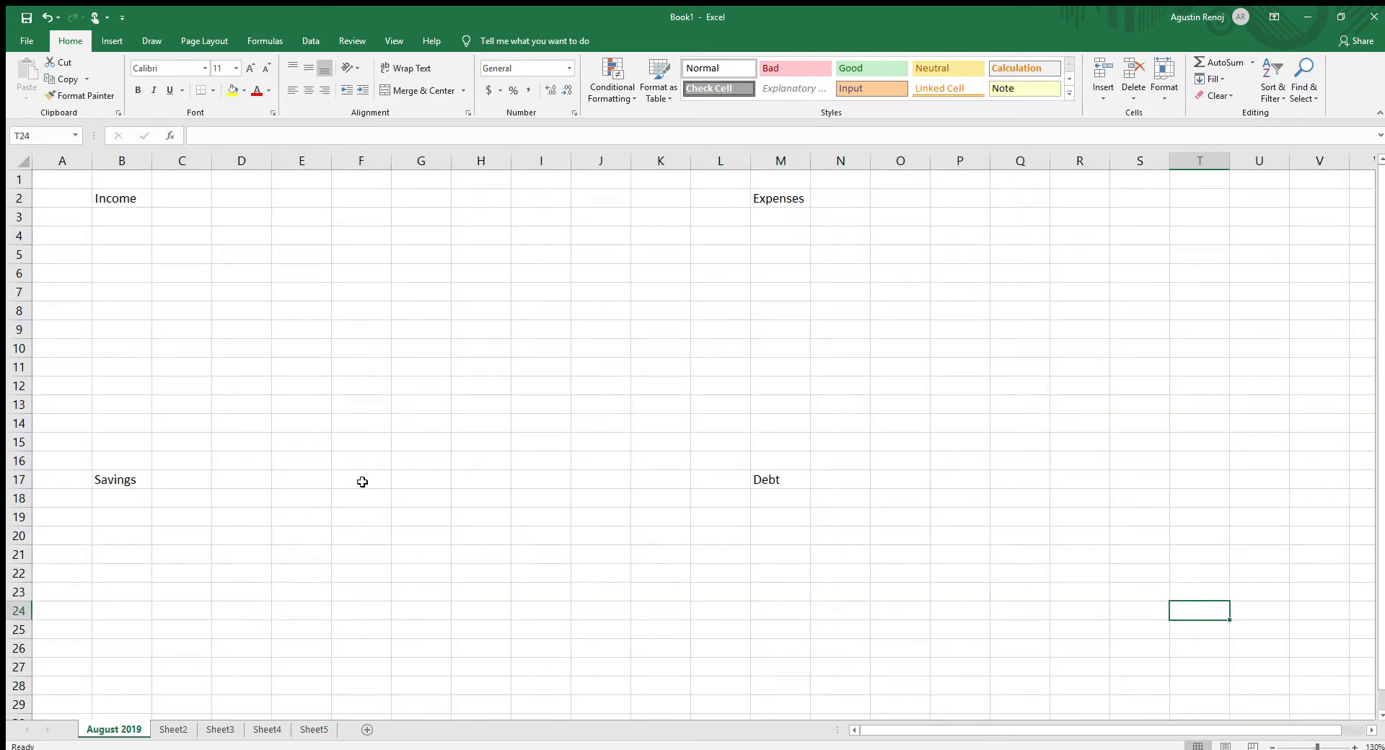
click(294, 366)
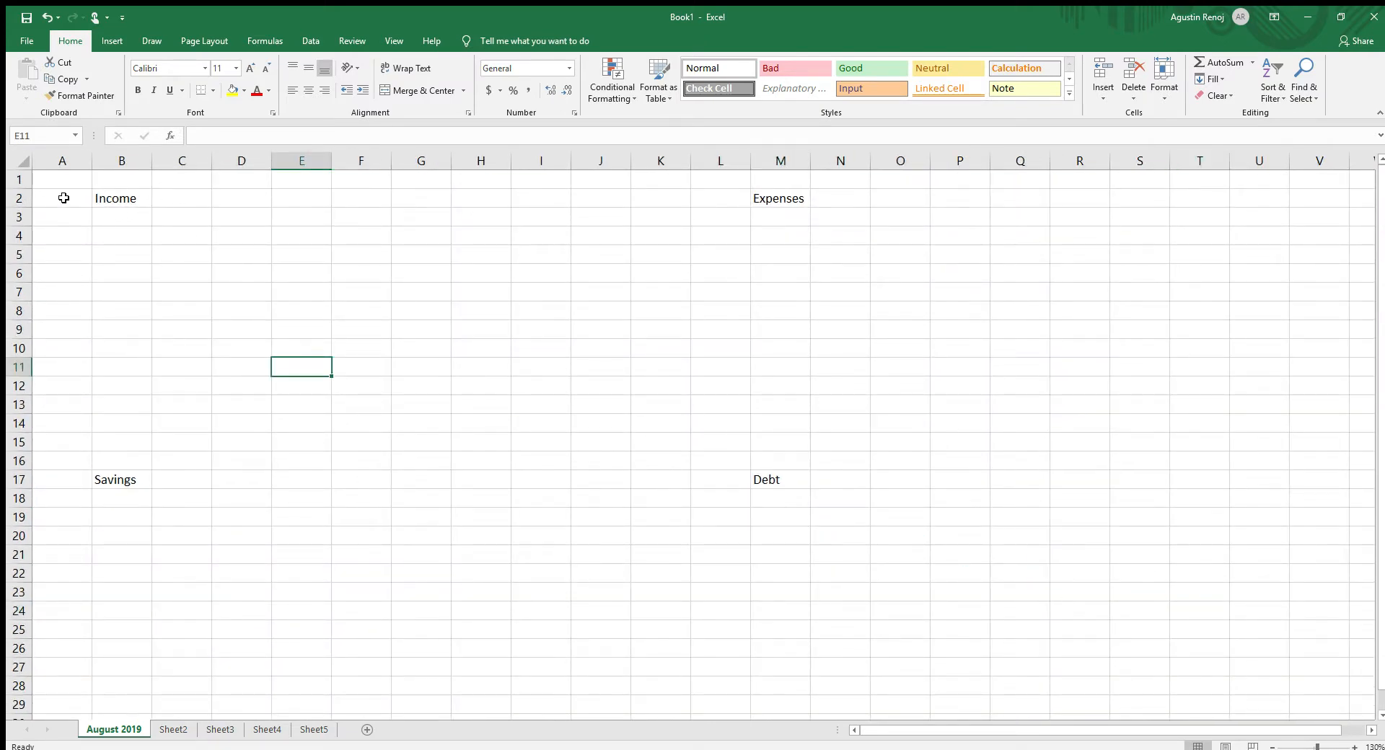
click(619, 516)
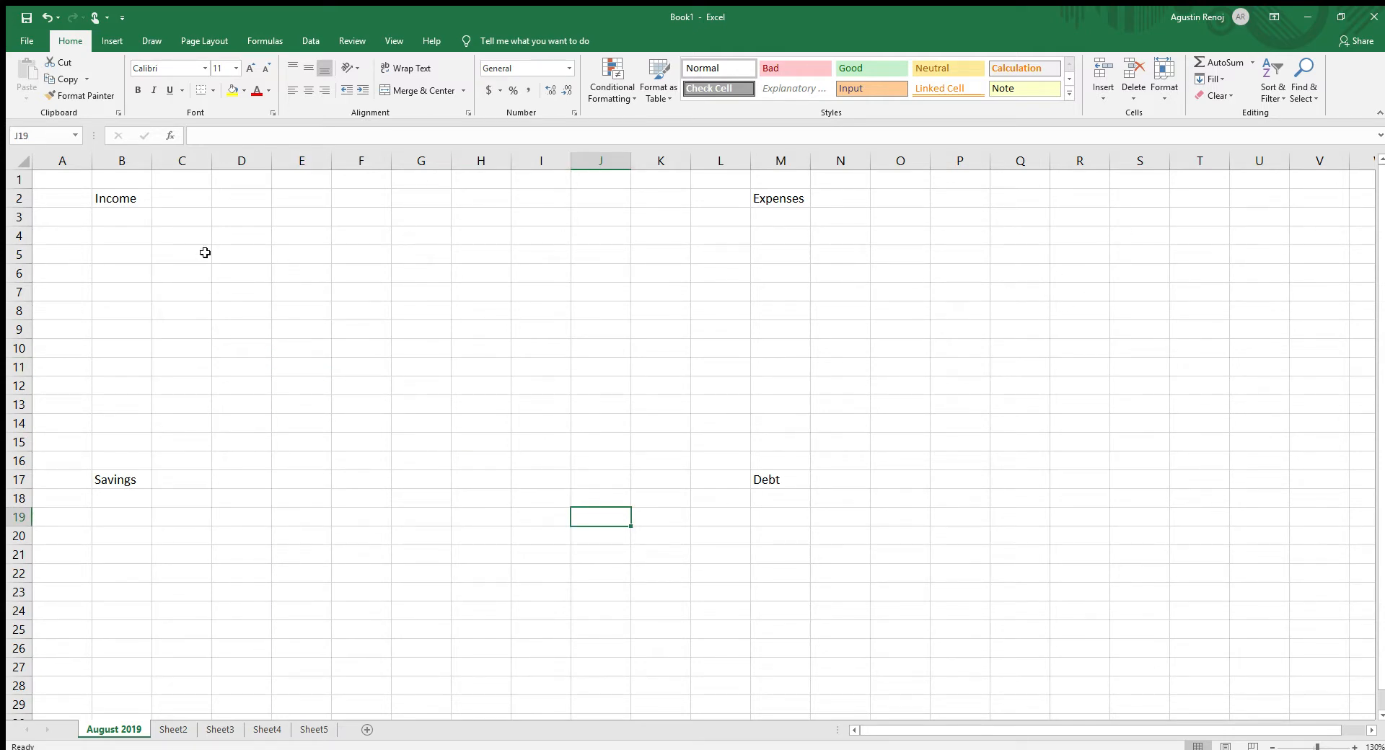
scroll(656, 453, down, 9)
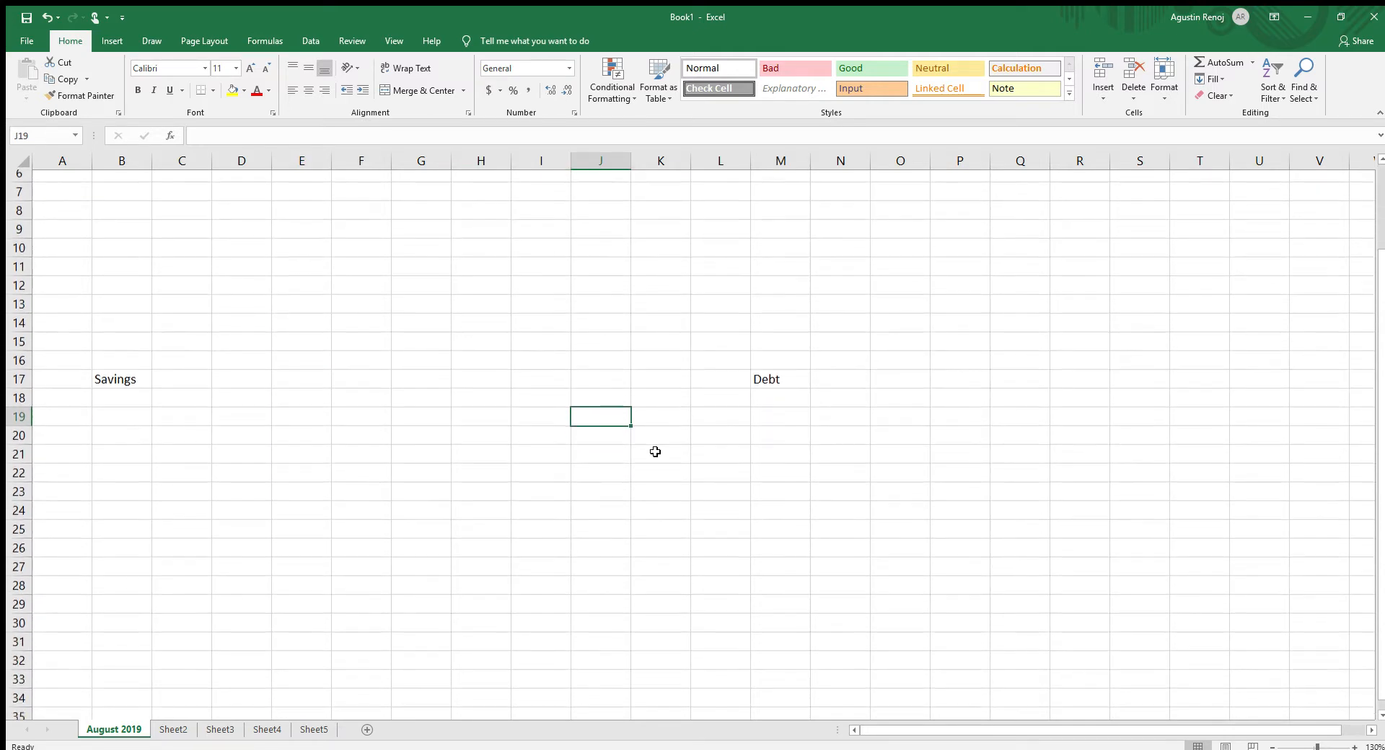
scroll(653, 456, up, 9)
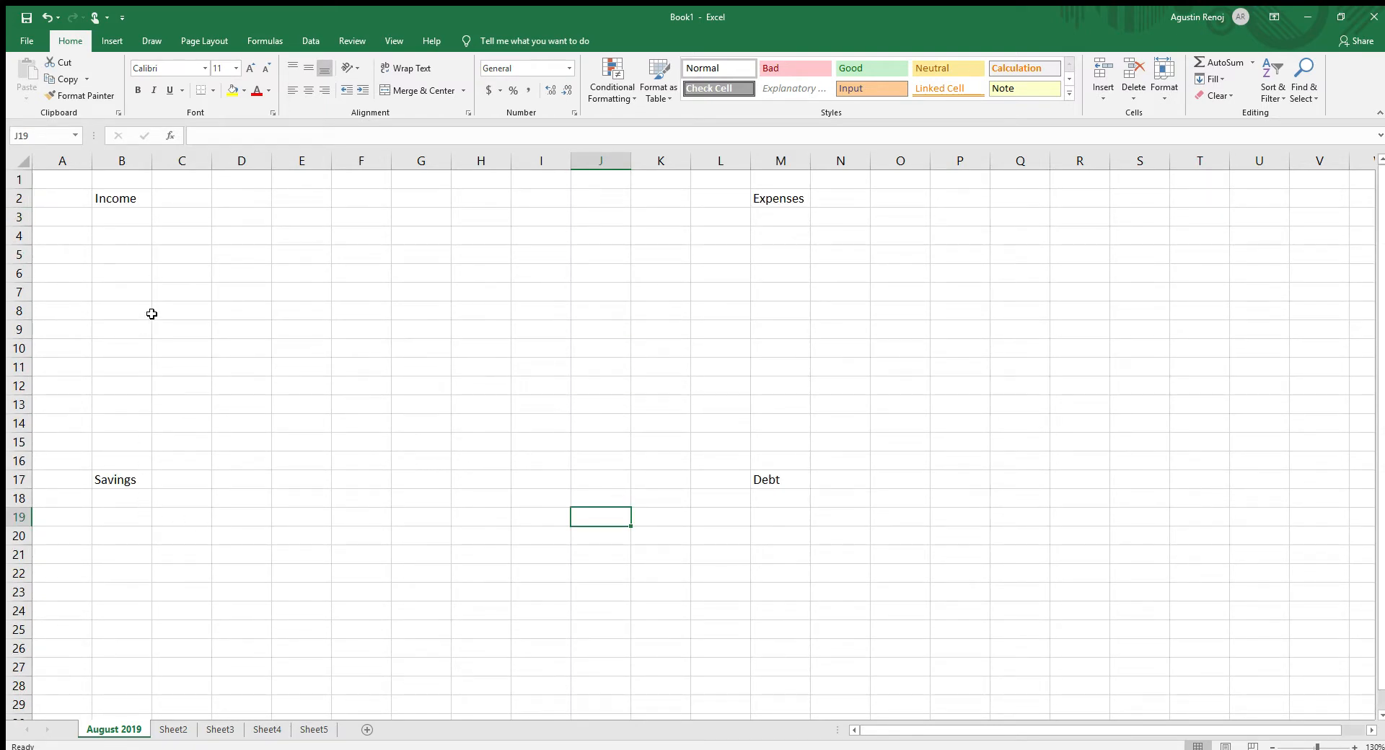
- Enter the income column headers "Me" in cell C3 and "Spouse" in cell D3
click(180, 218)
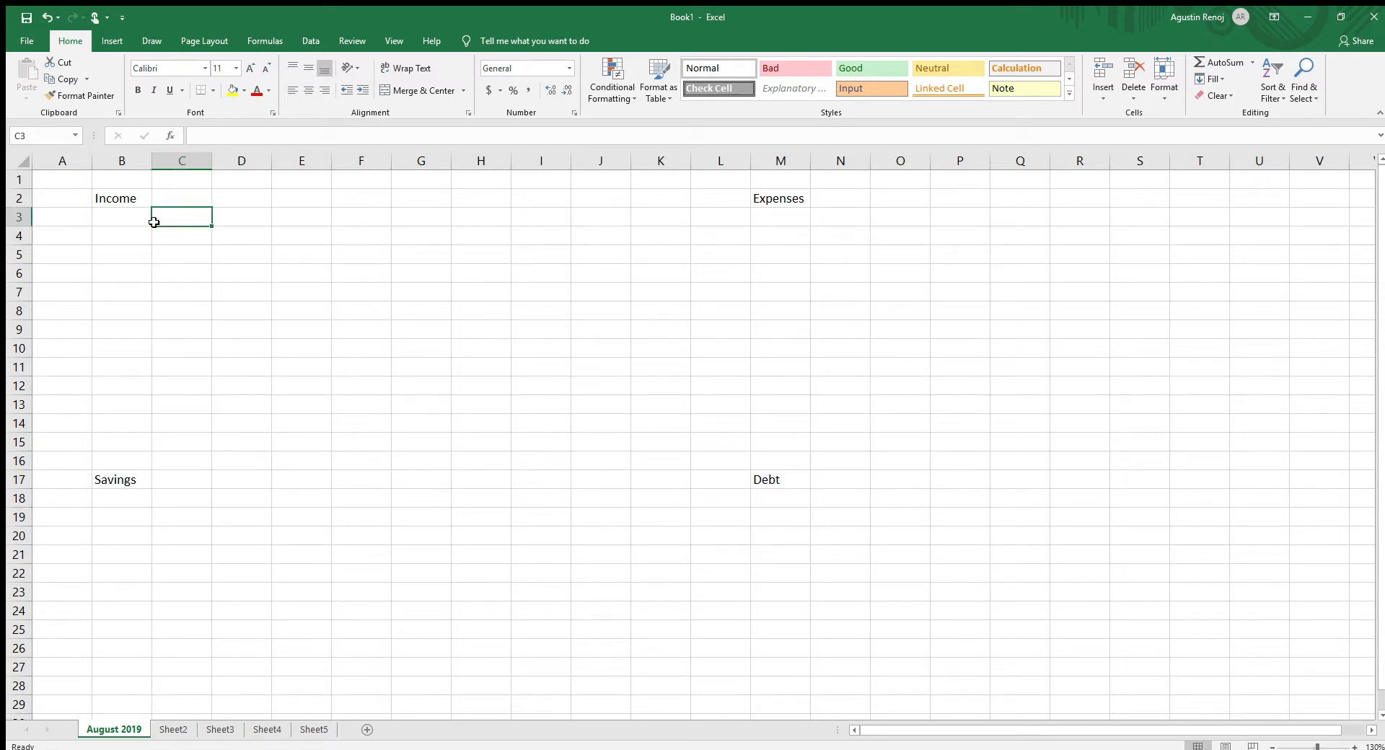
click(141, 220)
click(183, 215)
text(Me)
key(Tab)
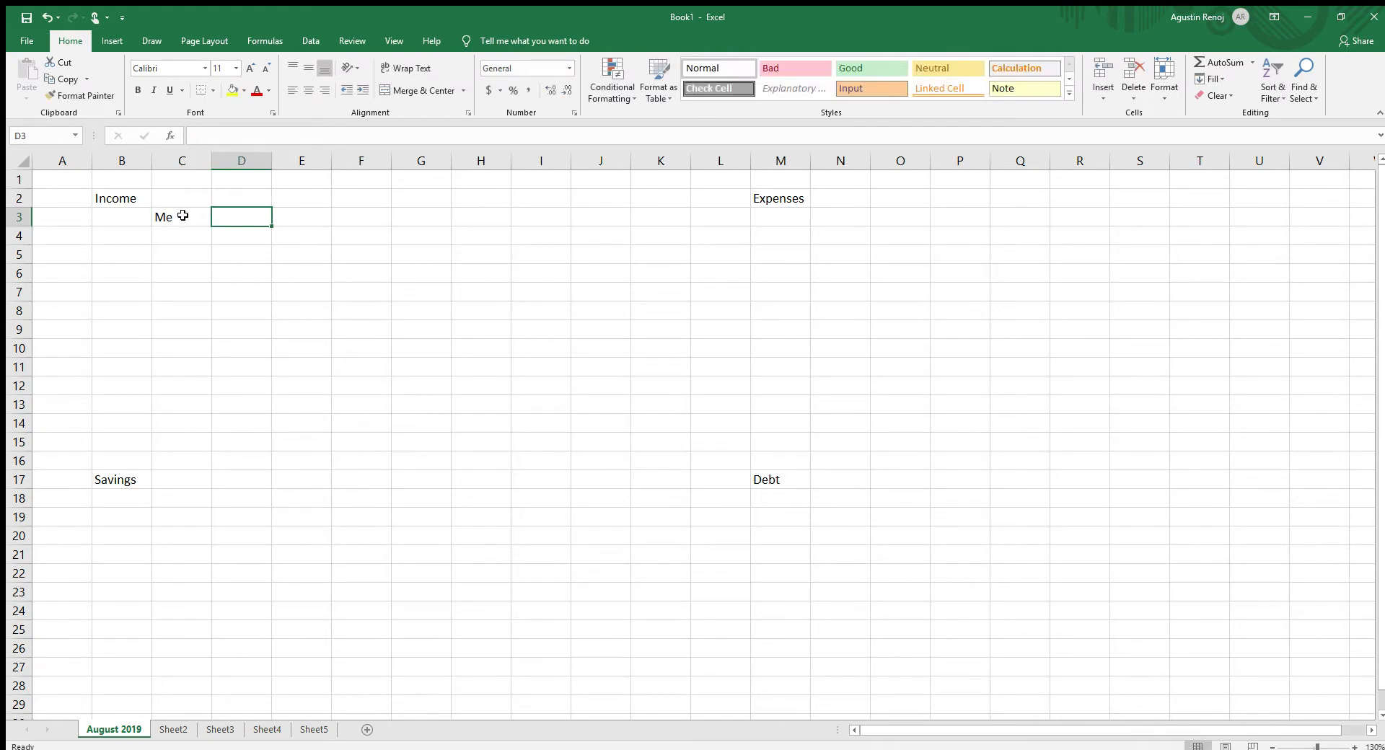
text(Spouse)
key(Return)
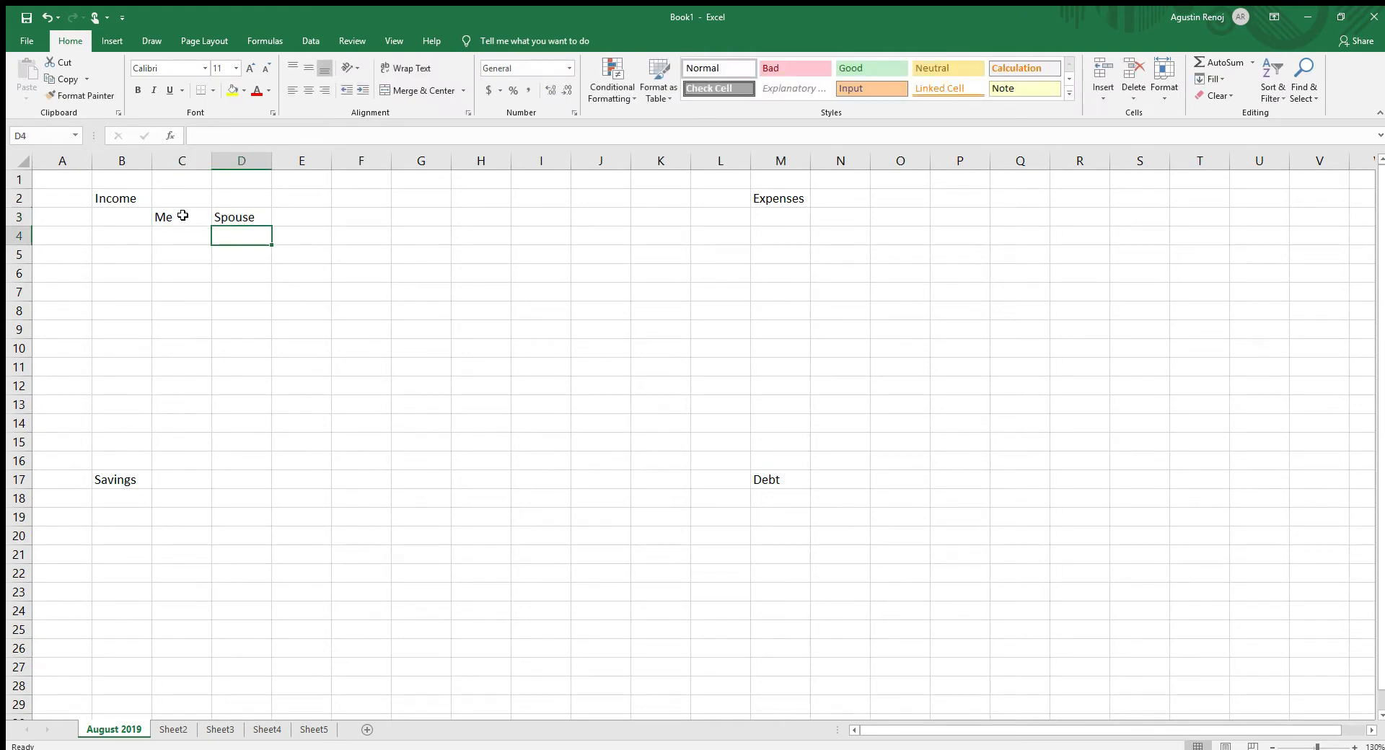
- Enter the income row label "Paycheck1" in cell B4
key(Left)
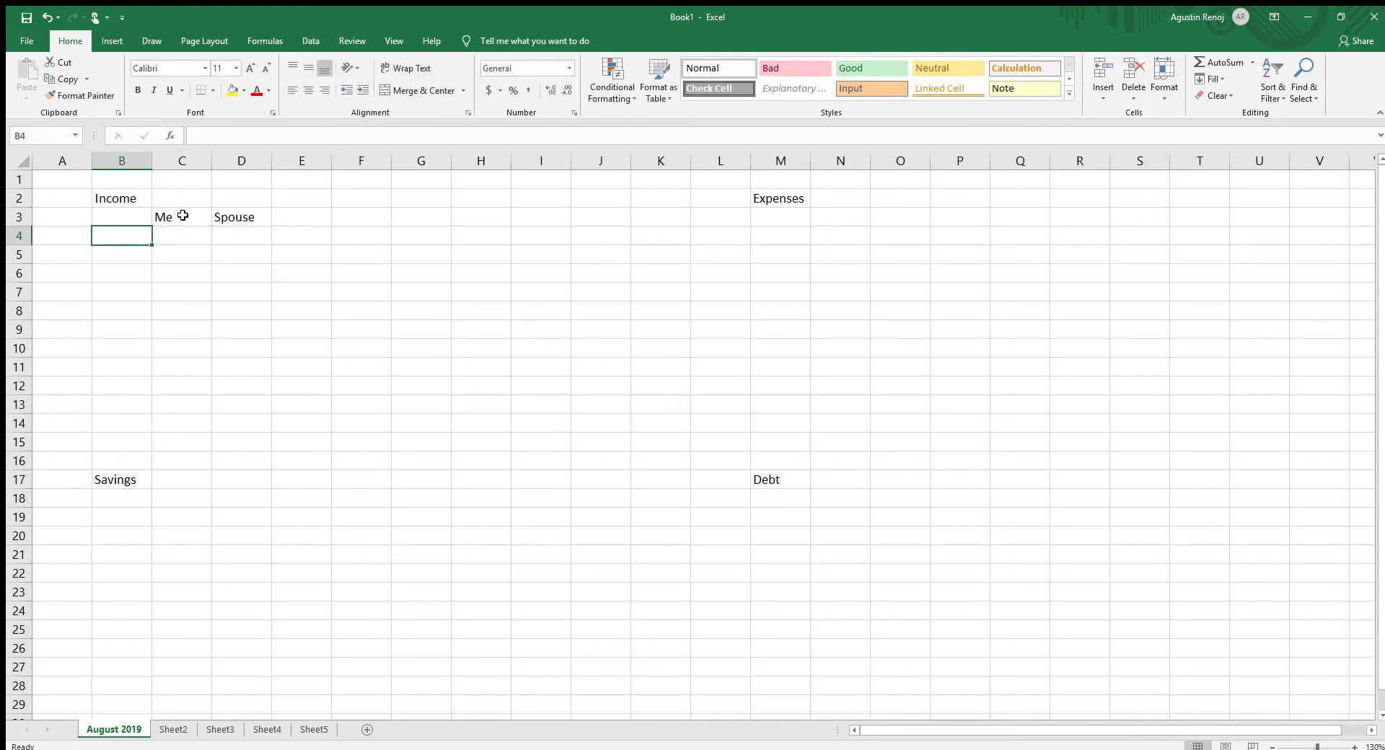
text(Pa)
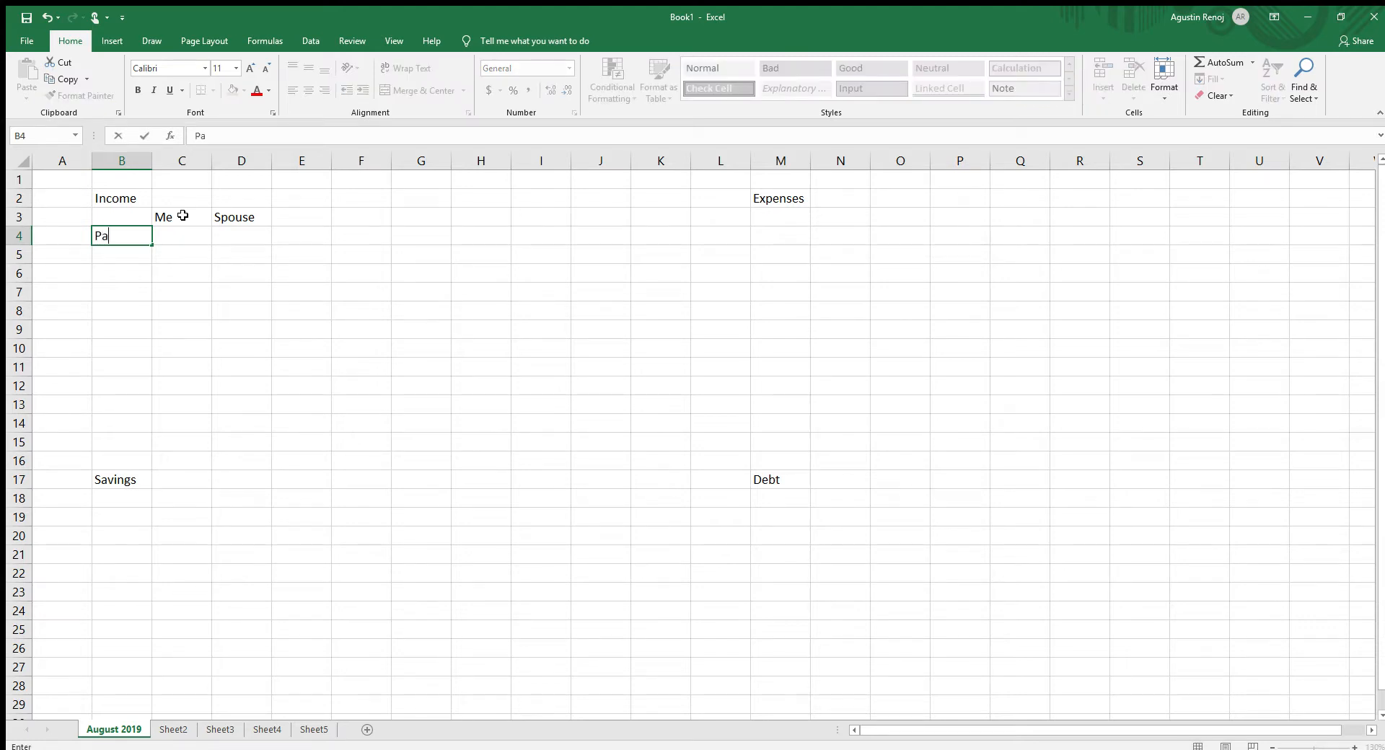
text(ych)
text(jhe)
key(BackSpace)
key(BackSpace)
key(BackSpace)
text(heck1)
key(Return)
- Enter the row labels "Paycheck2" in cell B5 and "Paycheck3" in cell B6
text(P)
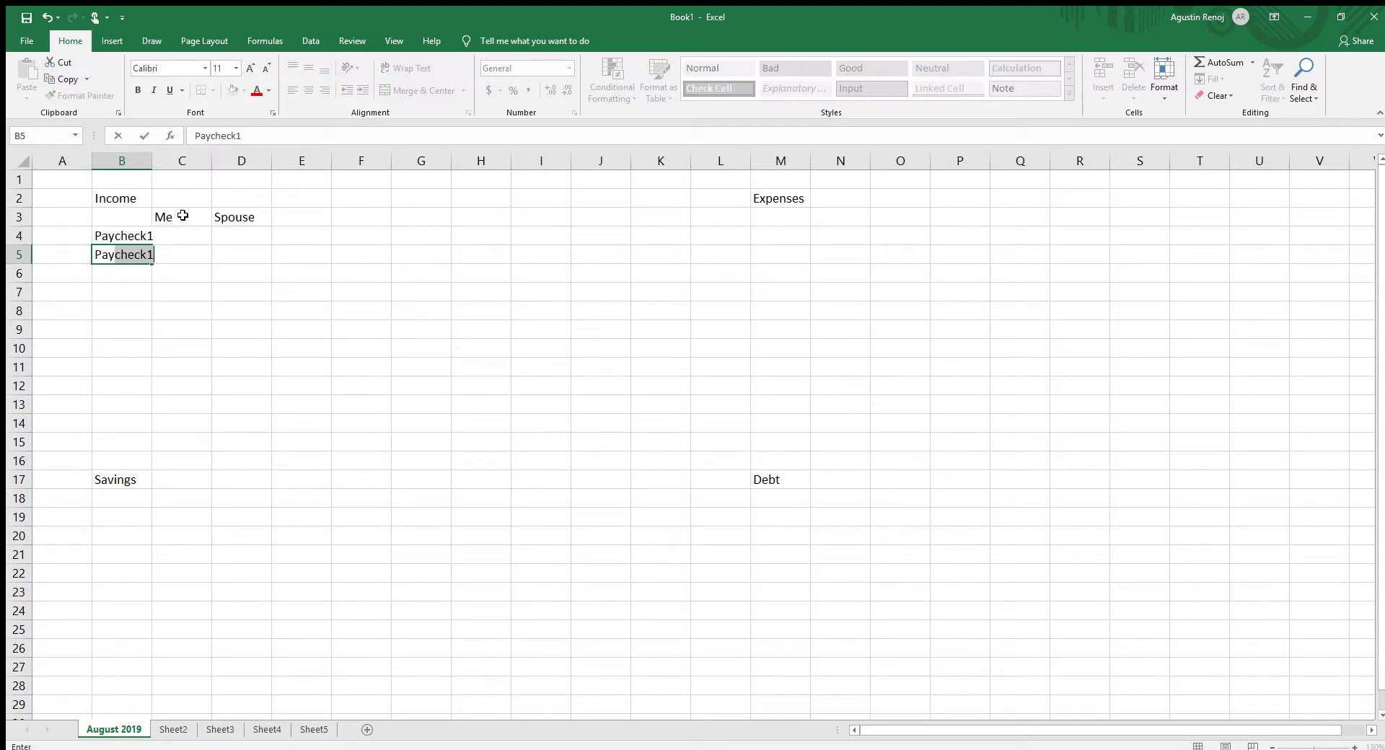
text(aycheck2)
key(Return)
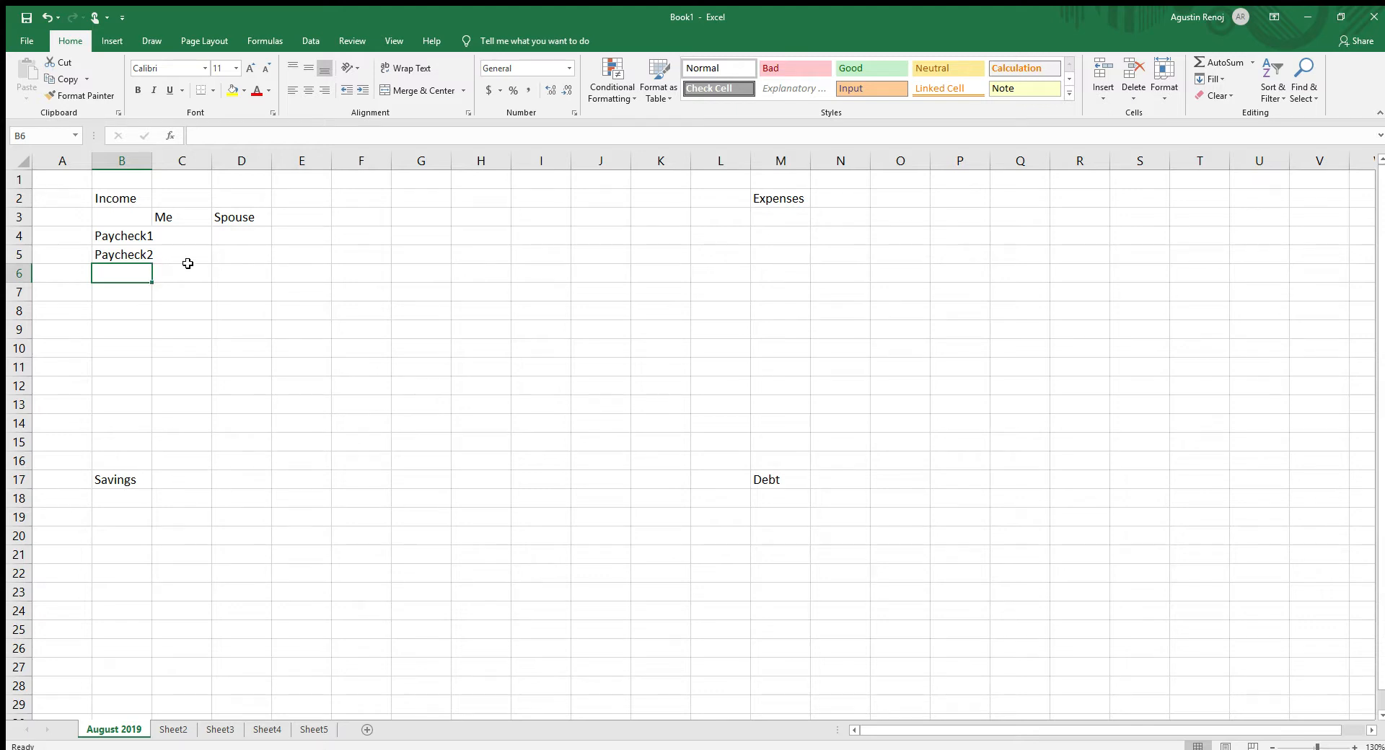
text(Paychec)
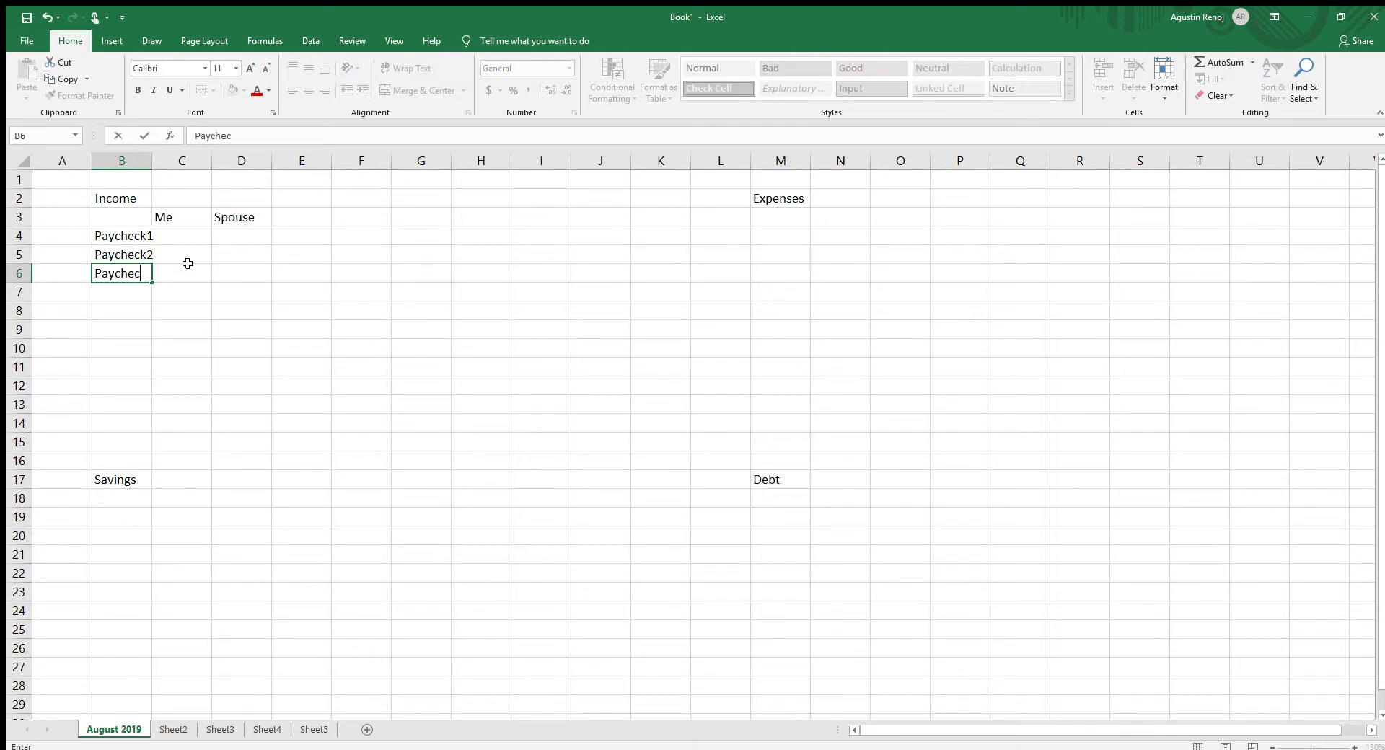
text(k3)
key(Return)
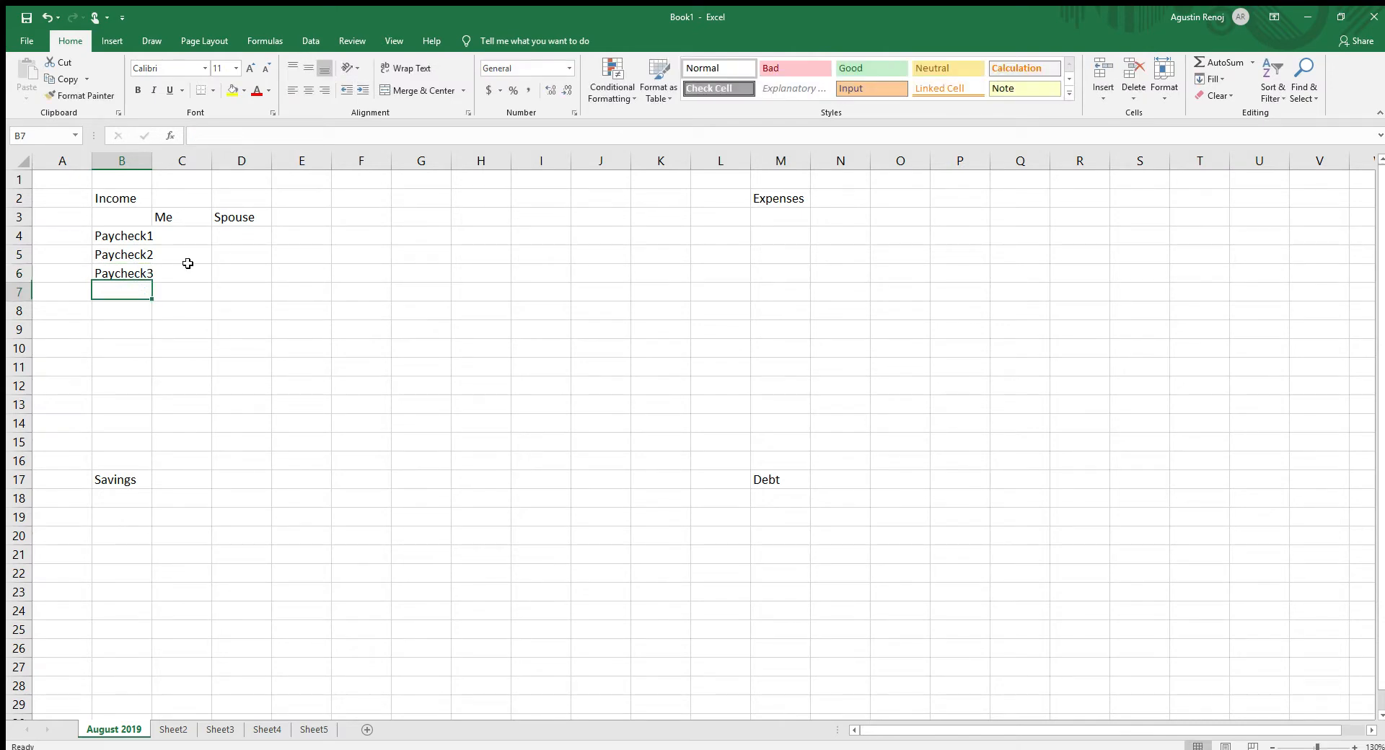
- Auto-fit the width of column B to the paycheck labels
click(108, 236)
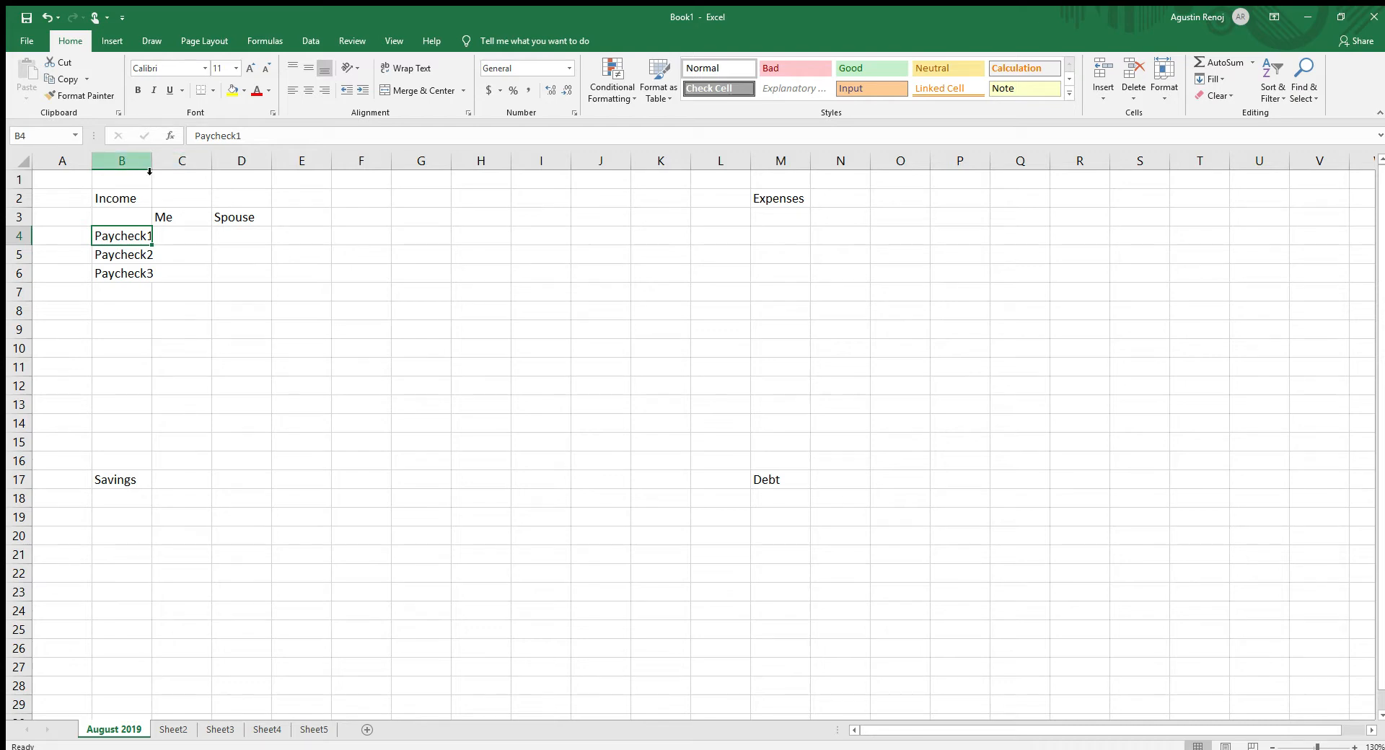
click(126, 161)
click(173, 164)
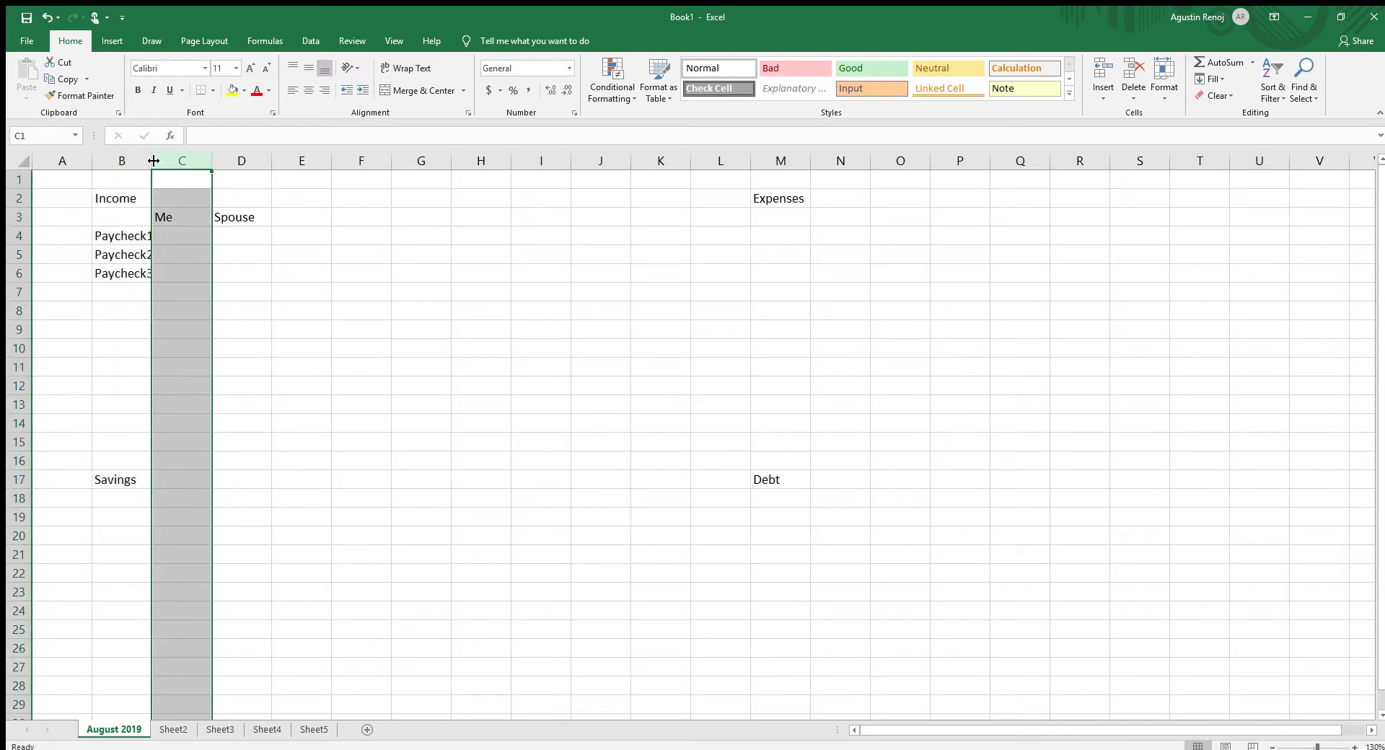
double_click(154, 161)
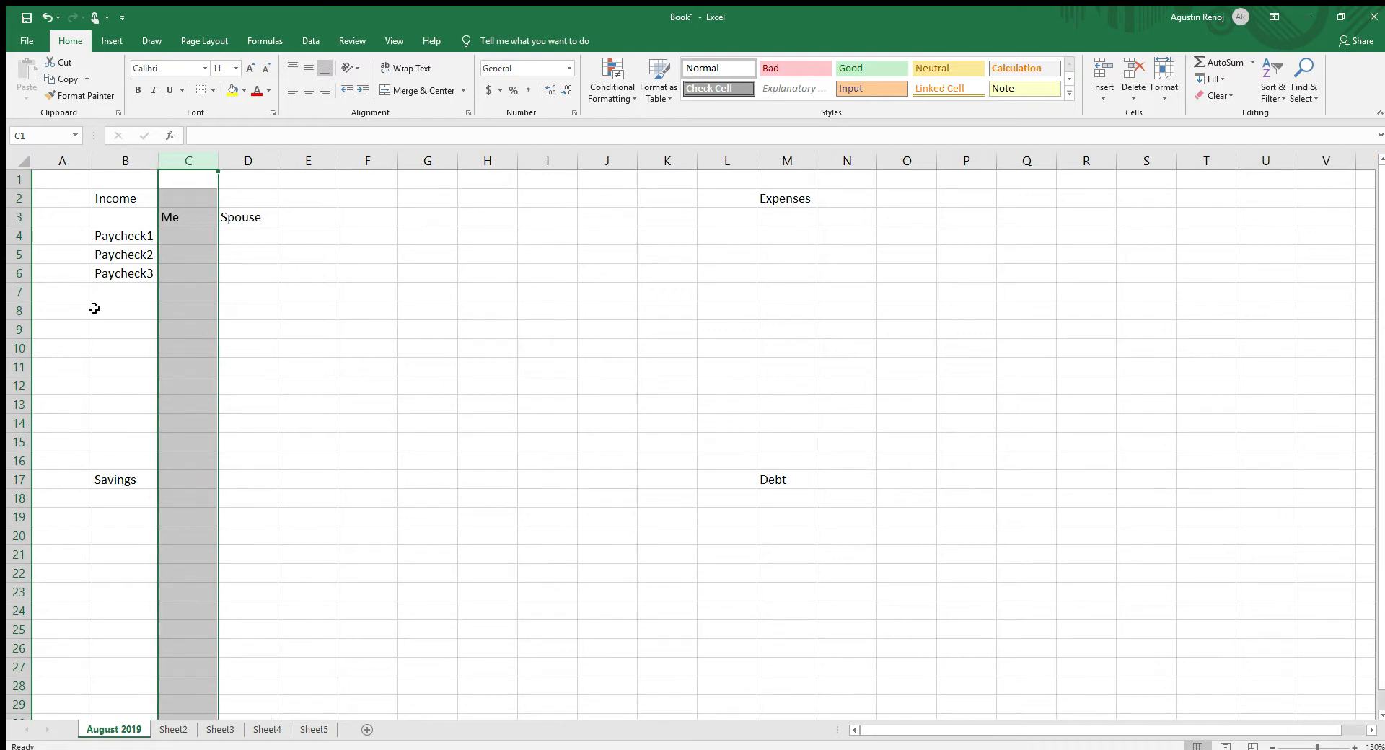
click(95, 309)
click(273, 332)
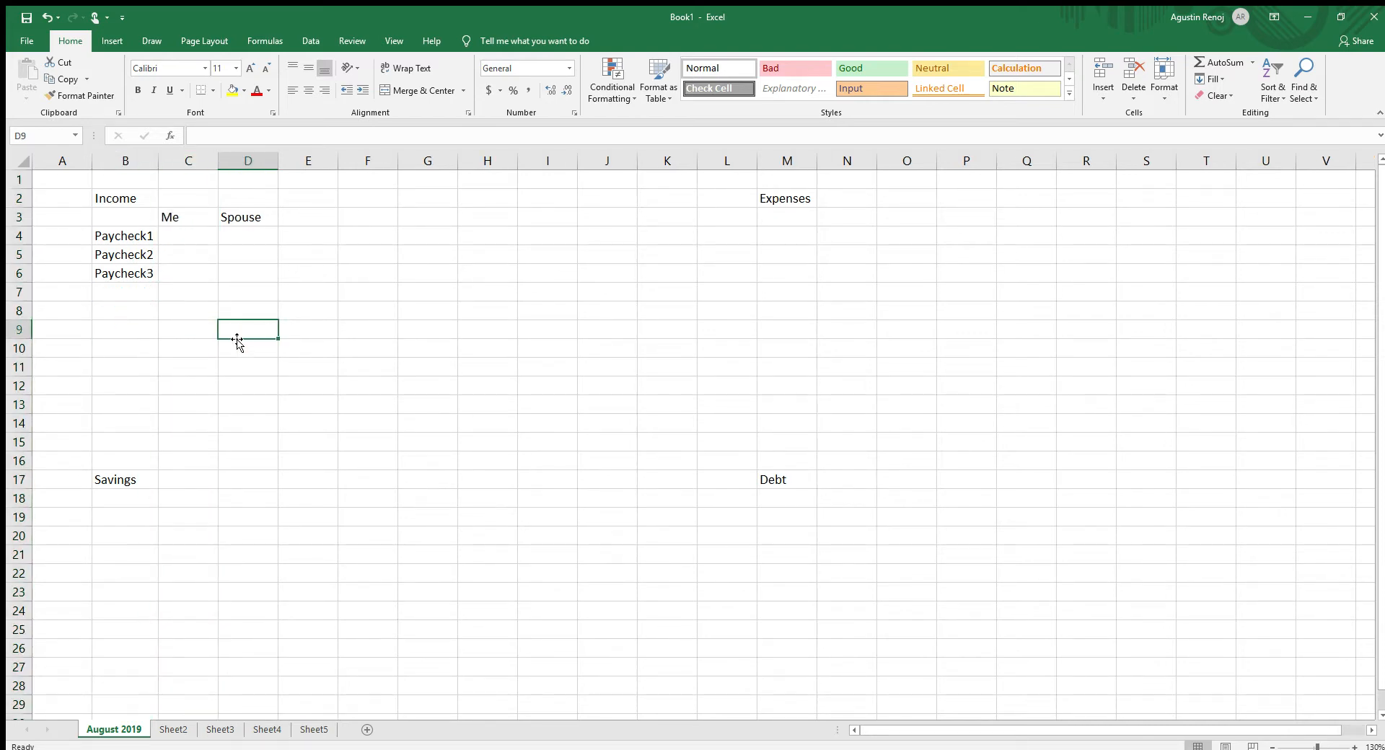
- Enter 1000 for each of the three paychecks in the "Me" column, cells C4 to C6
click(160, 232)
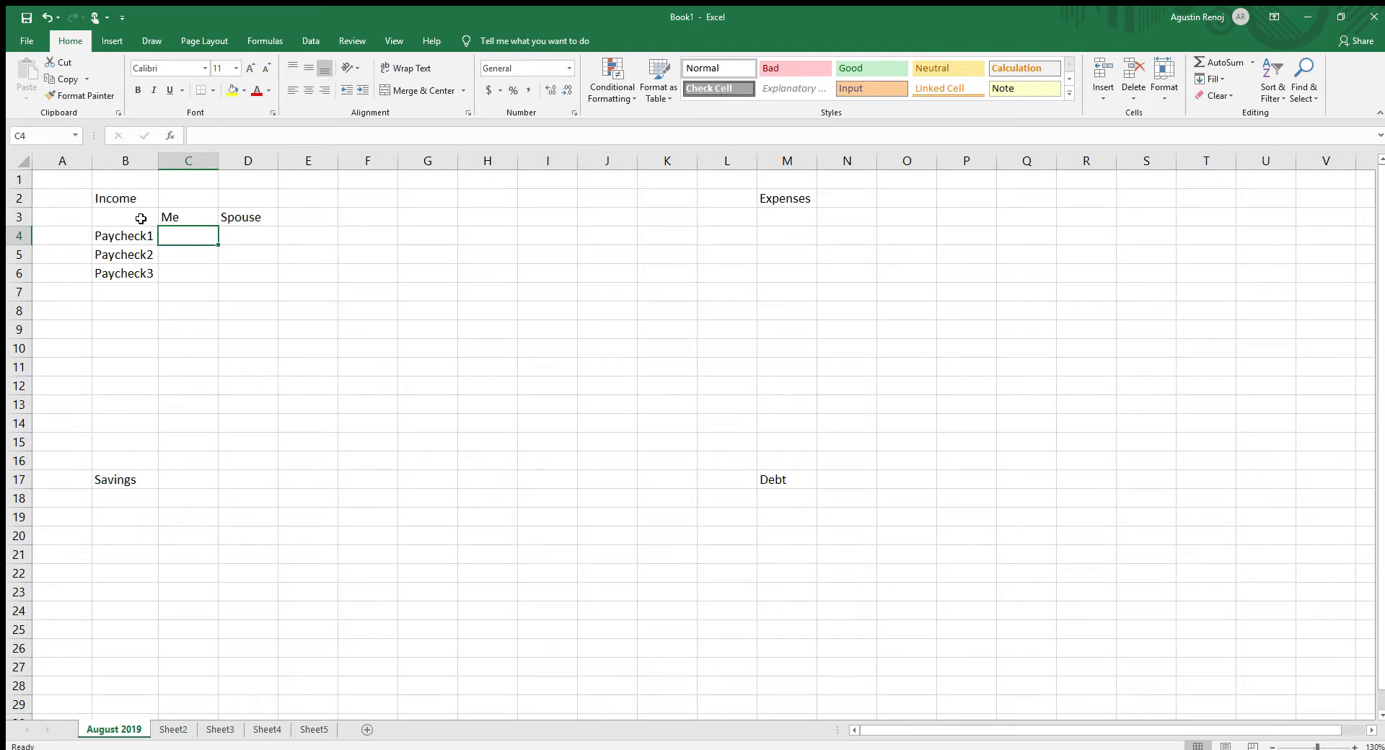
text(1000)
key(Return)
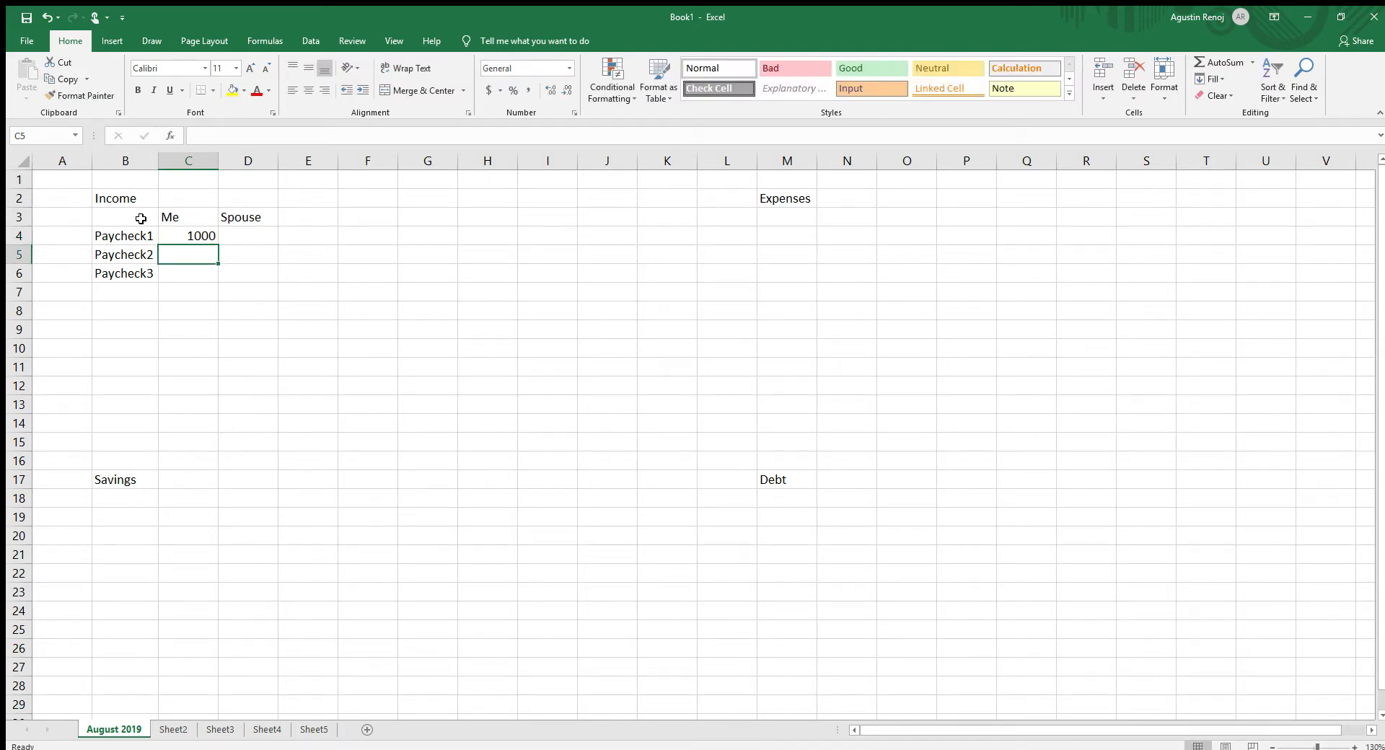
text(100)
key(Return)
text(100)
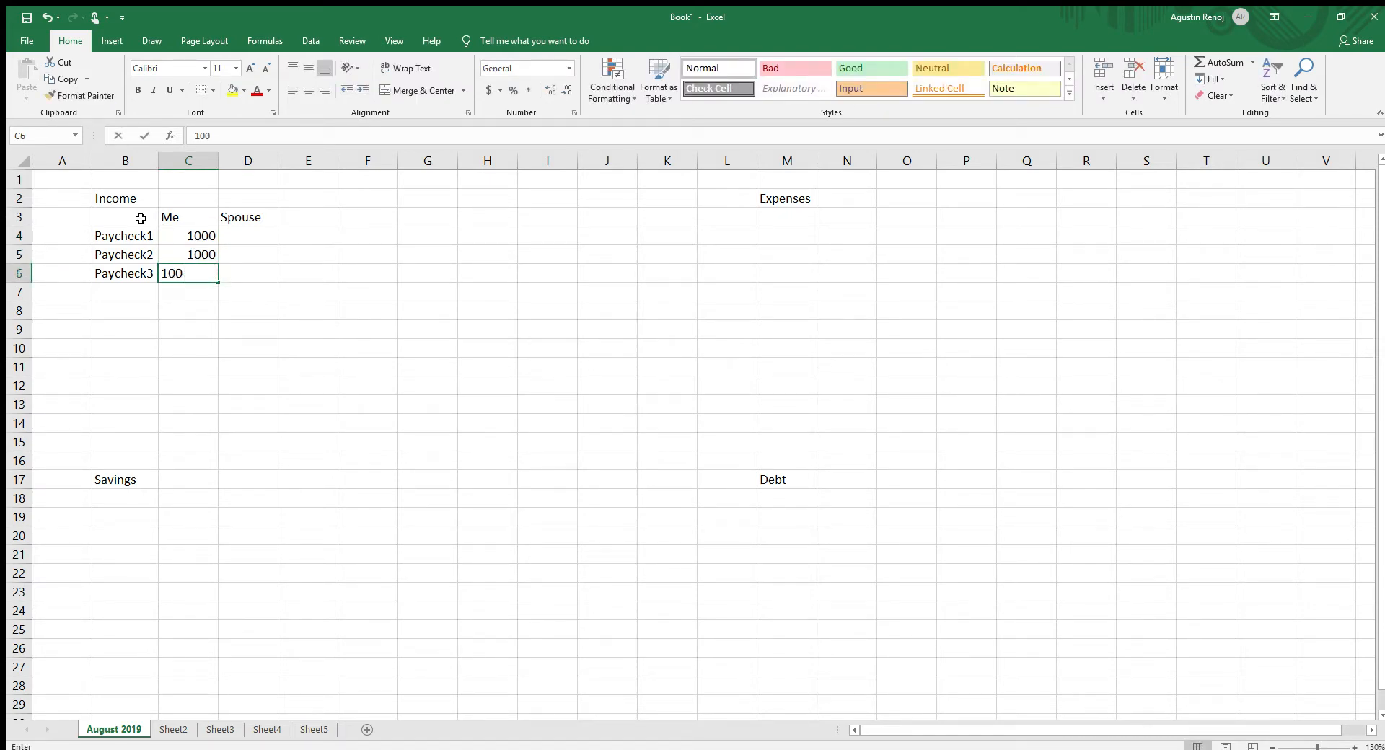
text(0)
key(Right)
- Enter 1000 for each of the three paychecks in the "Spouse" column, cells D4 to D6
key(Up)
key(Up)
key(Up)
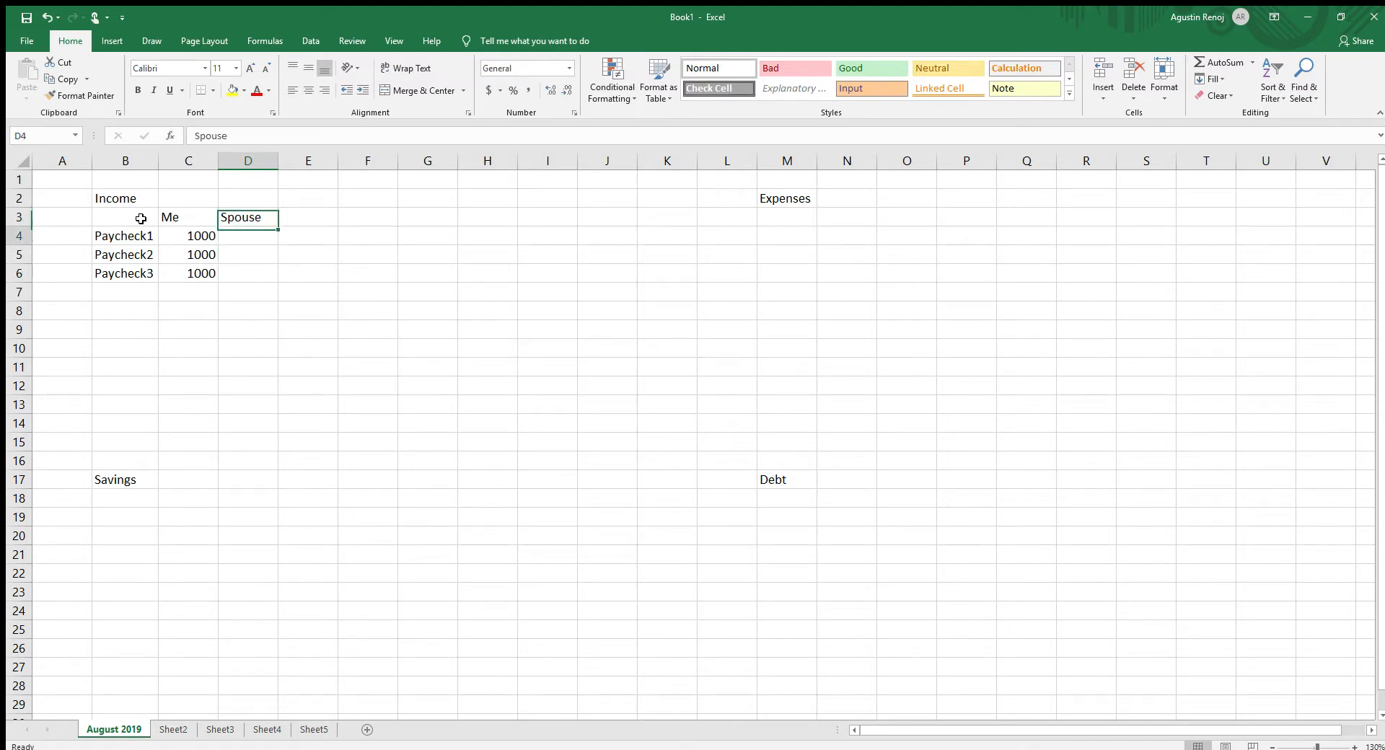
key(Down)
text(1000)
key(Return)
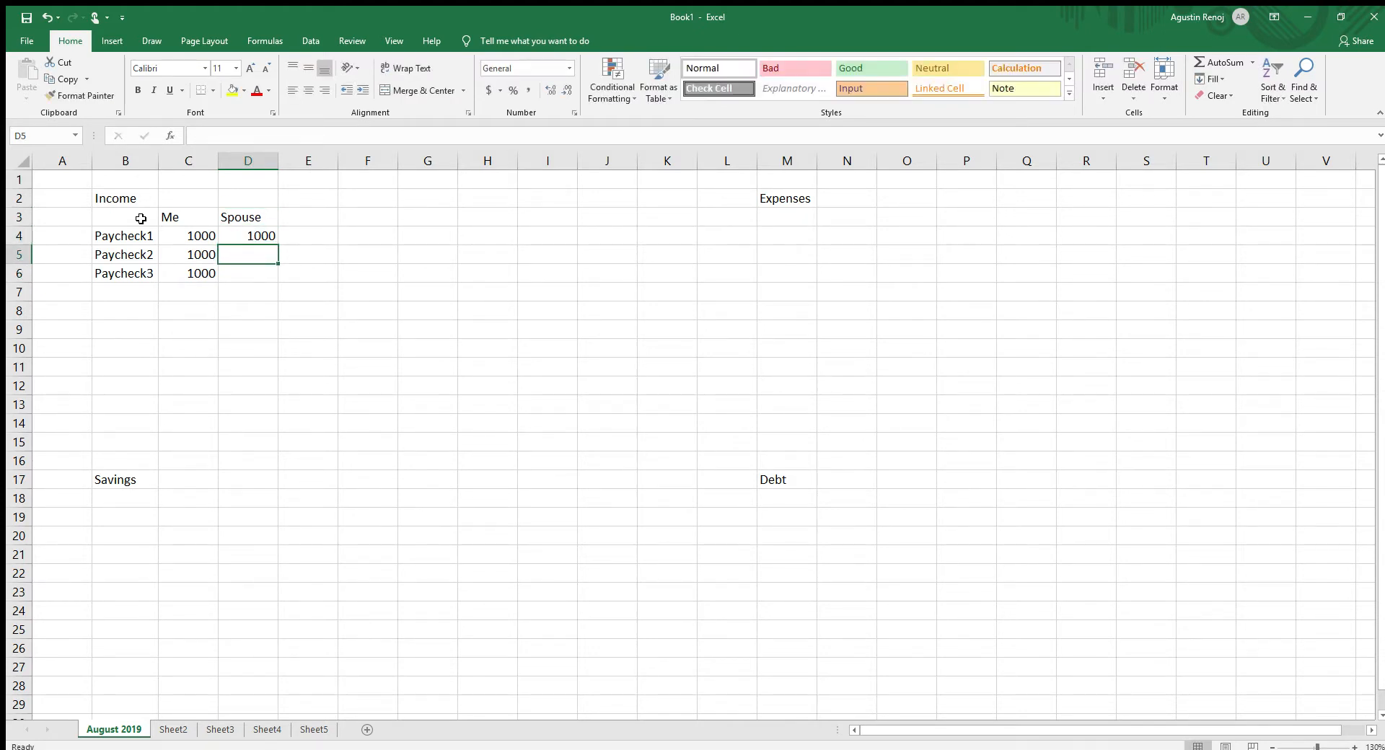
text(1000)
key(Return)
text(1)
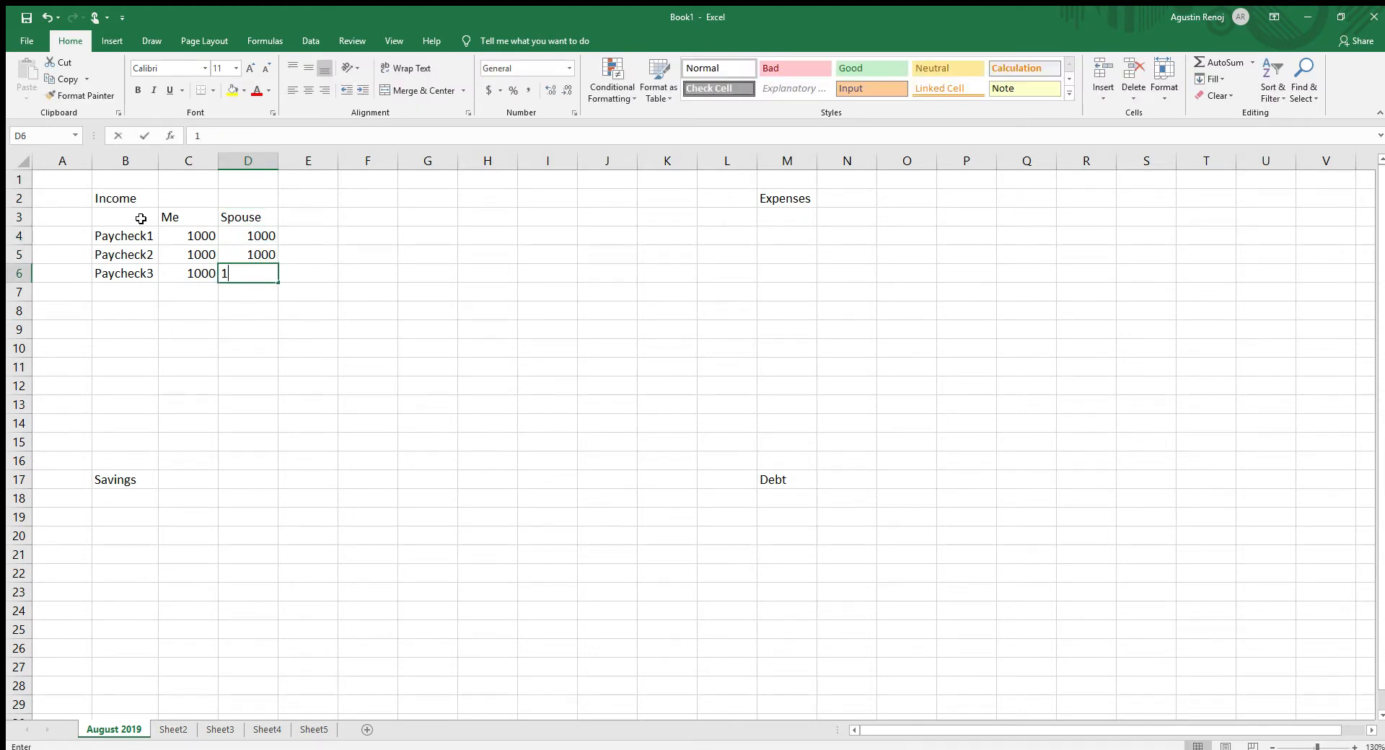
text(000)
key(Return)
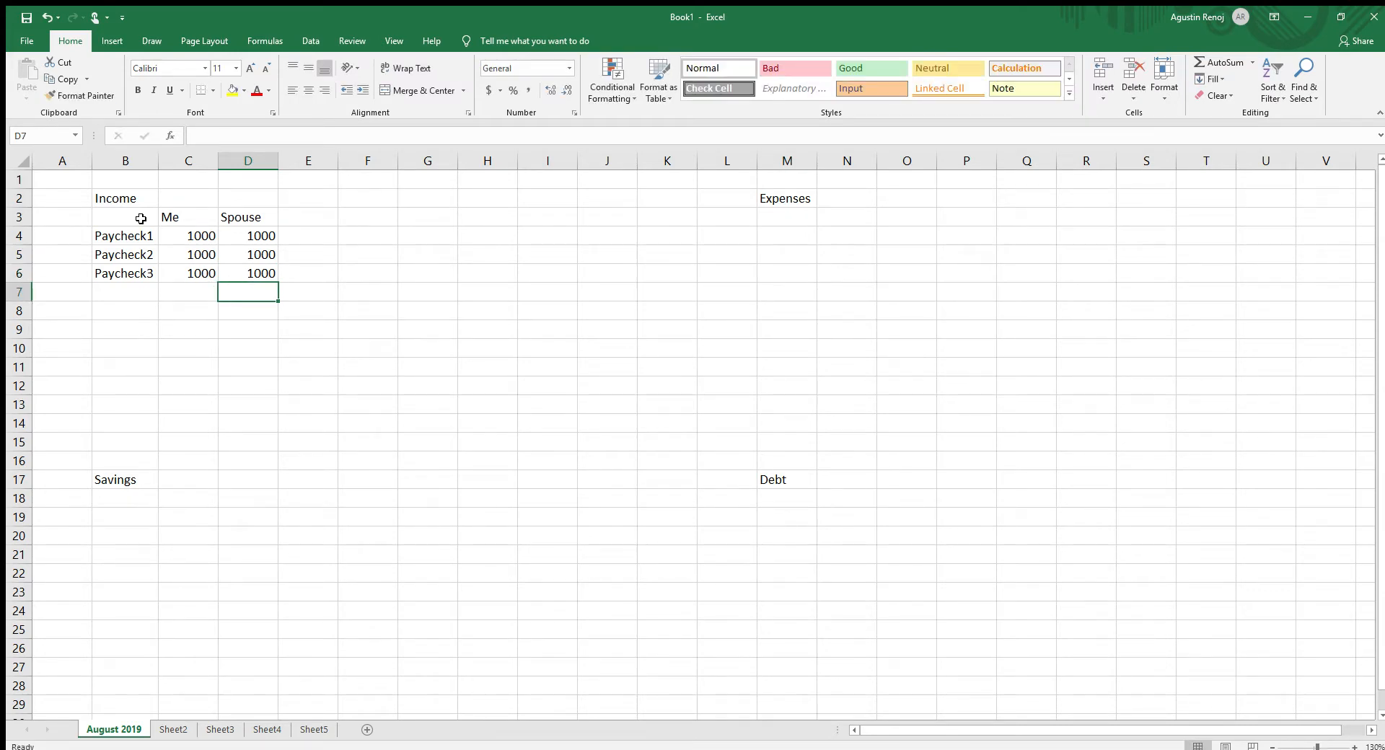
- Clear the Paycheck3 amount in the "Me" column, cell C6
click(155, 293)
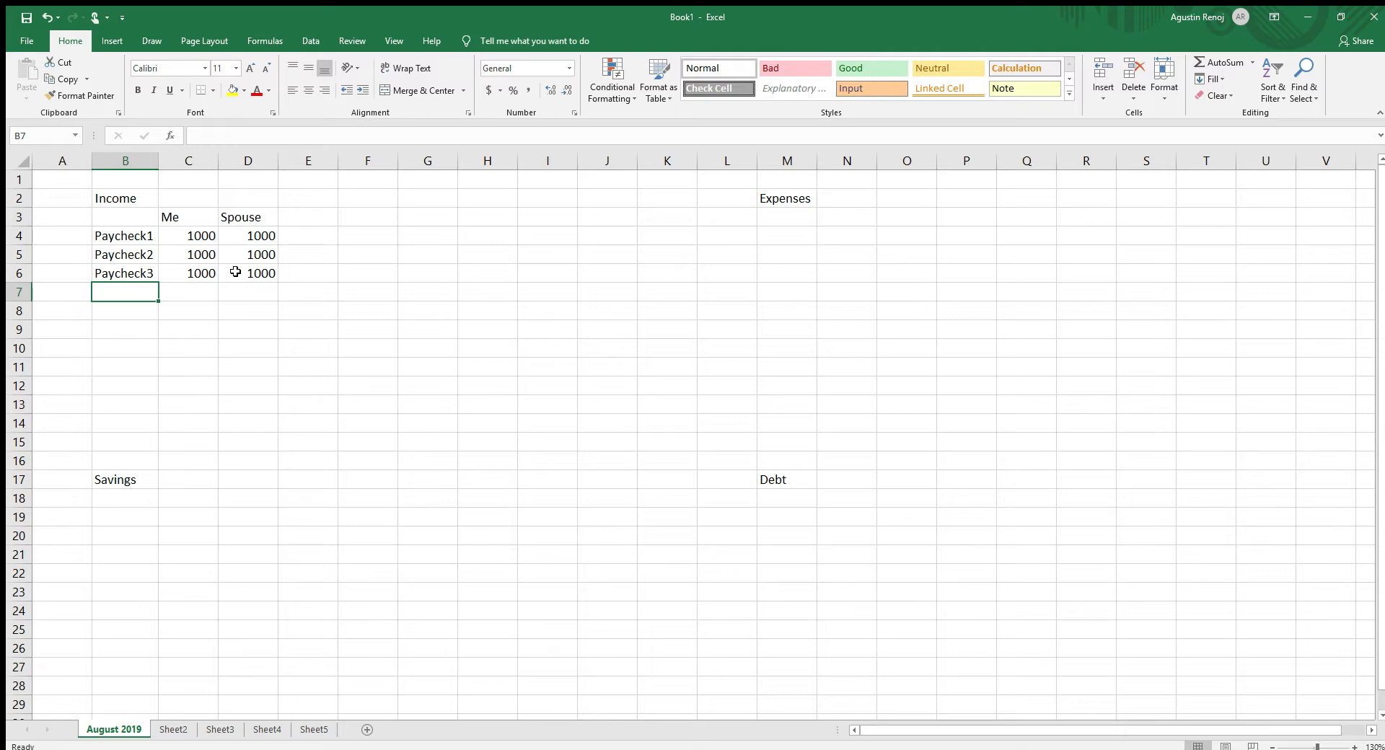
drag(182, 235, 239, 257)
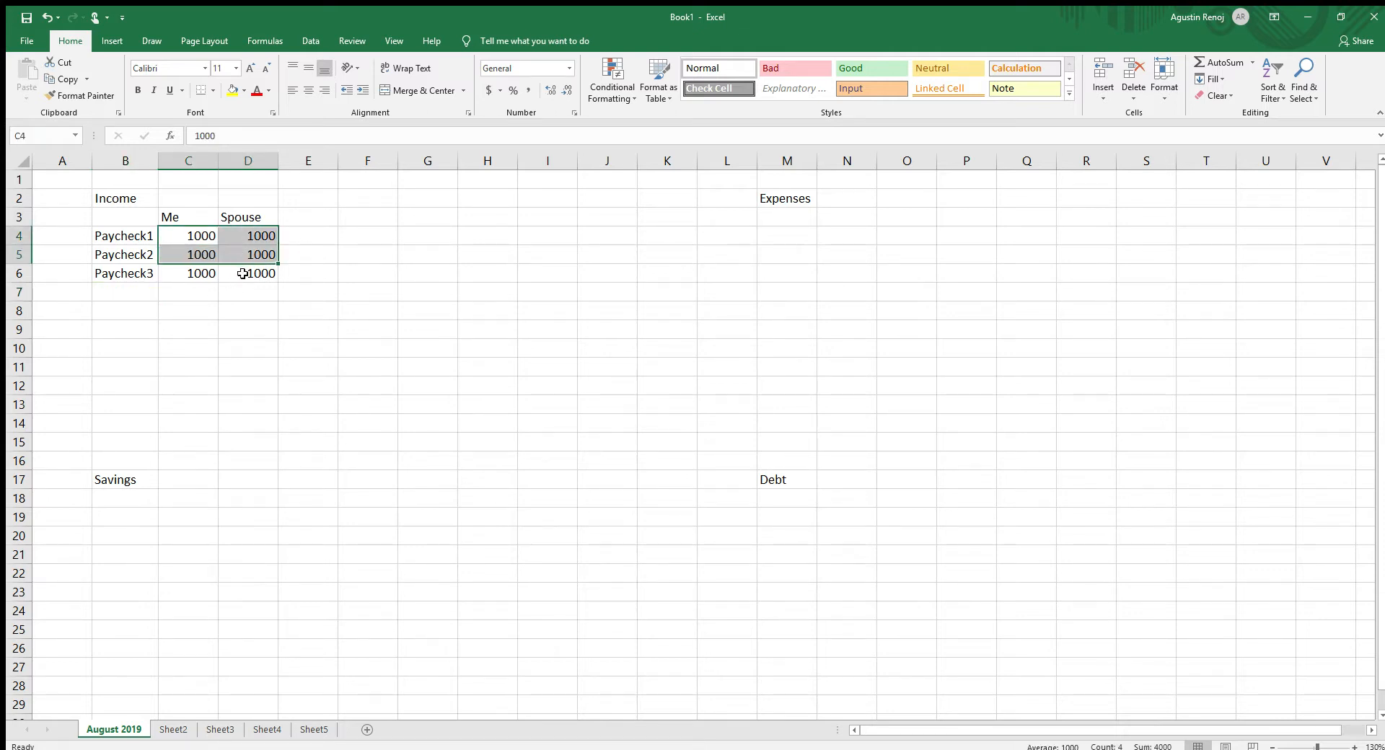
click(209, 272)
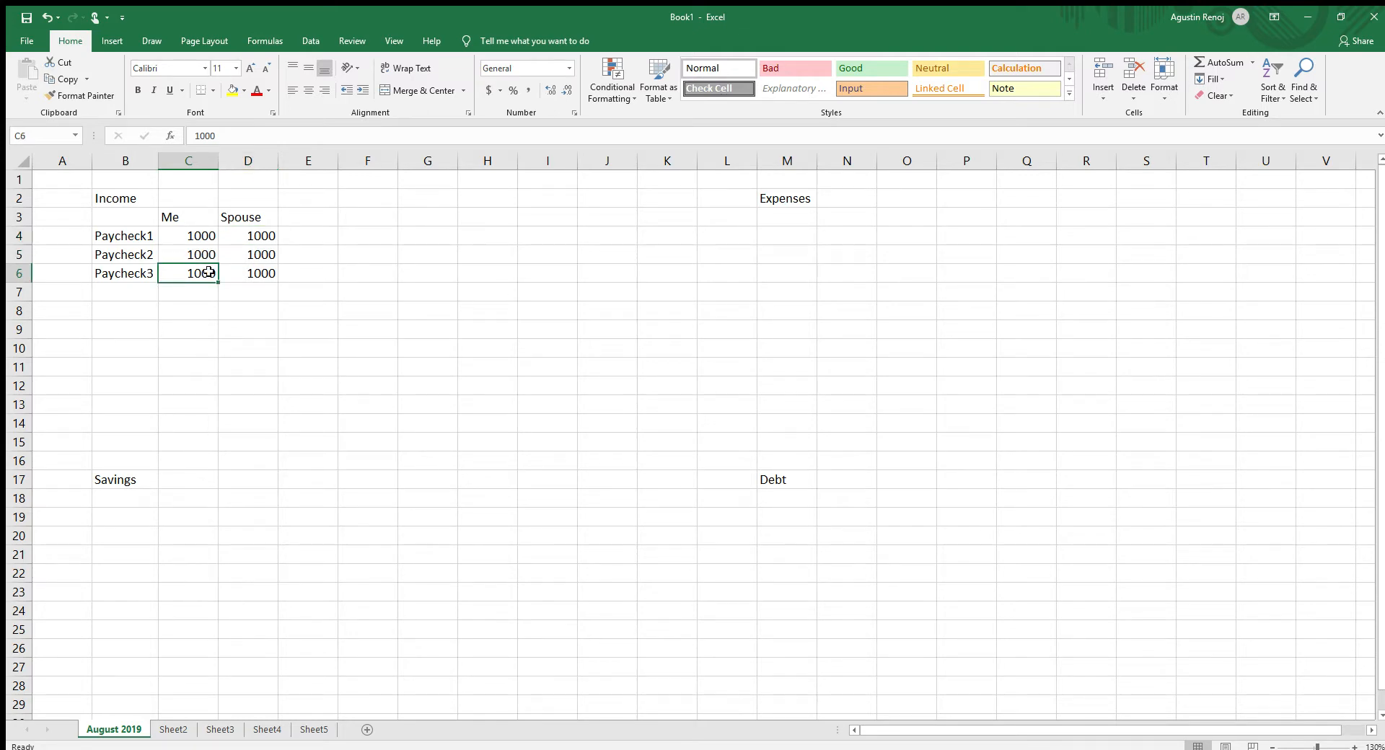
key(BackSpace)
key(Return)
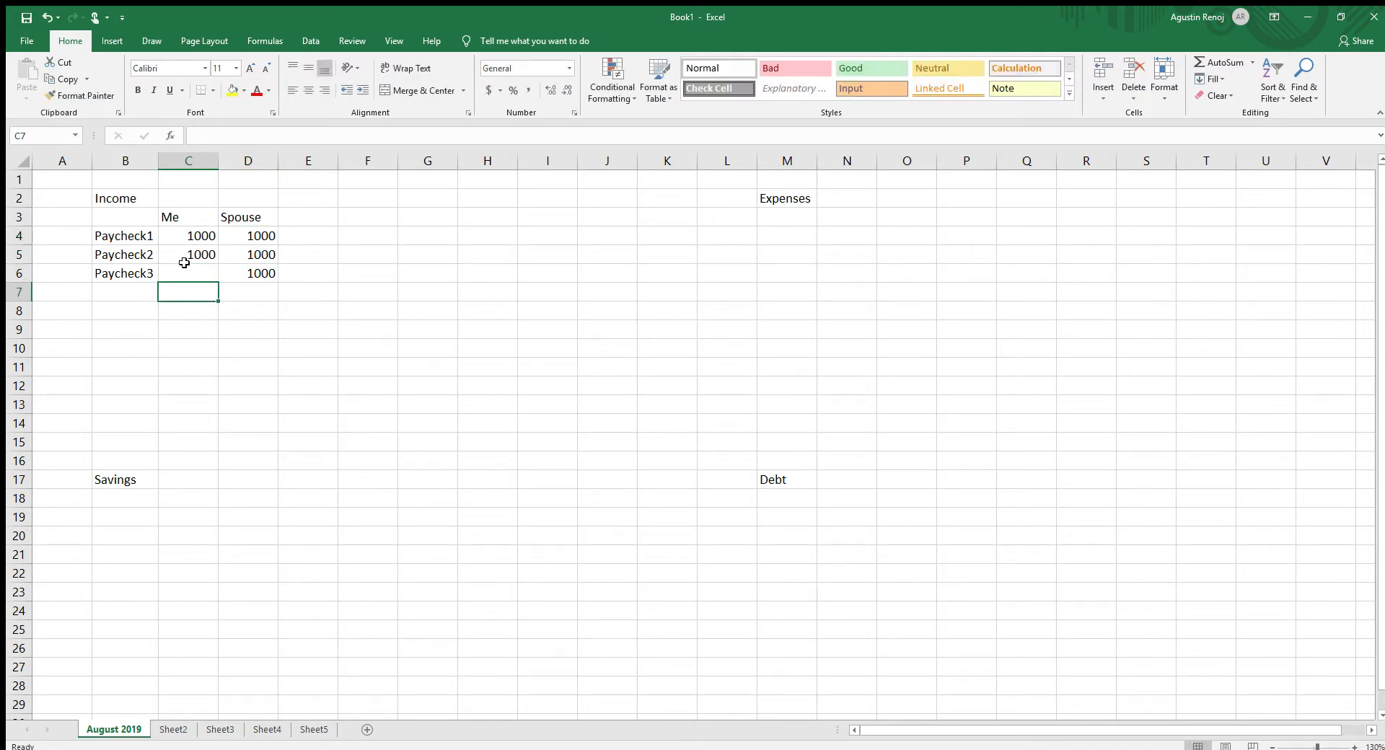
- Apply the dollar Accounting number format to the income cells C4:D13
click(207, 236)
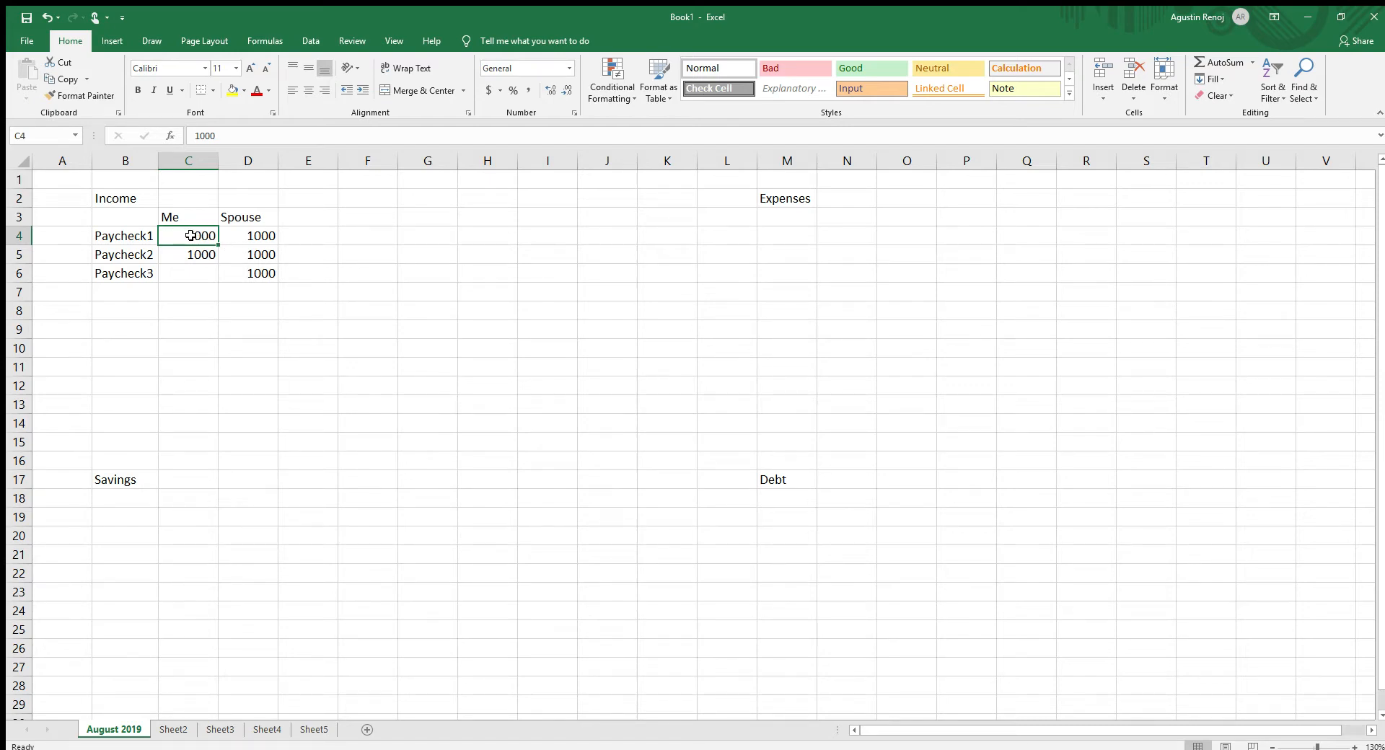
drag(194, 234, 259, 401)
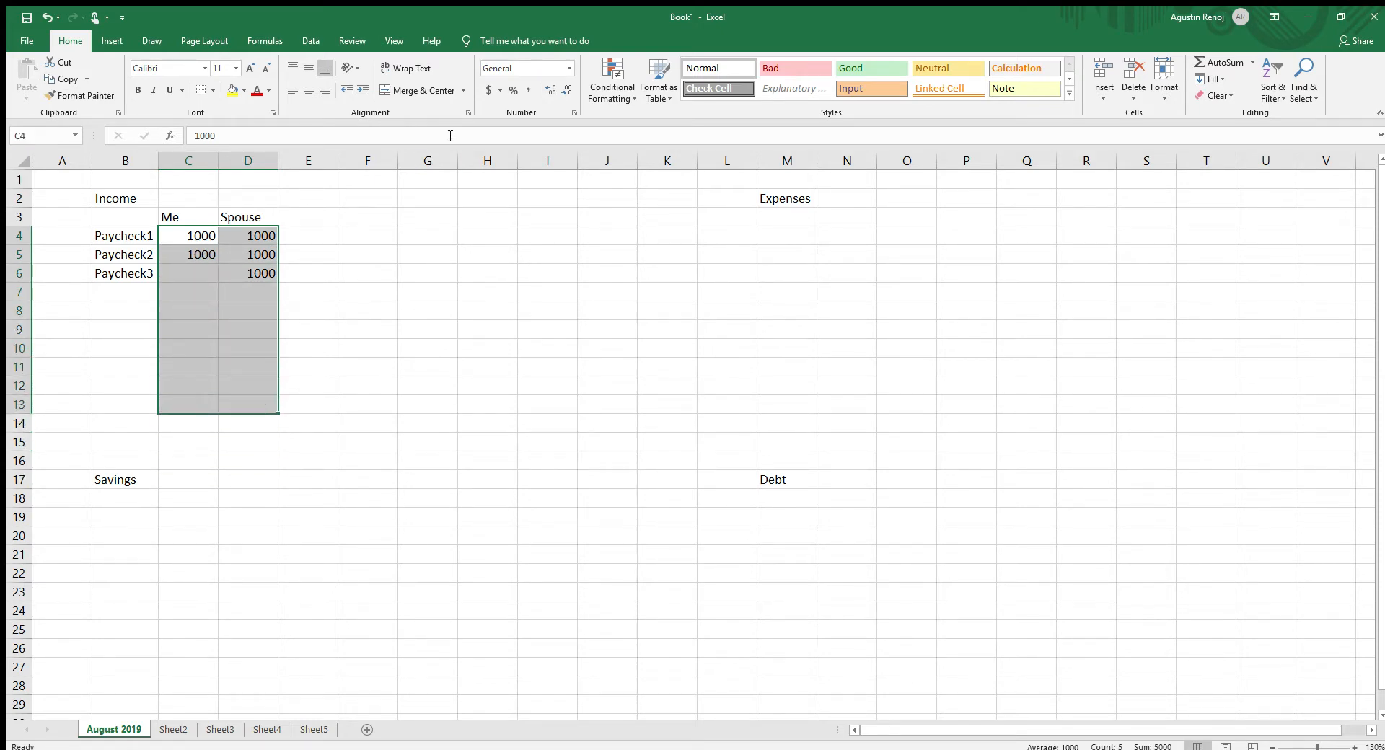
click(489, 89)
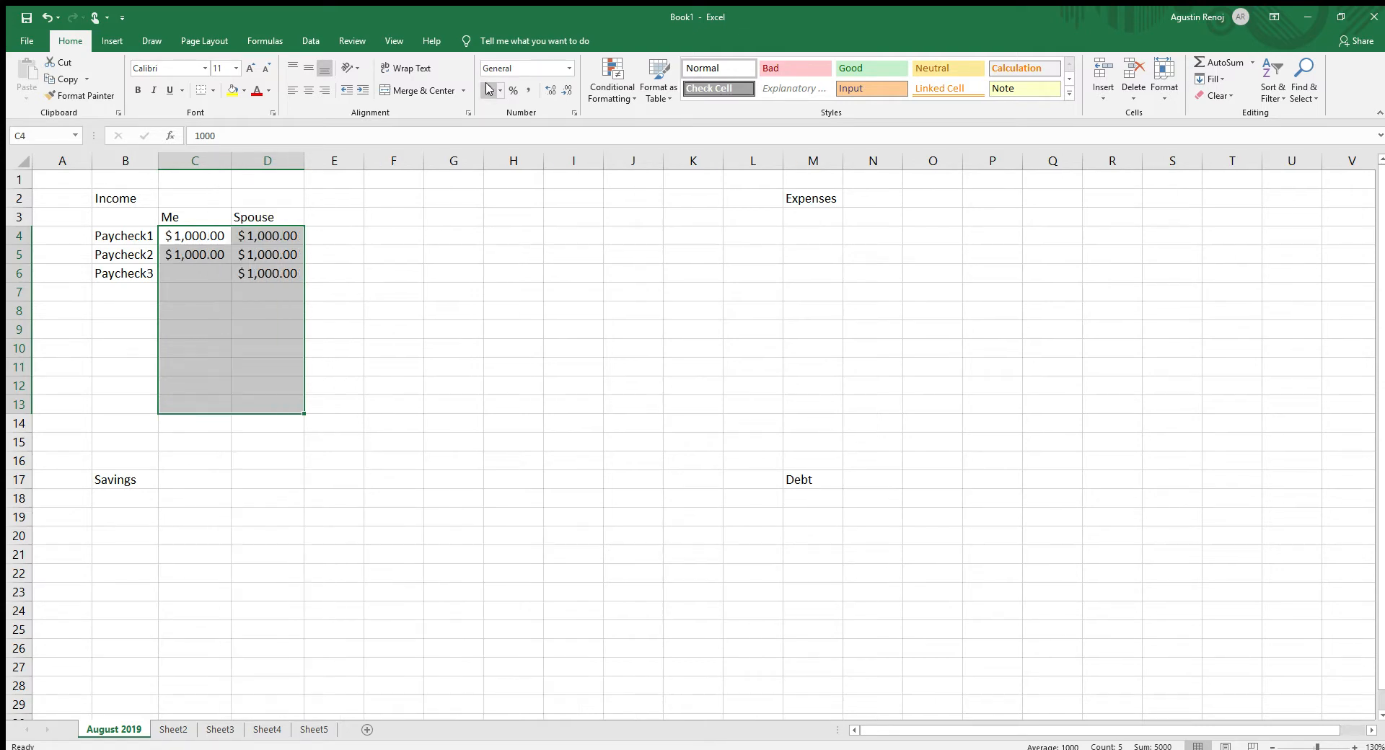
click(456, 425)
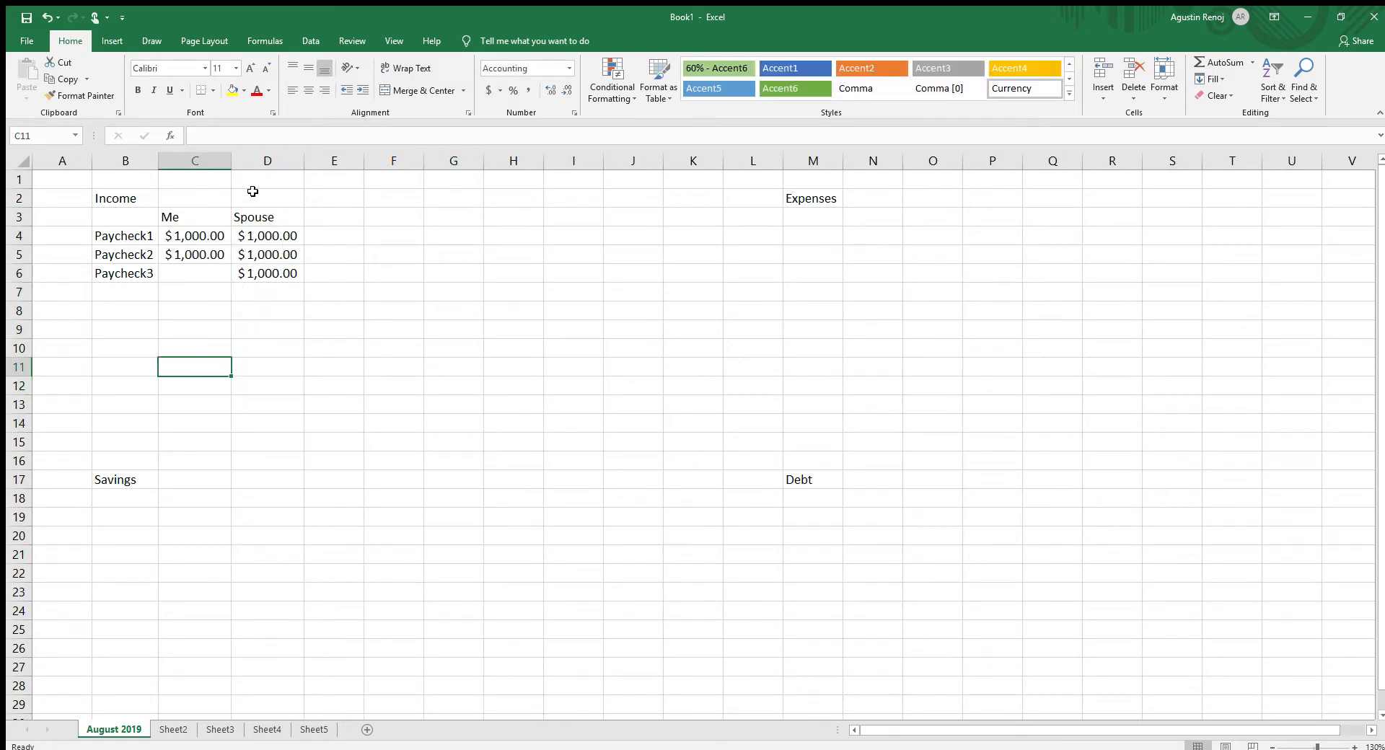
- Enter the row label "Total" in cell B7 below the paycheck labels
click(221, 330)
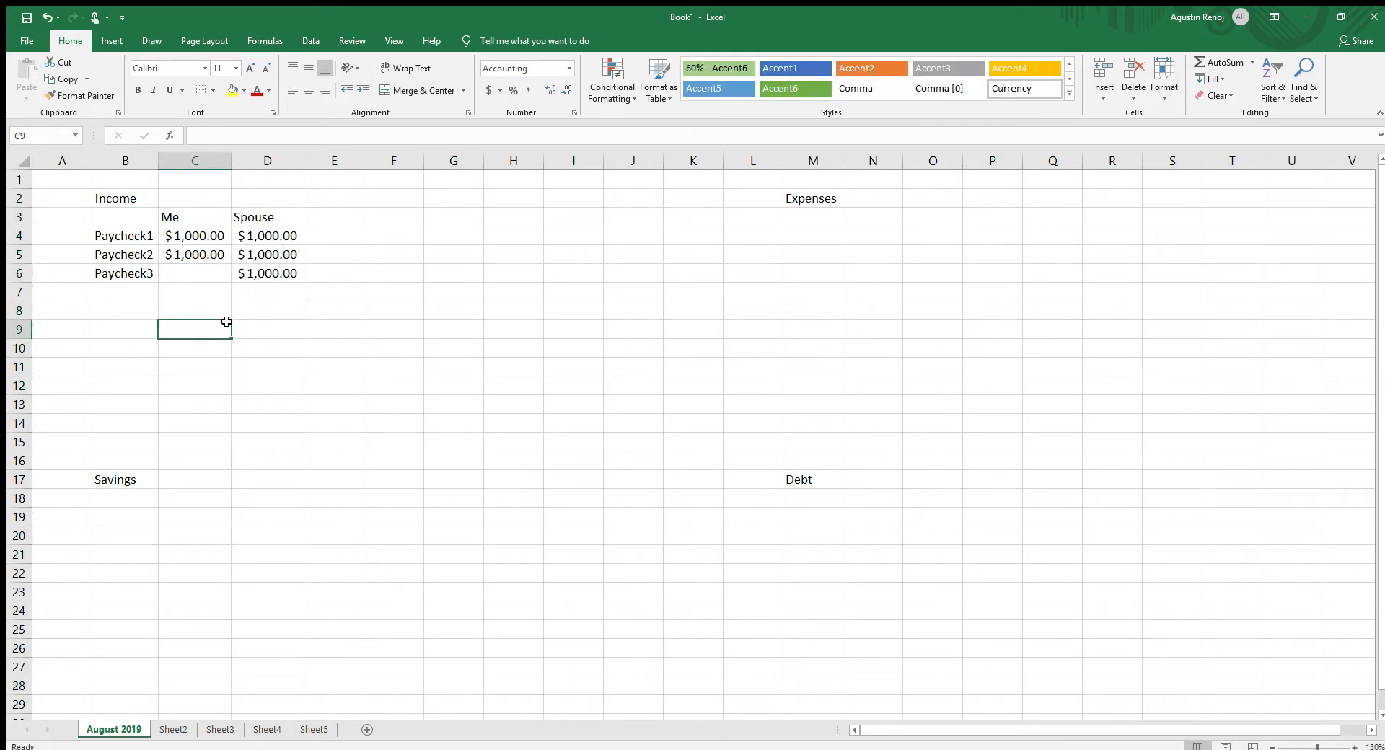
click(192, 303)
click(127, 311)
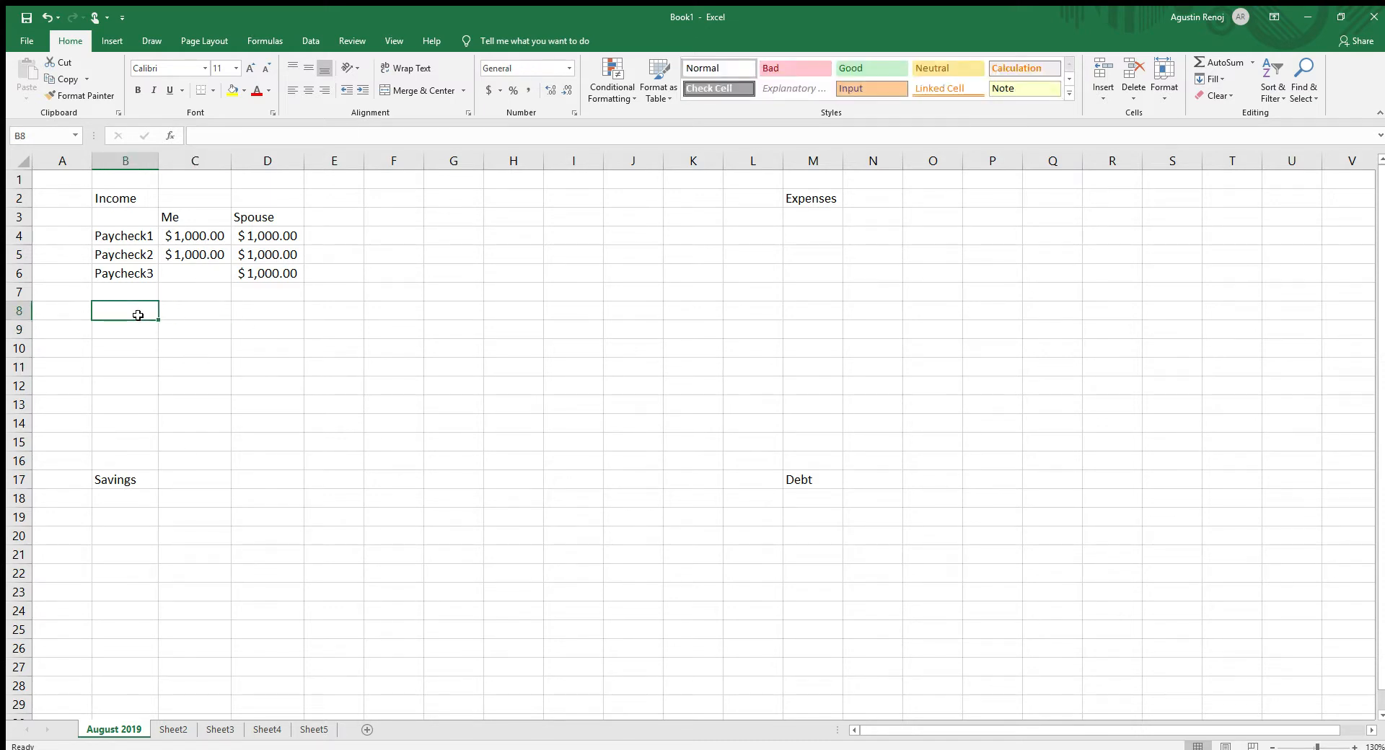
key(Up)
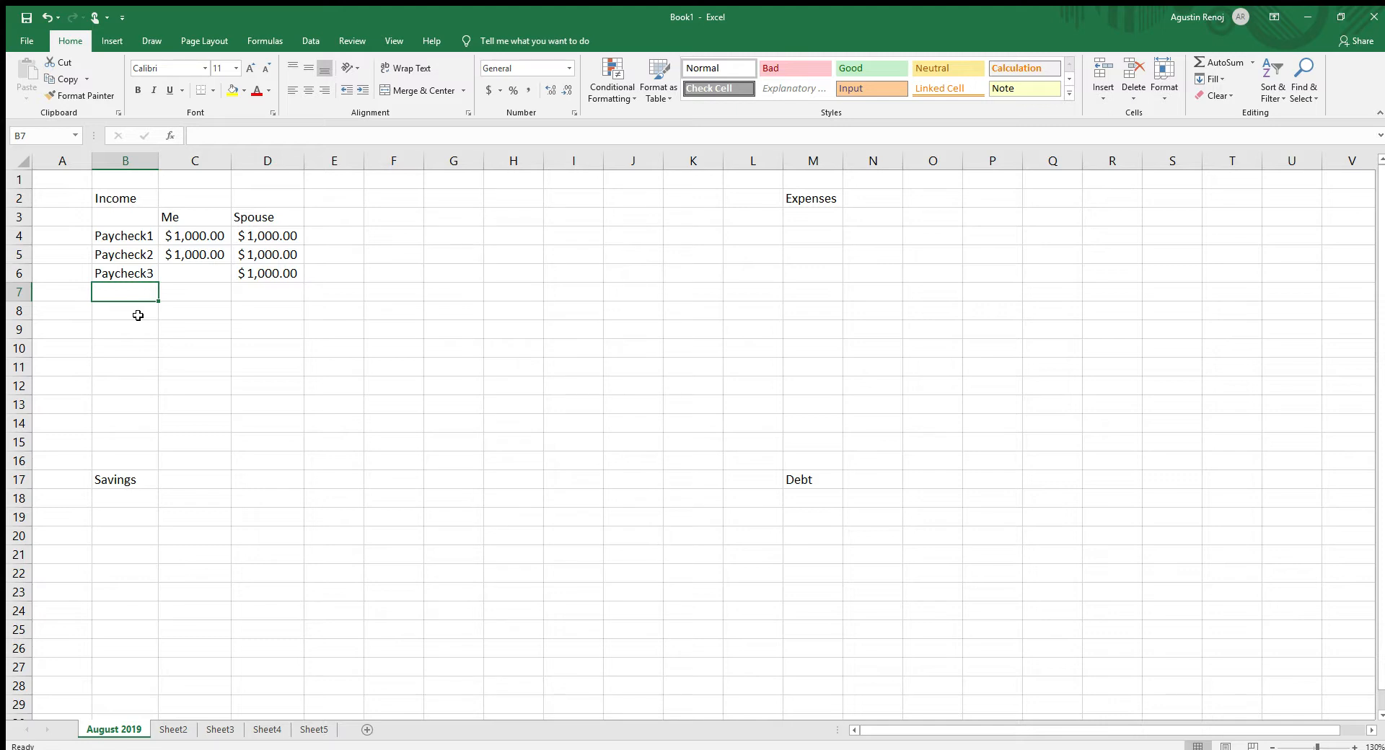
text(Total)
key(Tab)
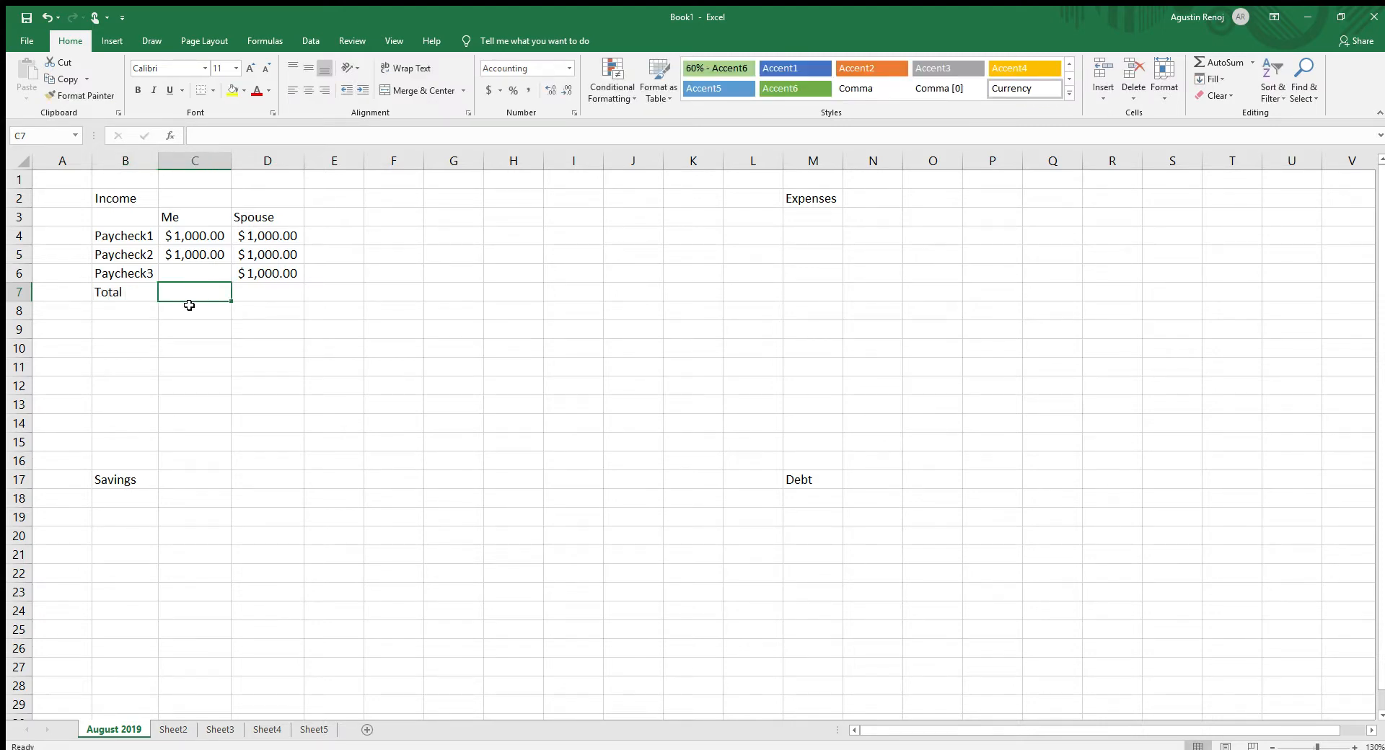
- AutoSum the "Me" paychecks in C4:C6 into the Total row, cell C7
key(Down)
key(Down)
key(Down)
click(193, 234)
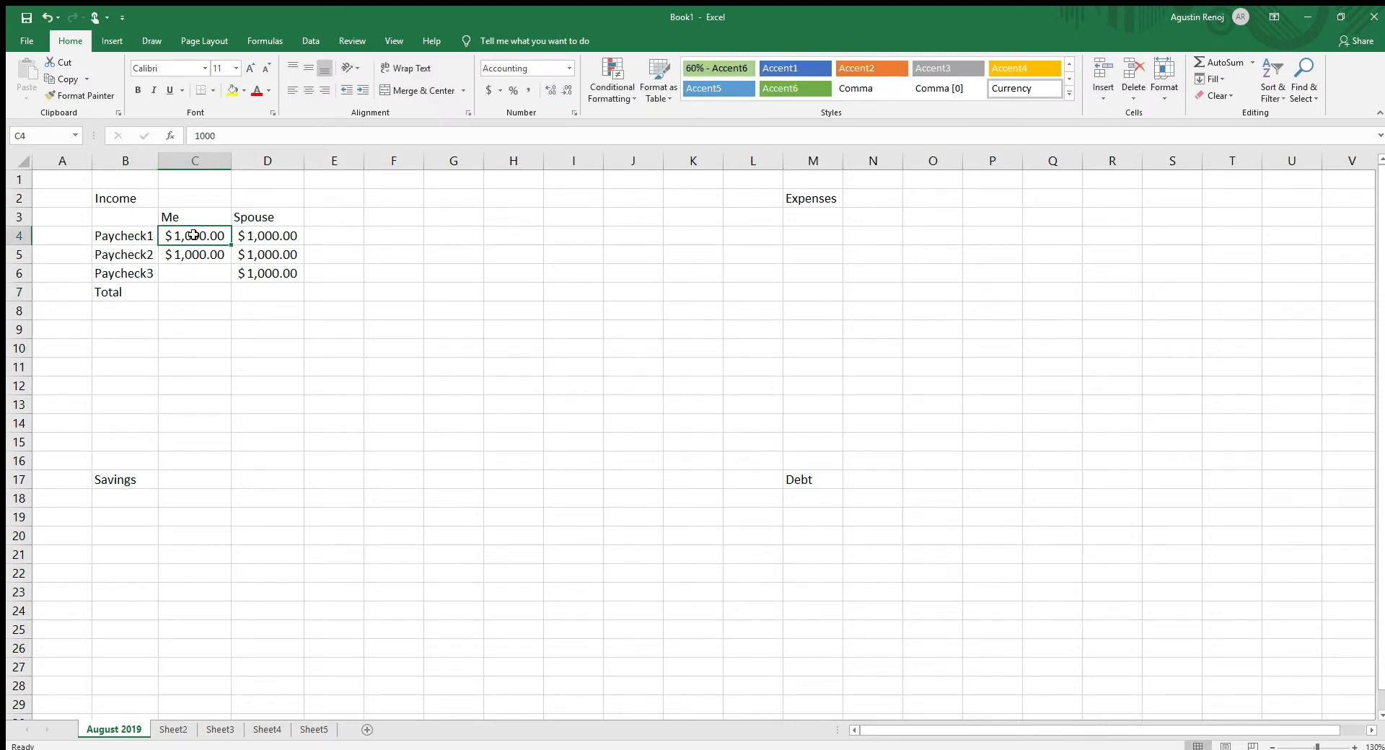
drag(194, 234, 191, 283)
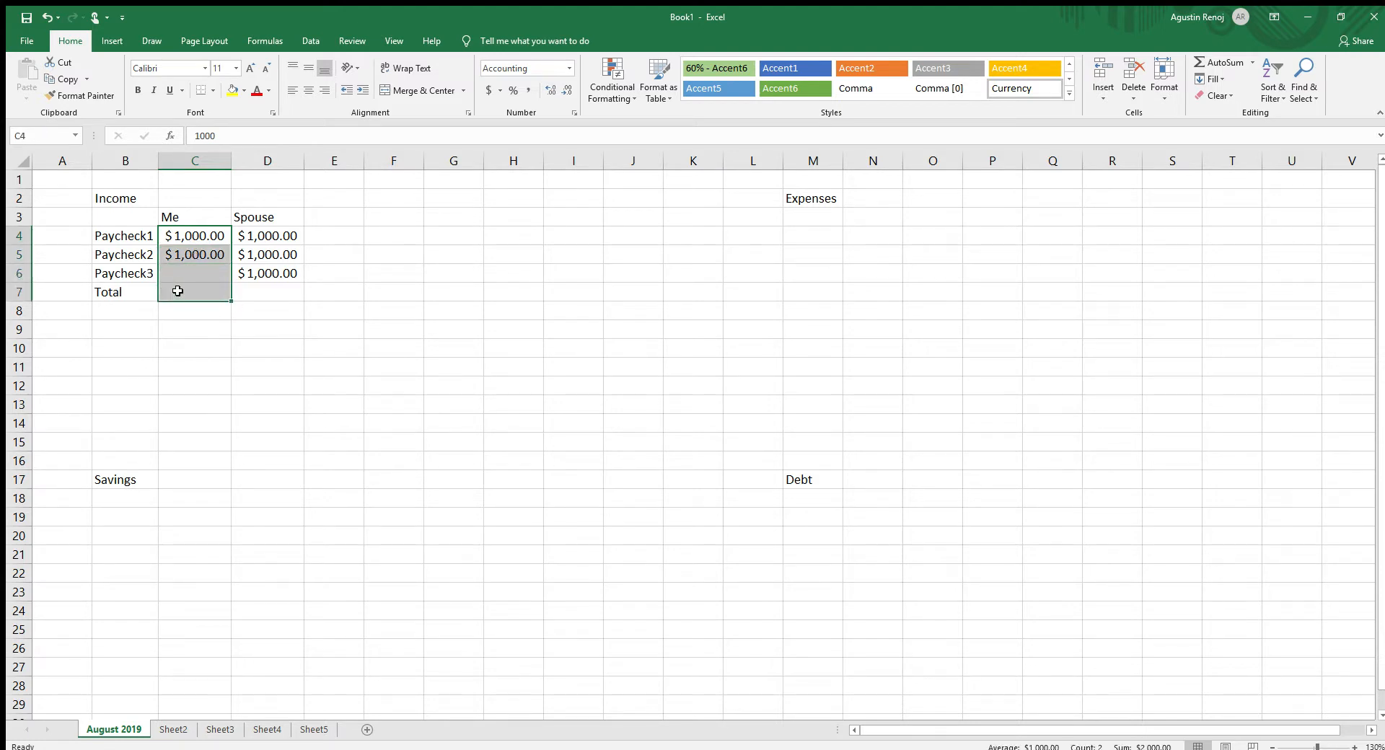
click(1214, 62)
click(369, 297)
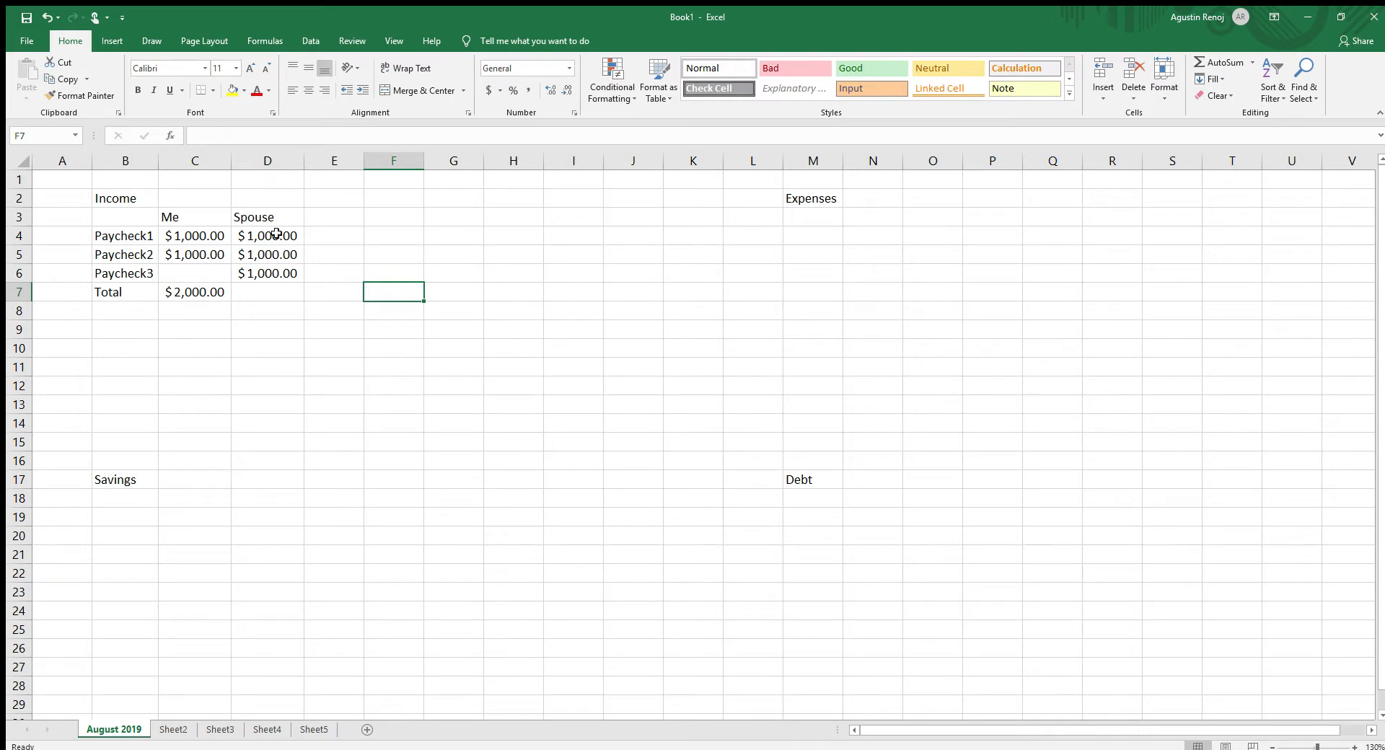
- AutoSum the "Spouse" paychecks in D4:D6 into the Total row, cell D7
drag(277, 234, 272, 288)
click(1214, 61)
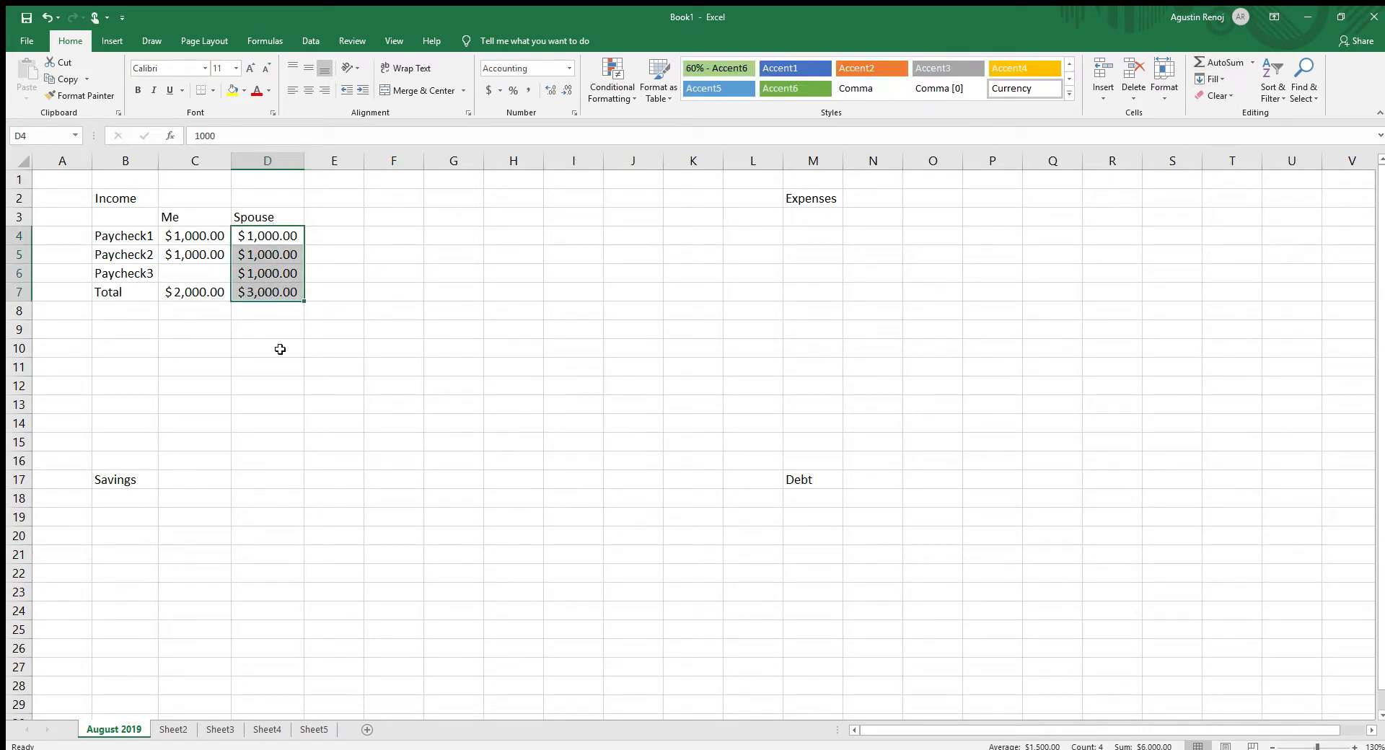
click(280, 349)
- Make the income Total row, cells B7:D7, bold
drag(134, 292, 252, 284)
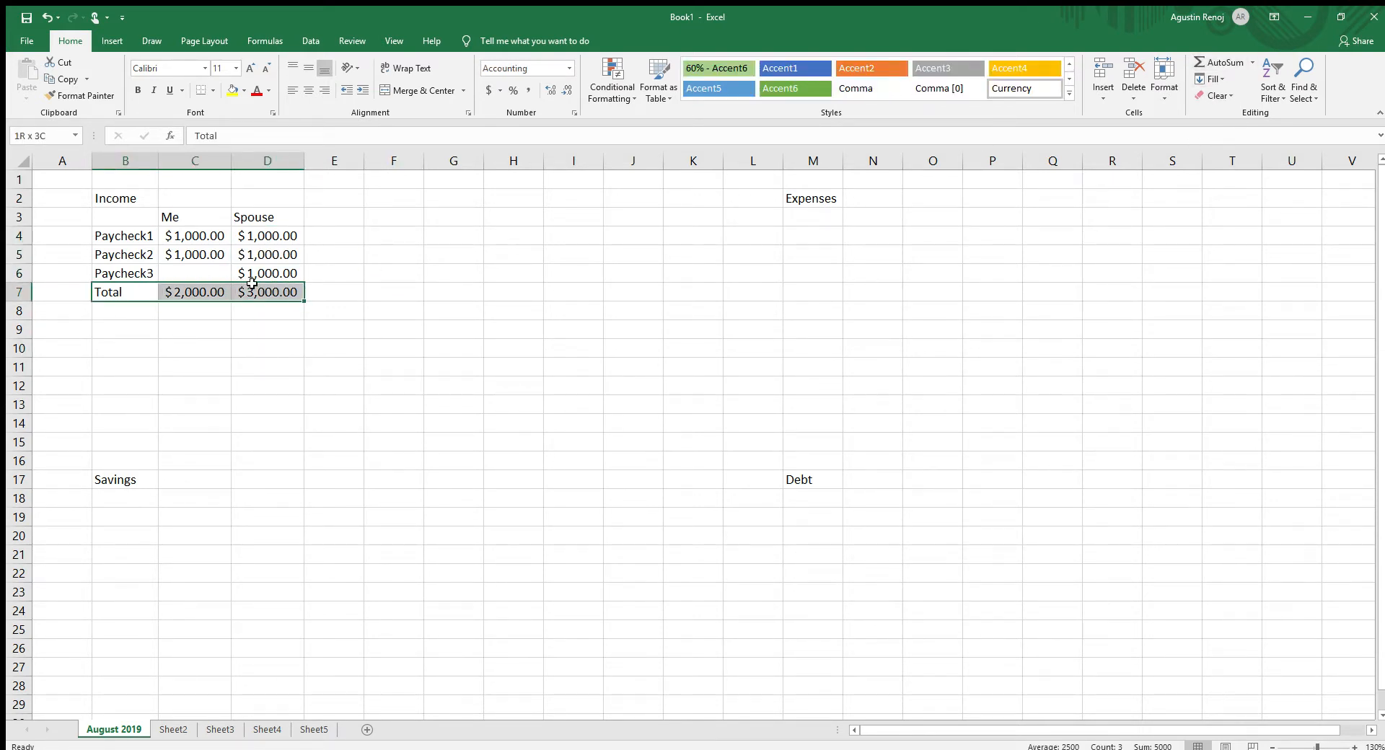
click(137, 90)
click(184, 331)
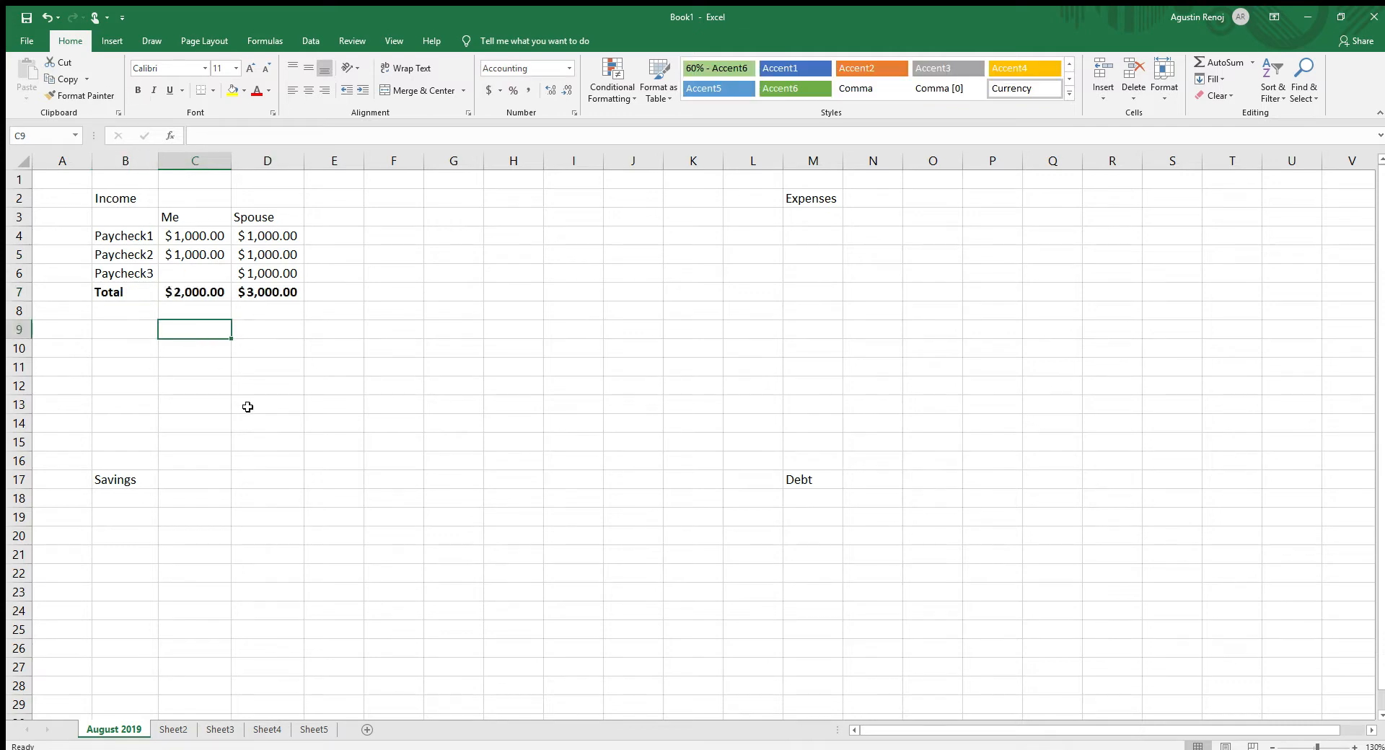
click(228, 404)
- Enter the label "Overall Total" in cell B9 and auto-fit column B to it
click(158, 328)
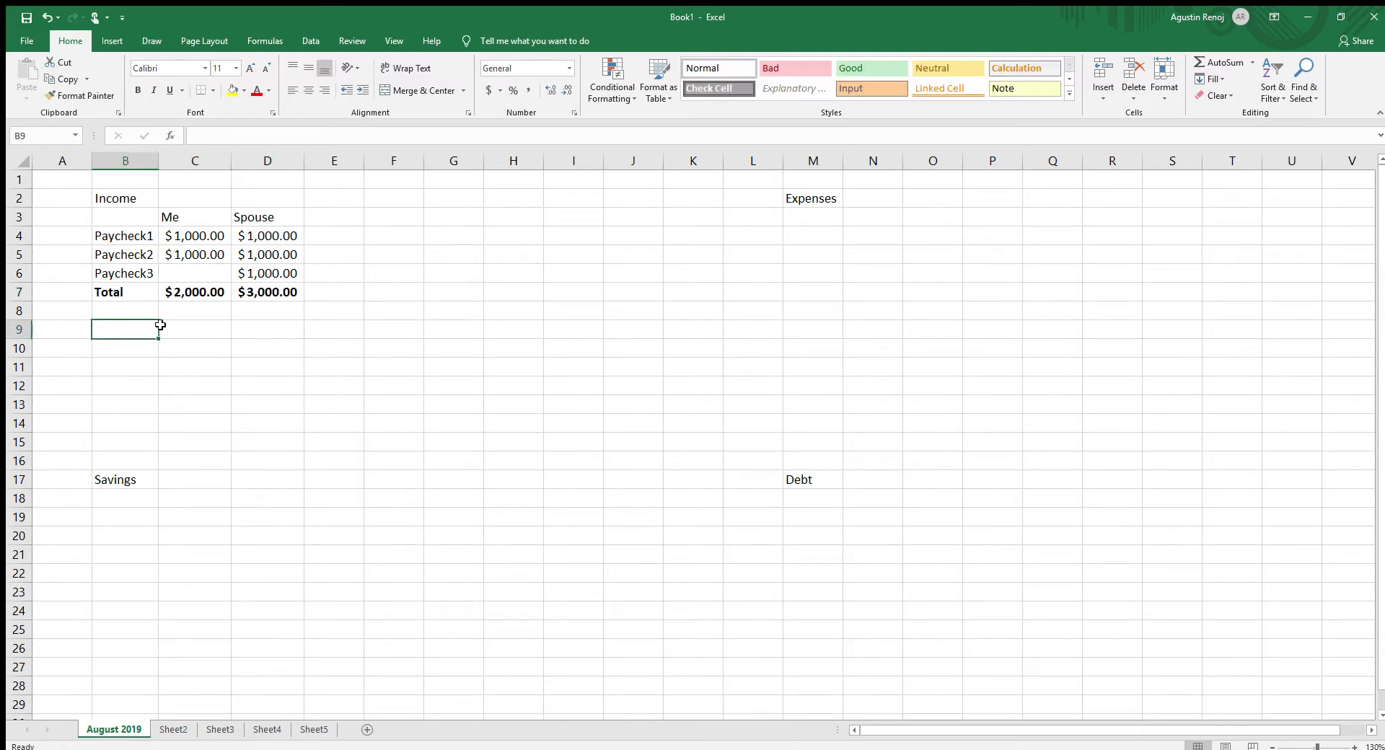
text(Overa)
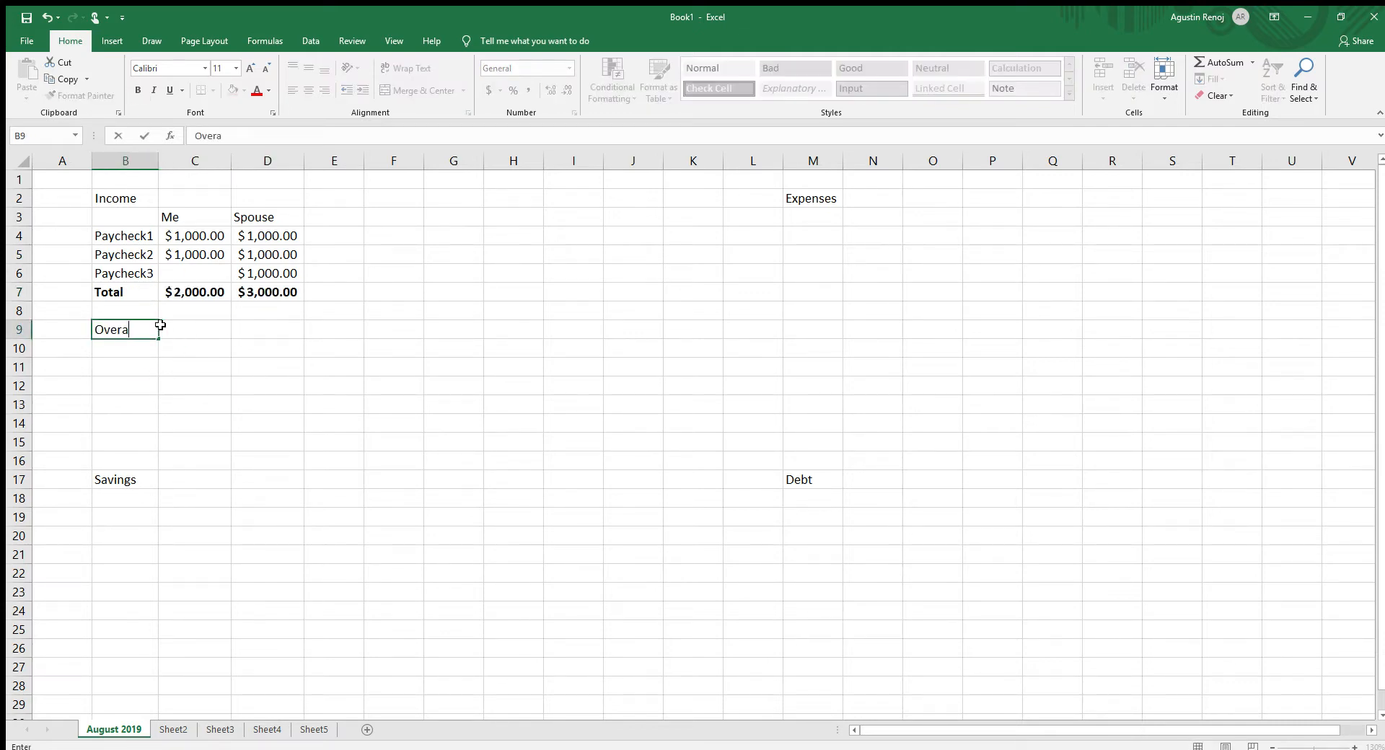
text(ll Total)
click(226, 378)
double_click(158, 160)
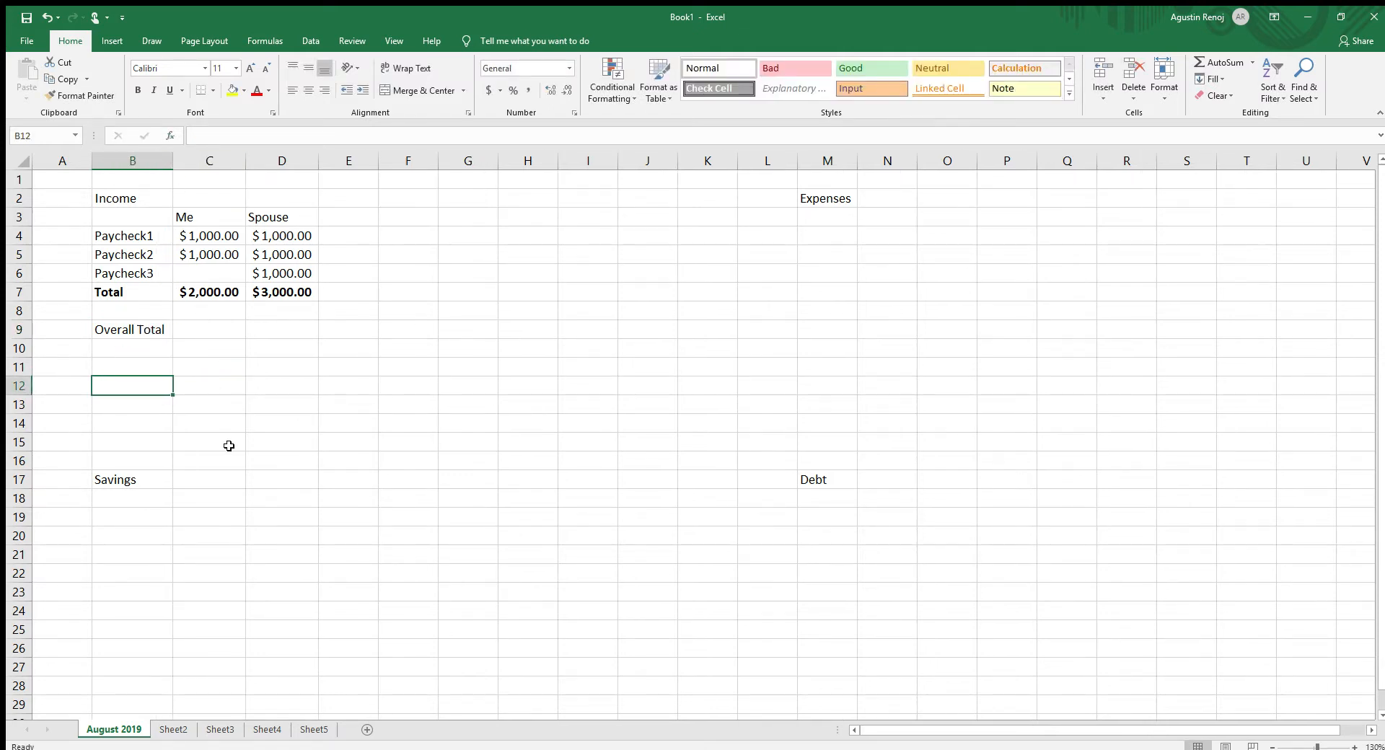
- Add the two income totals in the Overall Total row by entering the formula =C7+D7 in cell C9
click(229, 442)
click(212, 361)
click(205, 326)
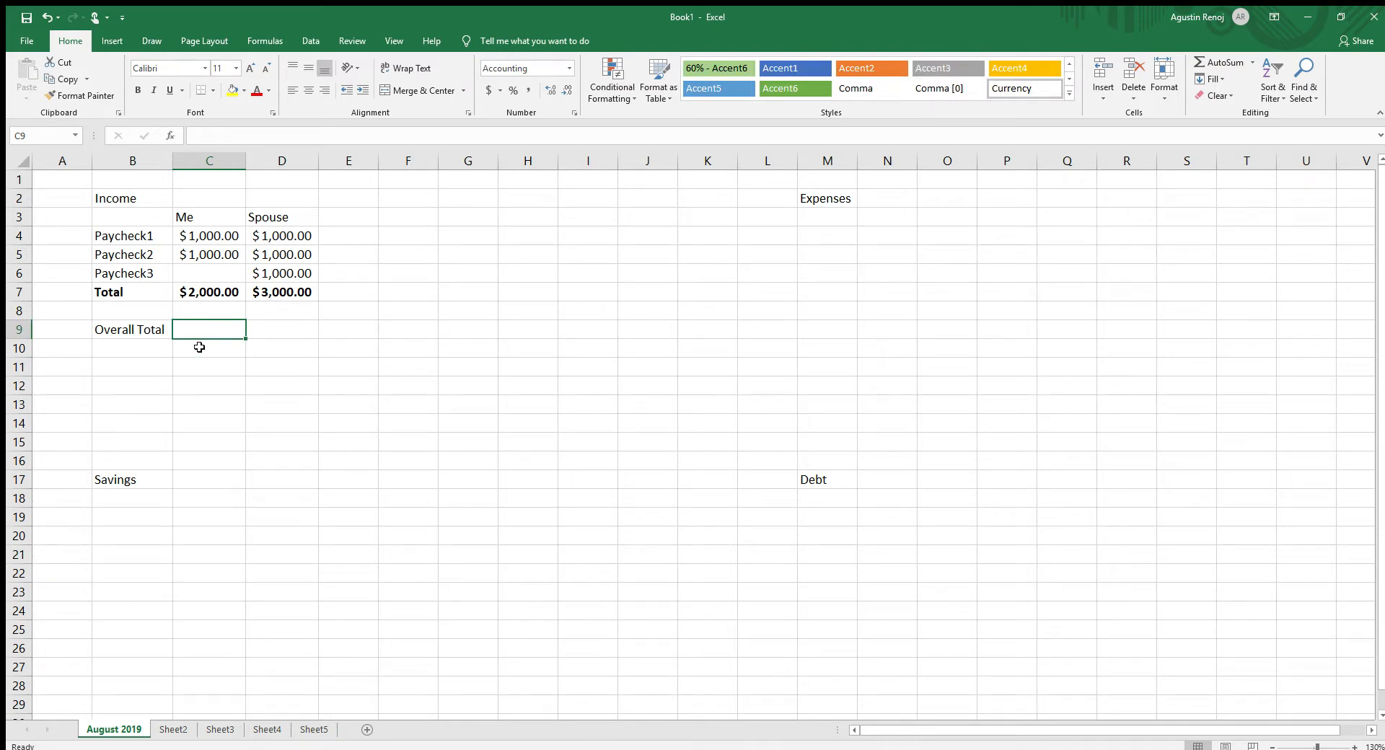
text(=)
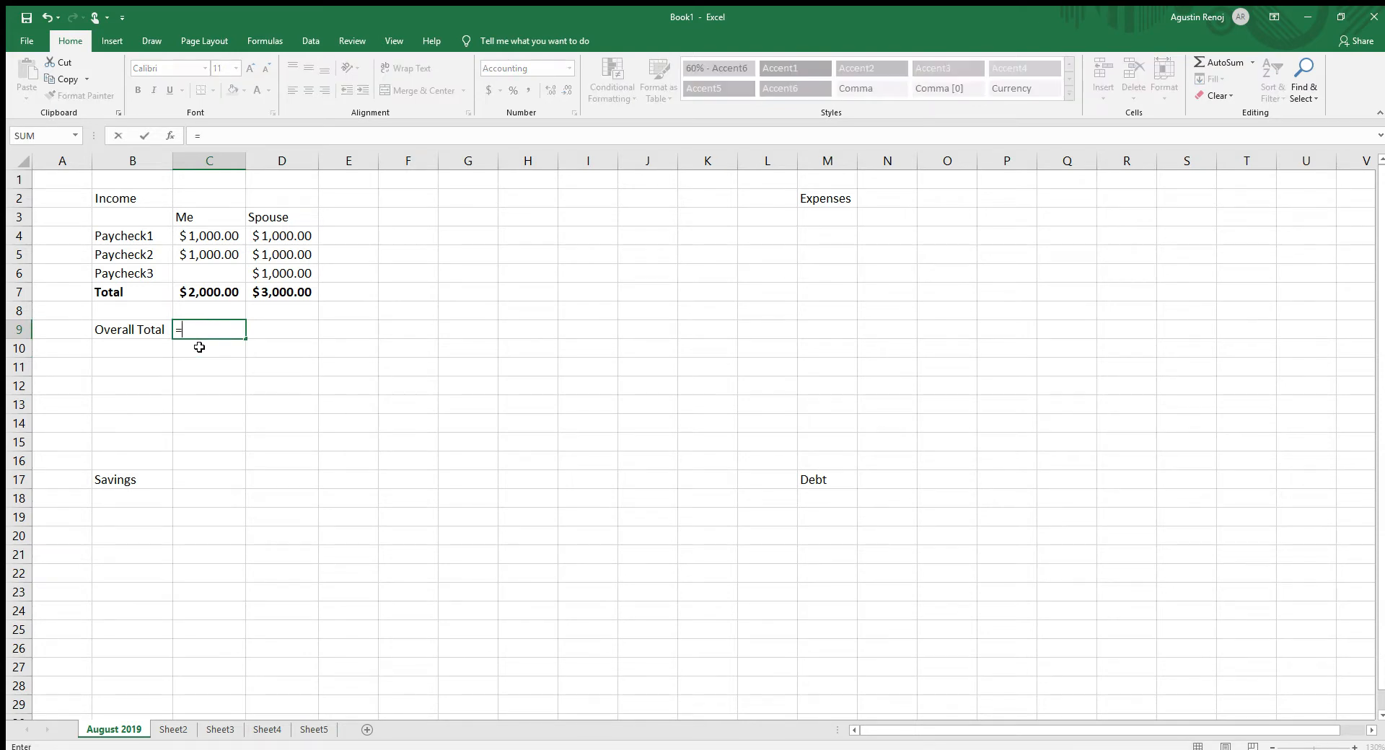
click(212, 291)
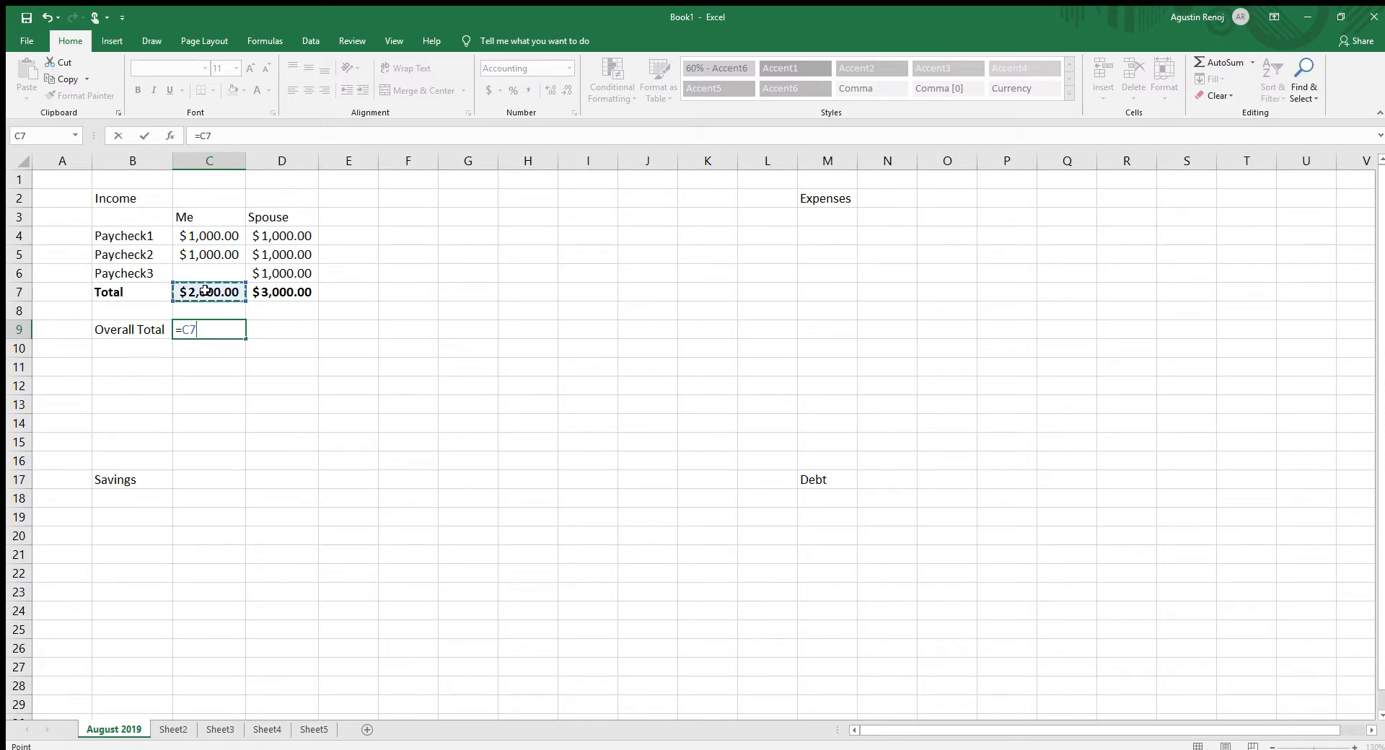
text(+)
click(268, 293)
key(Return)
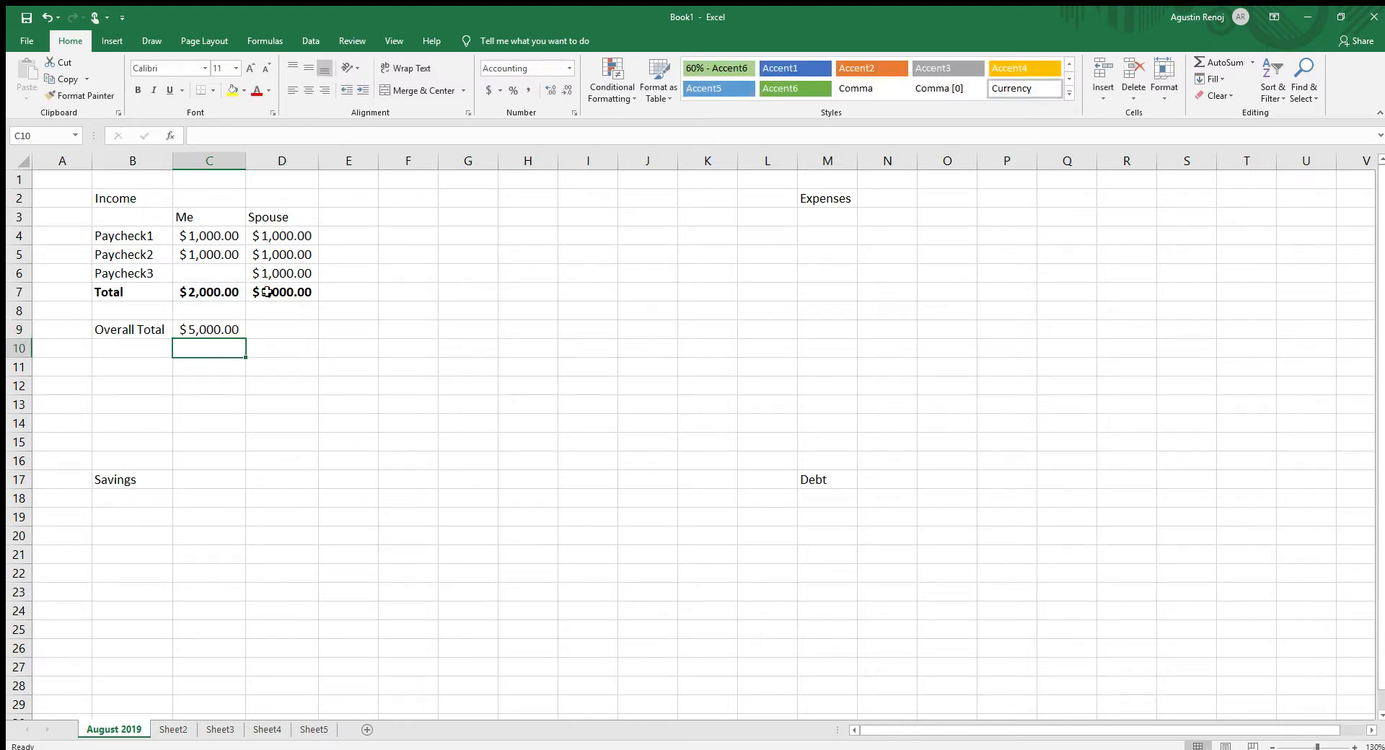
- Make the Overall Total label and amount in cells B9:C9 bold
drag(196, 330, 149, 328)
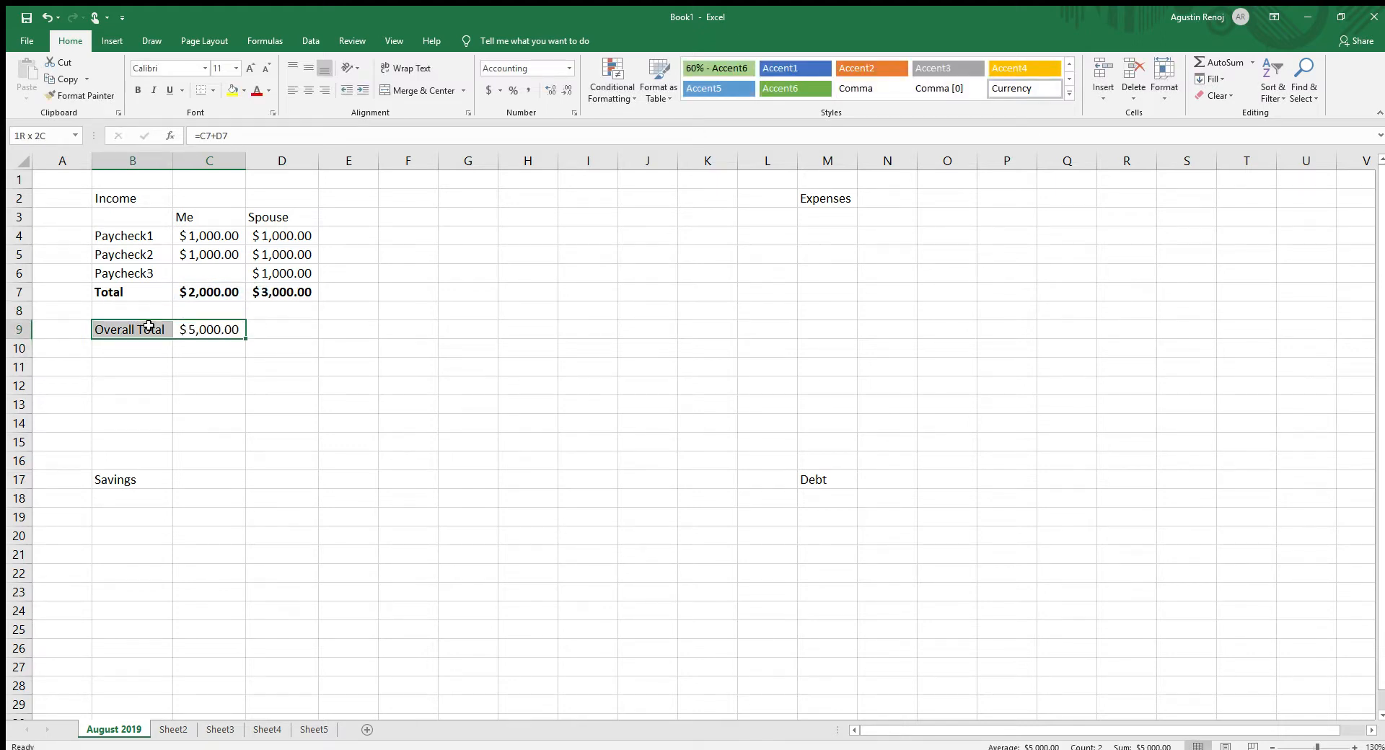
click(137, 90)
click(194, 367)
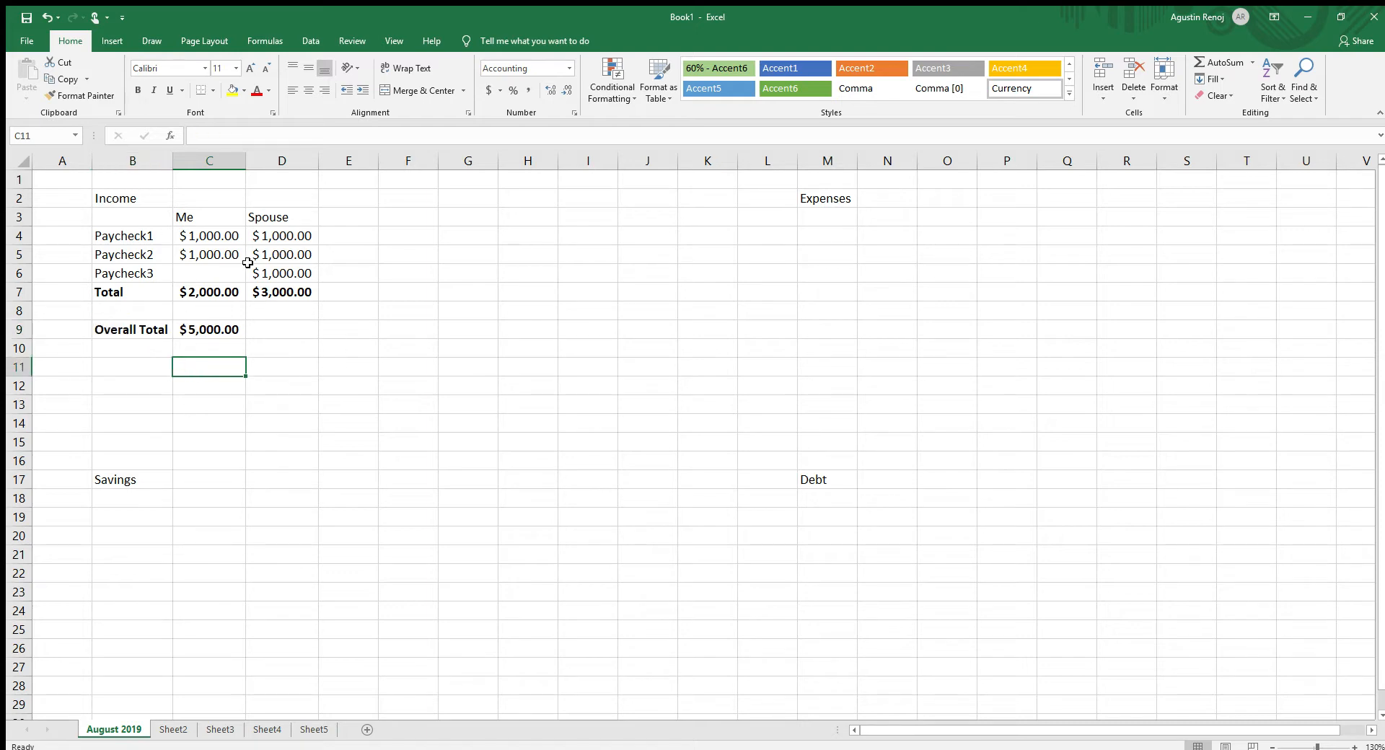
click(259, 323)
- Enter the label "Savings1" in cell B18 under the Savings heading
click(149, 494)
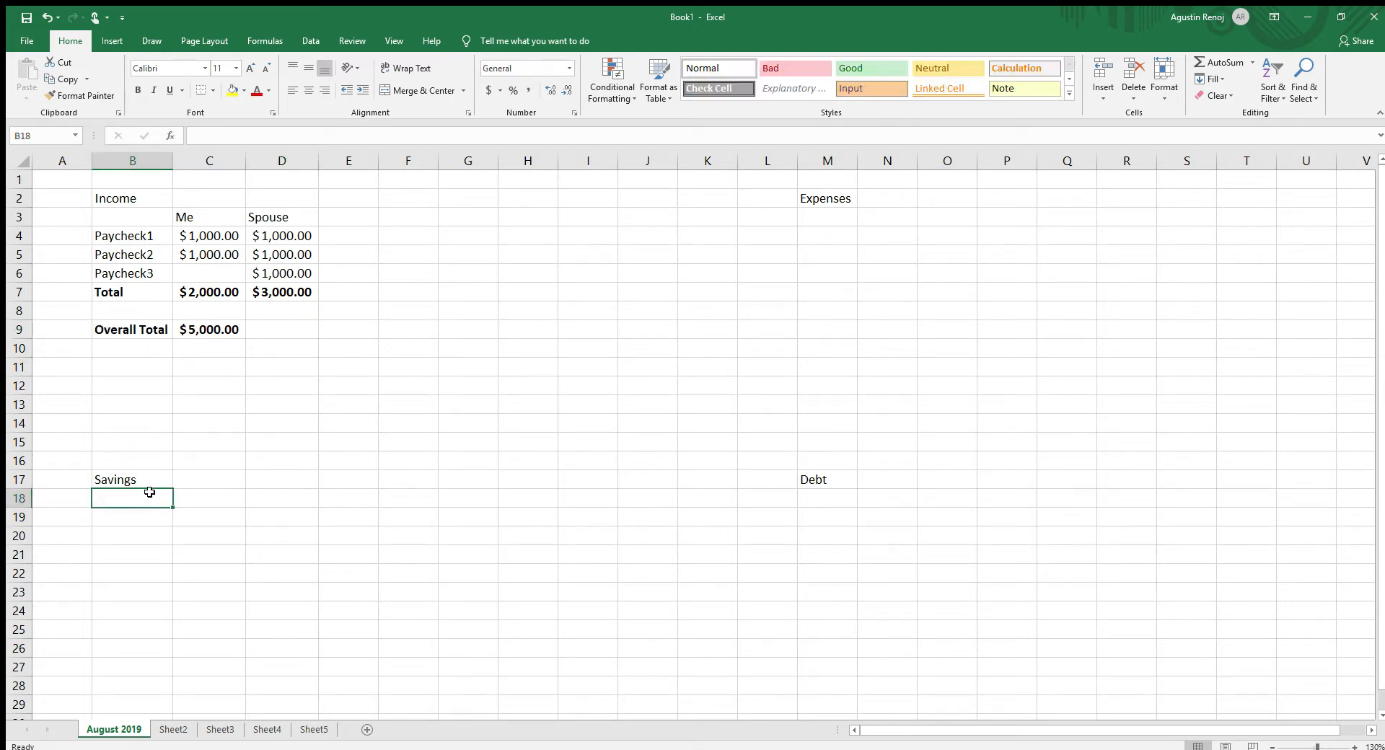
text(Sai)
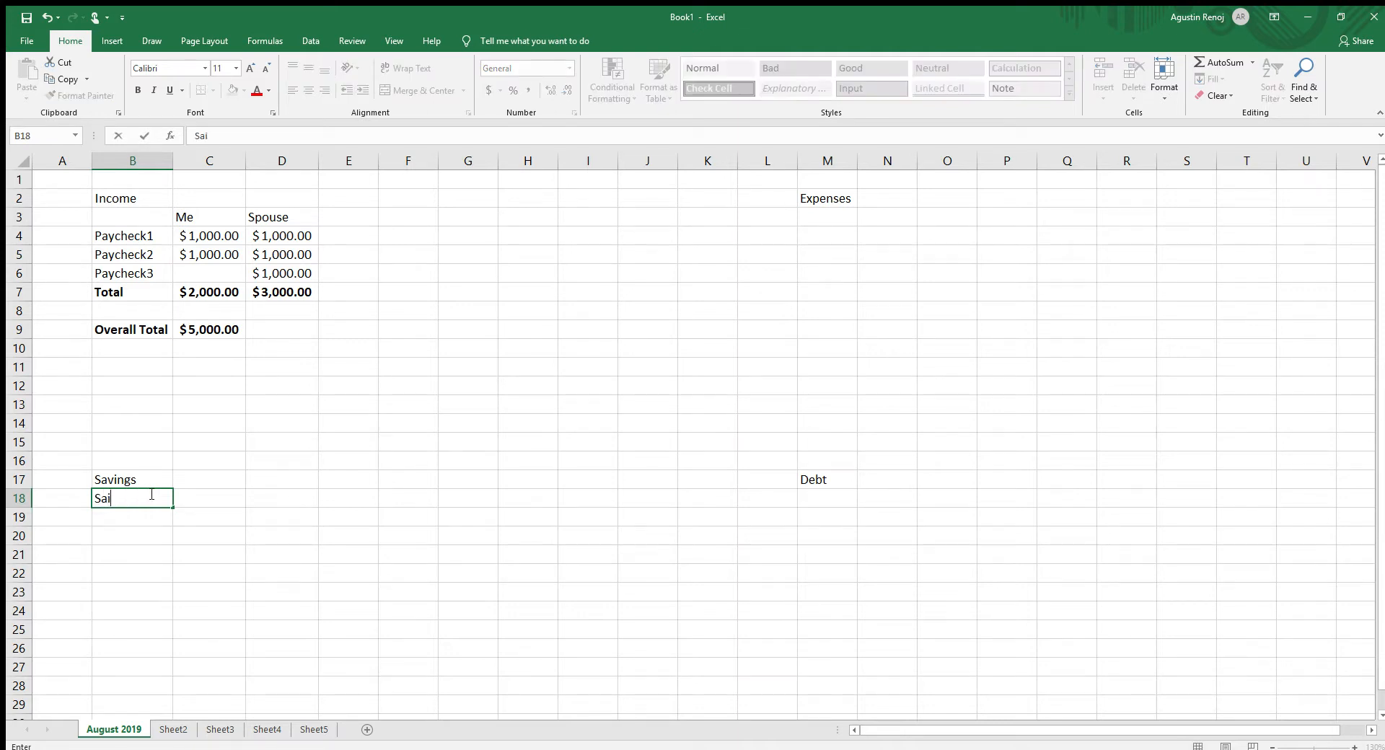
key(BackSpace)
text(vo)
text(i)
text(ngs1)
key(Return)
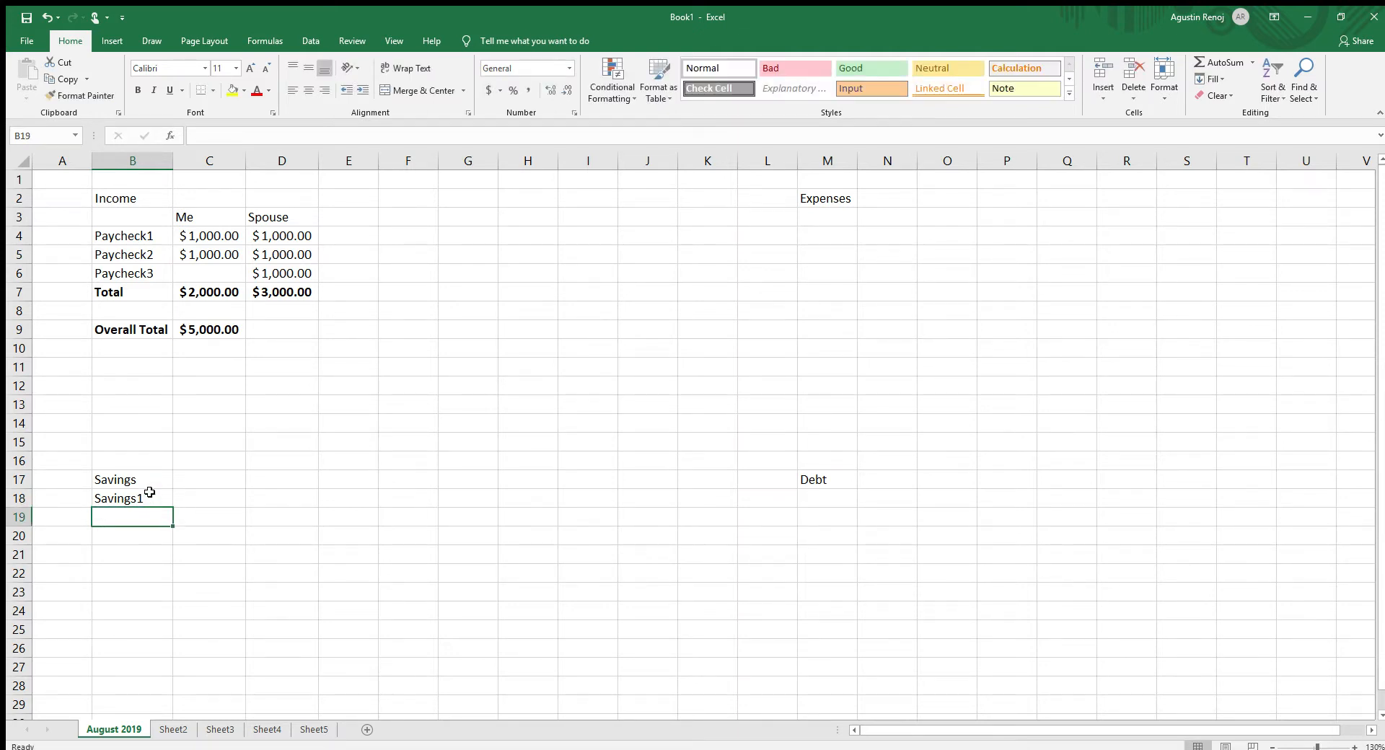
- Enter the labels "Savings2" in cell B19 and "Savings3" in cell B20 to complete the savings list
text(Saving)
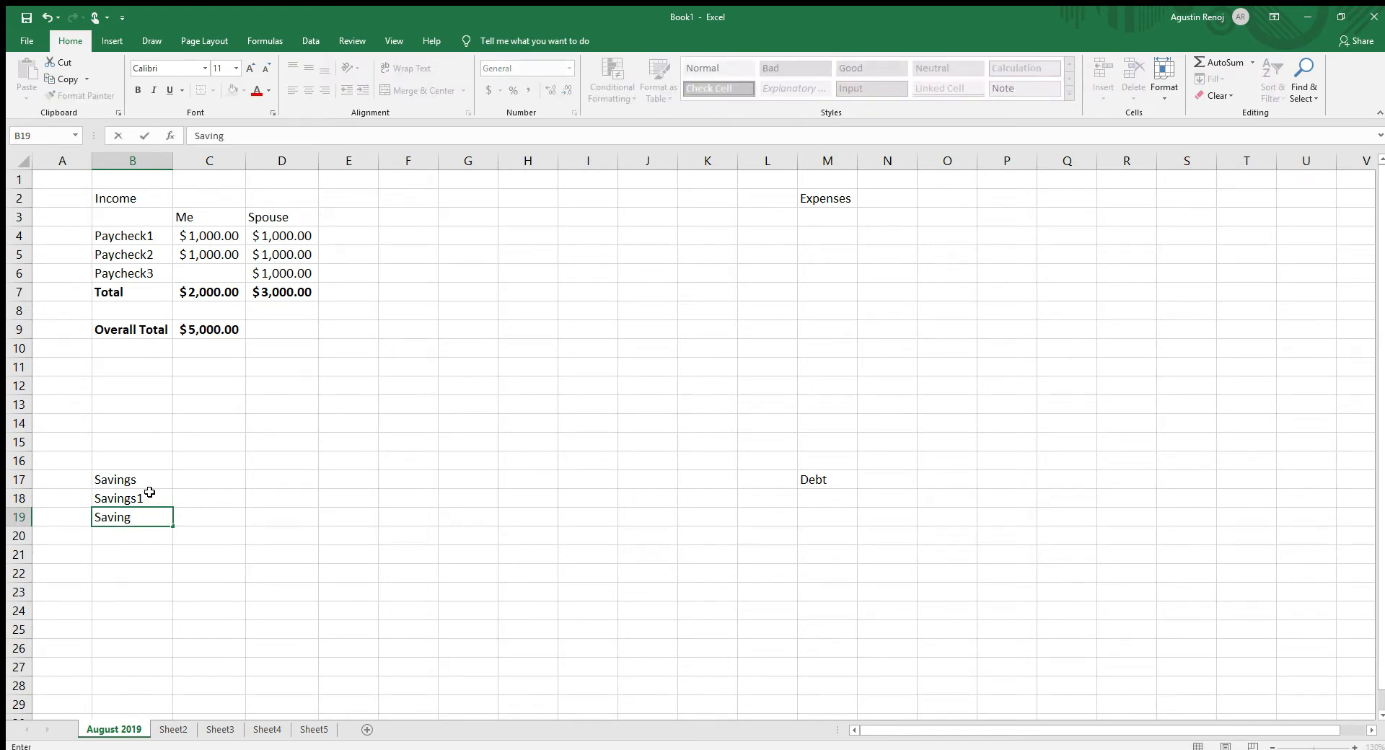
text(2)
key(Return)
key(Up)
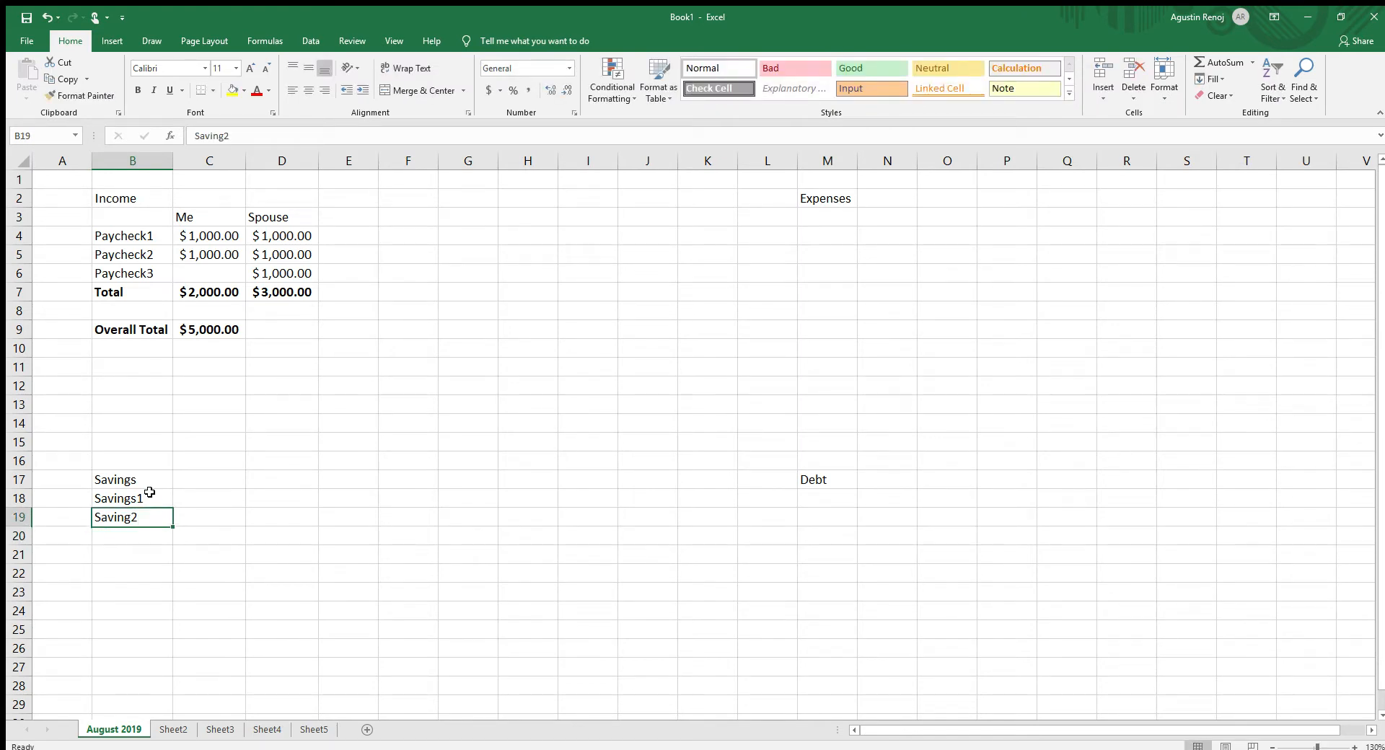
text(Savings)
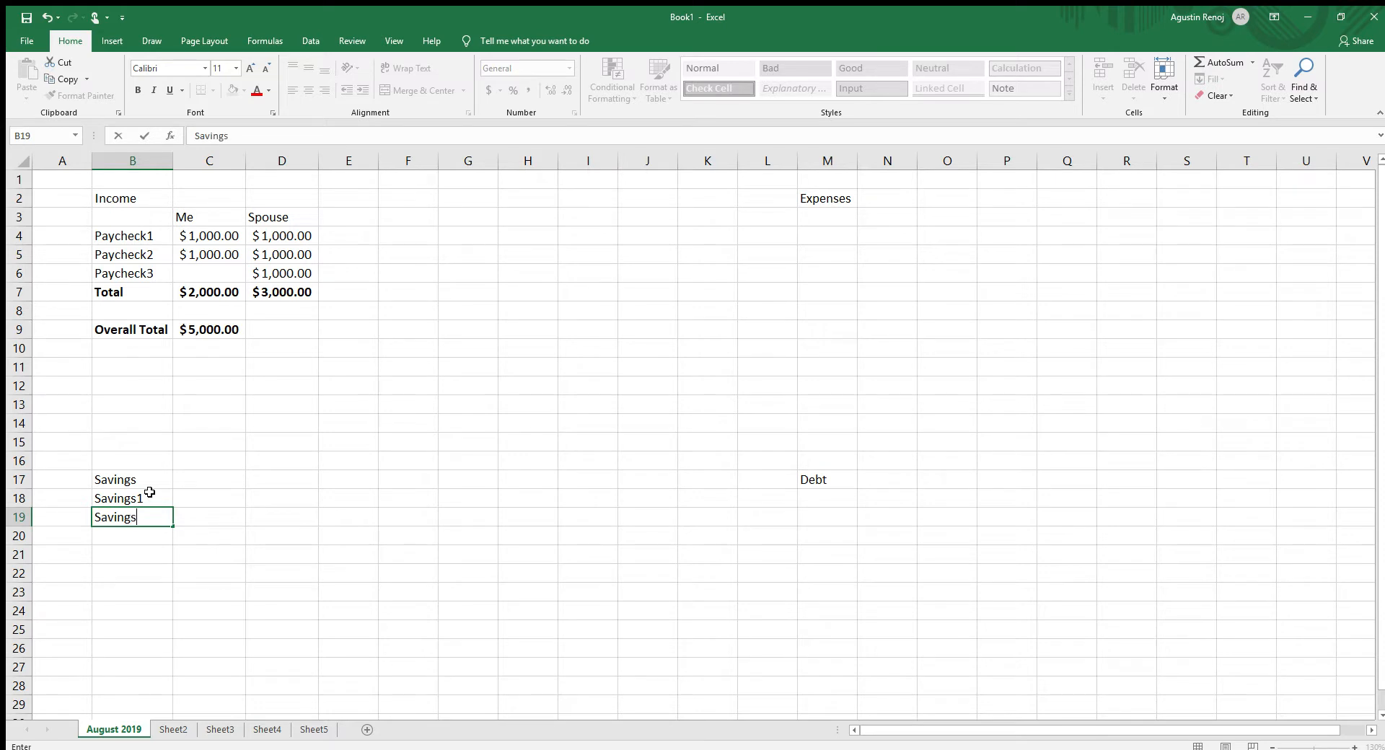
key(Return)
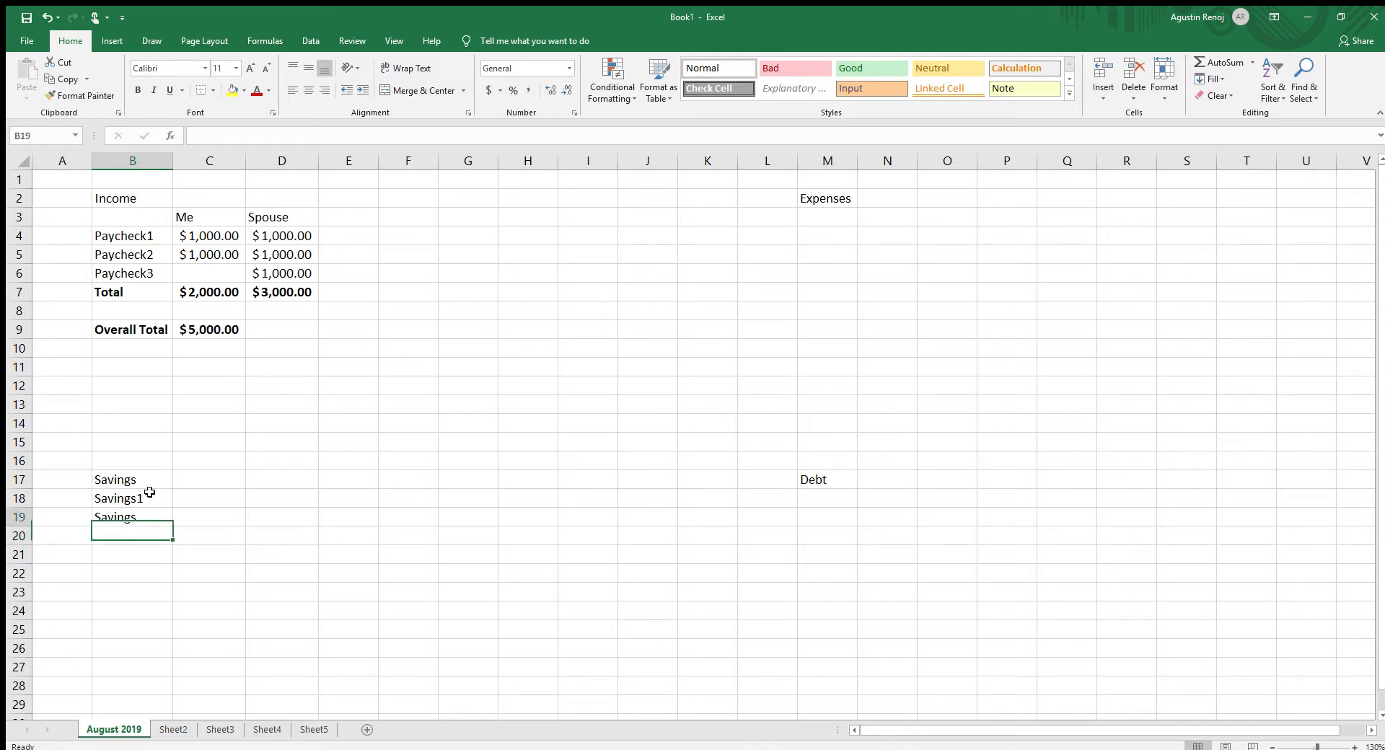
key(Up)
text(Savings)
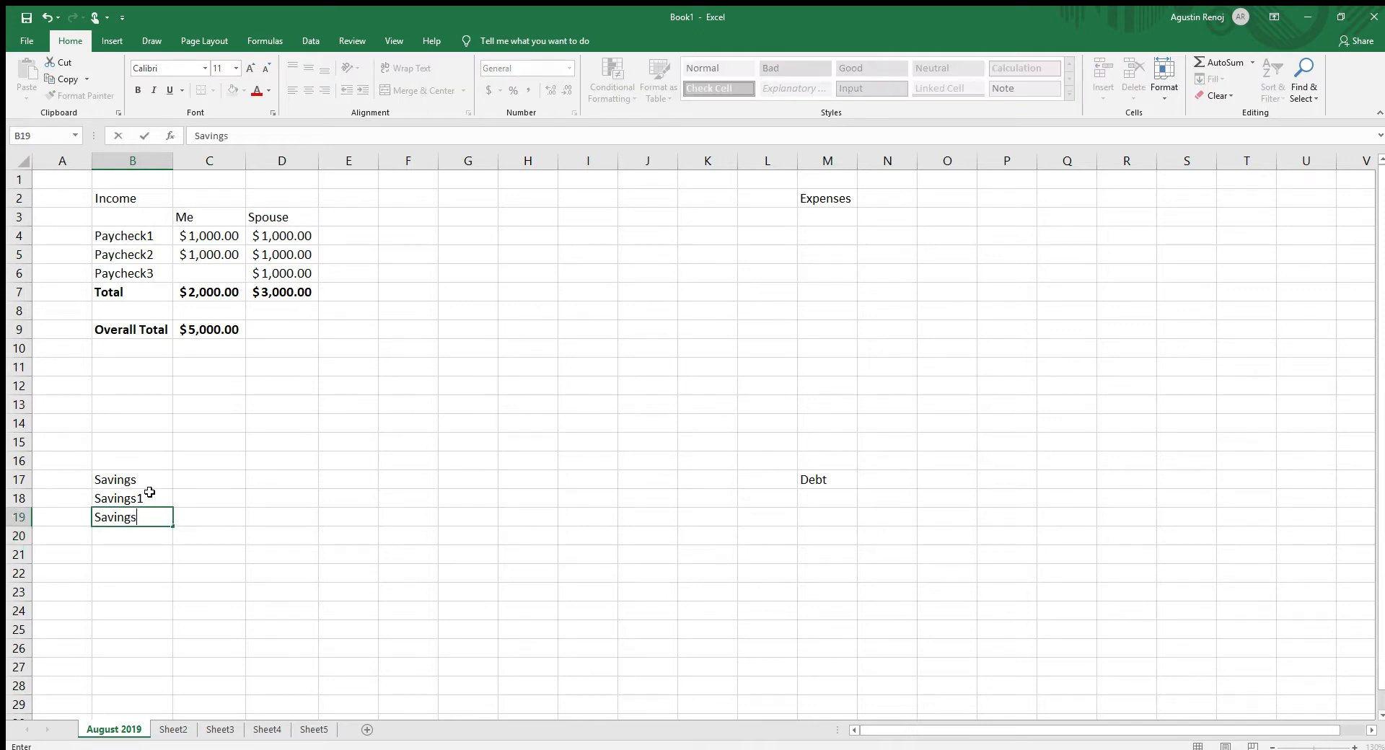
text(2)
key(Return)
text(Savings3)
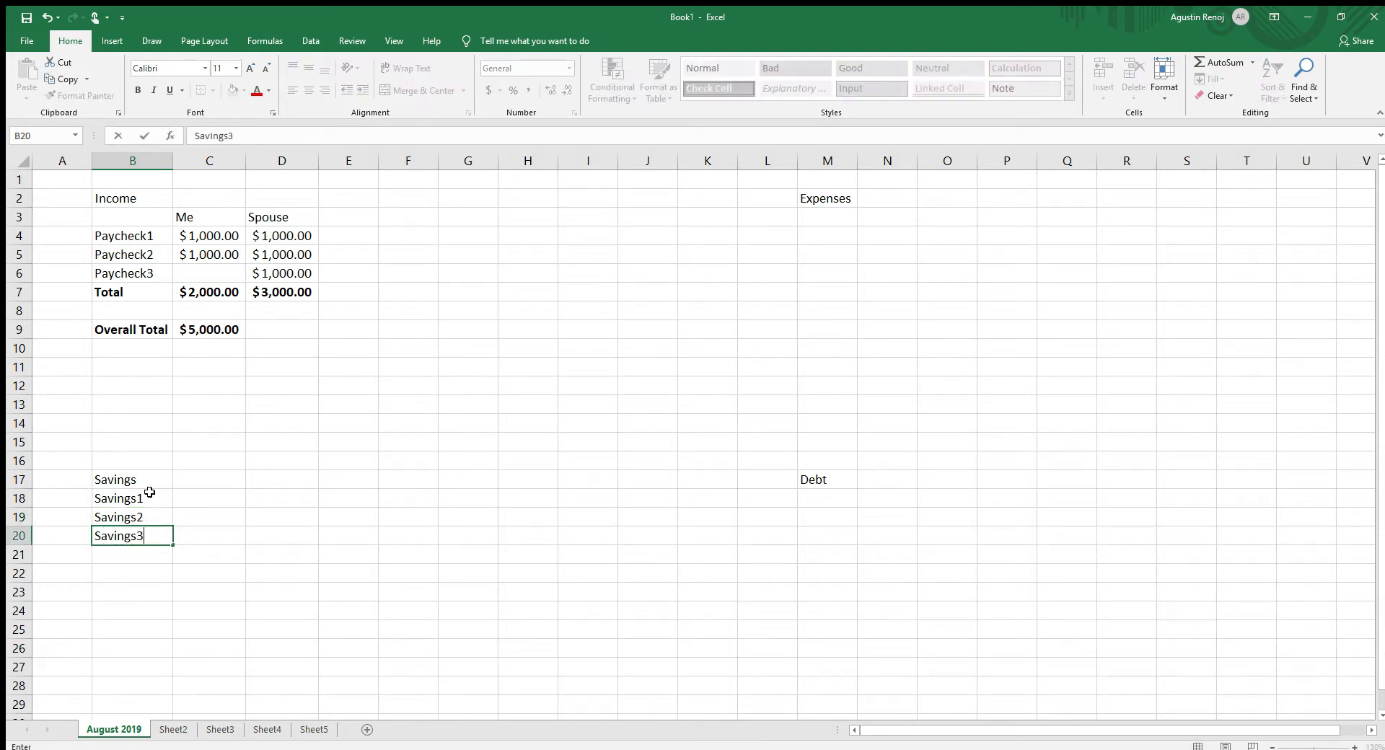
key(Return)
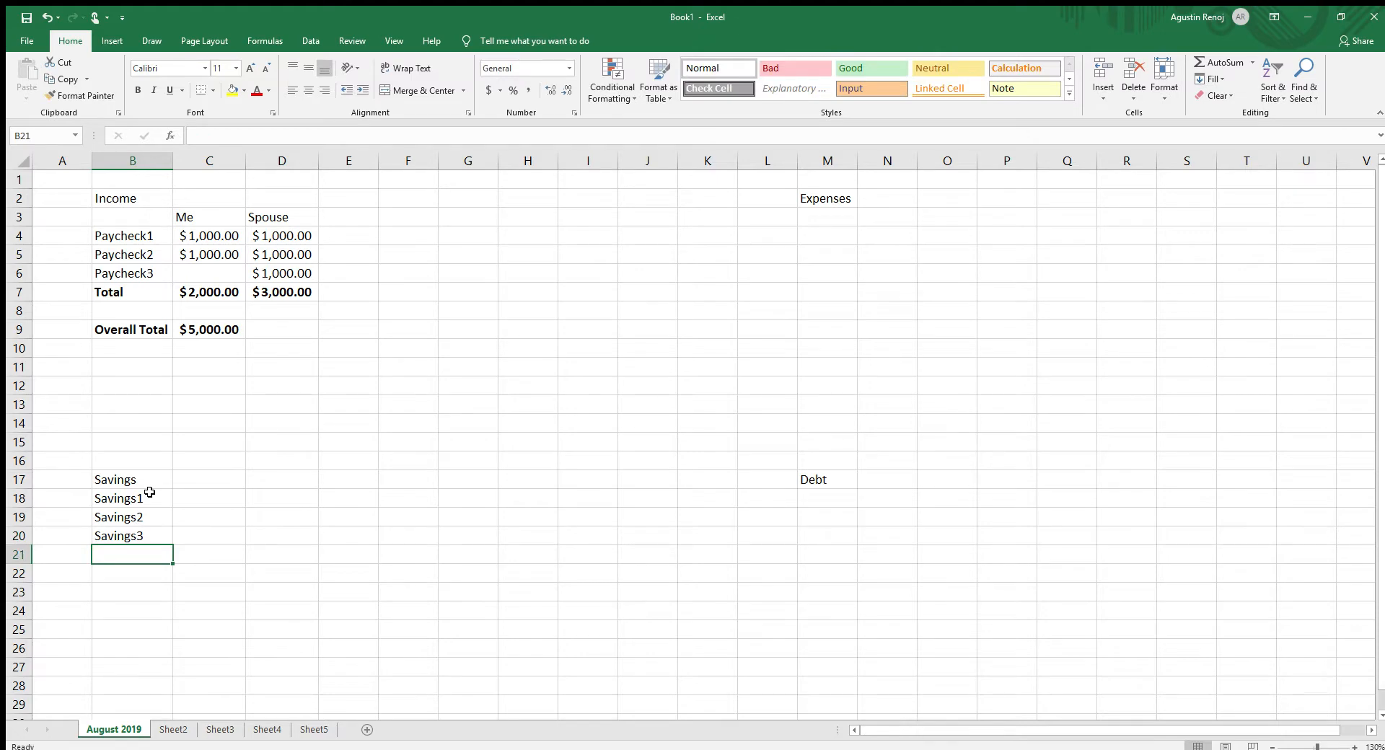
- Add the column headers "Budget" in C17 and "Actual" in D17 beside the Savings heading
key(Up)
key(Up)
key(Up)
key(Up)
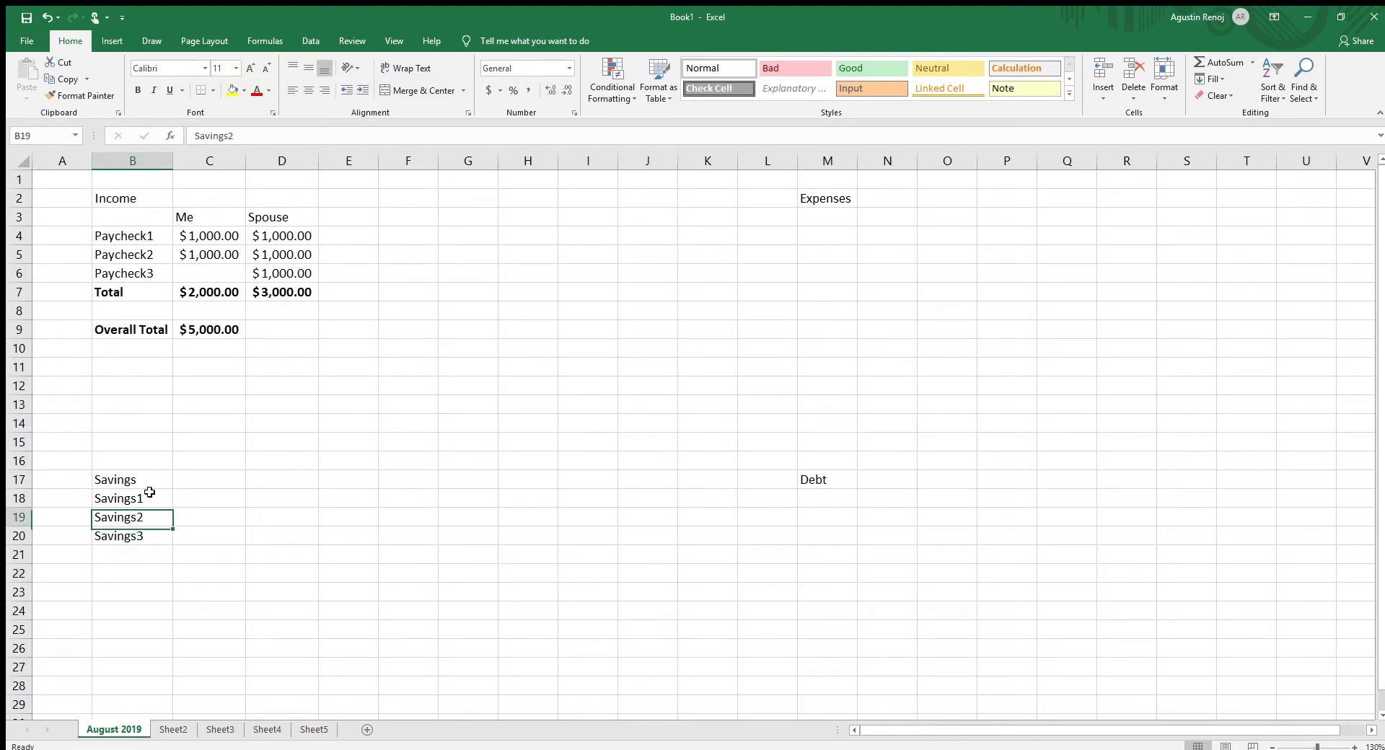
key(Right)
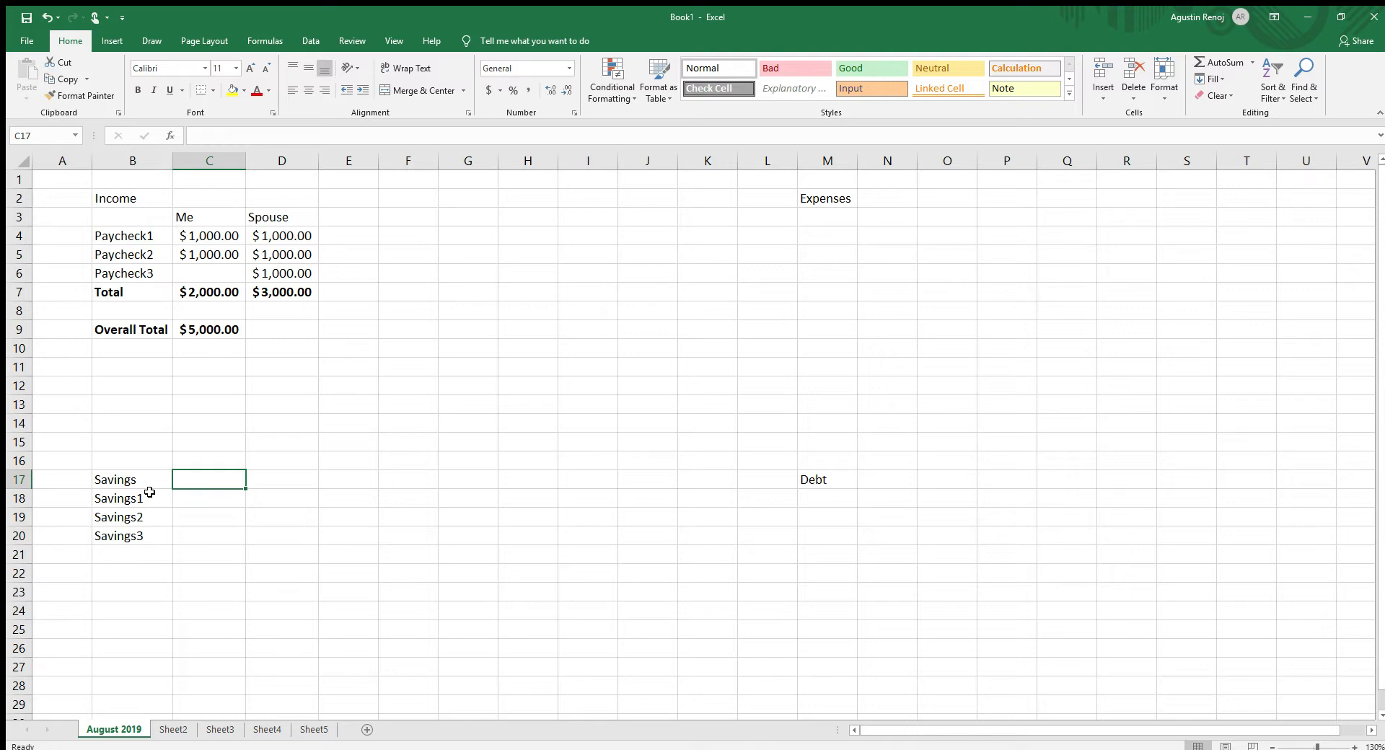
text(Budget)
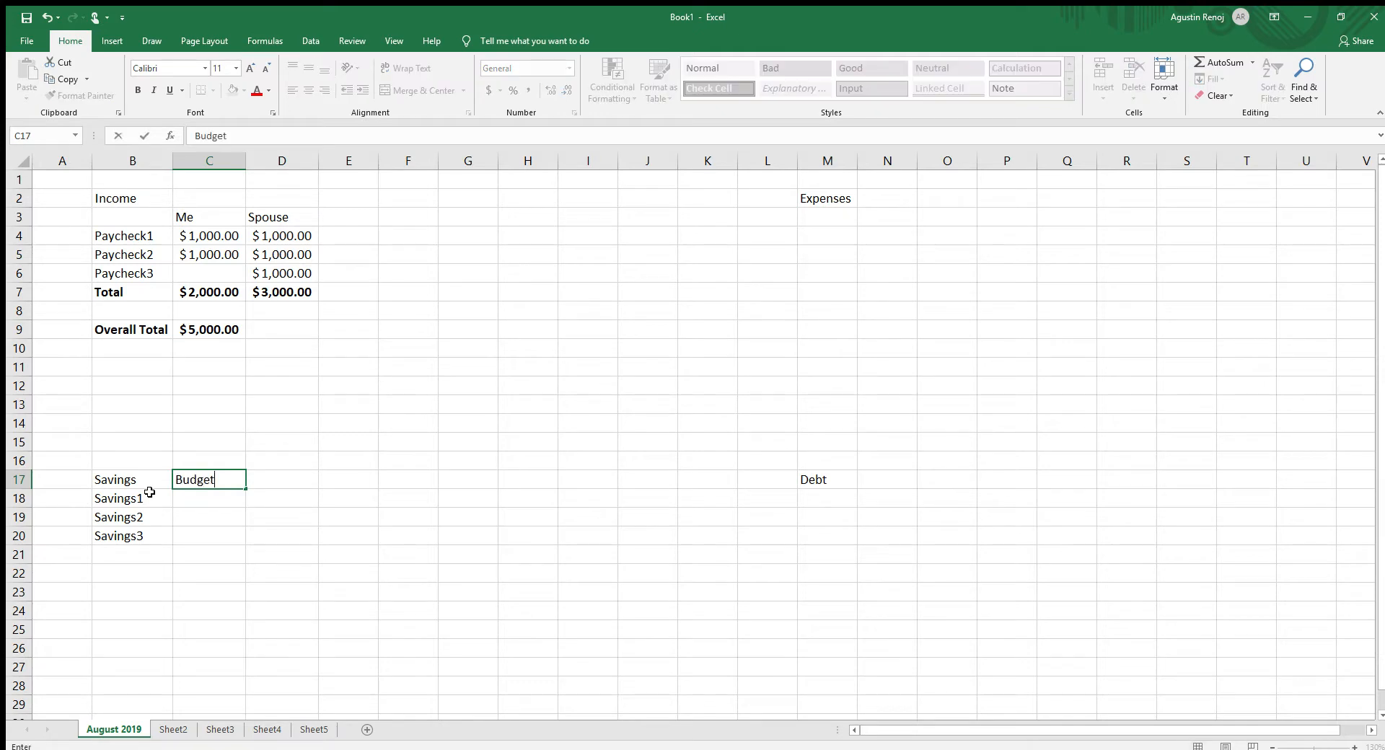
key(Tab)
text(Actua)
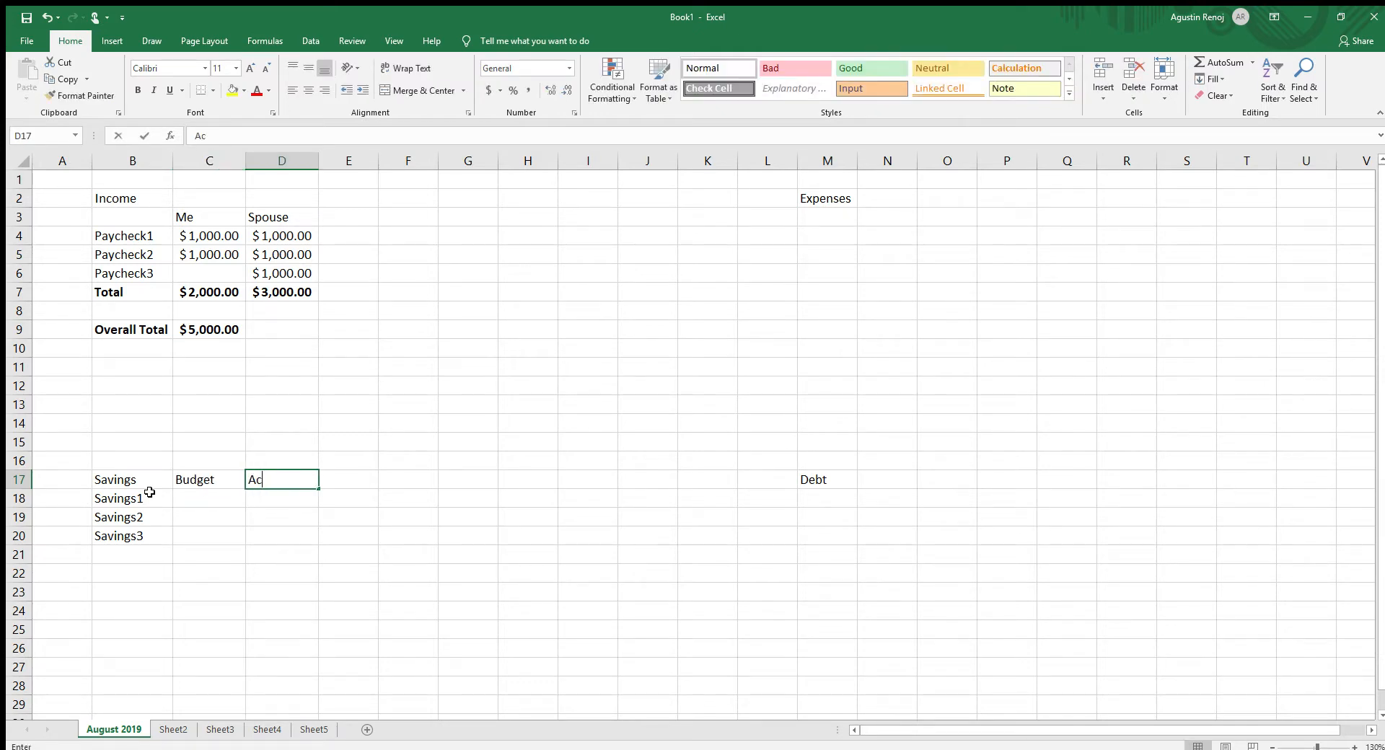
key(Return)
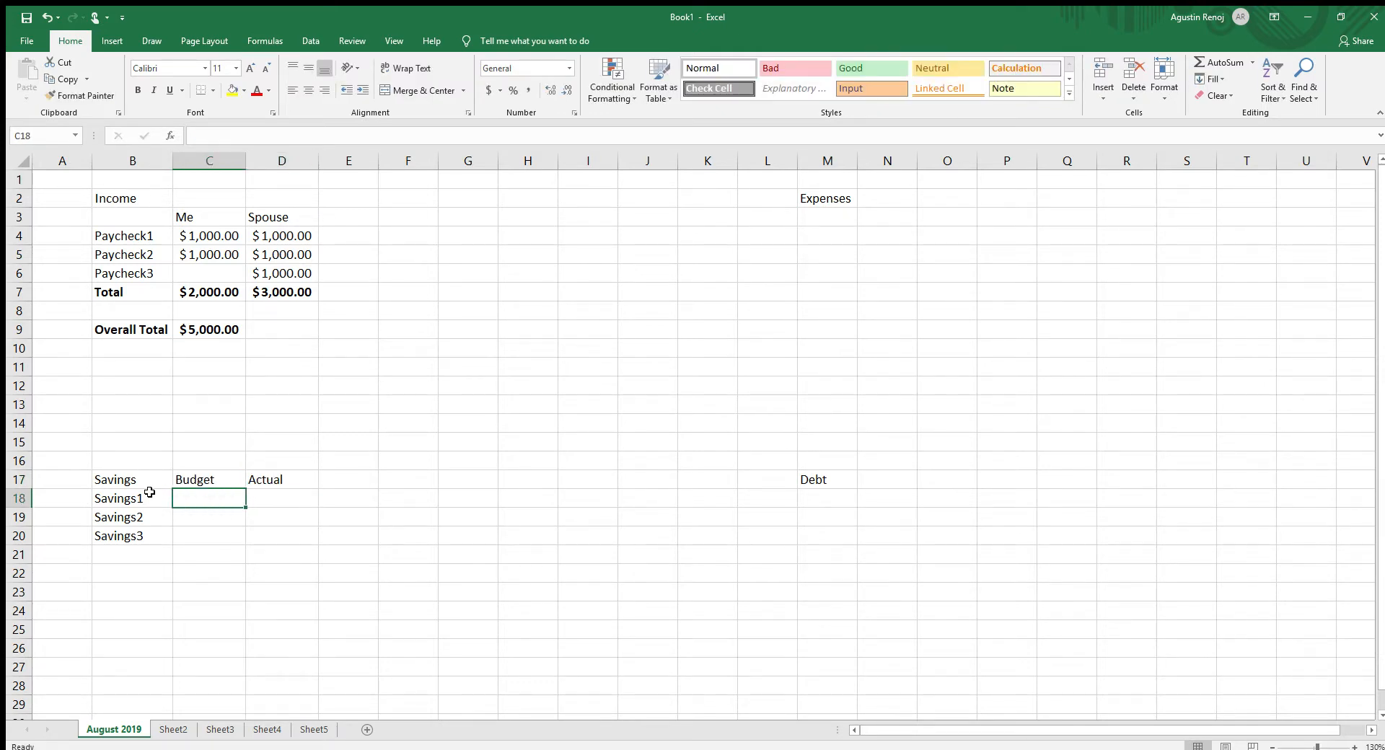
- Enter a budget of 100 for each of the three savings items in cells C18:C20
text(100)
key(Return)
text(1)
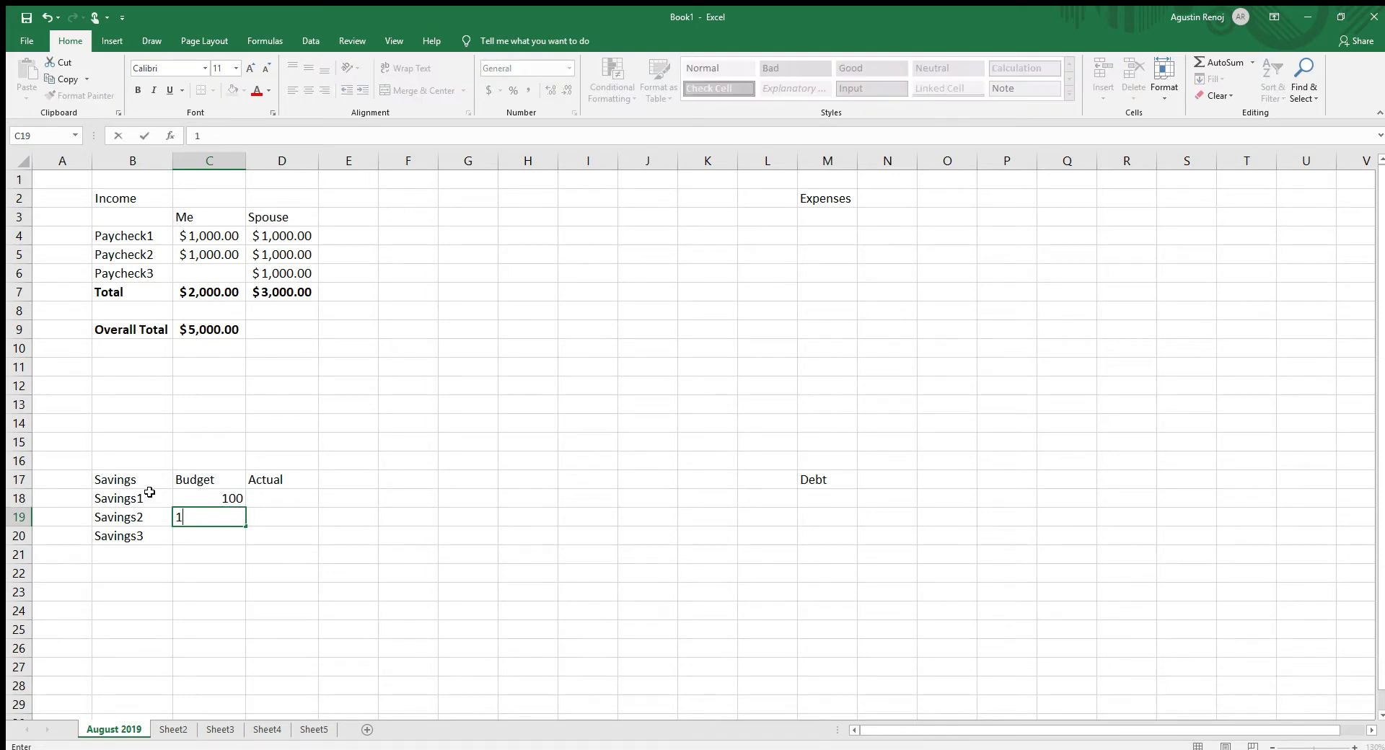
key(Return)
text(100)
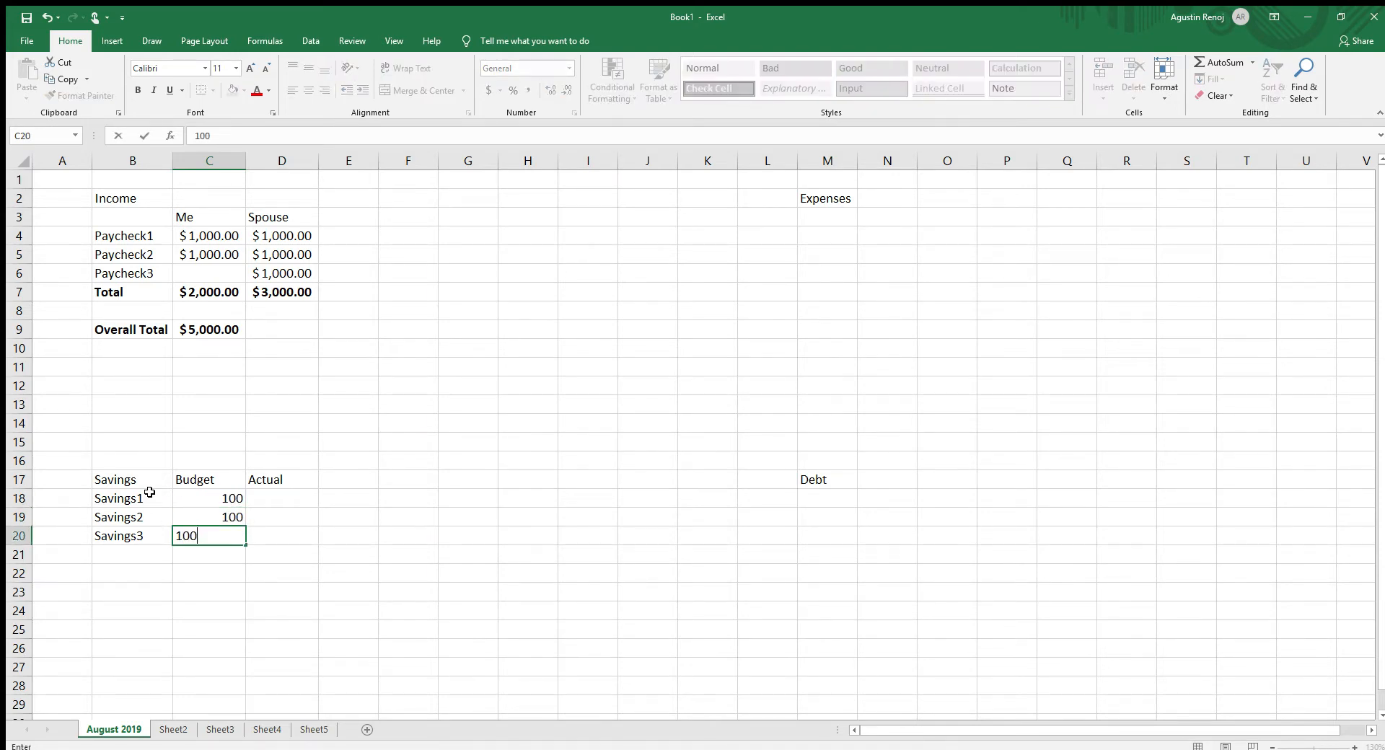
key(Return)
- Apply the dollar accounting number format to the savings Budget and Actual cells C18:D26
drag(187, 496, 279, 643)
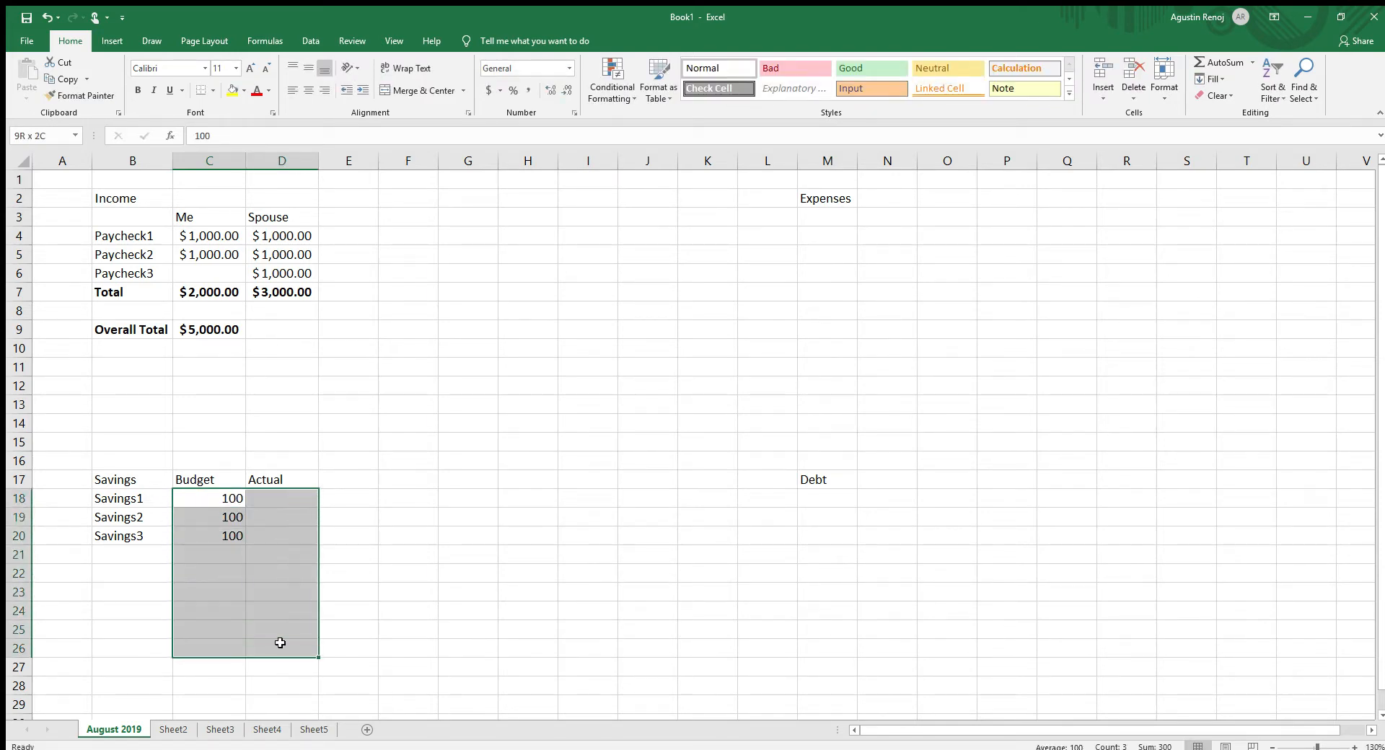
click(488, 90)
click(494, 615)
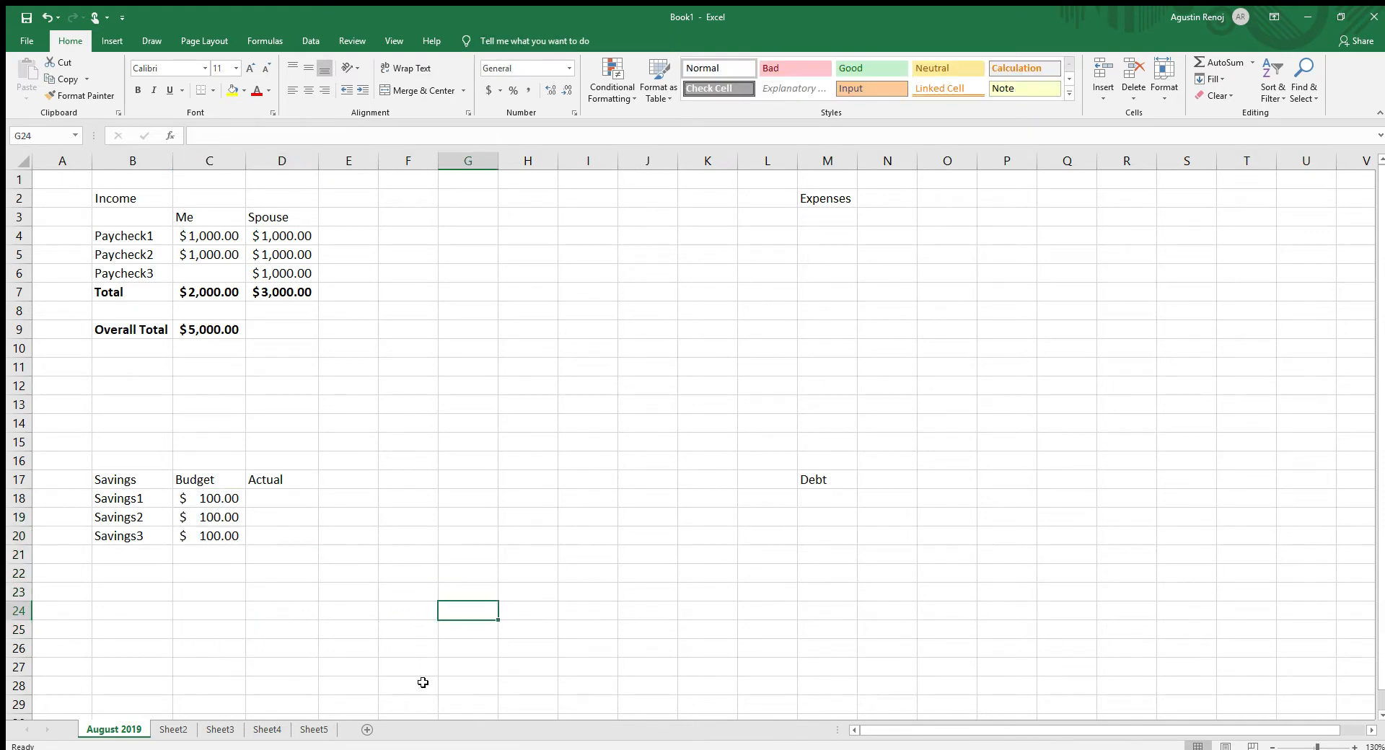
- Relocate the "Expenses" heading from cell M2 to H2 by clearing it and re-entering it there
click(798, 352)
click(837, 199)
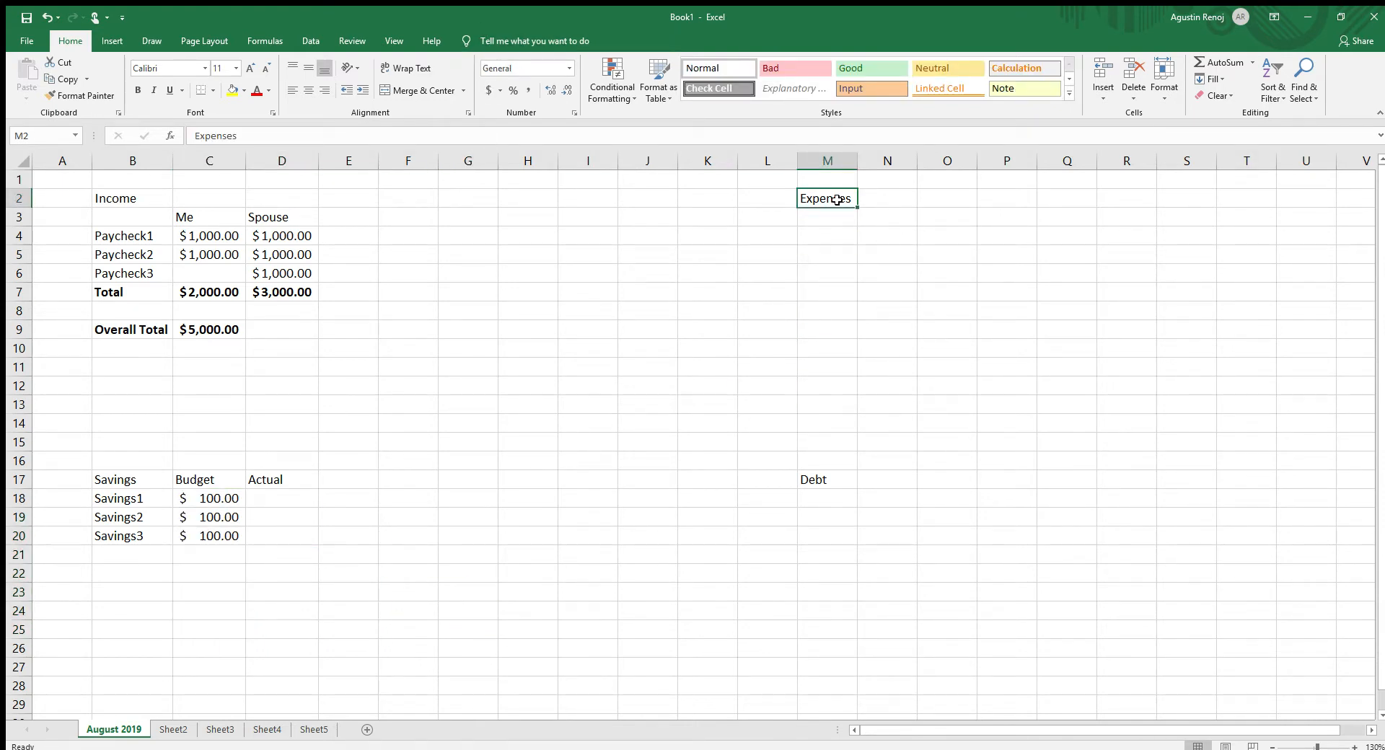
key(BackSpace)
key(Left)
key(Left)
key(Left)
key(Left)
key(Left)
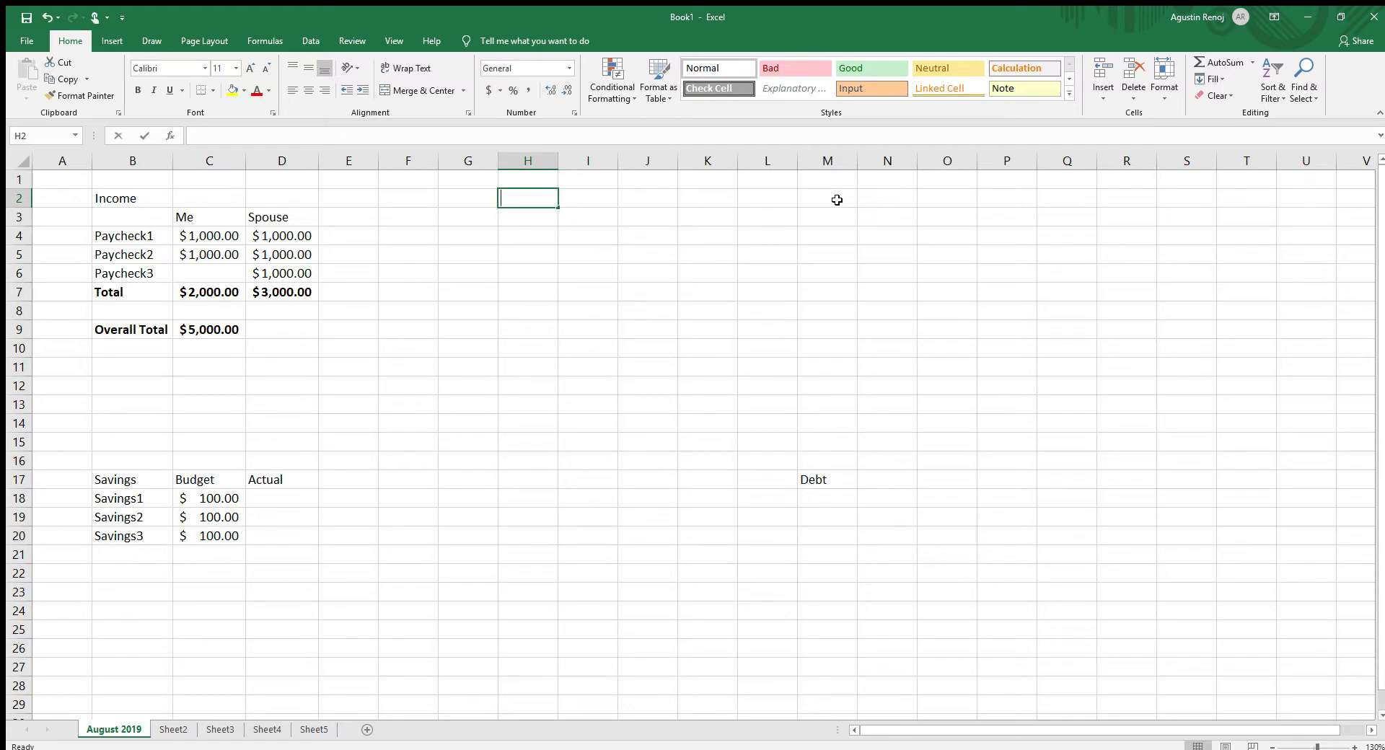
text(Exe)
text(pe)
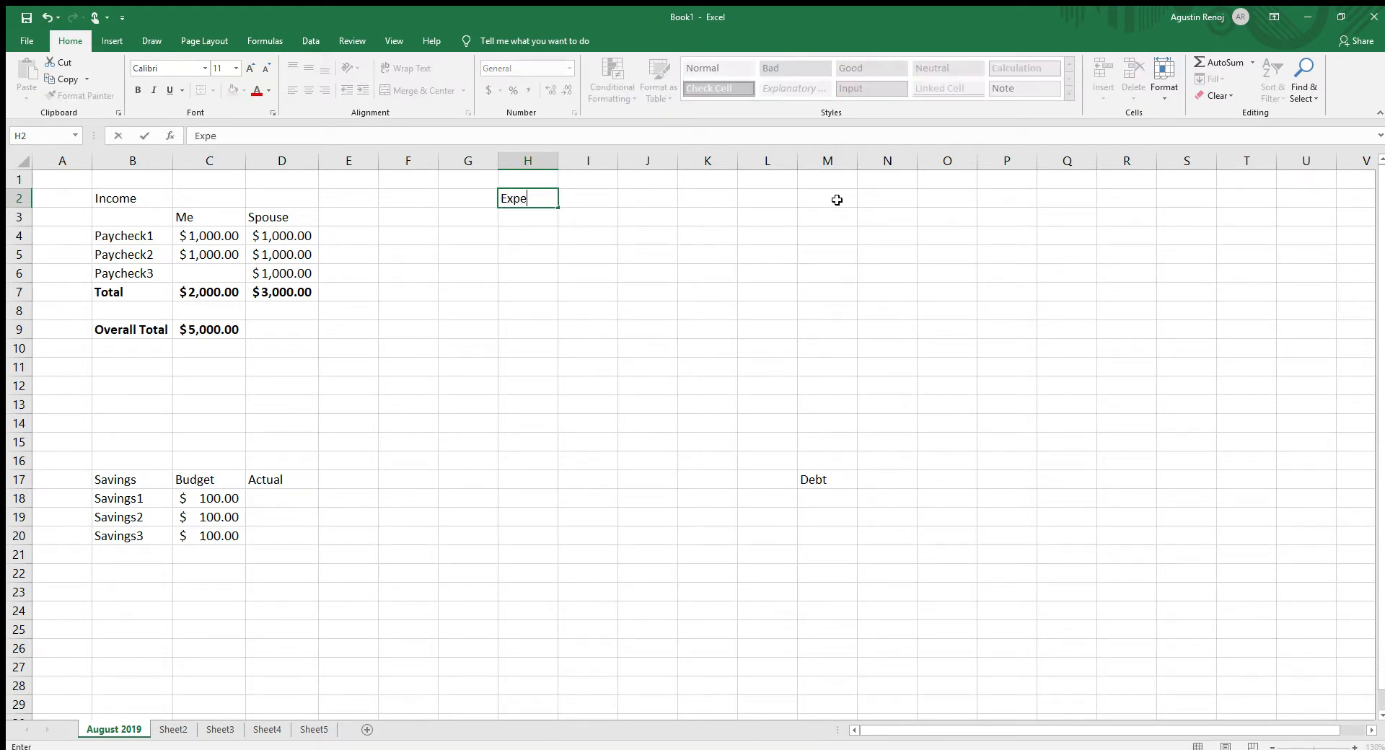
text(nses)
- Move the "Debt" heading from cell M17 to H17
click(834, 481)
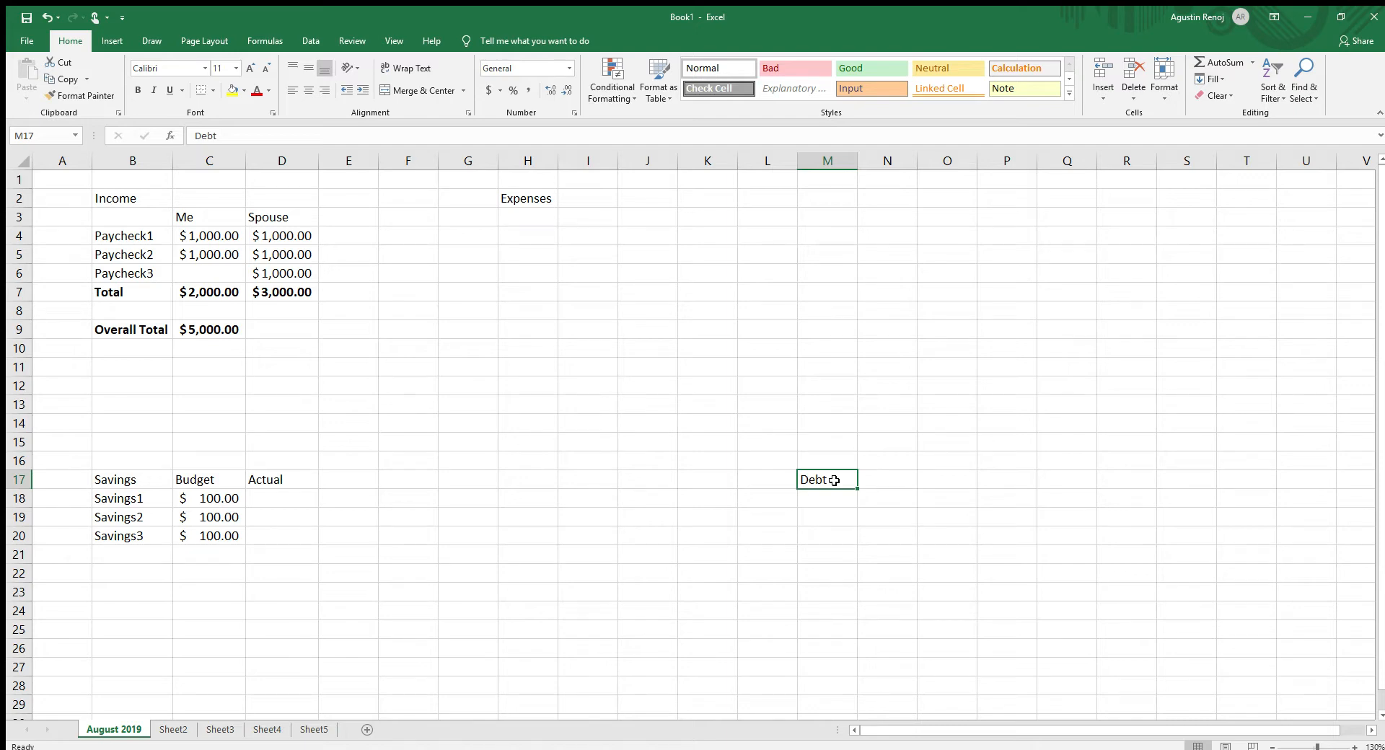
key(ctrl+x)
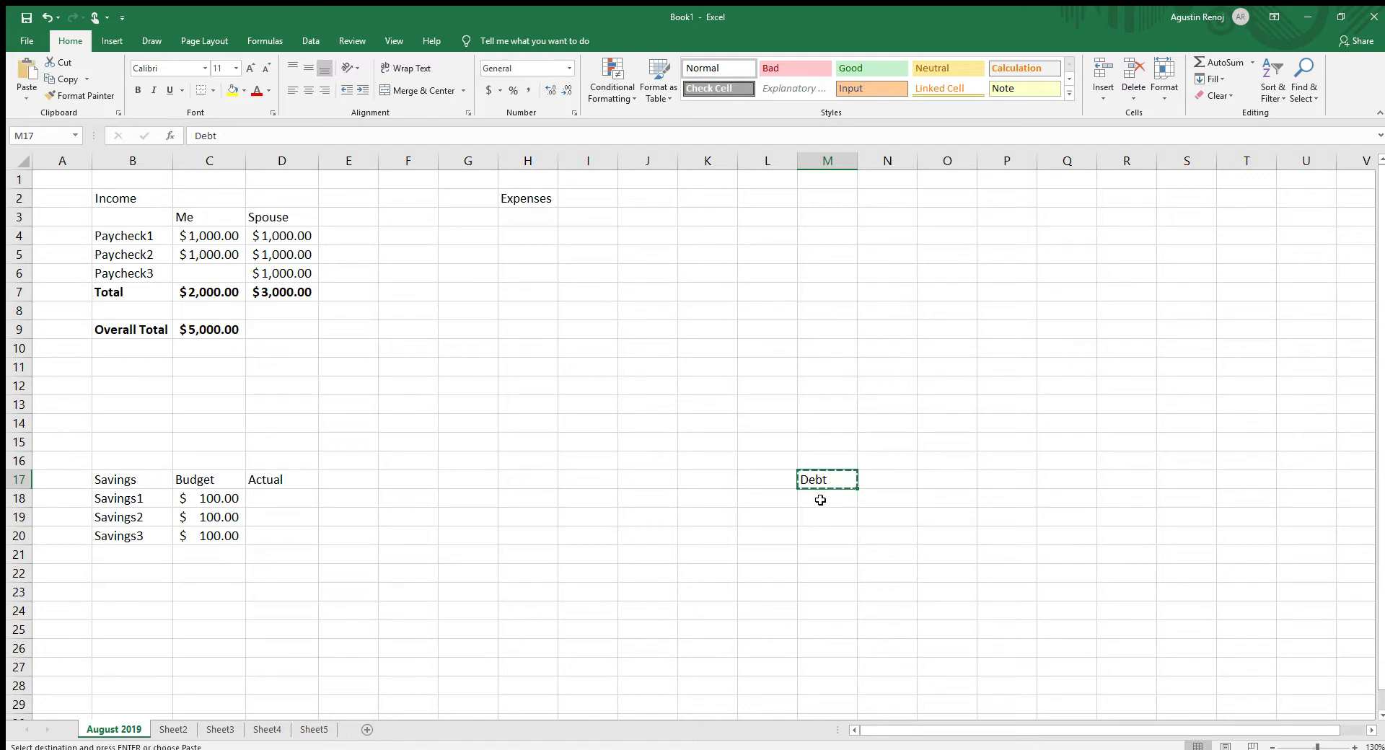
click(515, 472)
key(ctrl+v)
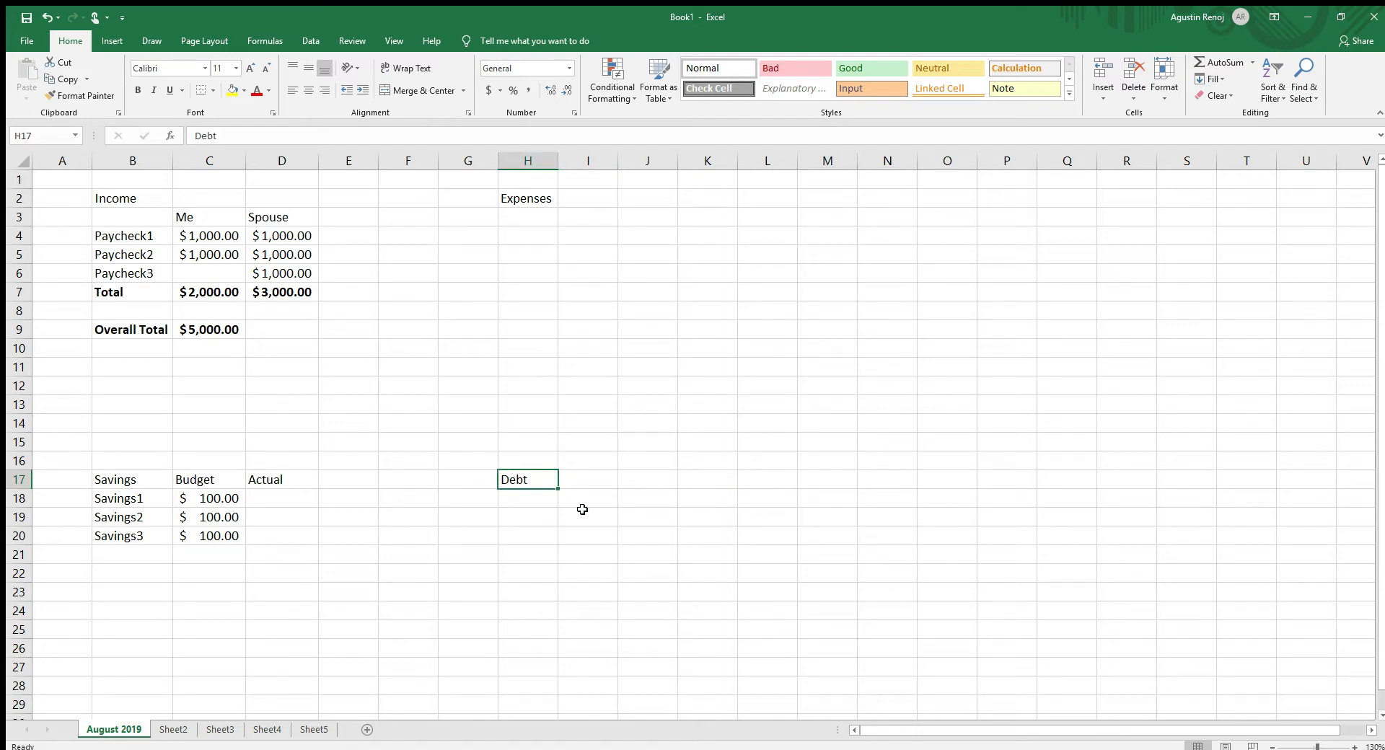
click(582, 507)
- List the expense items Rent, Water, Cell Phone and Car Insurance in cells H3:H6 under the Expenses heading
click(596, 238)
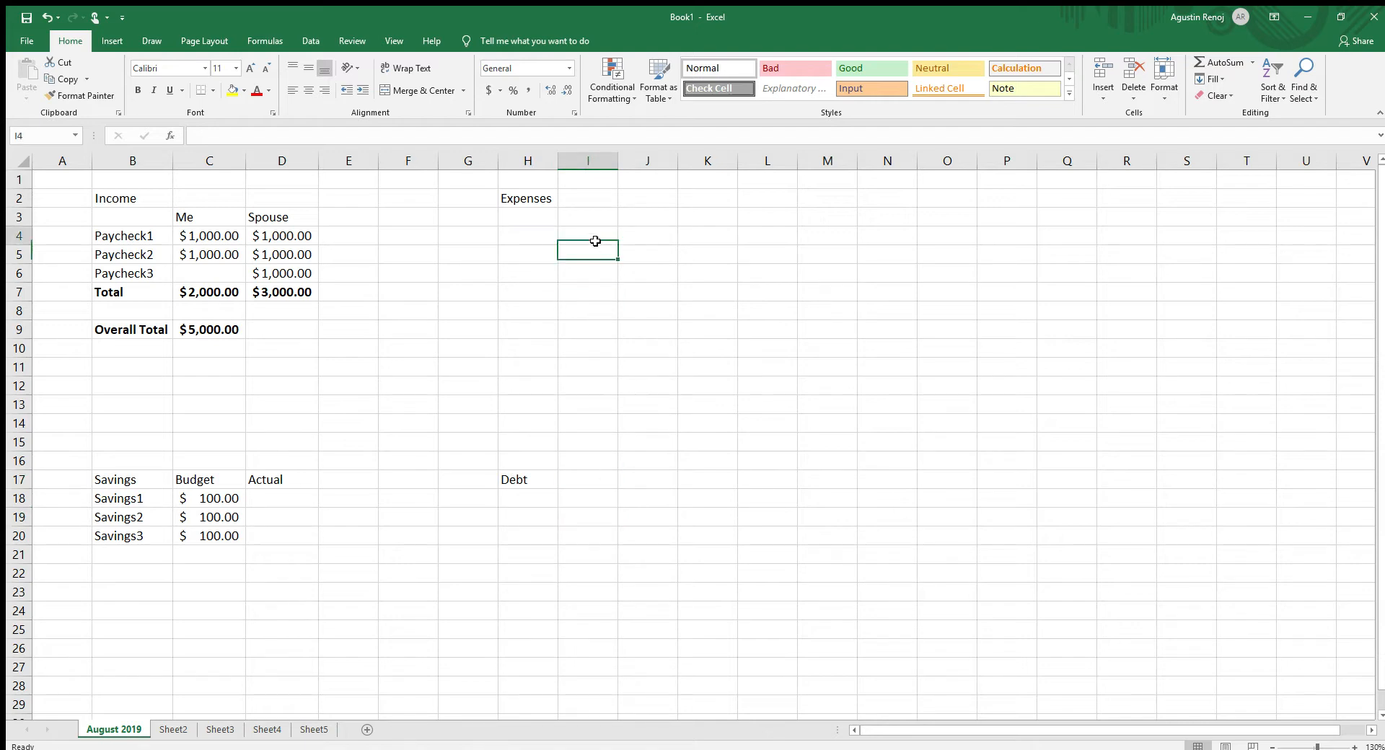
click(541, 218)
text(Rent)
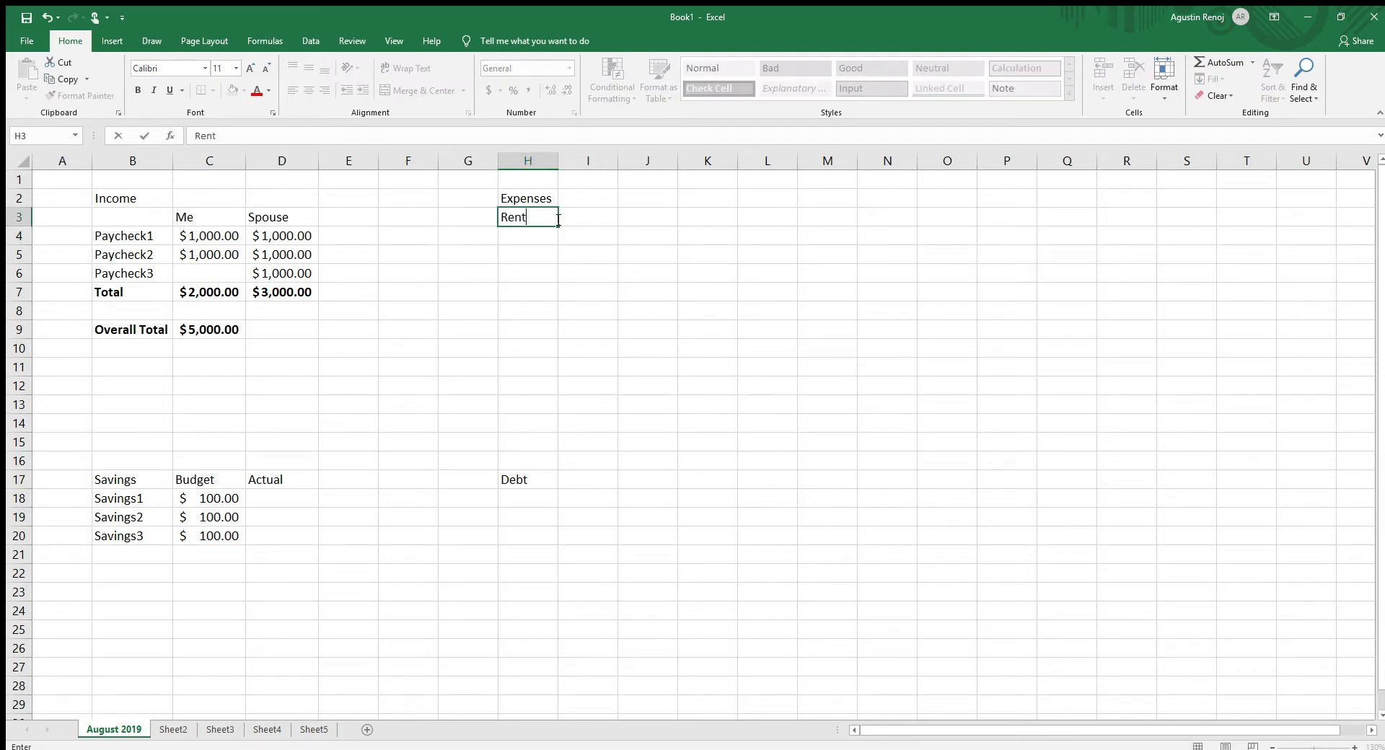
key(Return)
text(Water)
key(Return)
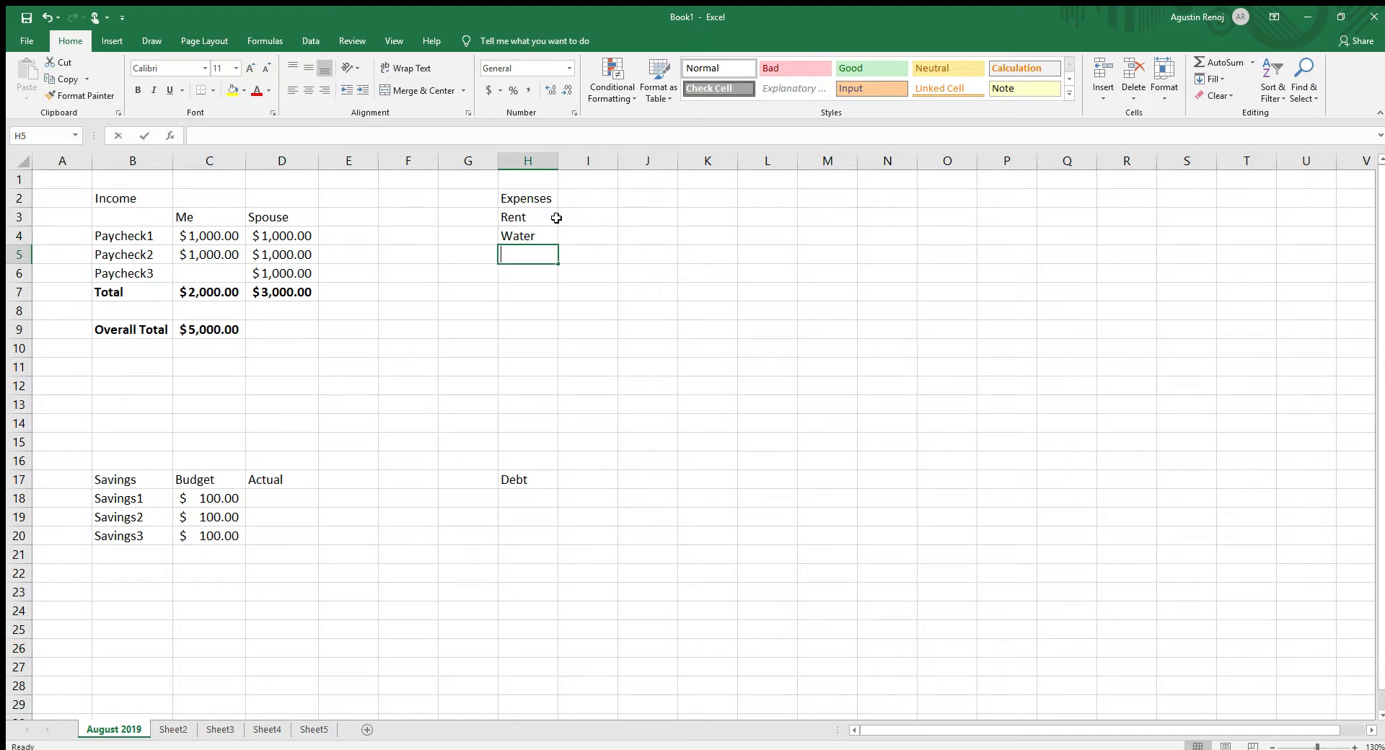
text(Cell Phone)
key(Return)
text(Ca)
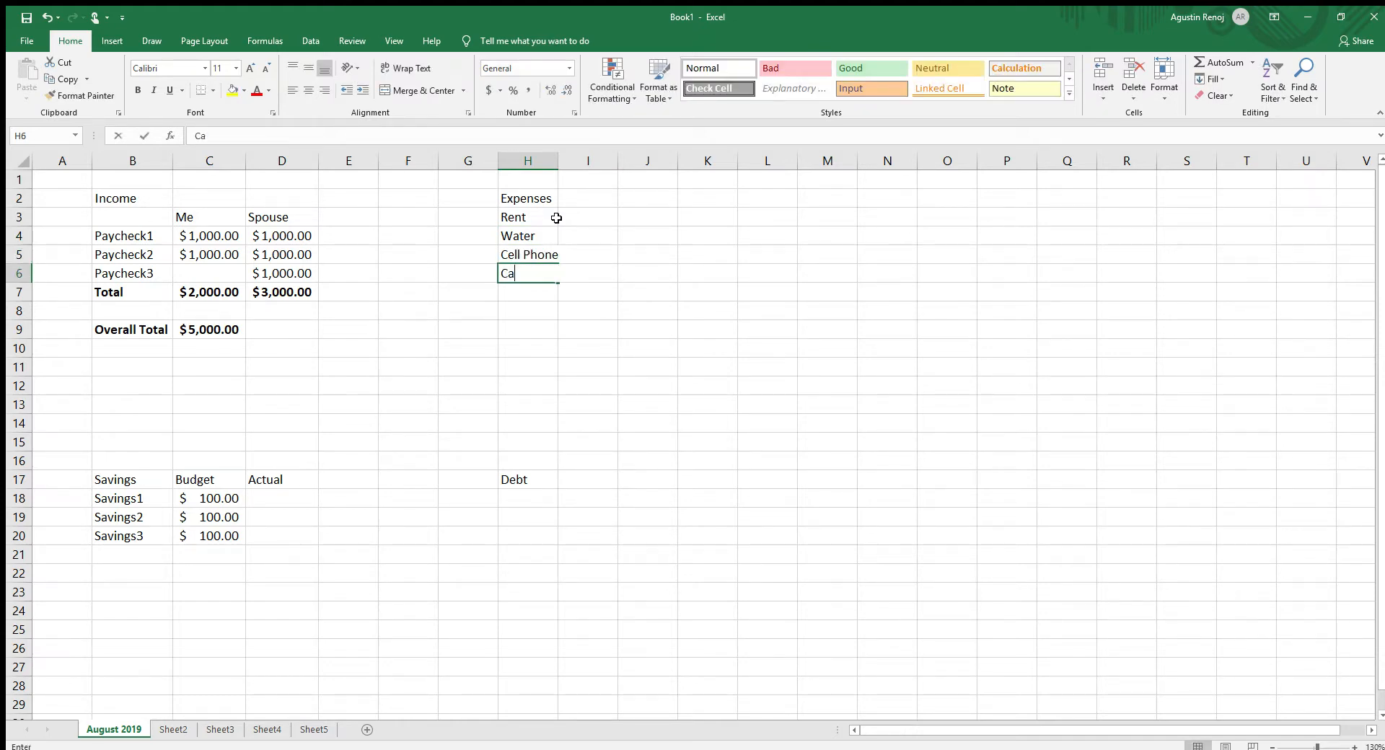
text(r Insurance)
key(Return)
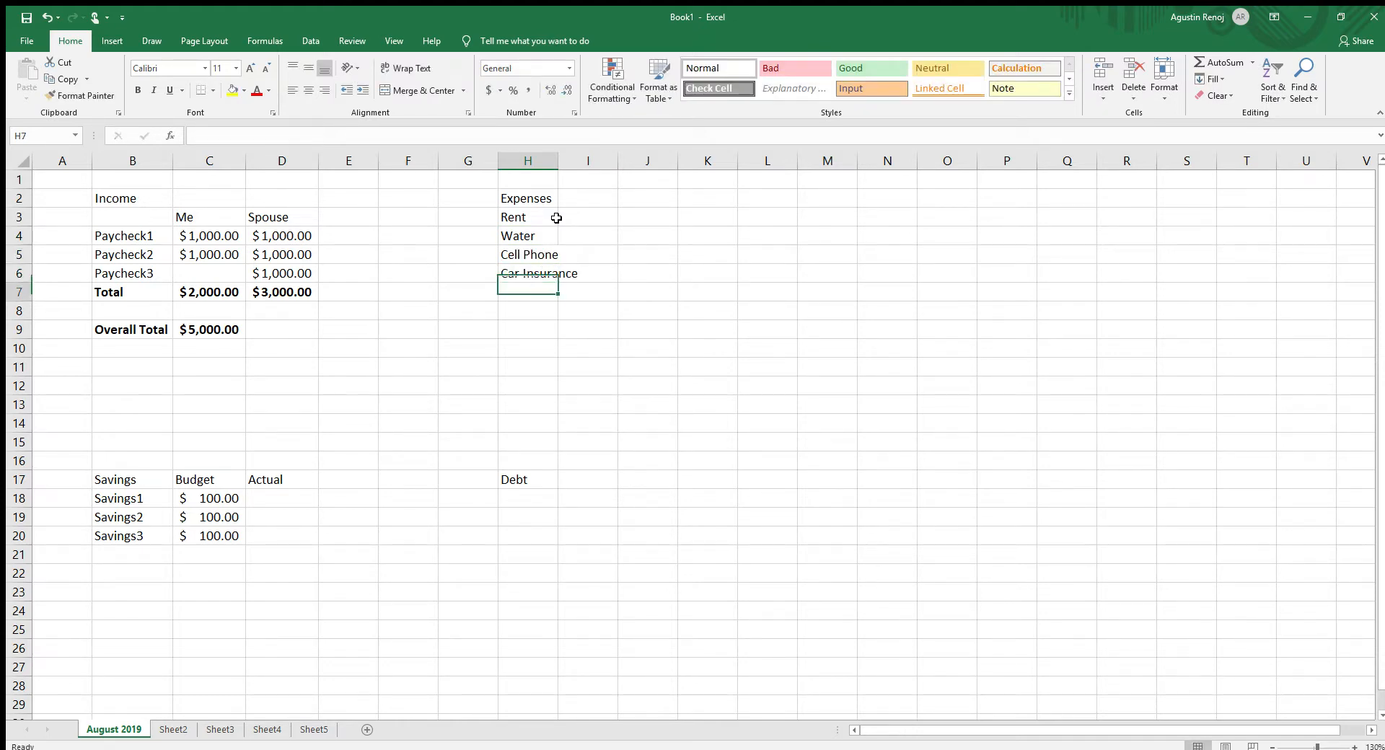
- Autofit the width of column H and add the expense item Food in cell H7
double_click(557, 160)
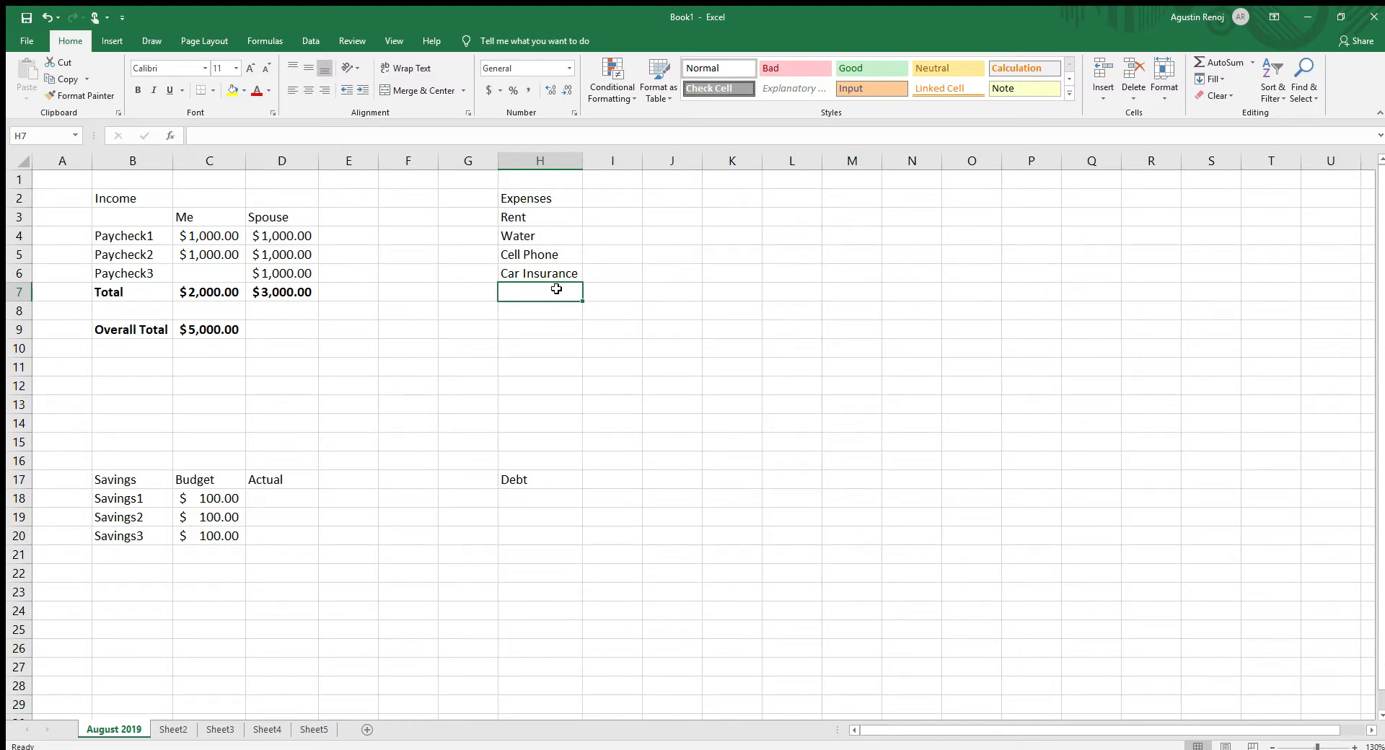
text(G)
key(BackSpace)
text(F)
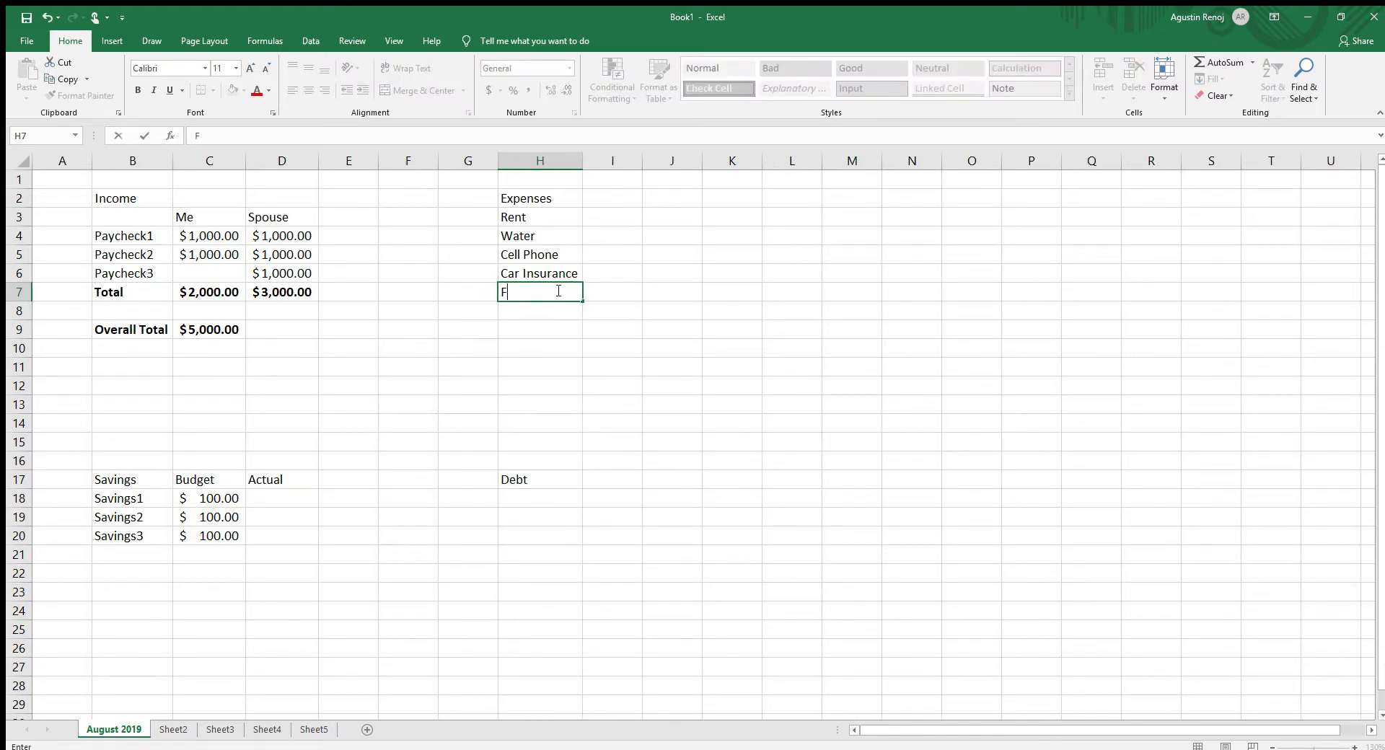
text(ood)
key(Return)
key(Right)
key(Up)
key(Left)
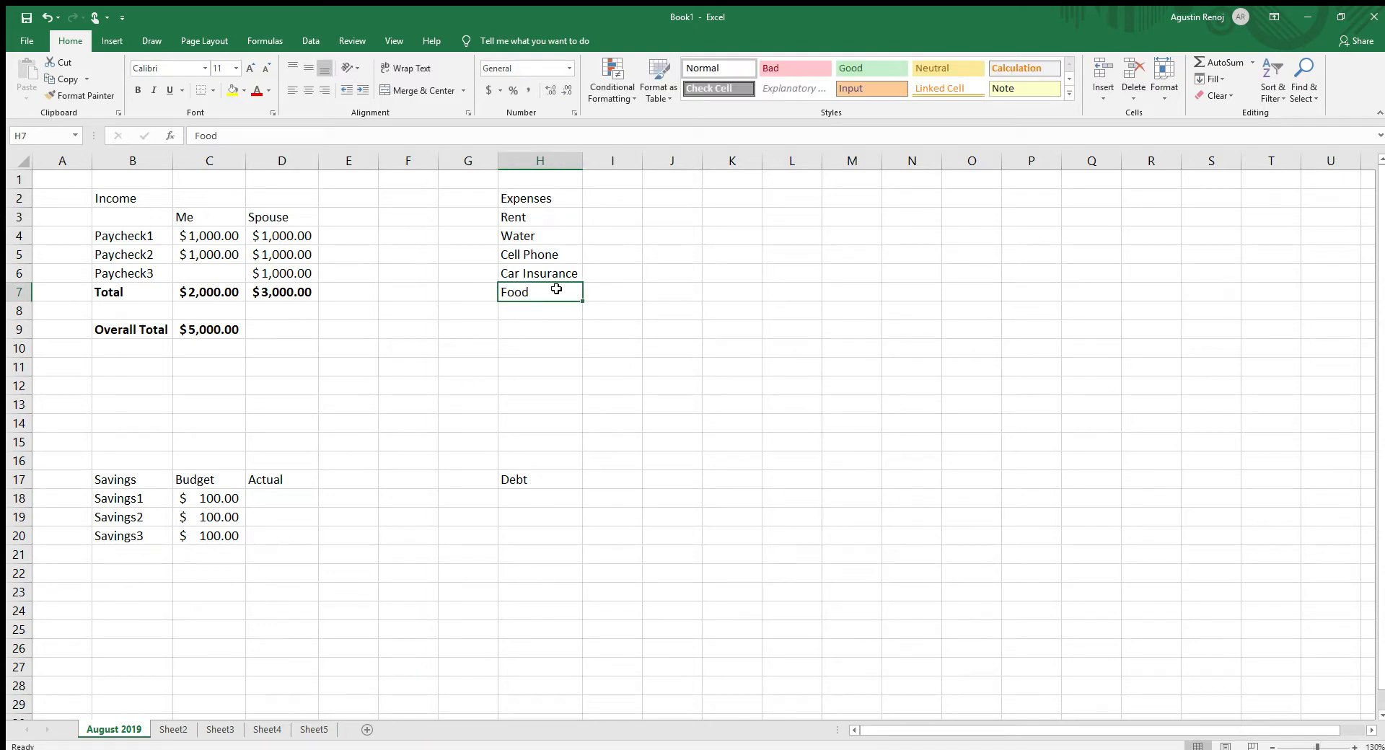
- Fill the Income heading in B2 with green and the Savings heading in B17 with light blue
click(116, 487)
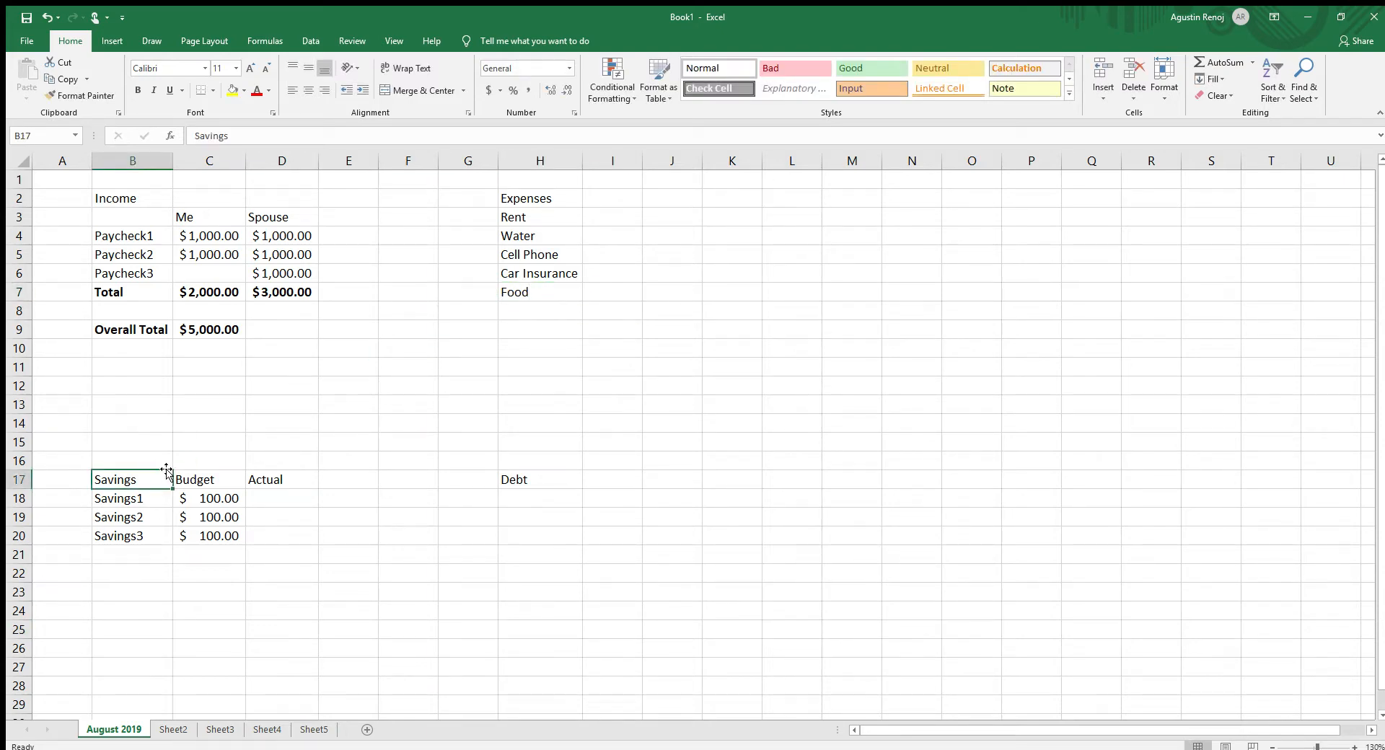
click(140, 198)
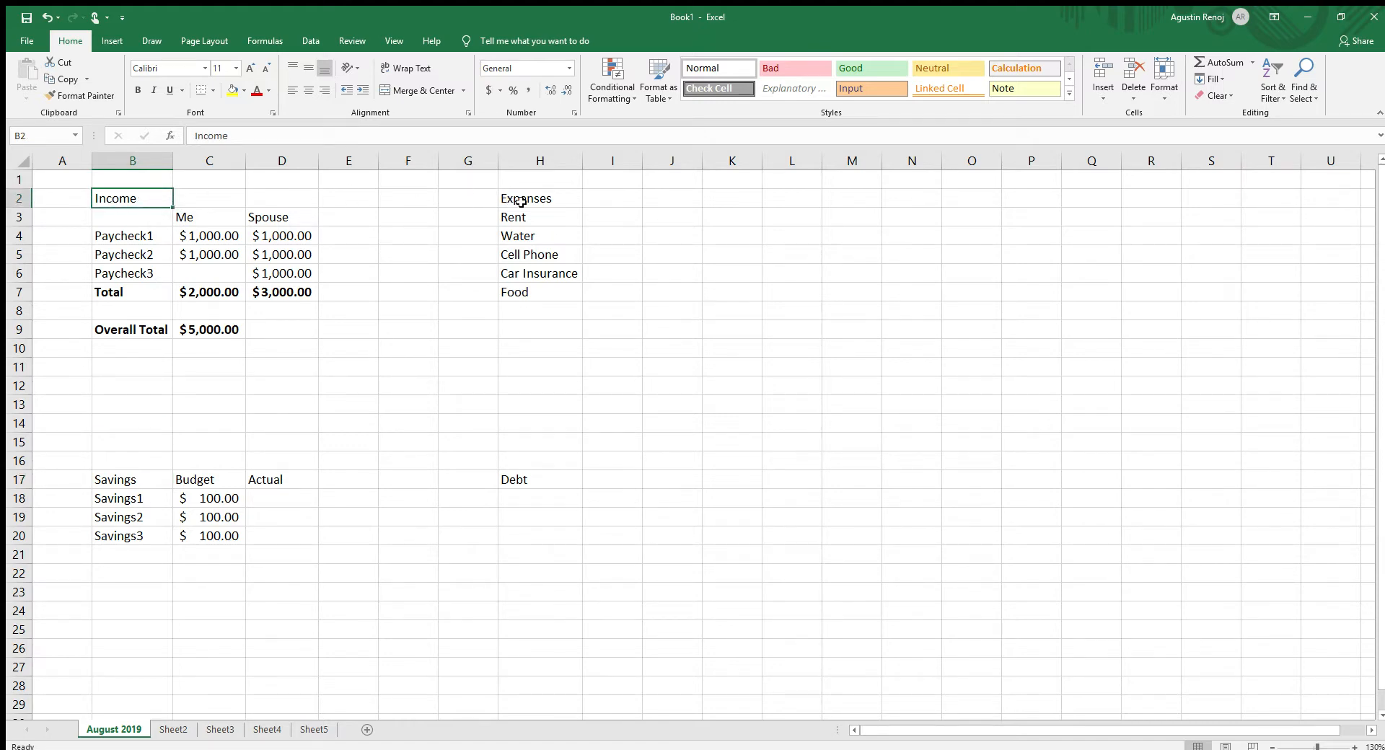
click(130, 485)
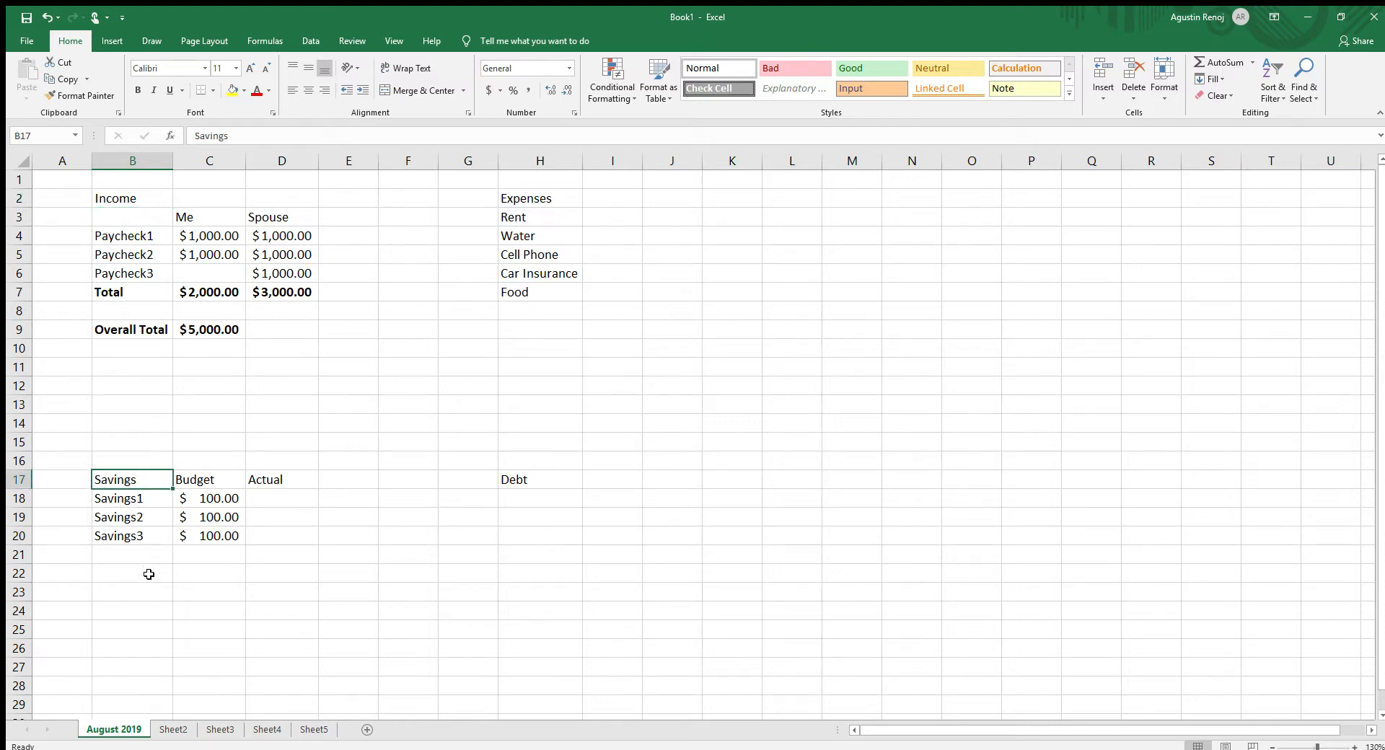
click(145, 198)
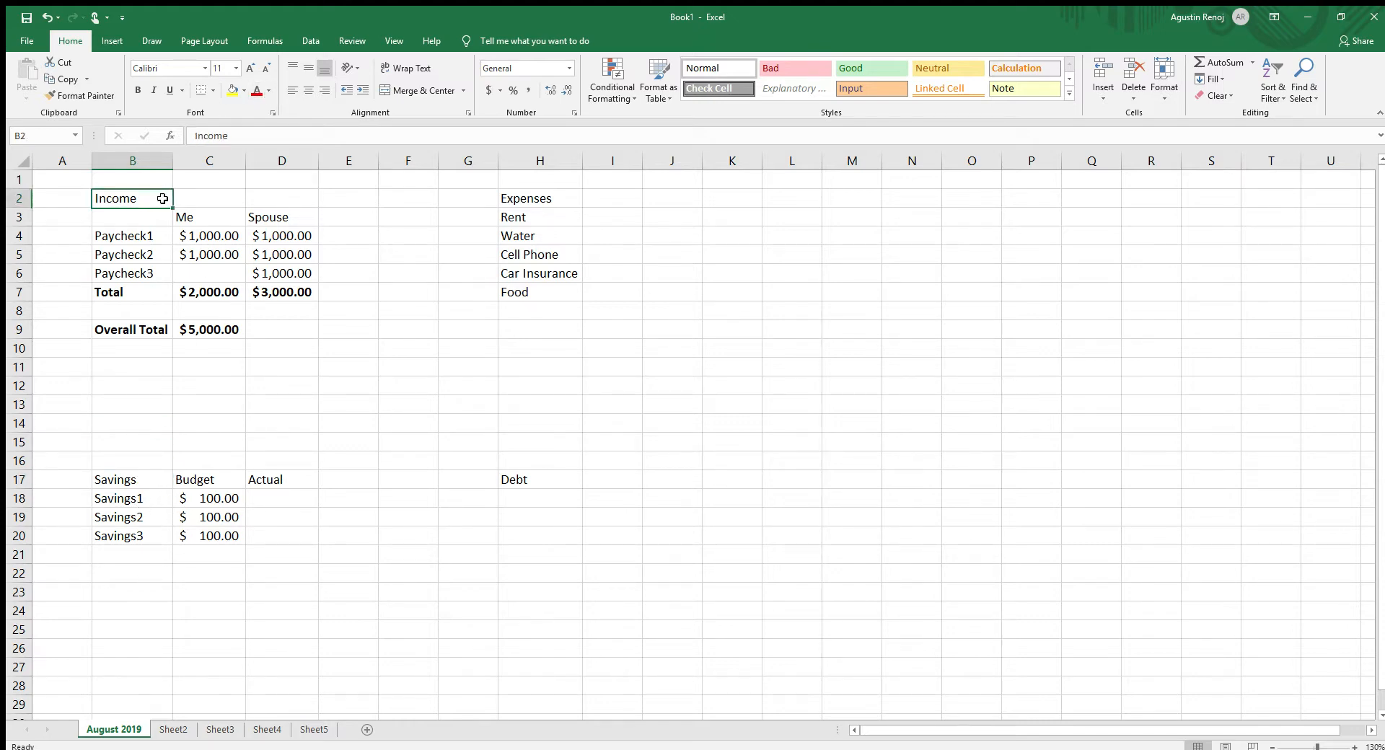
click(232, 89)
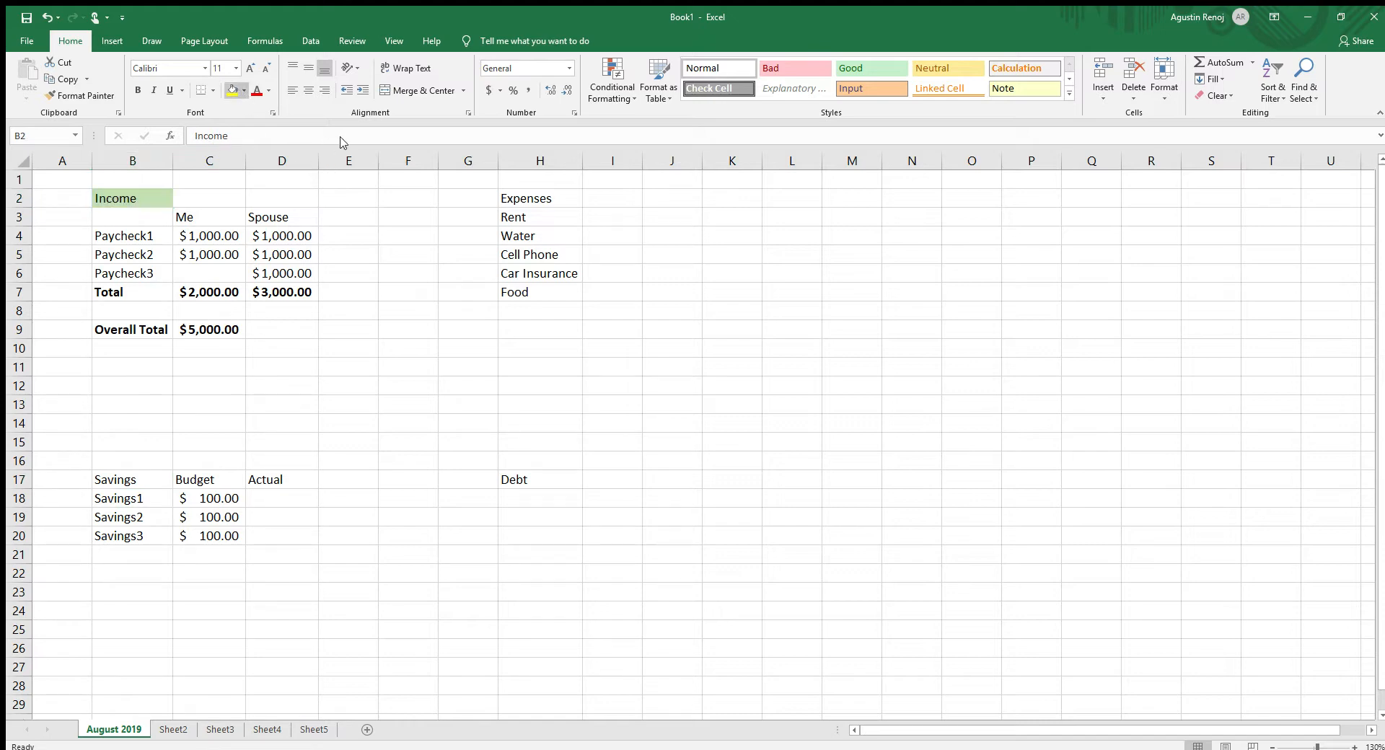
click(132, 477)
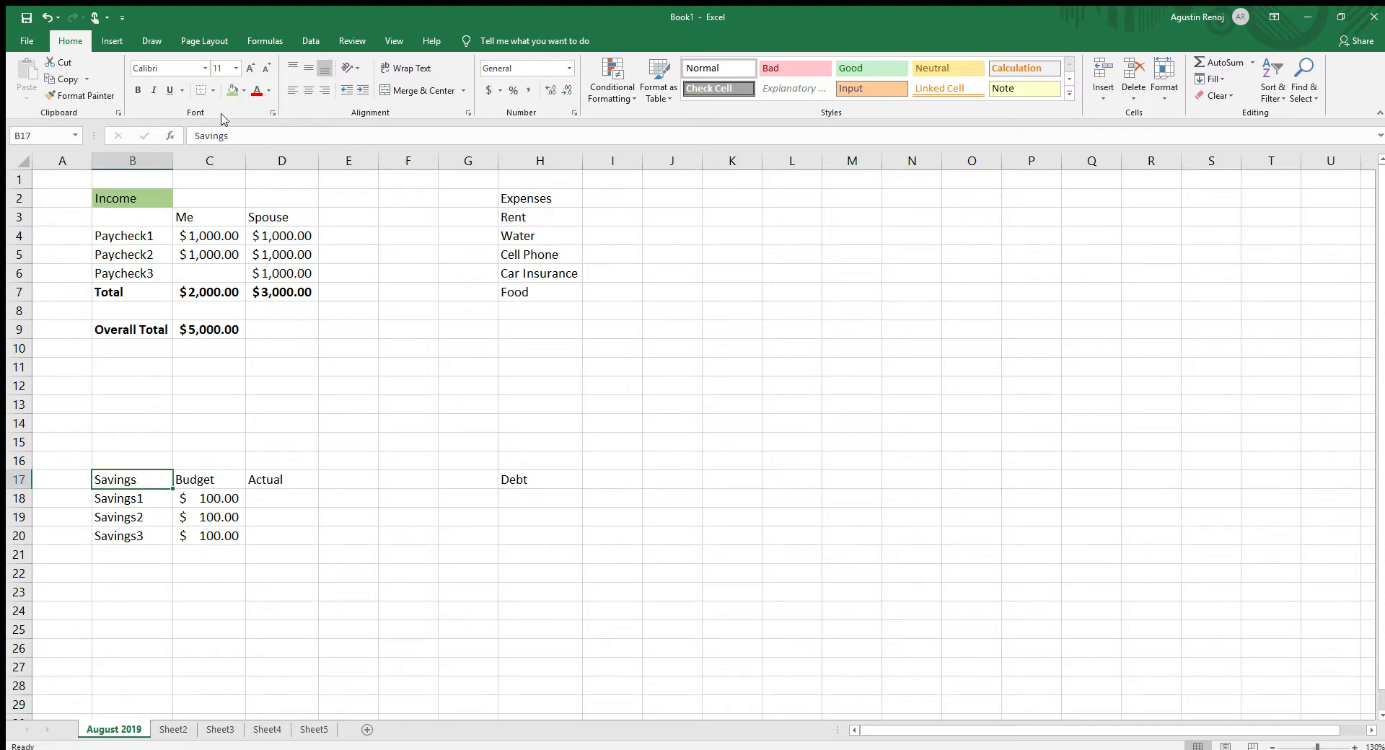
click(232, 89)
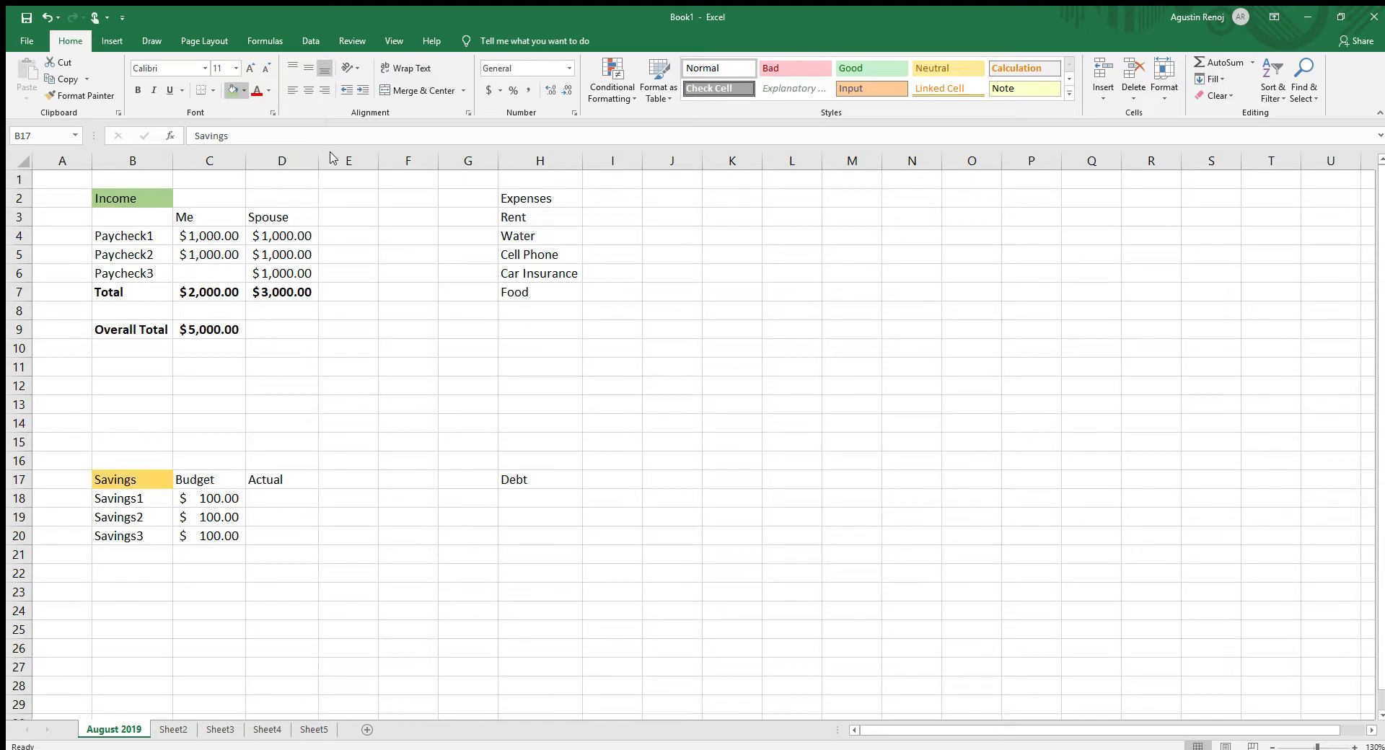
- Fill the Expenses heading in H2 with blue-gray and the Debt heading in H17 with gray
click(505, 197)
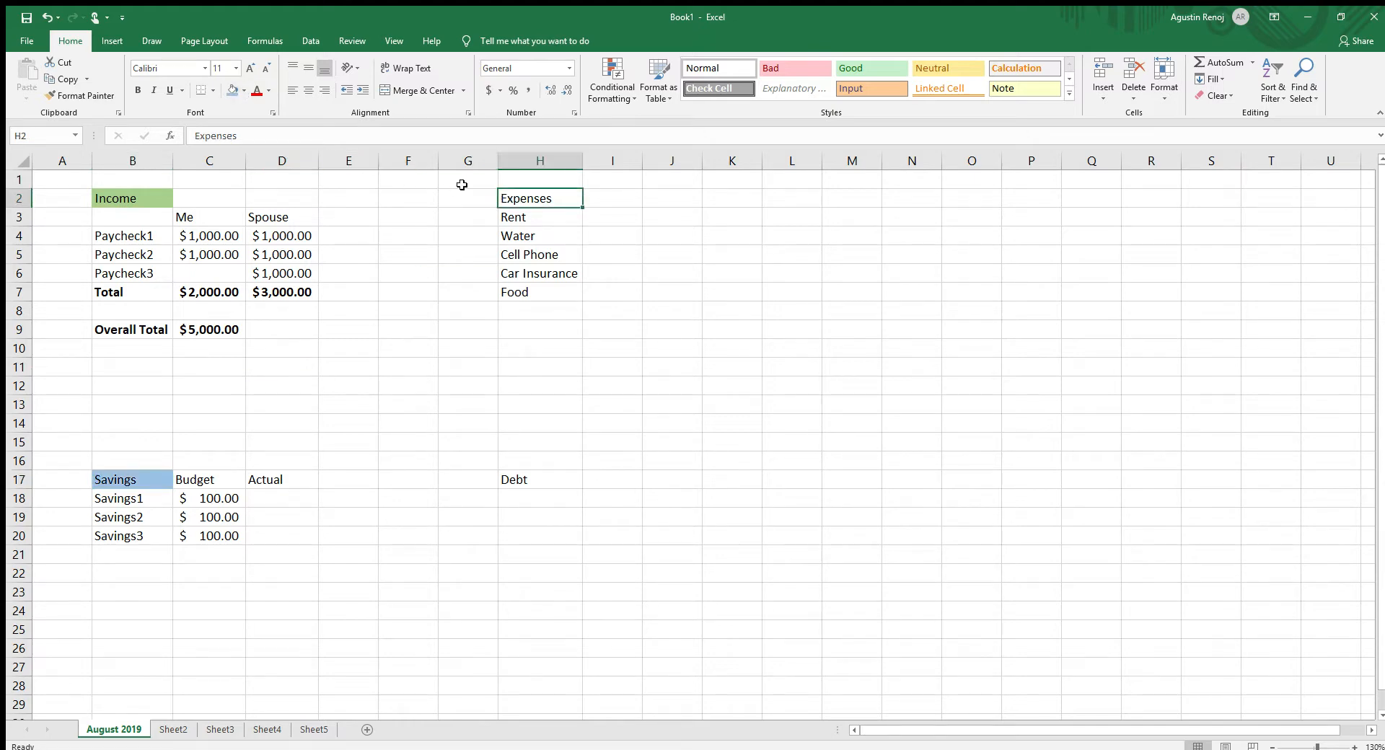
click(232, 89)
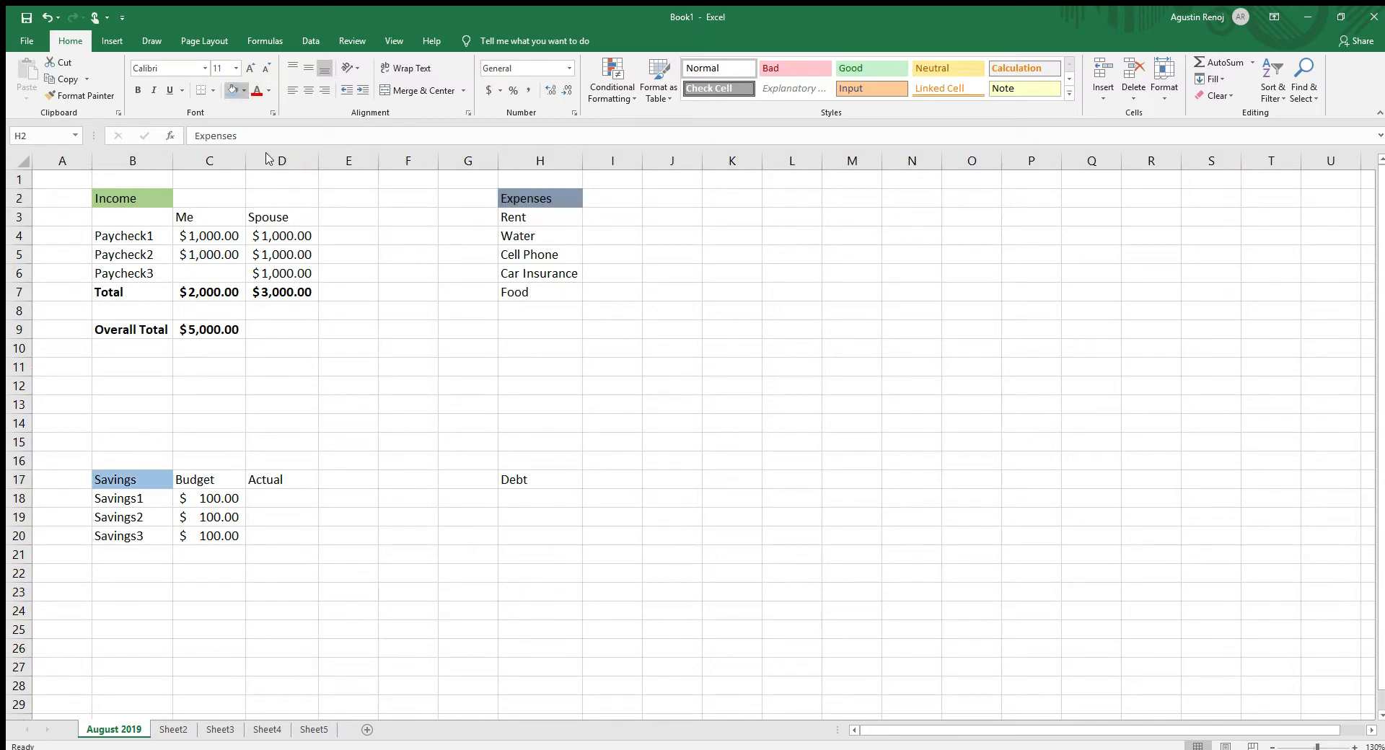
click(507, 477)
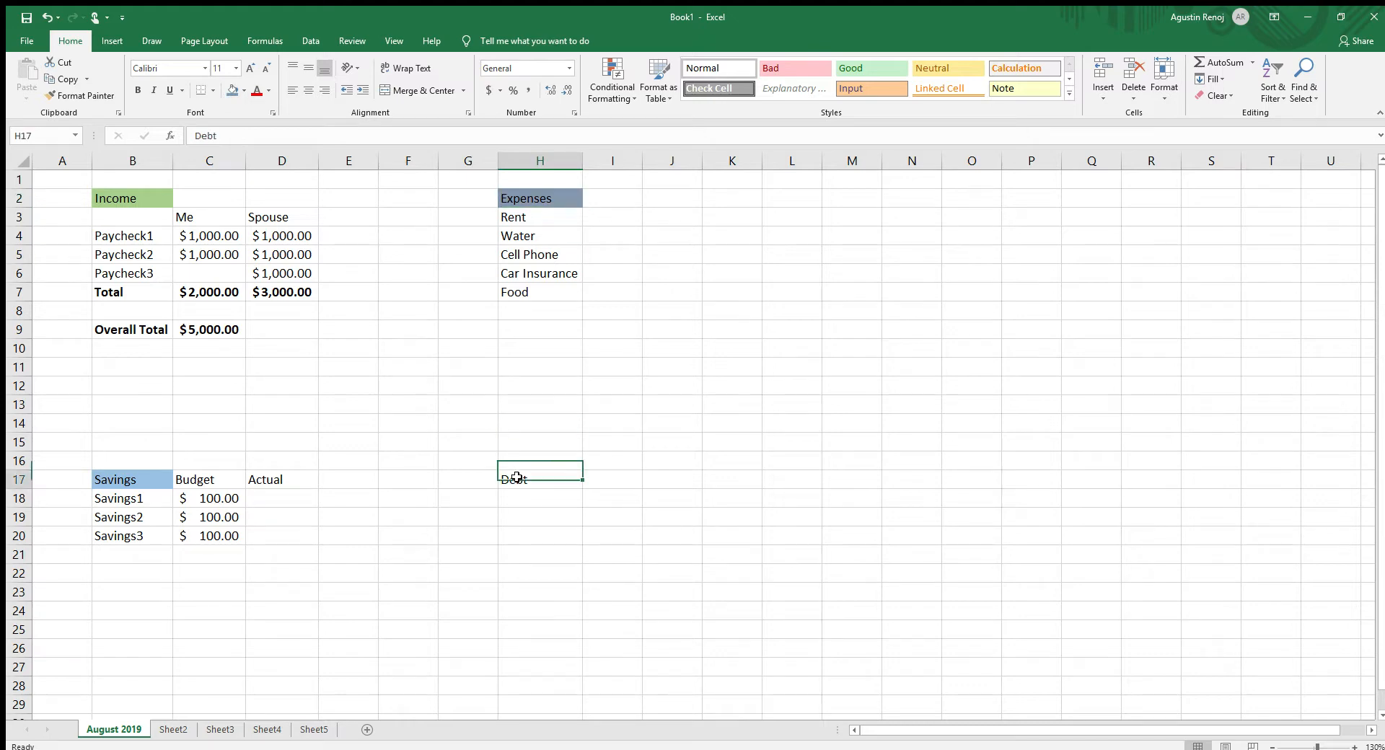
click(233, 90)
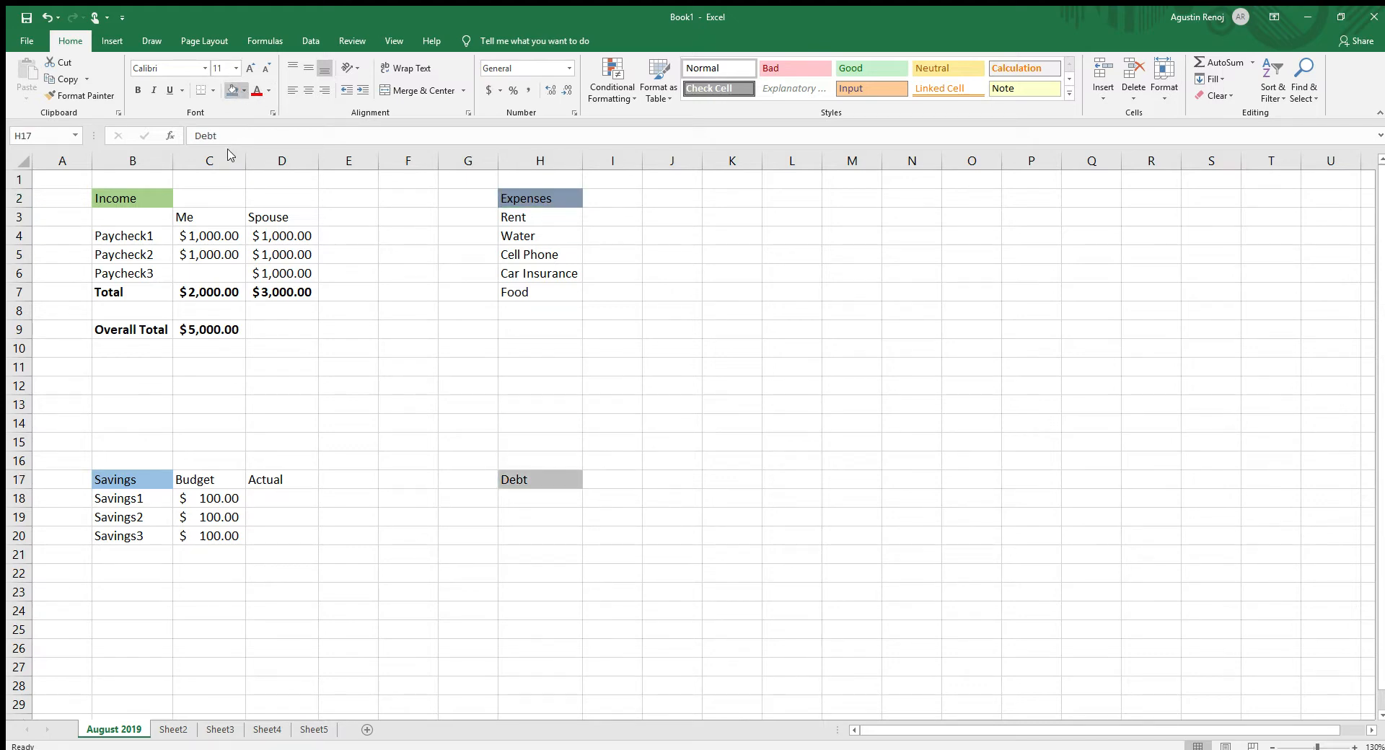
click(192, 211)
click(124, 199)
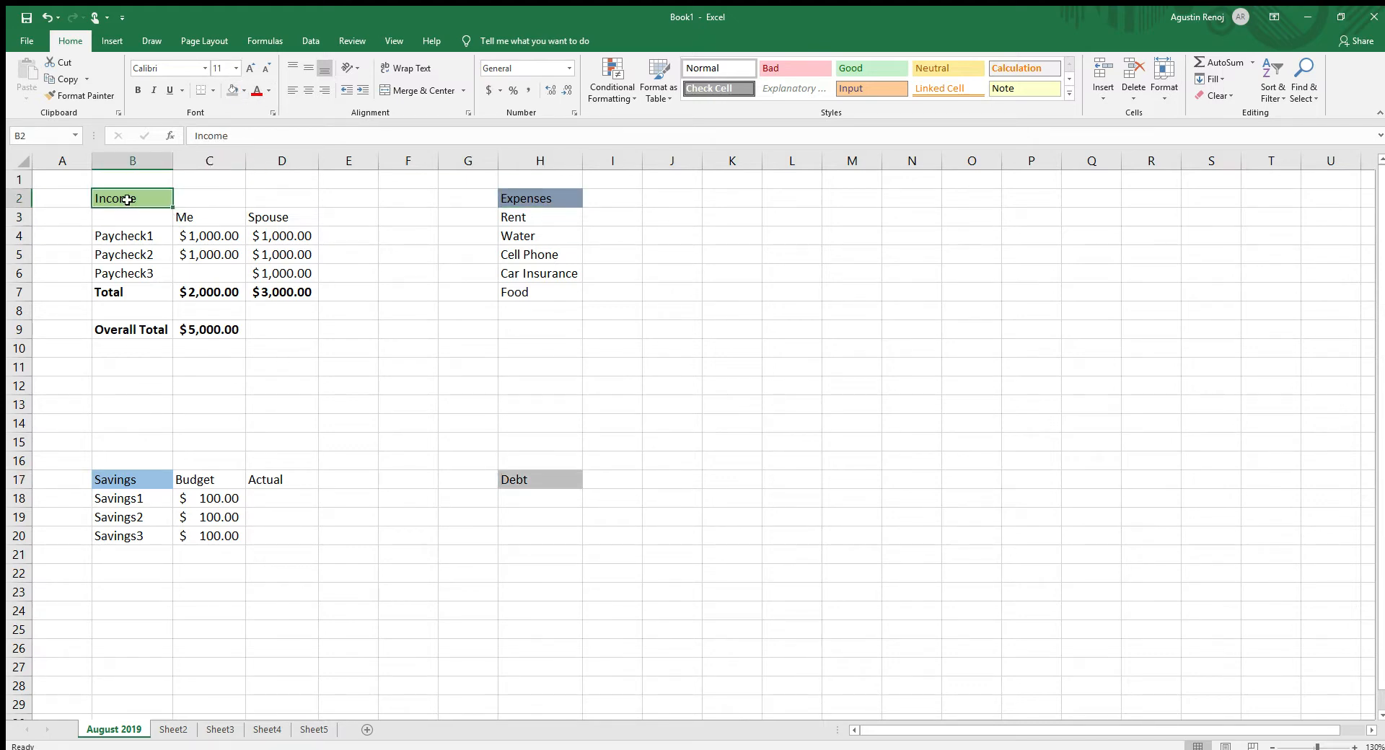
click(534, 476)
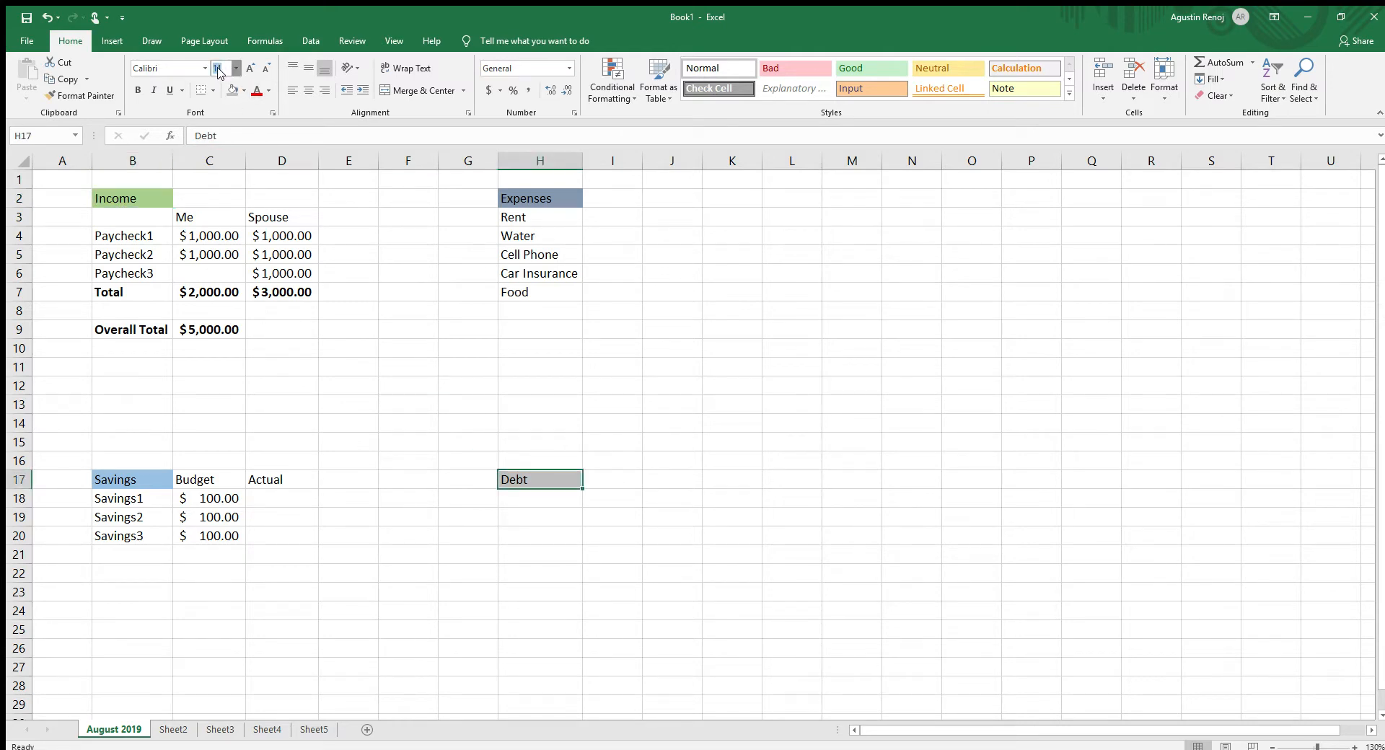
- Add the column heading "Budget" in cell I2 beside the Expenses heading
click(458, 387)
click(566, 237)
click(613, 201)
text(B)
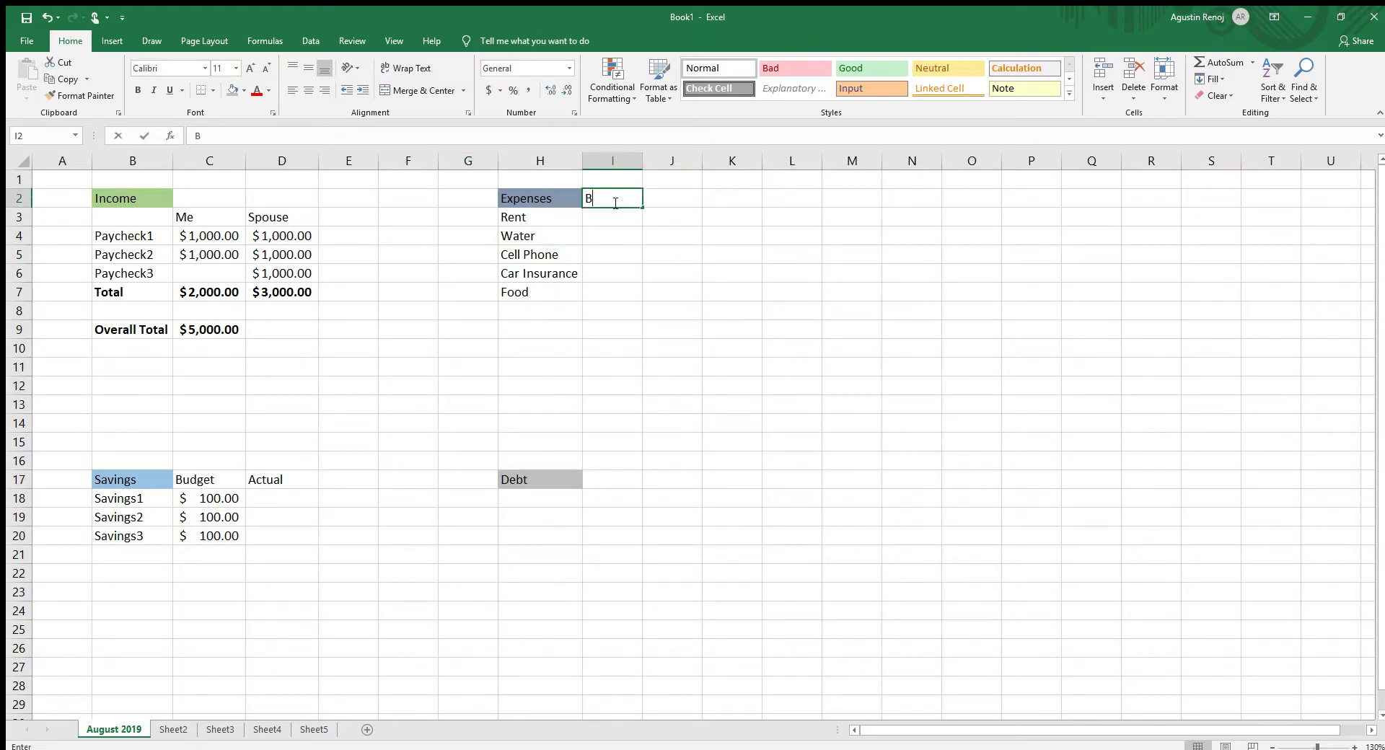
text(udget)
key(Return)
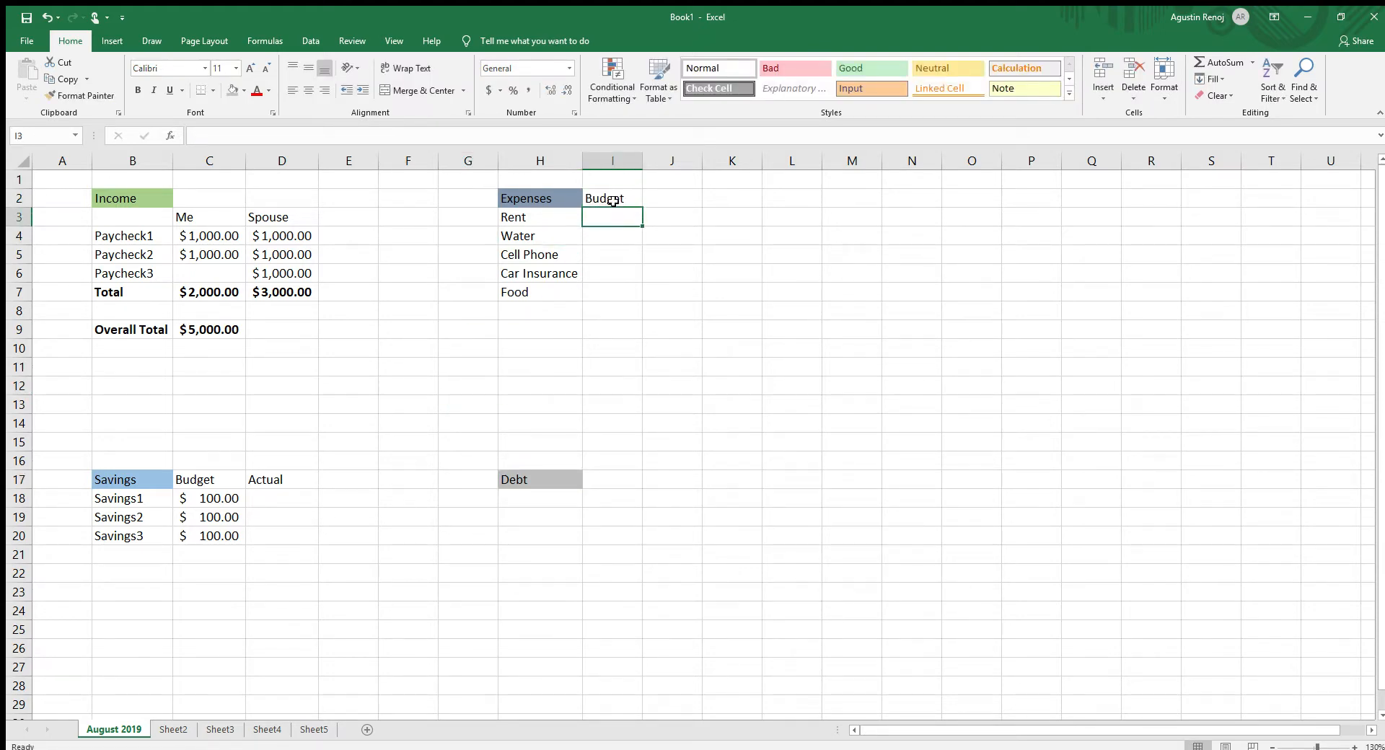
- Enter expense budgets in I3:I7: Rent 1500, Water 150, Cell Phone 150, Car Insurance 150 and Food 500
text(1)
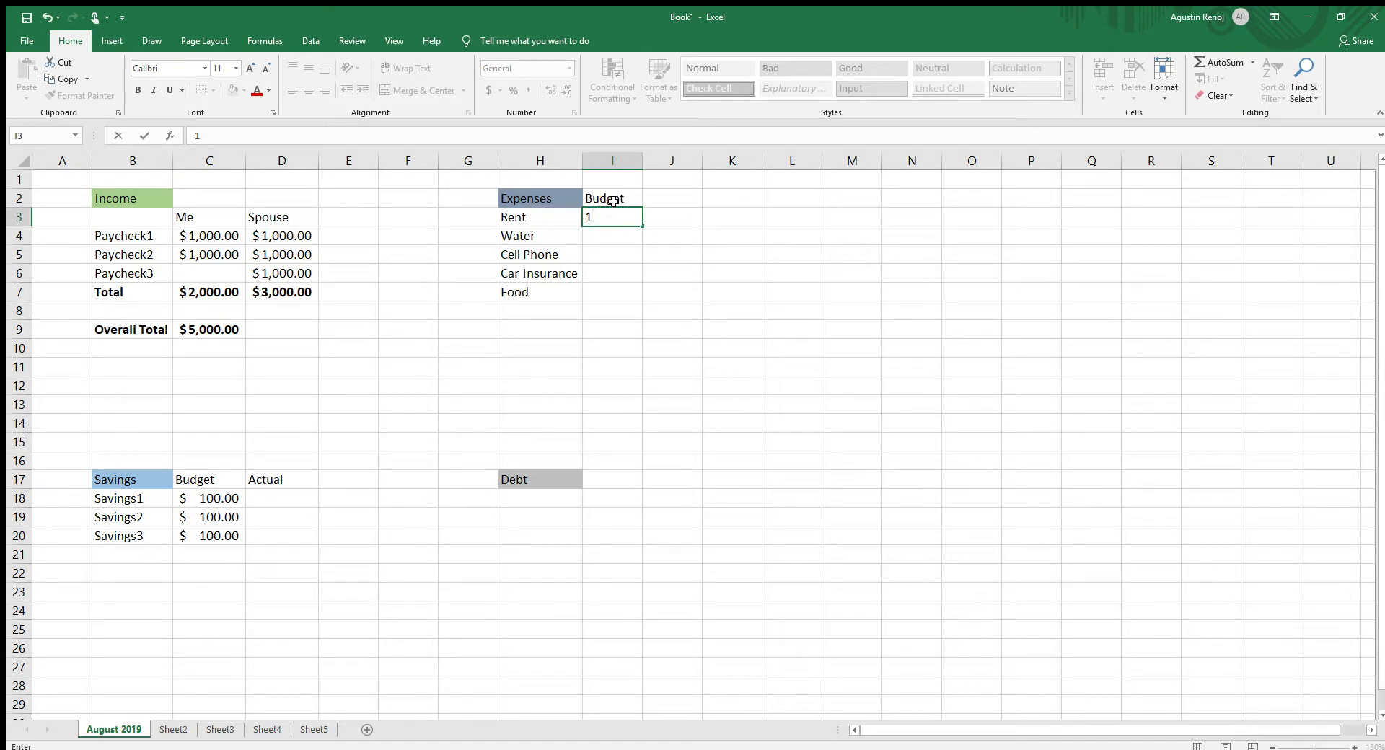
text(55500)
key(Return)
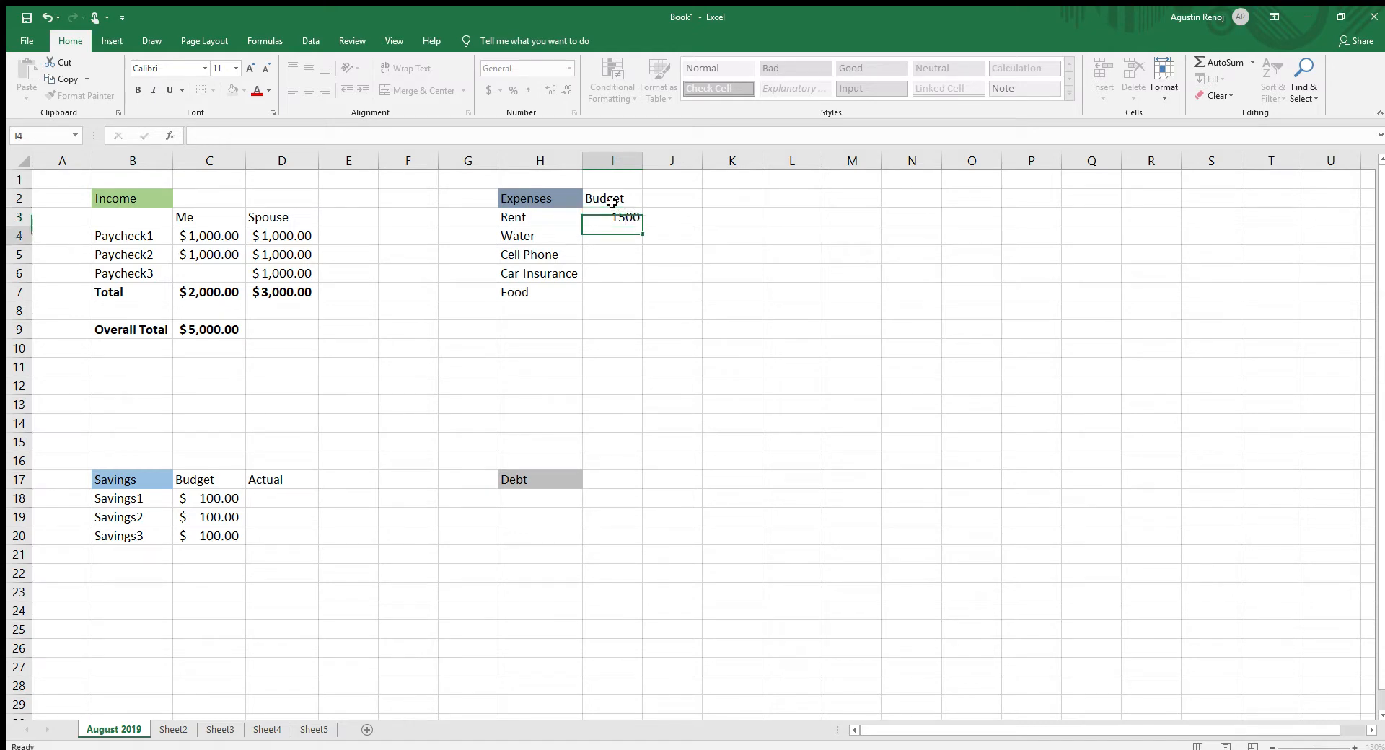
text(150)
key(Return)
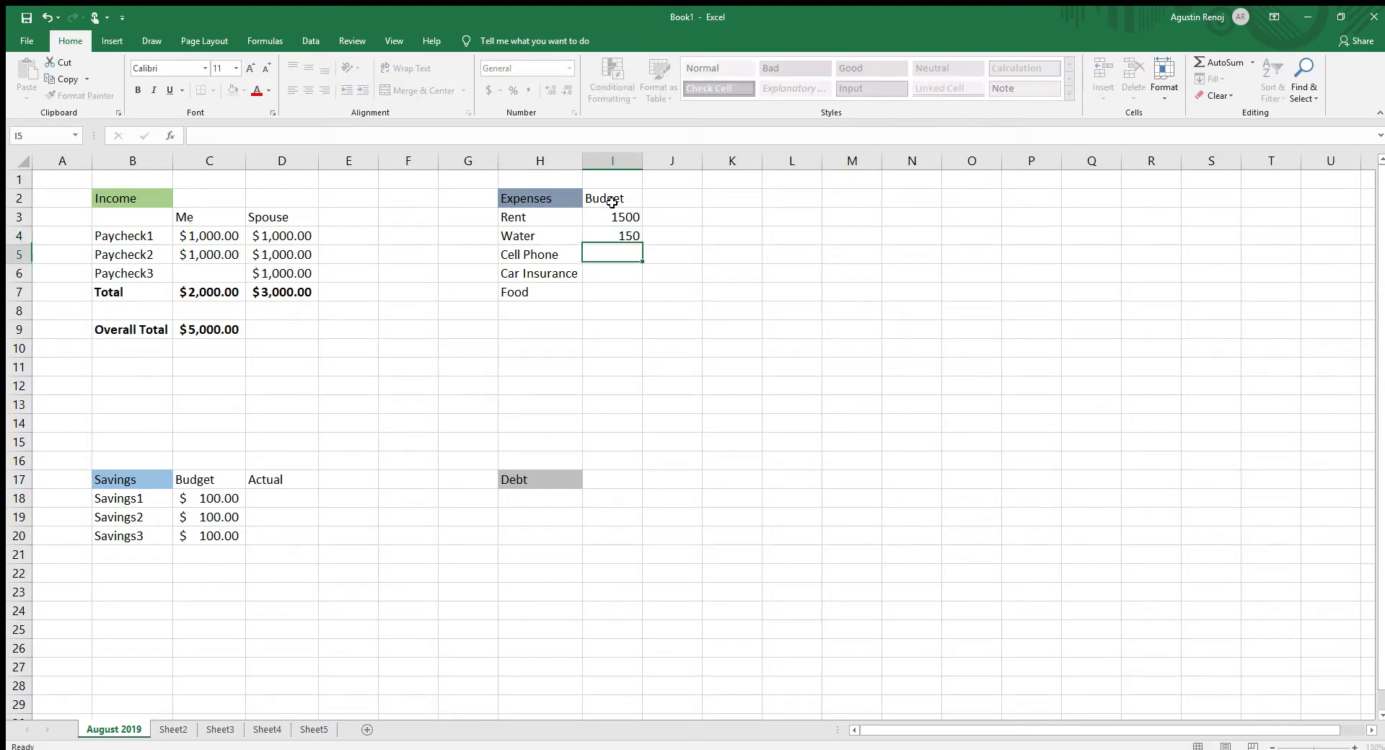
text(150)
key(Return)
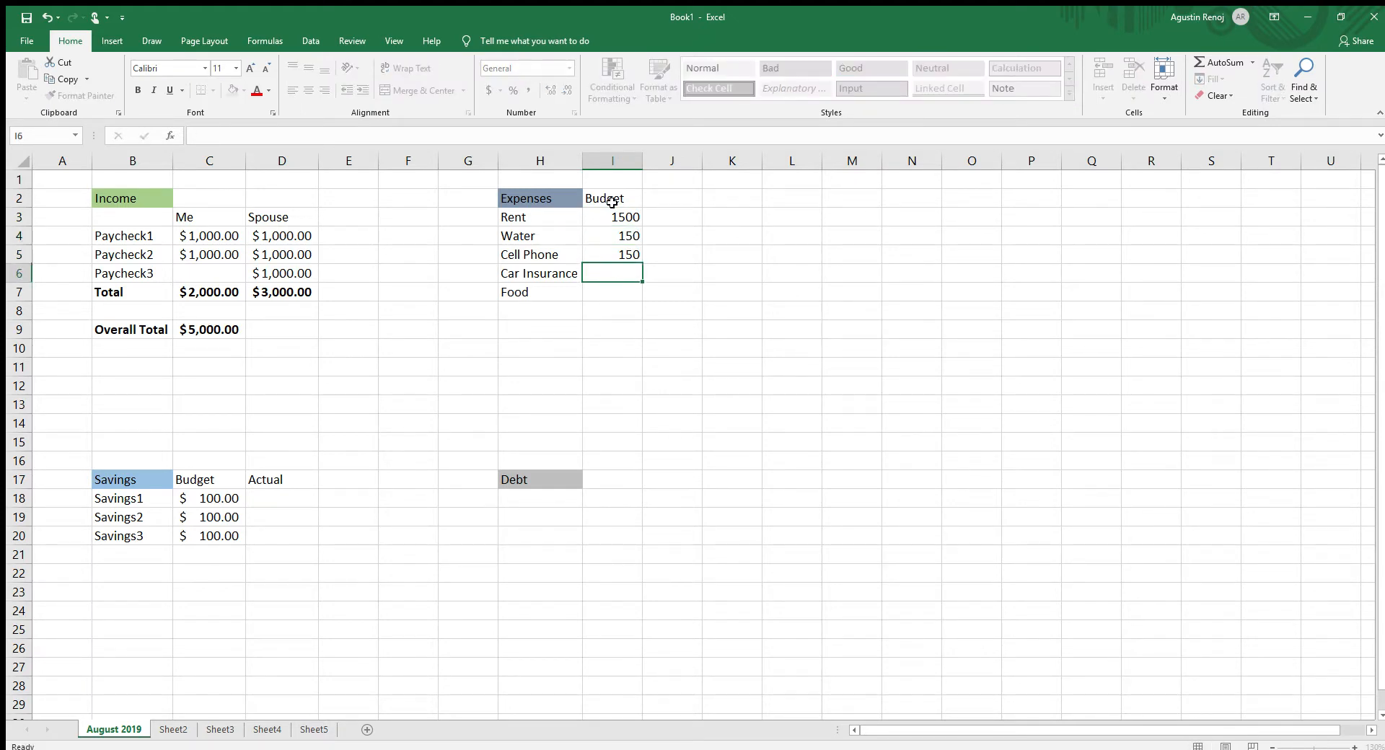
text(150)
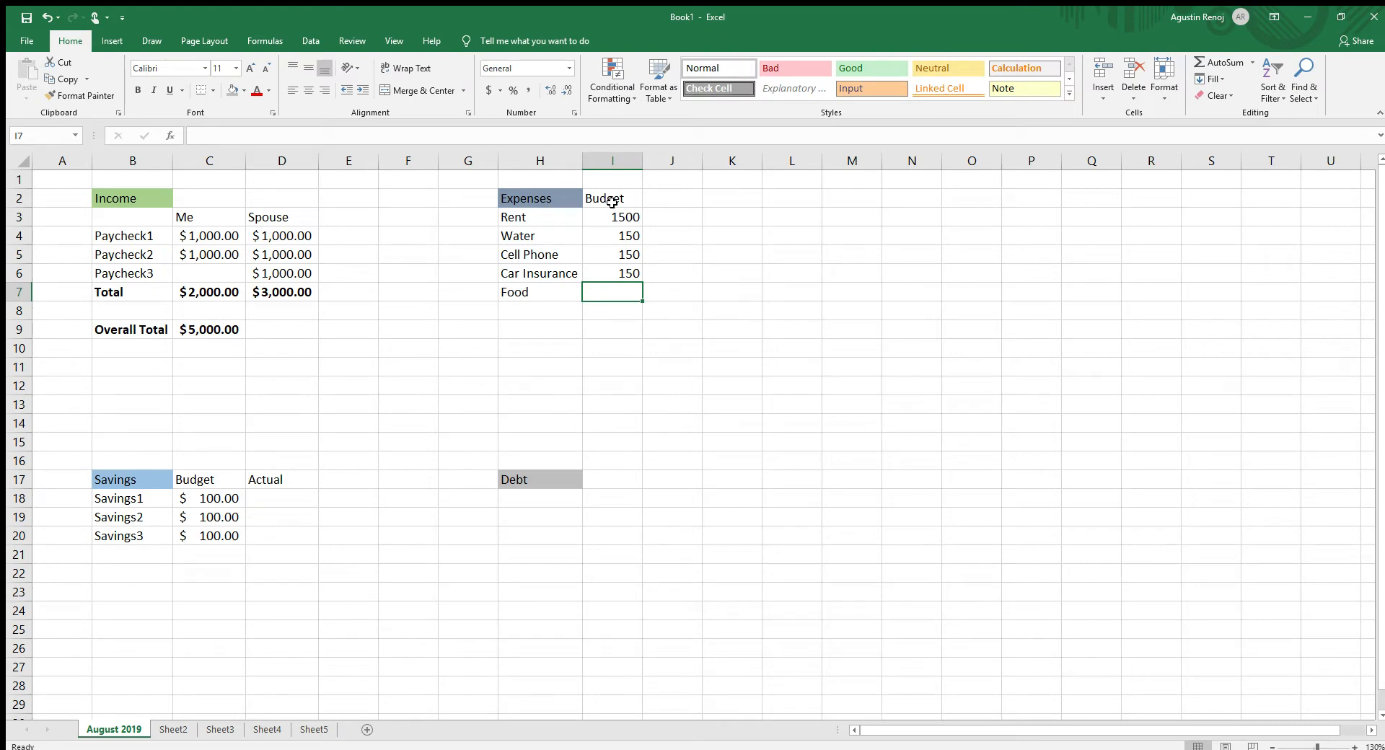
text(500)
key(Return)
key(Right)
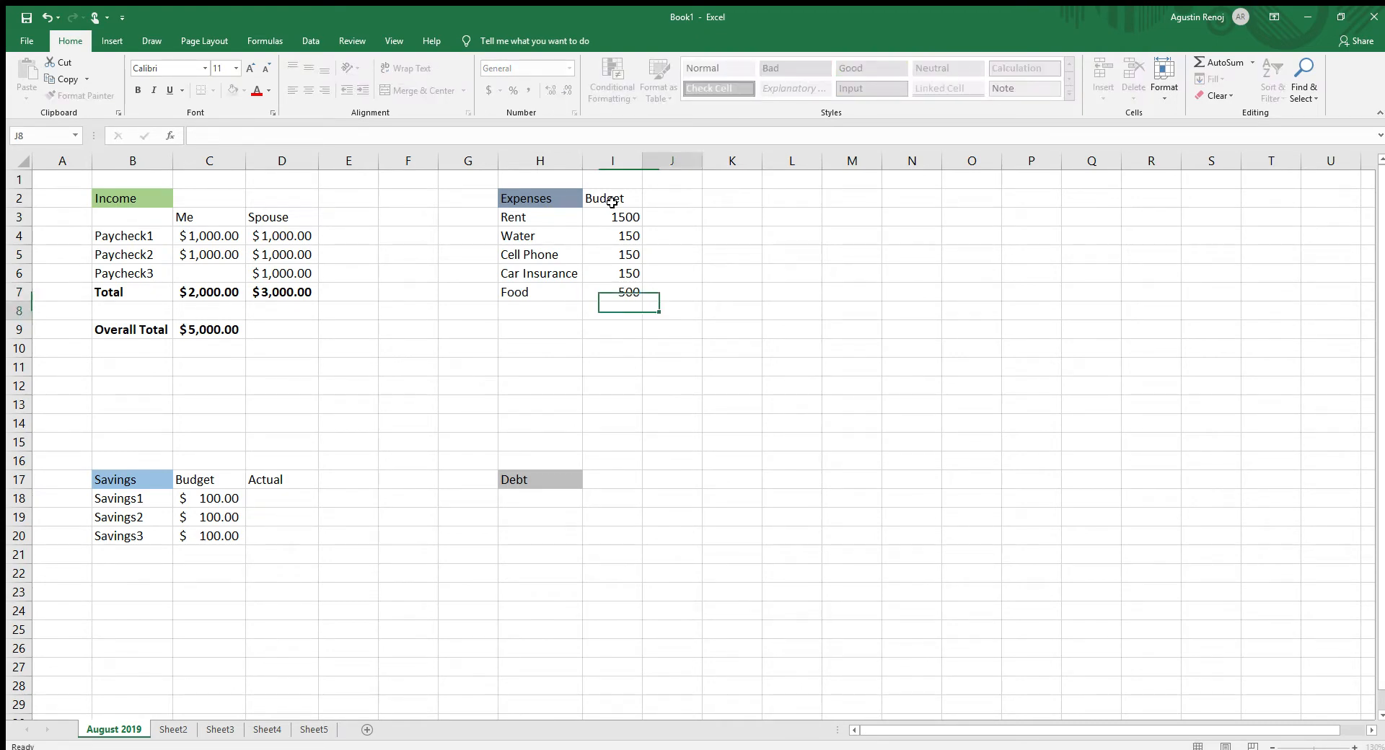
- Apply the dollar accounting number format to cells I3:J10 and add the heading "Actual" in J2
drag(610, 215, 700, 345)
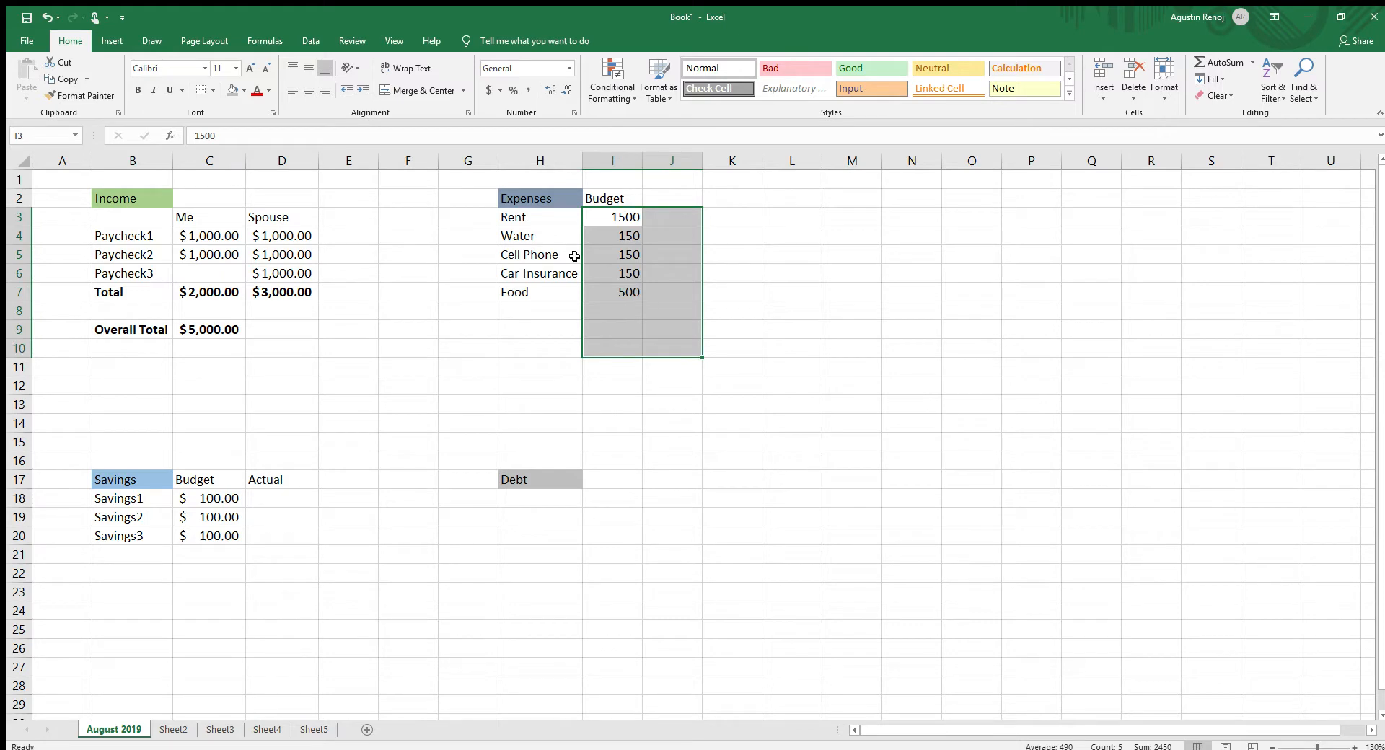
click(486, 88)
click(685, 198)
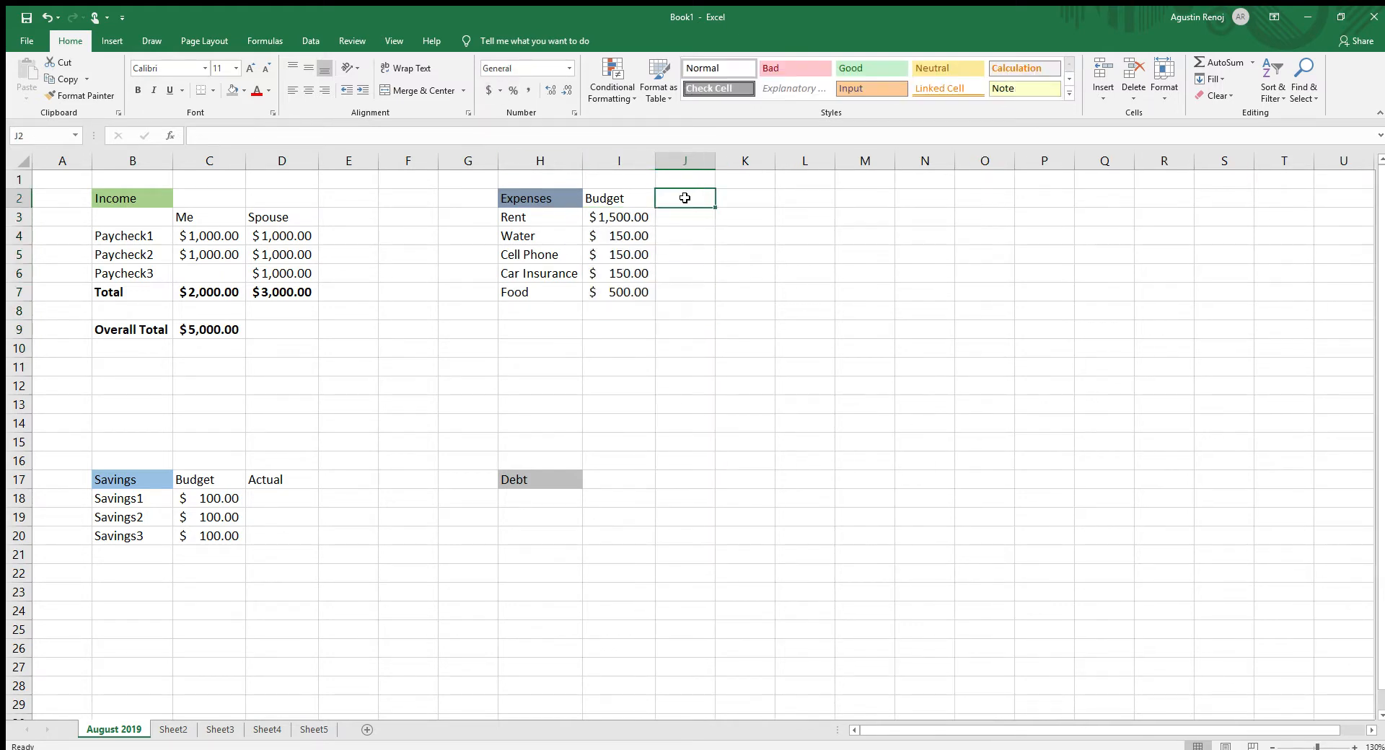
text(Actual)
key(Return)
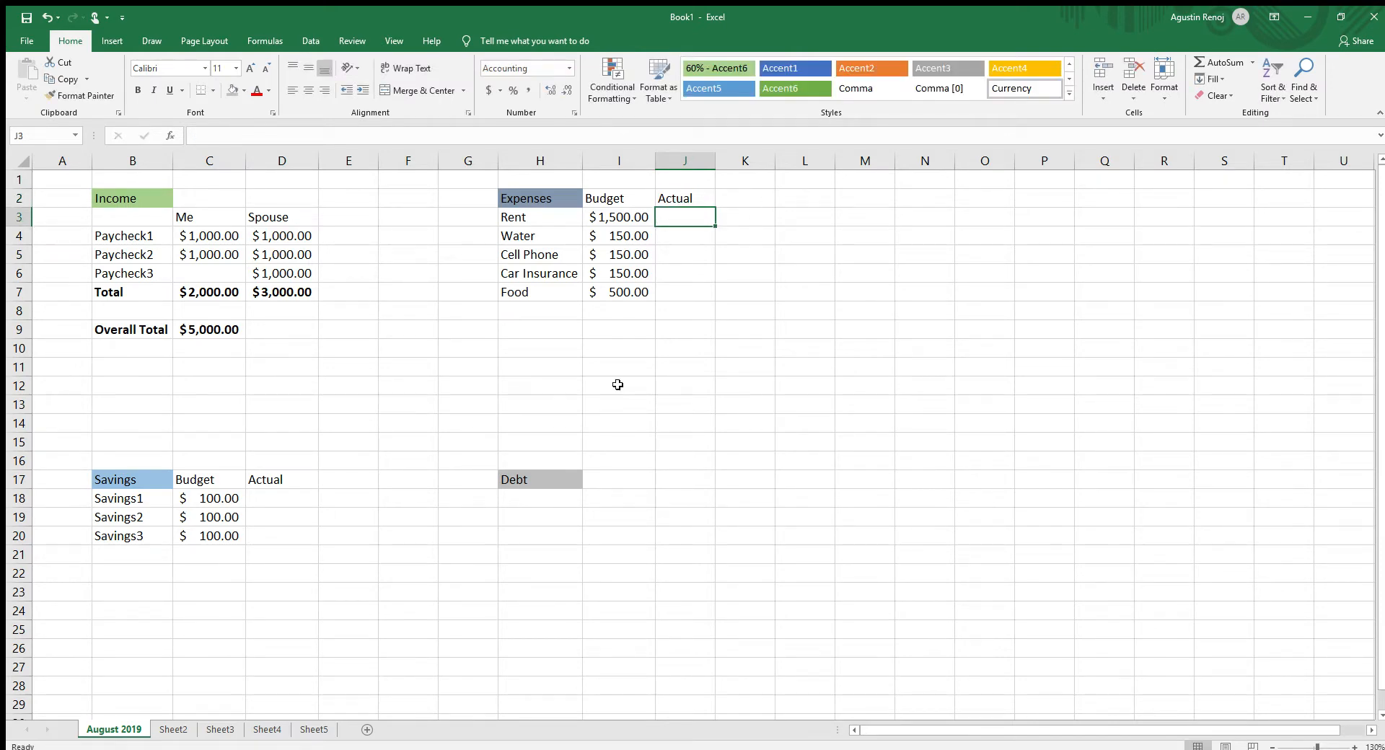
- List the debt items Student Loans and Credit Card in cells H18:H19 under the Debt heading
click(553, 493)
text(Stud)
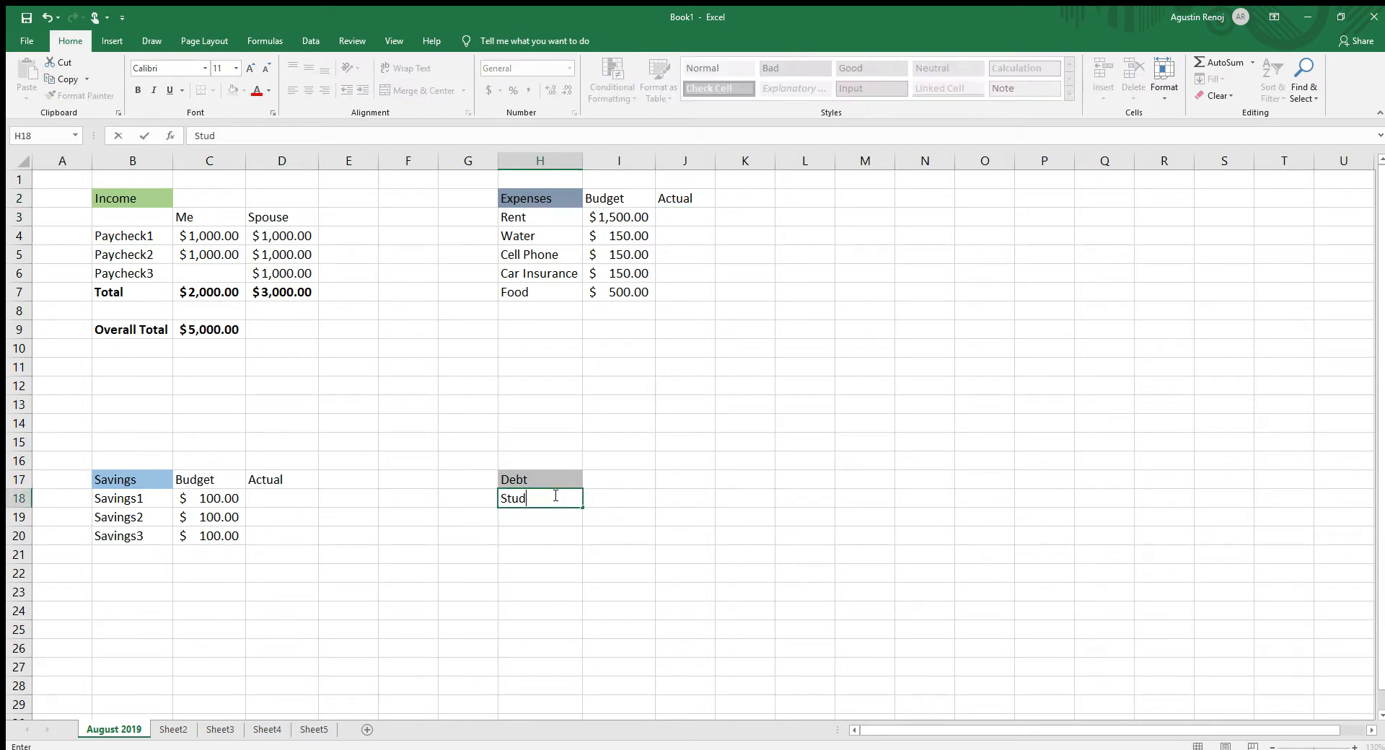
text(ent Loans)
key(Return)
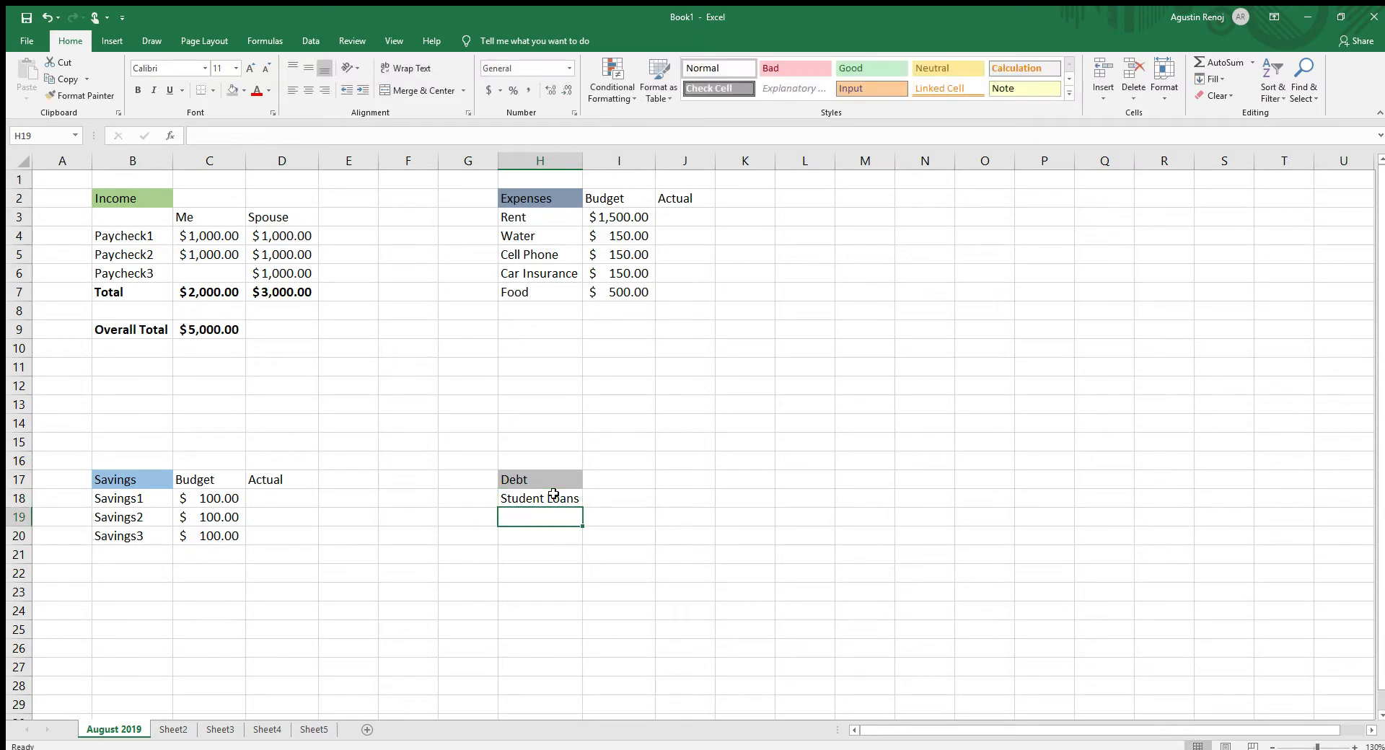
text(Credit Card)
key(Return)
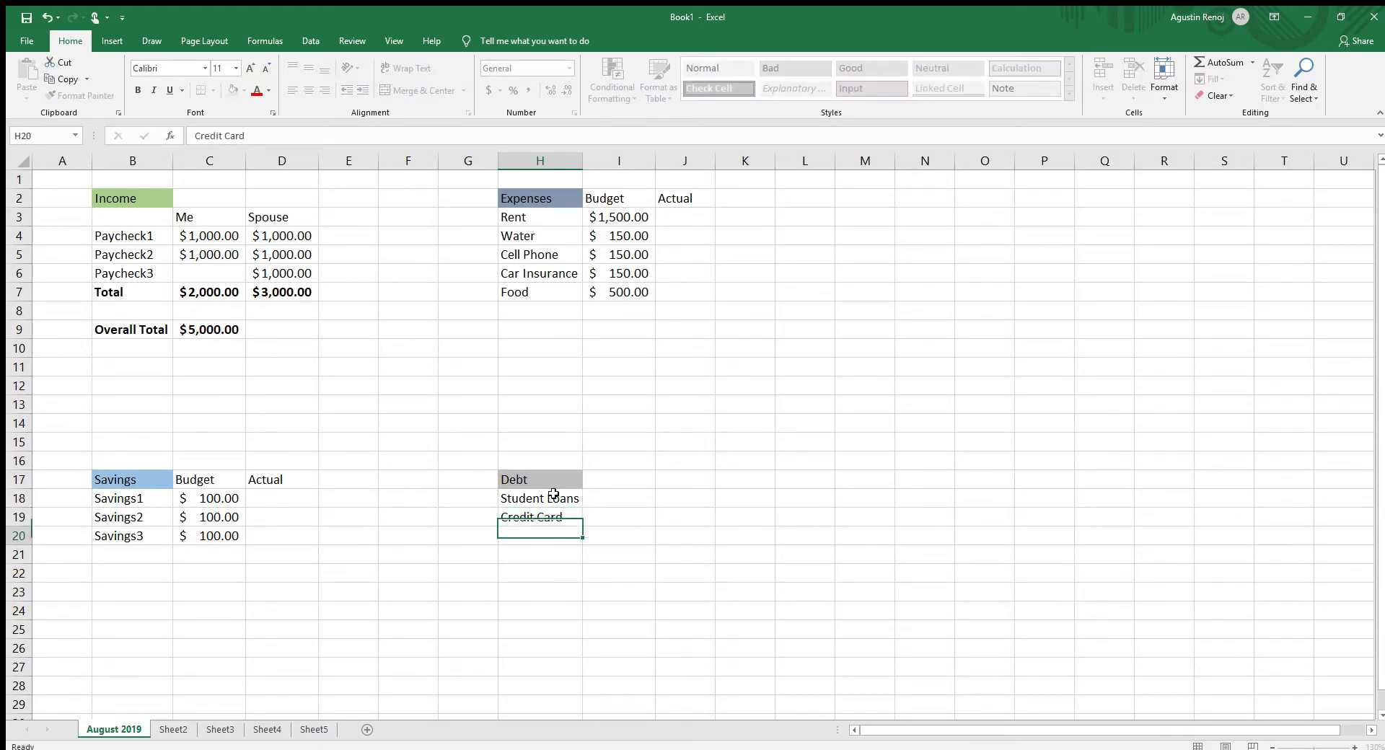
- Add the column heading "Budget" in I17 beside Debt and enter 400 for Student Loans and 300 for Credit Card
click(629, 482)
text(Bud)
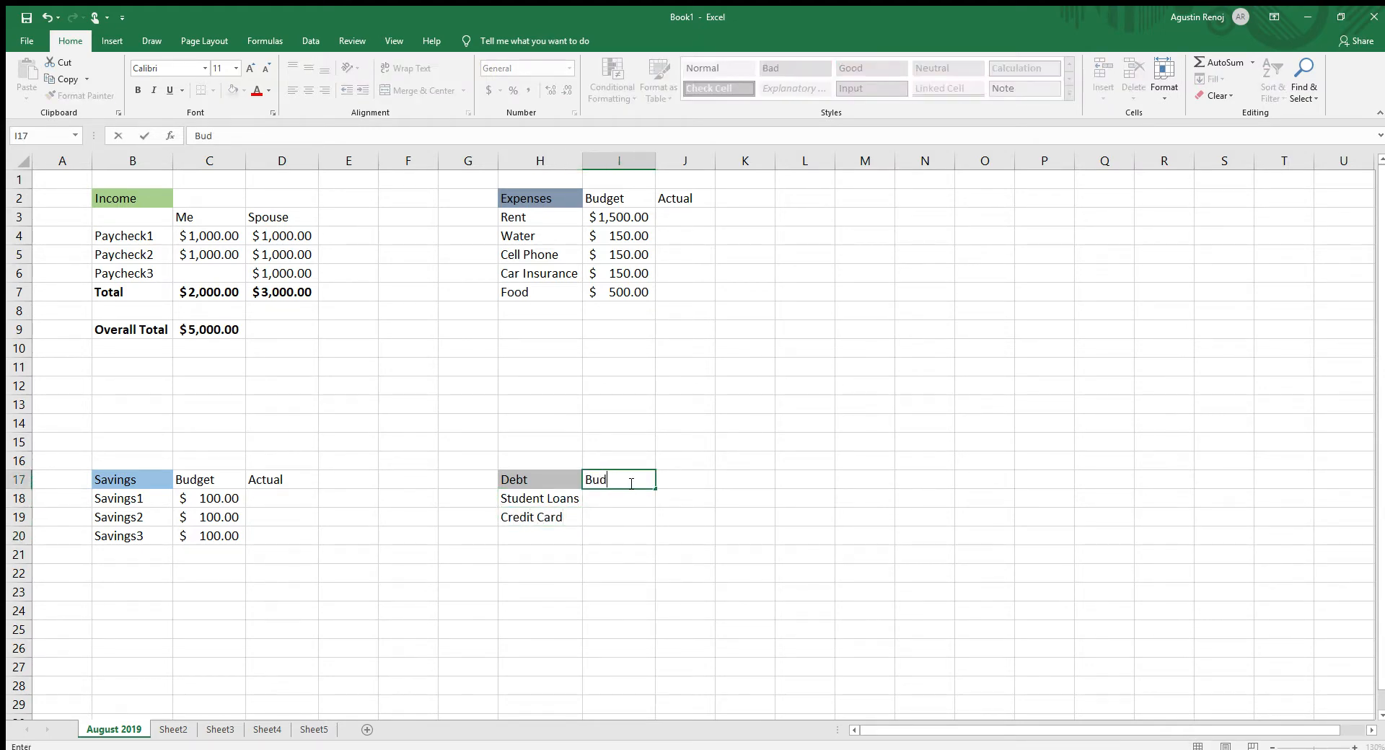
text(get)
key(Return)
text(400)
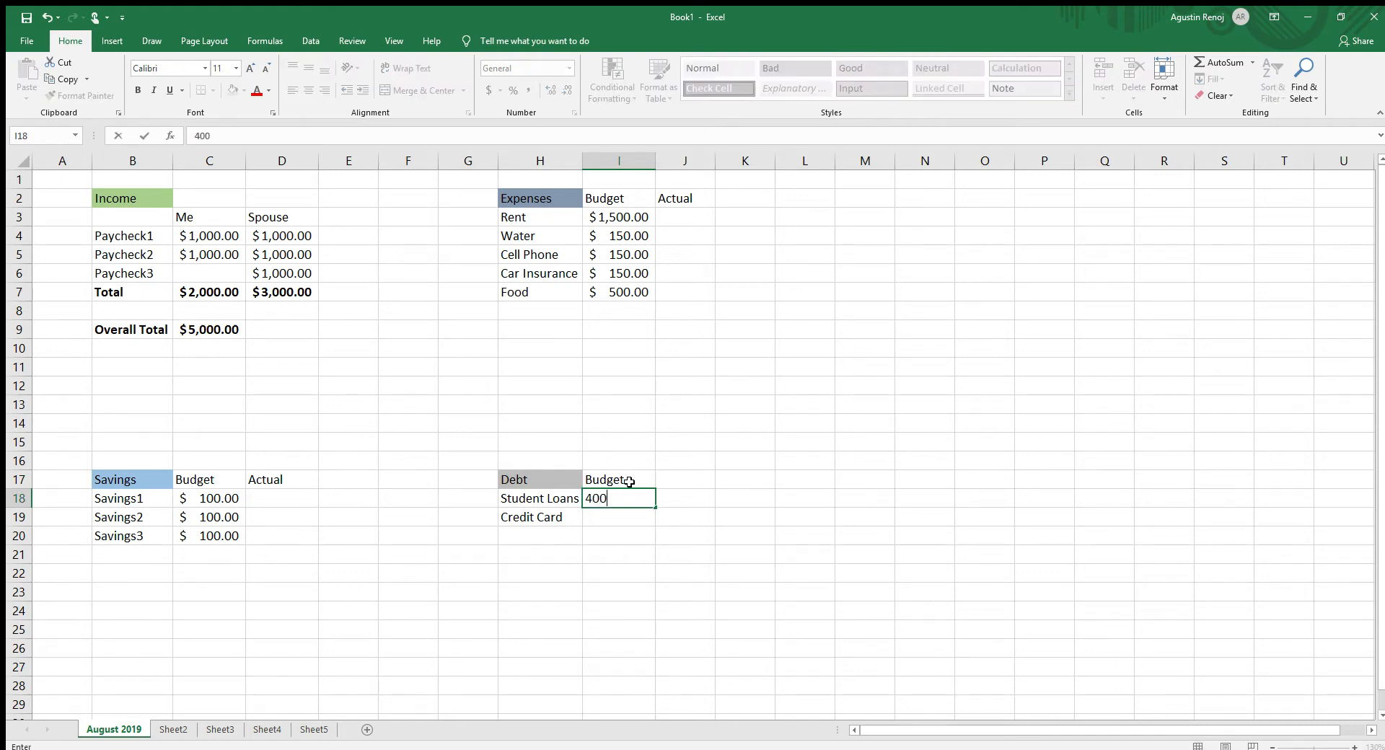
key(Return)
text(3)
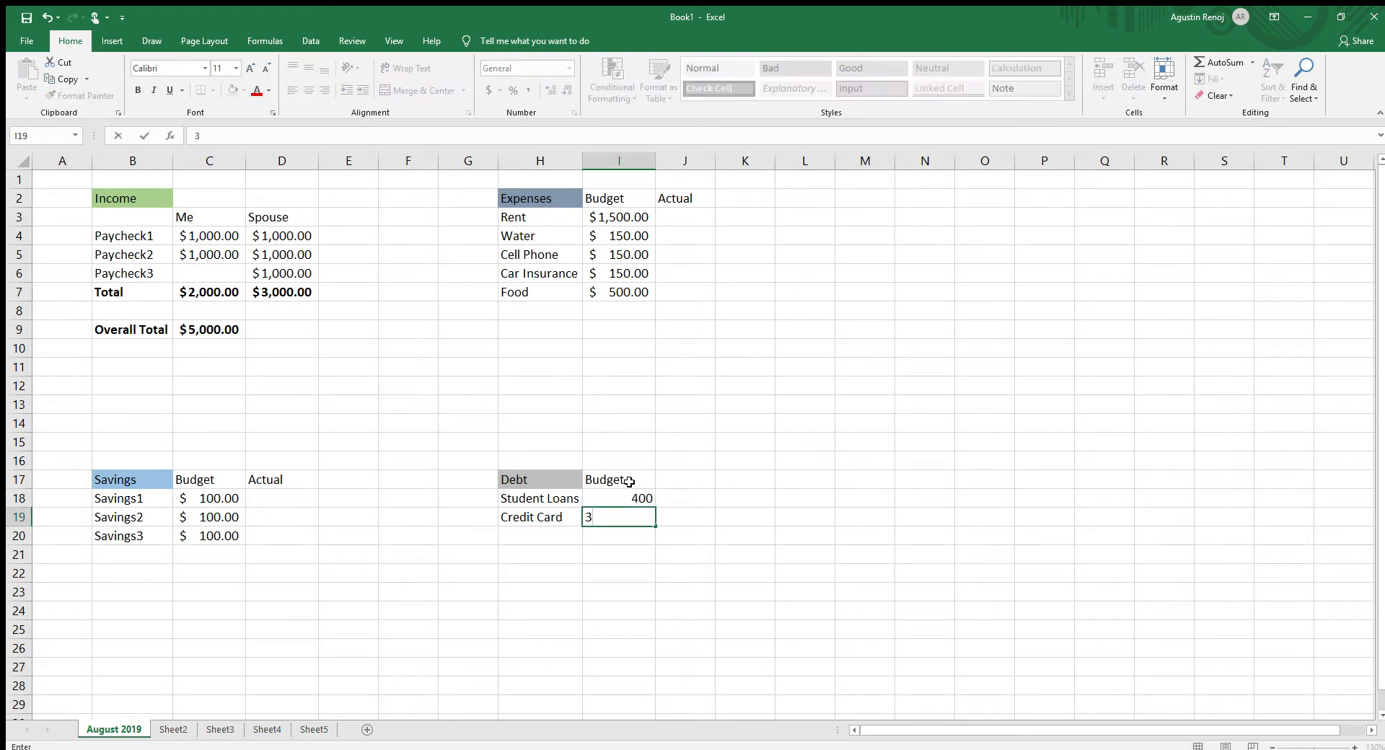
text(00)
key(Return)
- Apply the dollar accounting number format to the debt cells I18:J21
drag(610, 499, 695, 551)
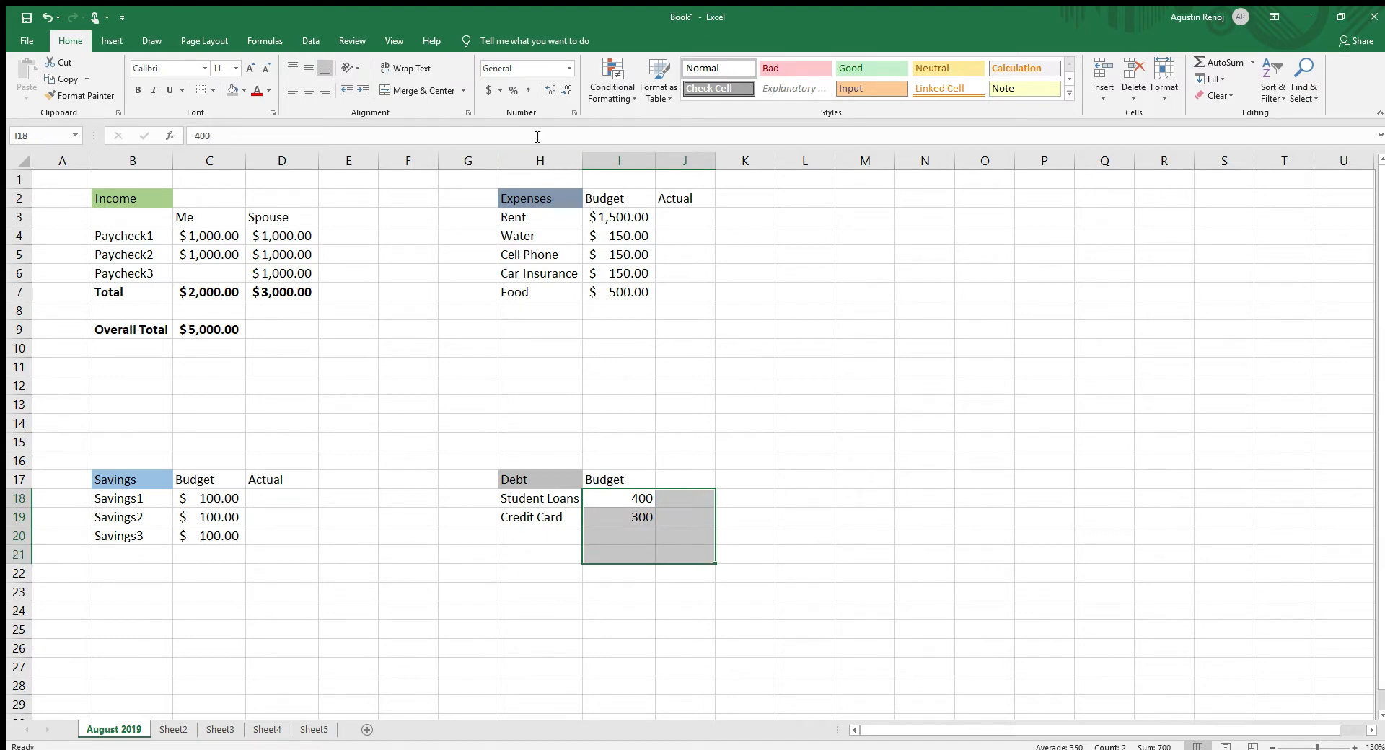
click(488, 90)
click(671, 456)
click(629, 465)
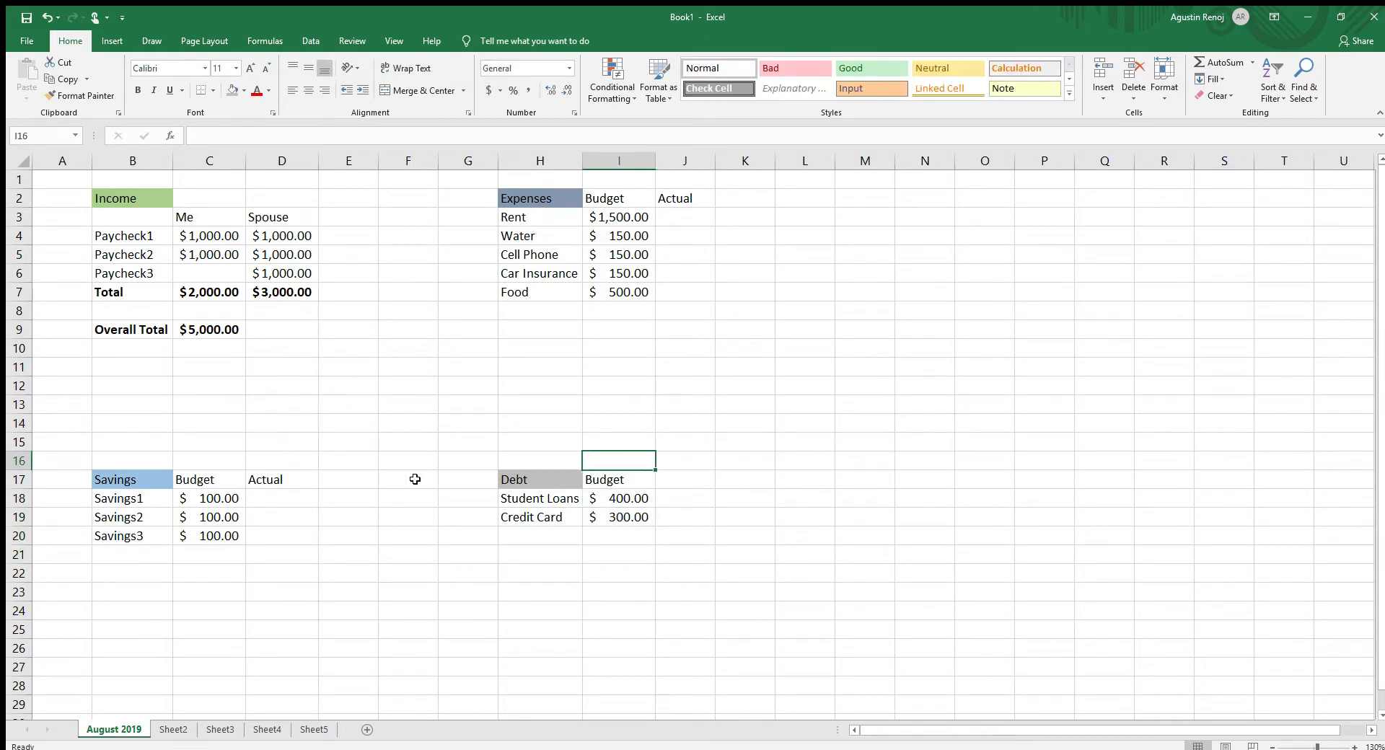
- Use AutoSum to total the Savings budget in C22, the Expenses budget in I9 and the Debt budget in I21
drag(215, 499, 210, 566)
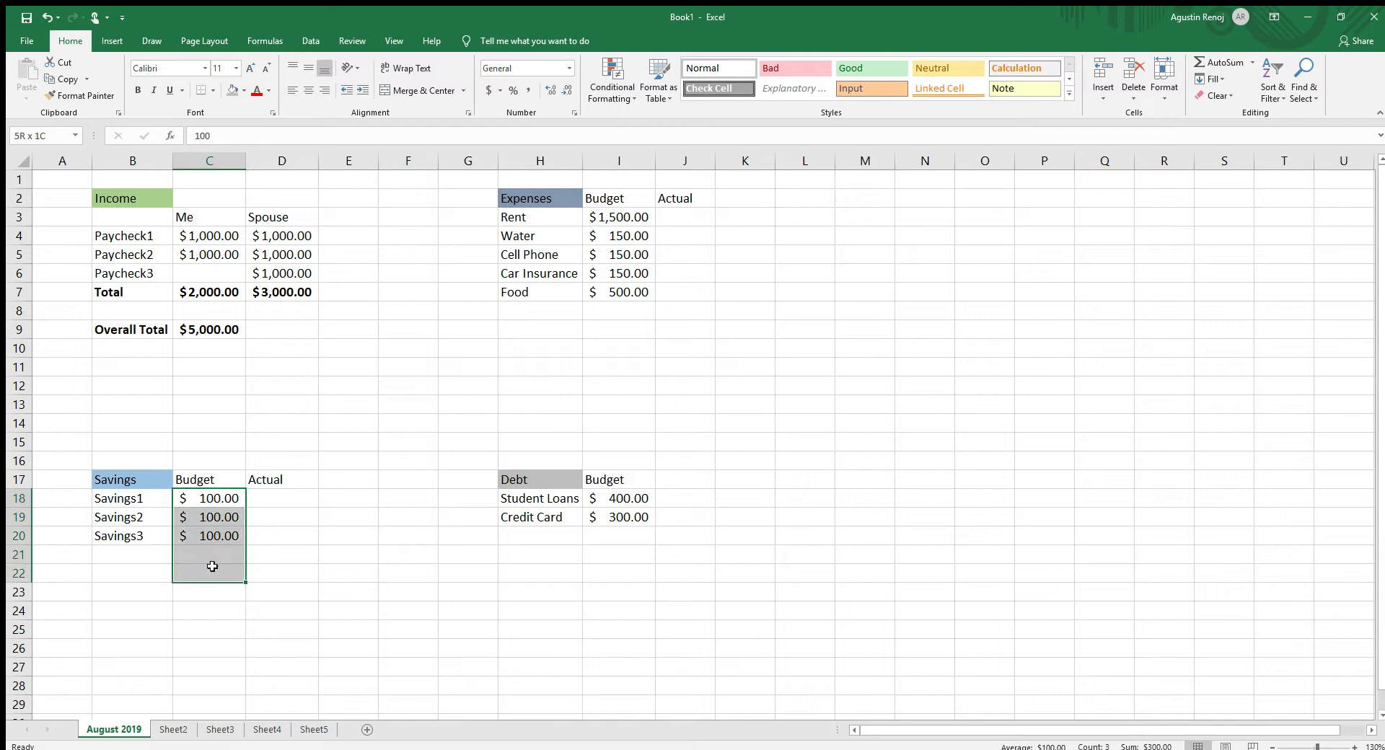
click(1219, 62)
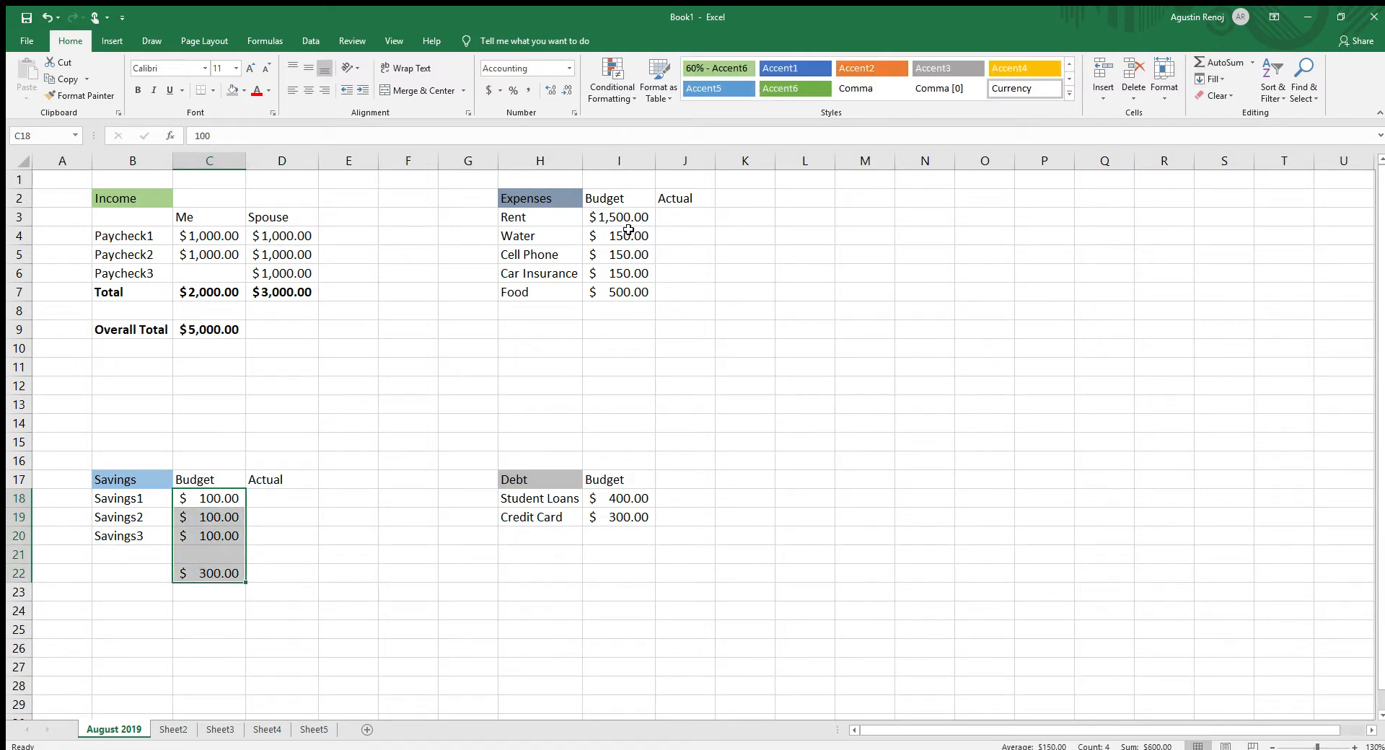
drag(625, 214, 624, 331)
click(1219, 63)
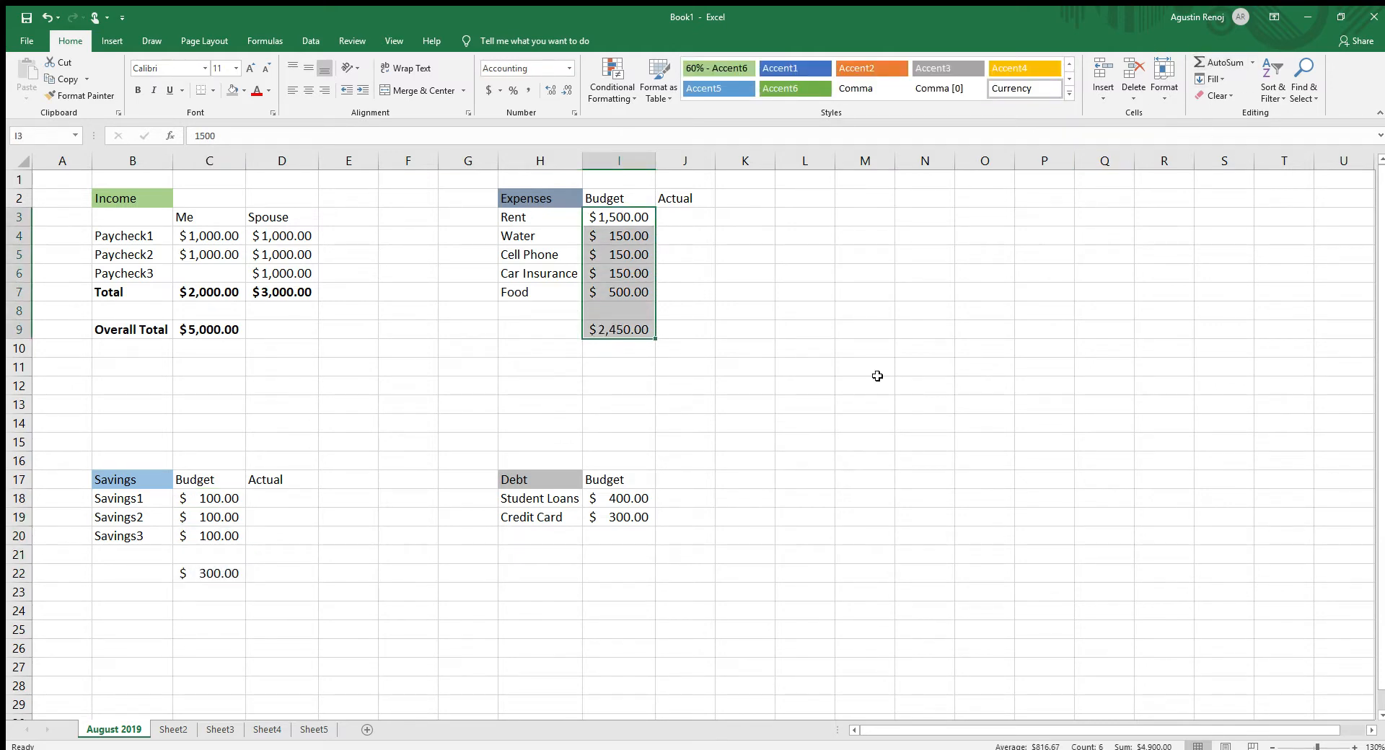
drag(622, 497, 624, 555)
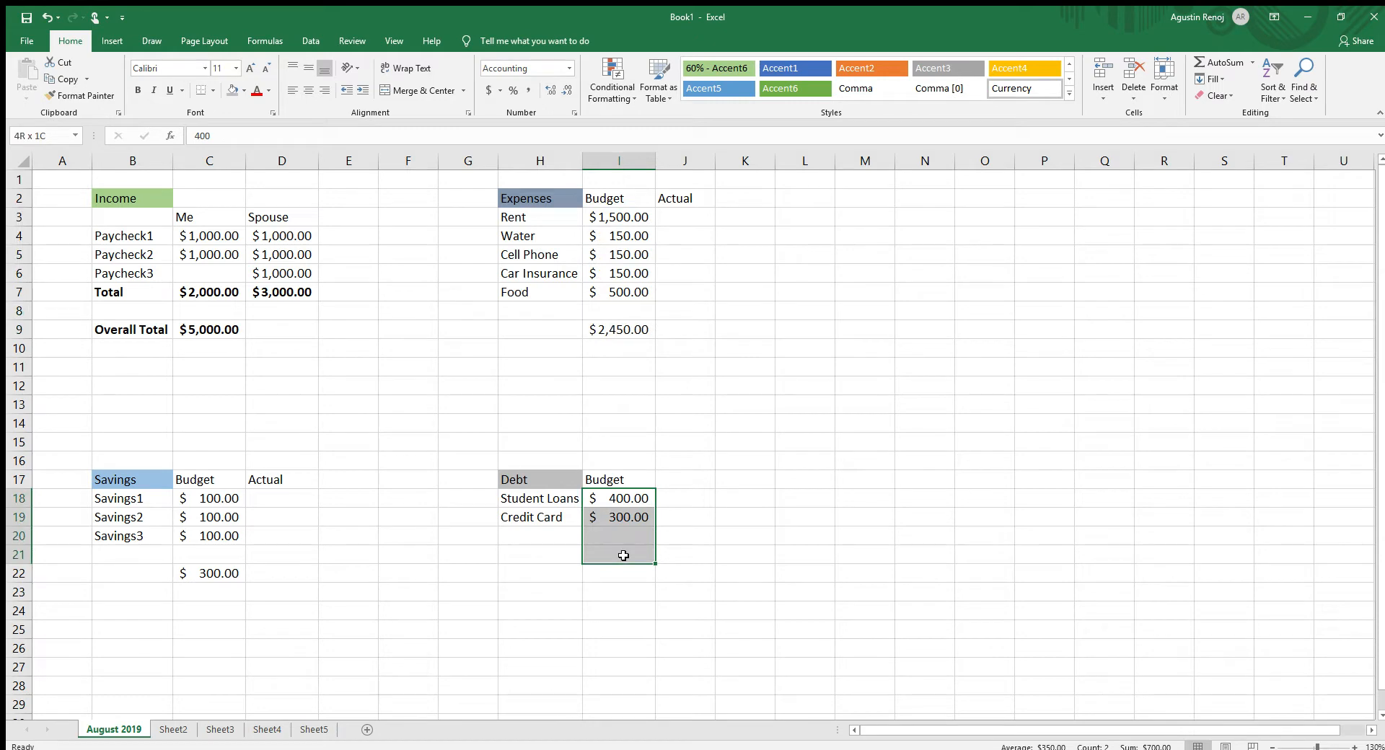
click(1219, 62)
- Make the Expenses, Debt and Savings budget totals in I9, I21 and C22 bold
click(630, 329)
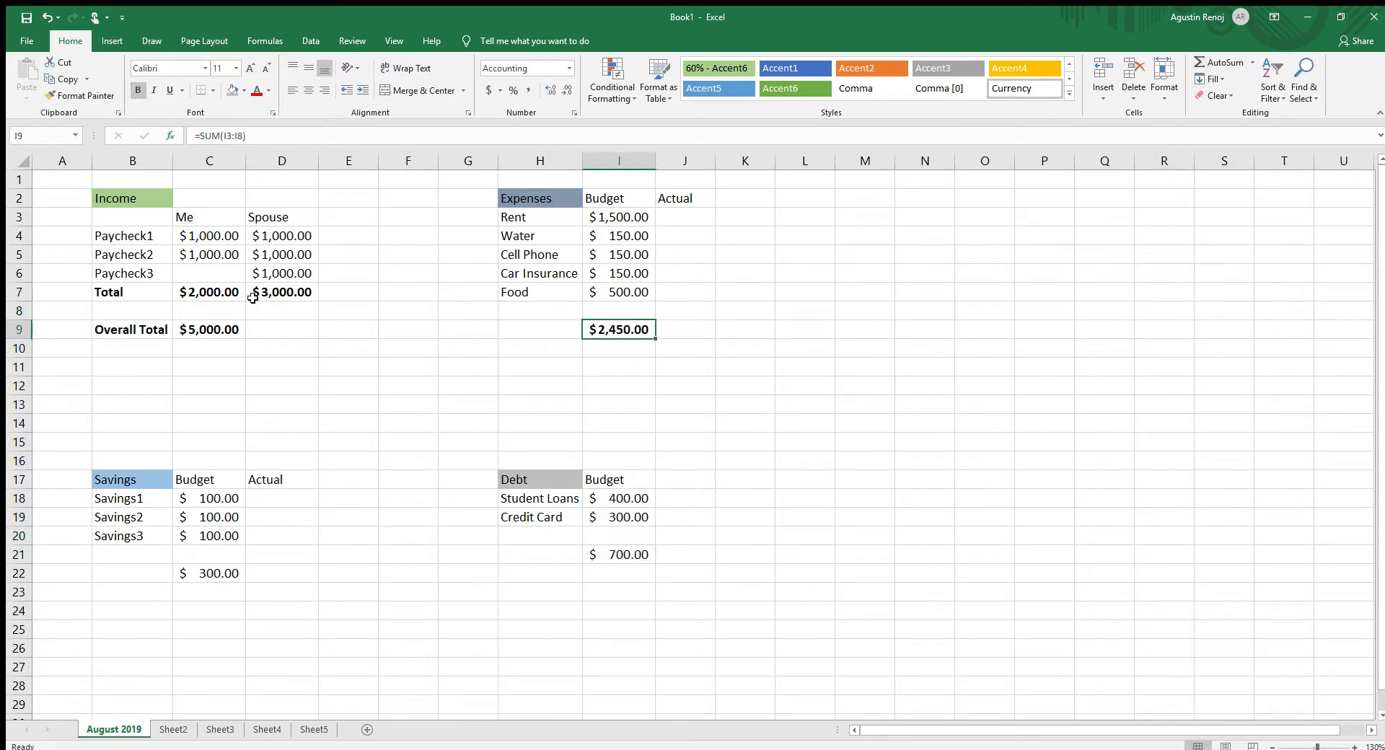
click(639, 557)
click(137, 90)
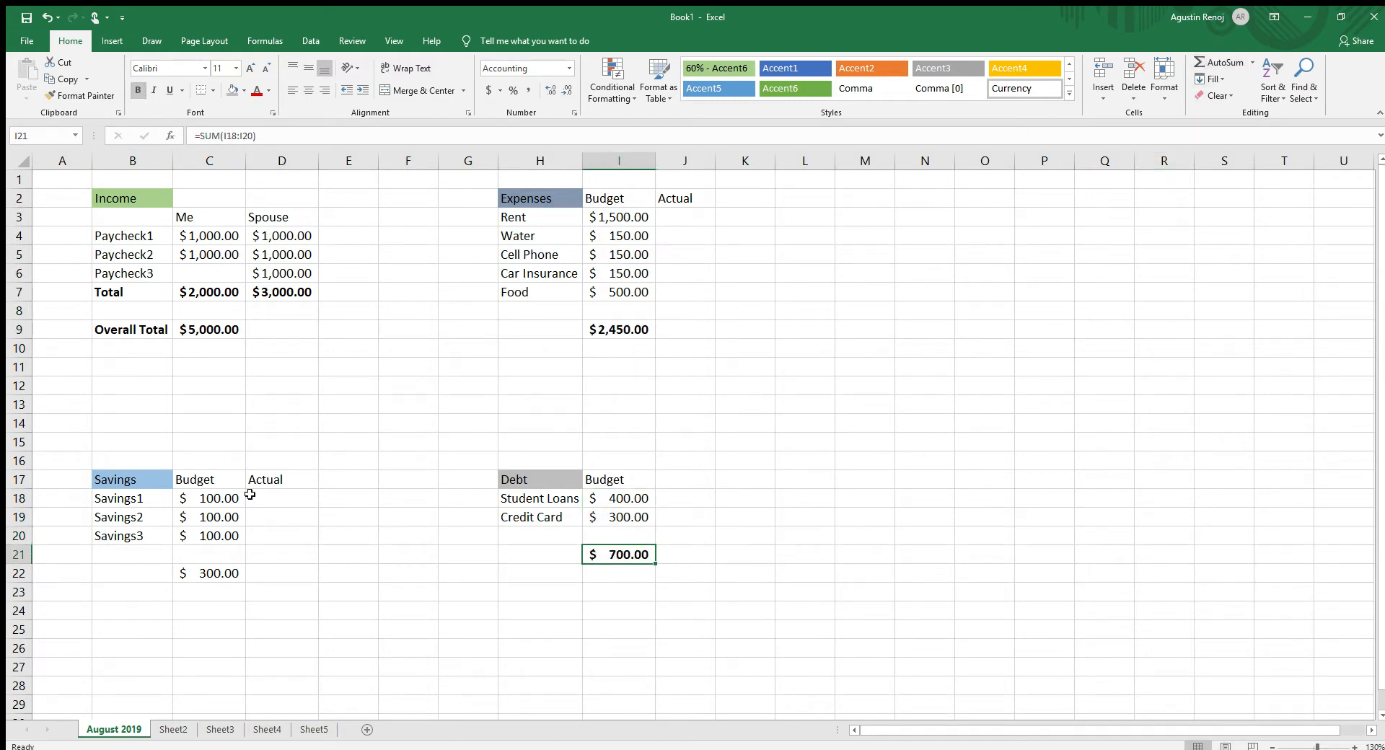
click(213, 572)
click(137, 90)
click(448, 618)
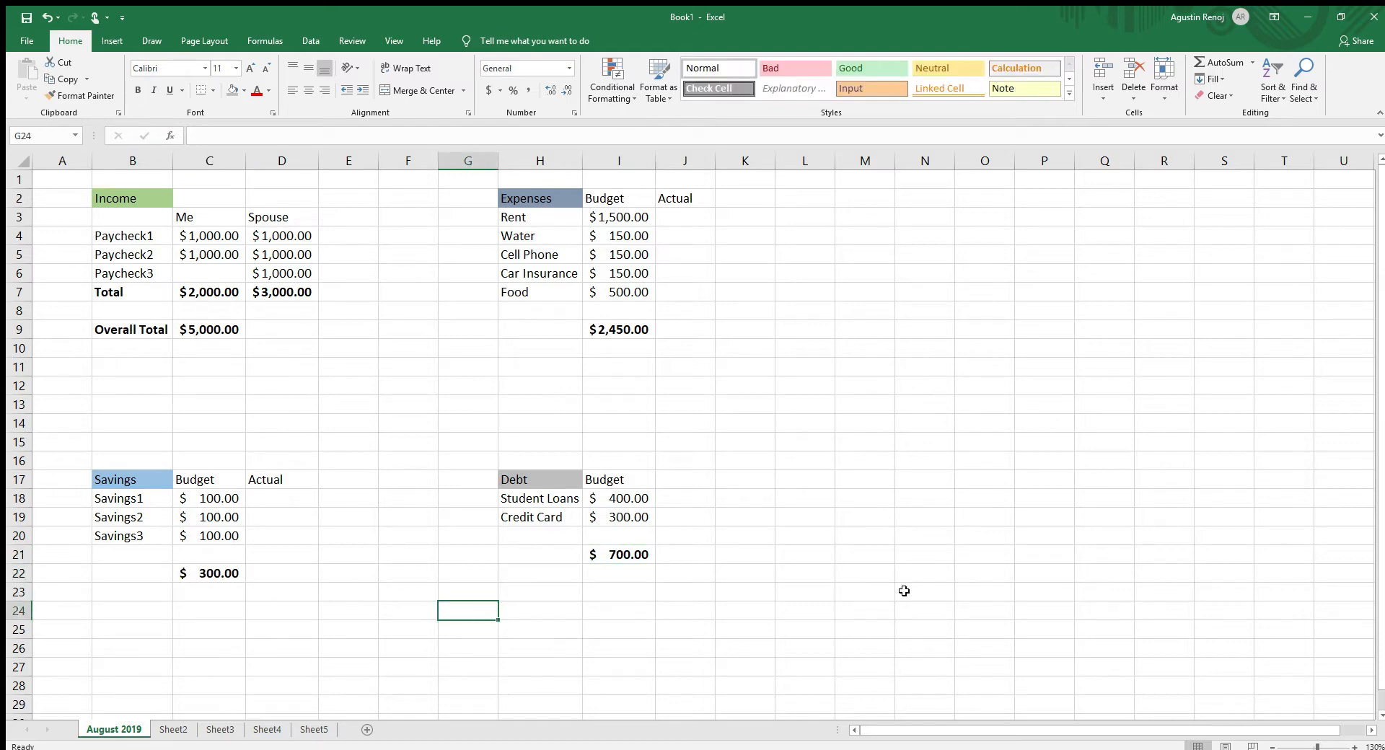
- Start a summary section with the heading "Overall" in cell M2
click(864, 347)
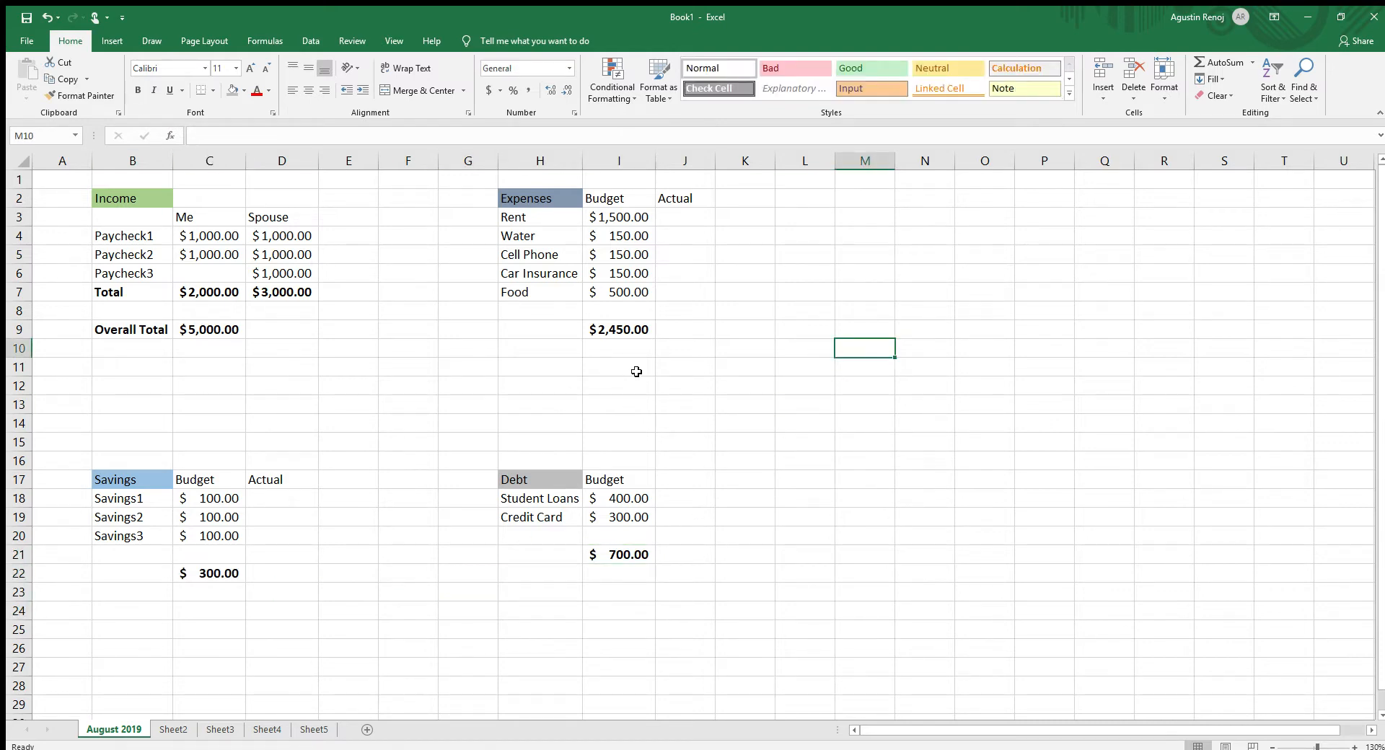
click(721, 293)
click(851, 203)
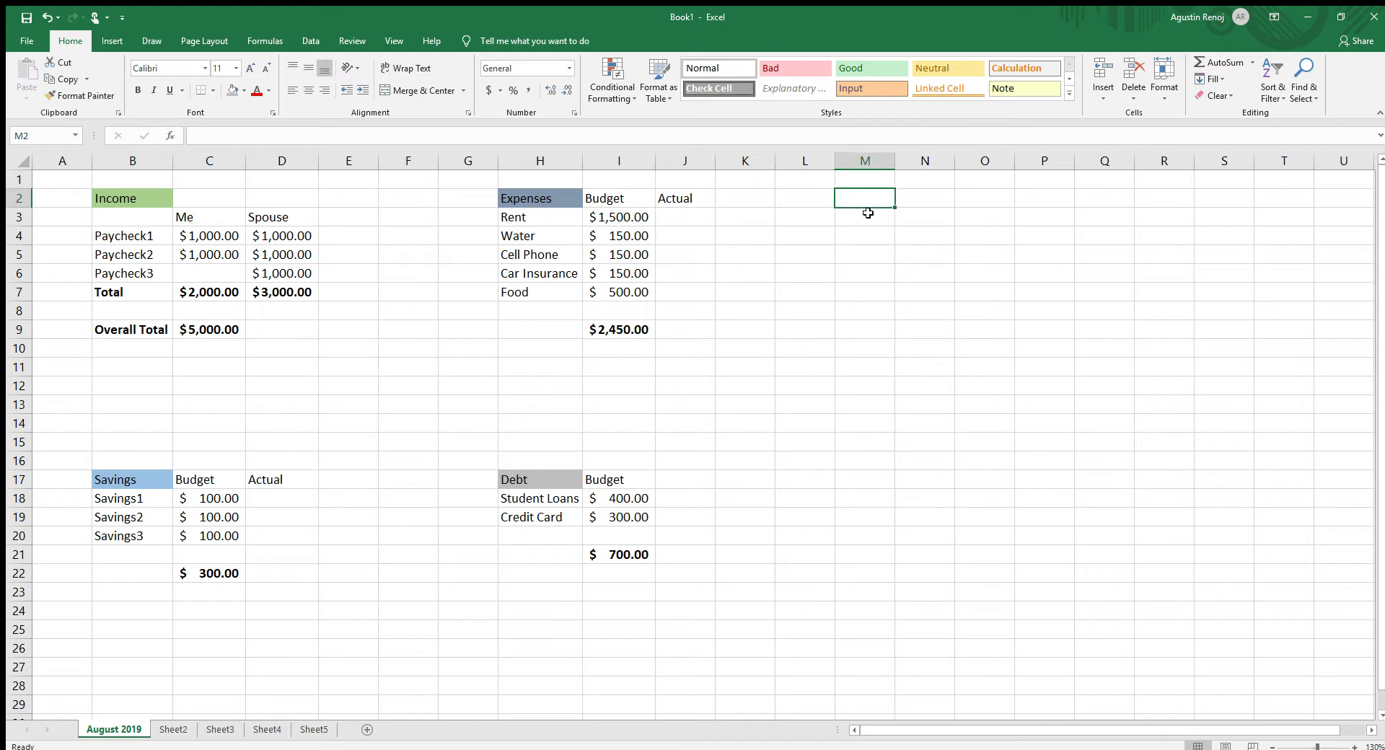
text(Overall)
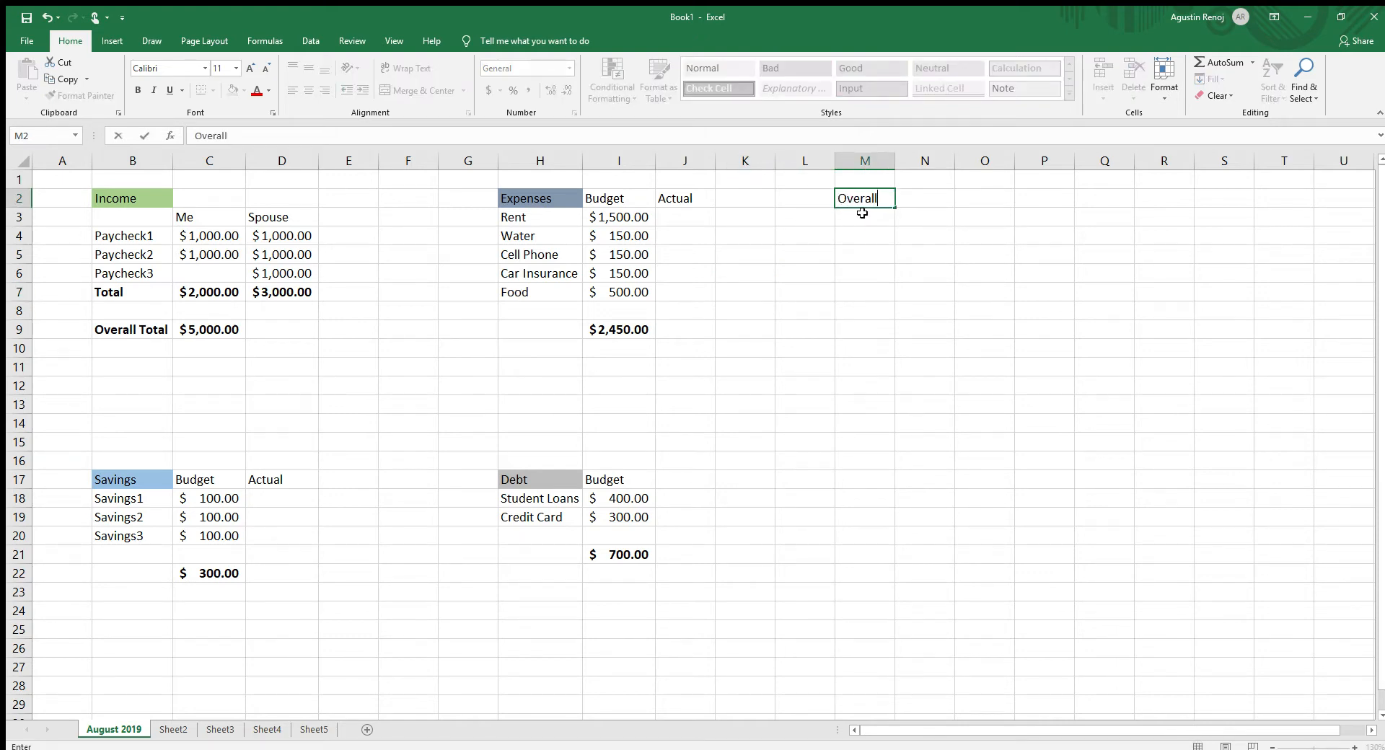
key(Return)
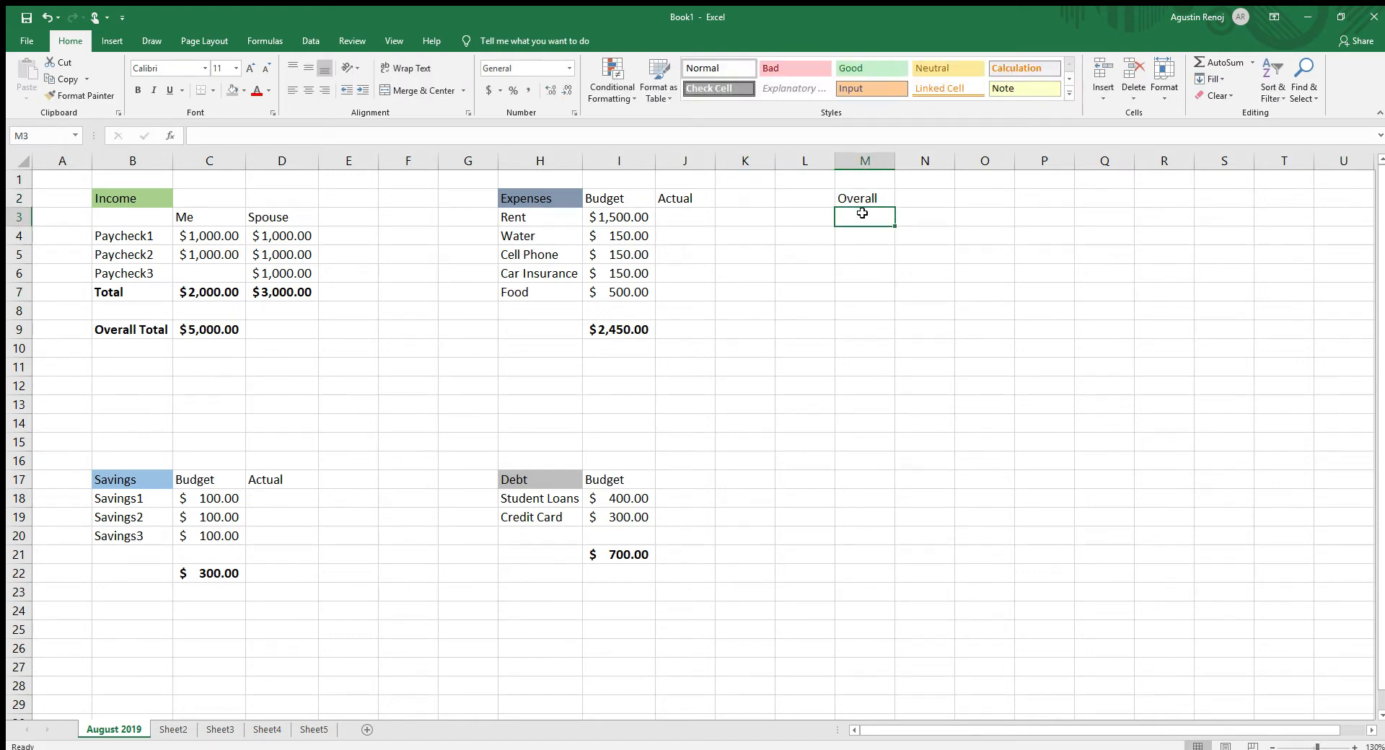
- List the summary labels Income, Savings, Expenses and Debt in cells M3:M6 under the Overall heading
text(Income)
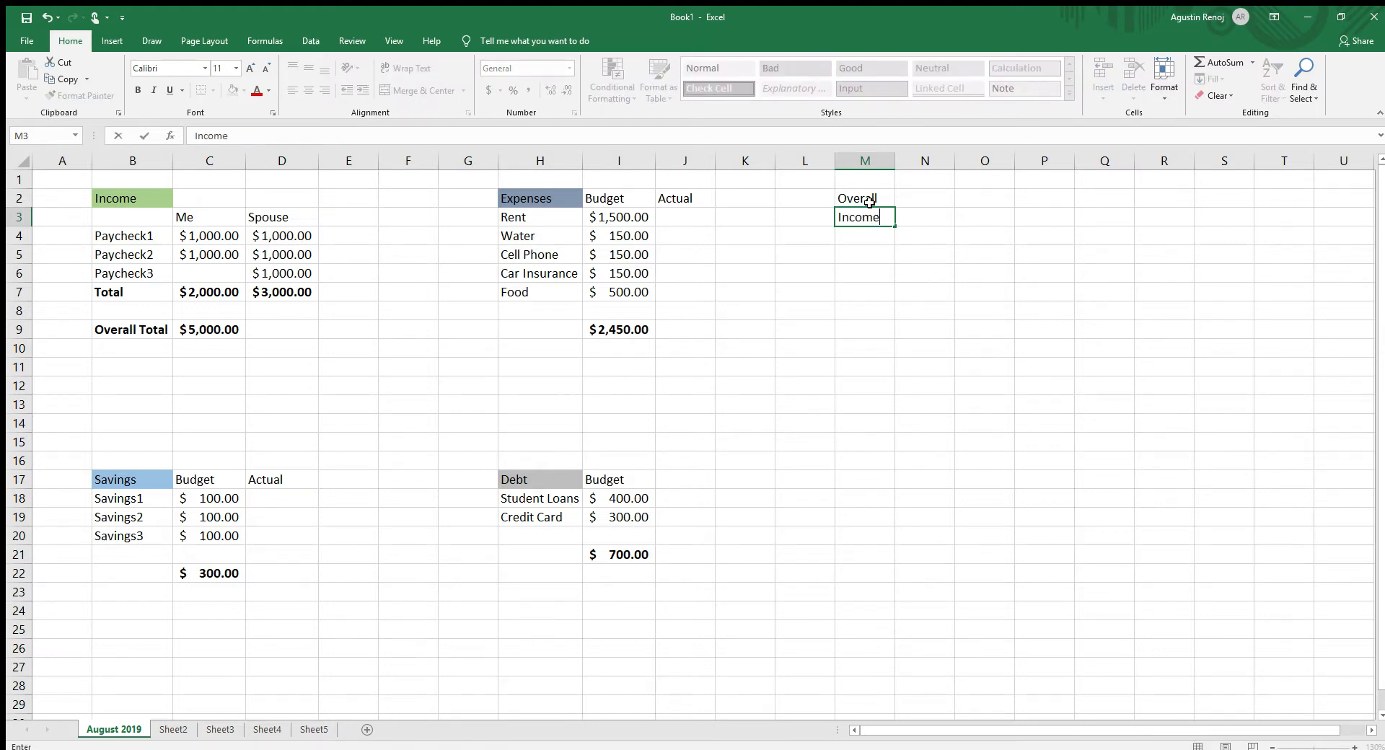
key(Return)
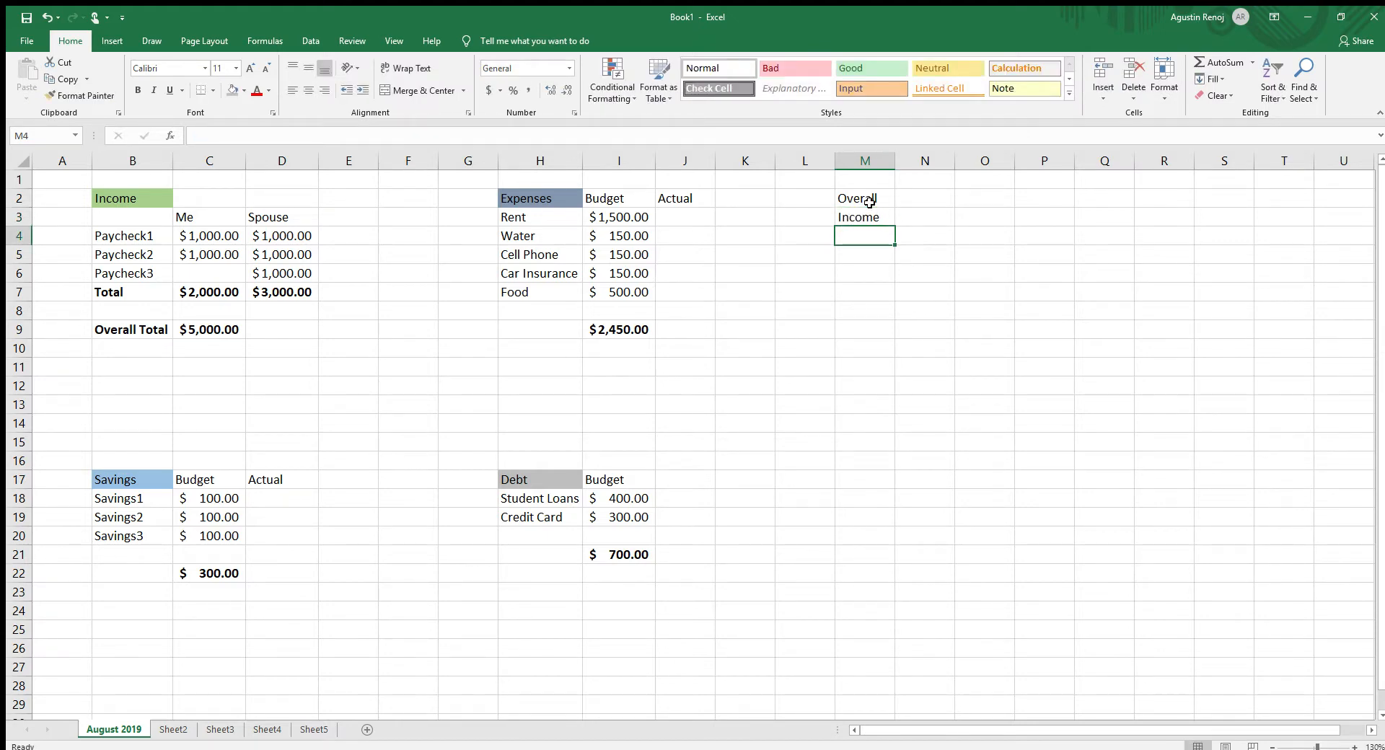
text(Sa)
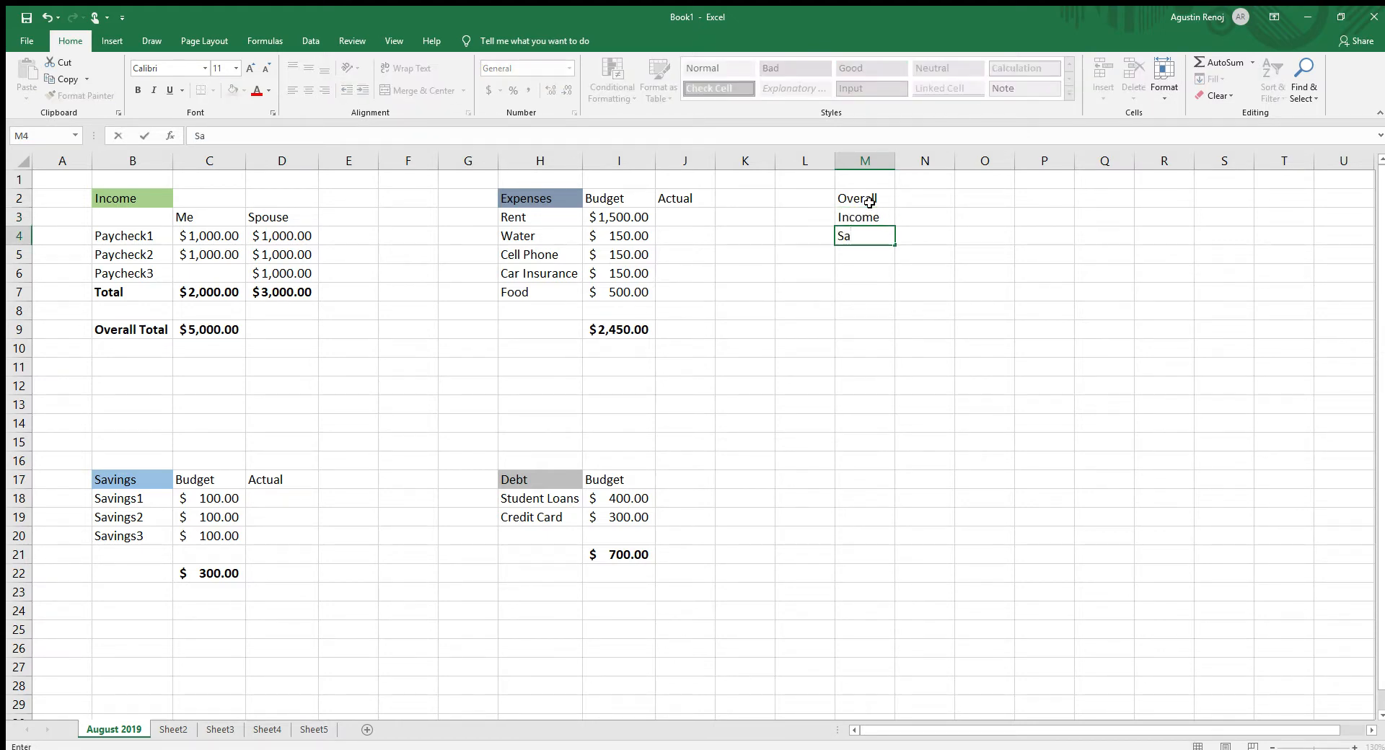
text(vings)
key(Return)
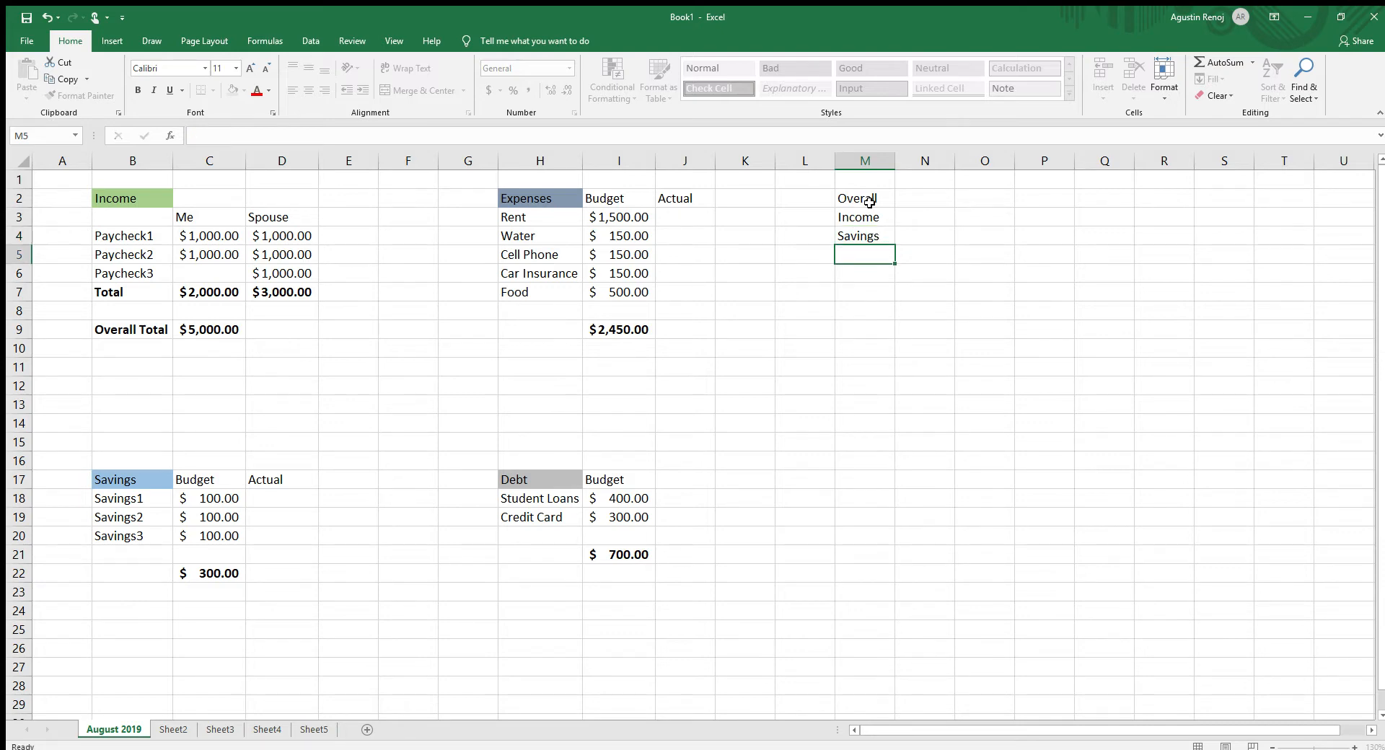
text(Expenses)
key(Return)
text(Debt)
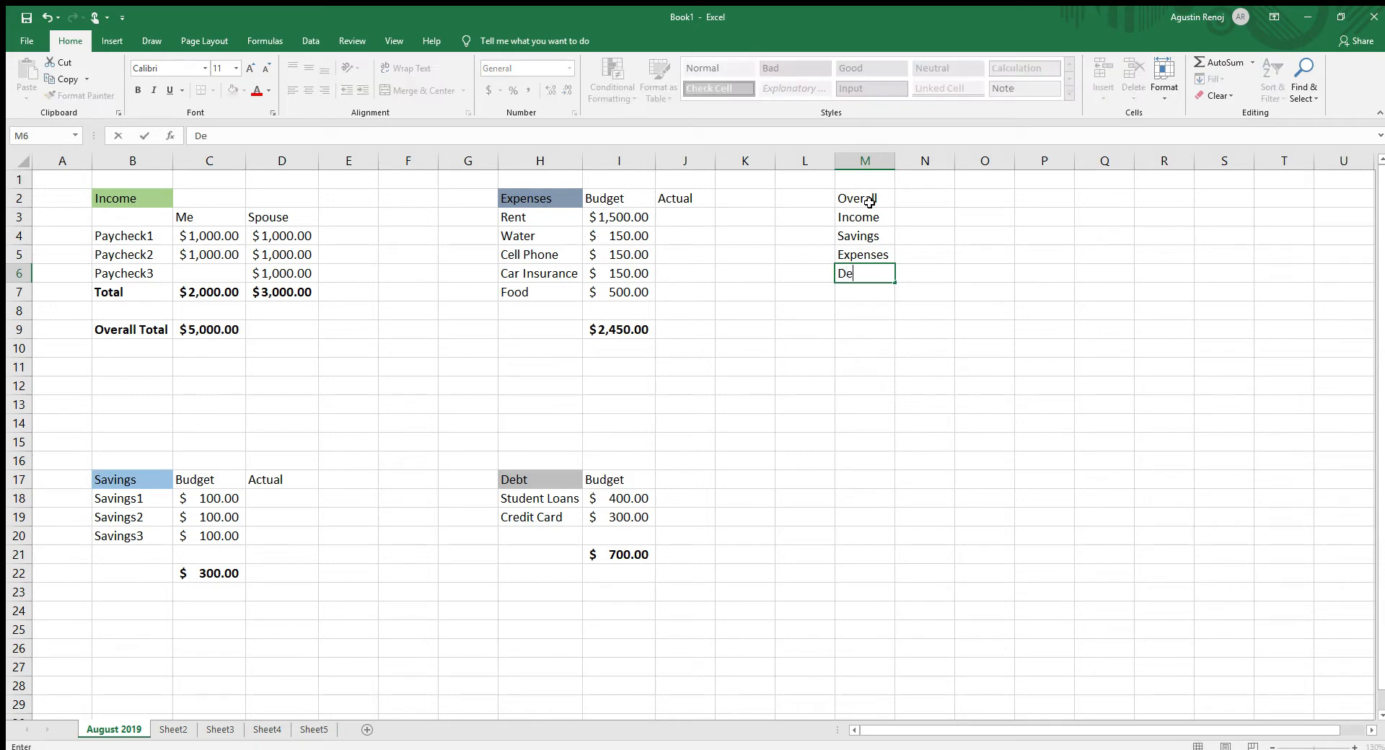
key(Return)
- Add the label "Left Over" in cell M7 below Debt
text(Tot)
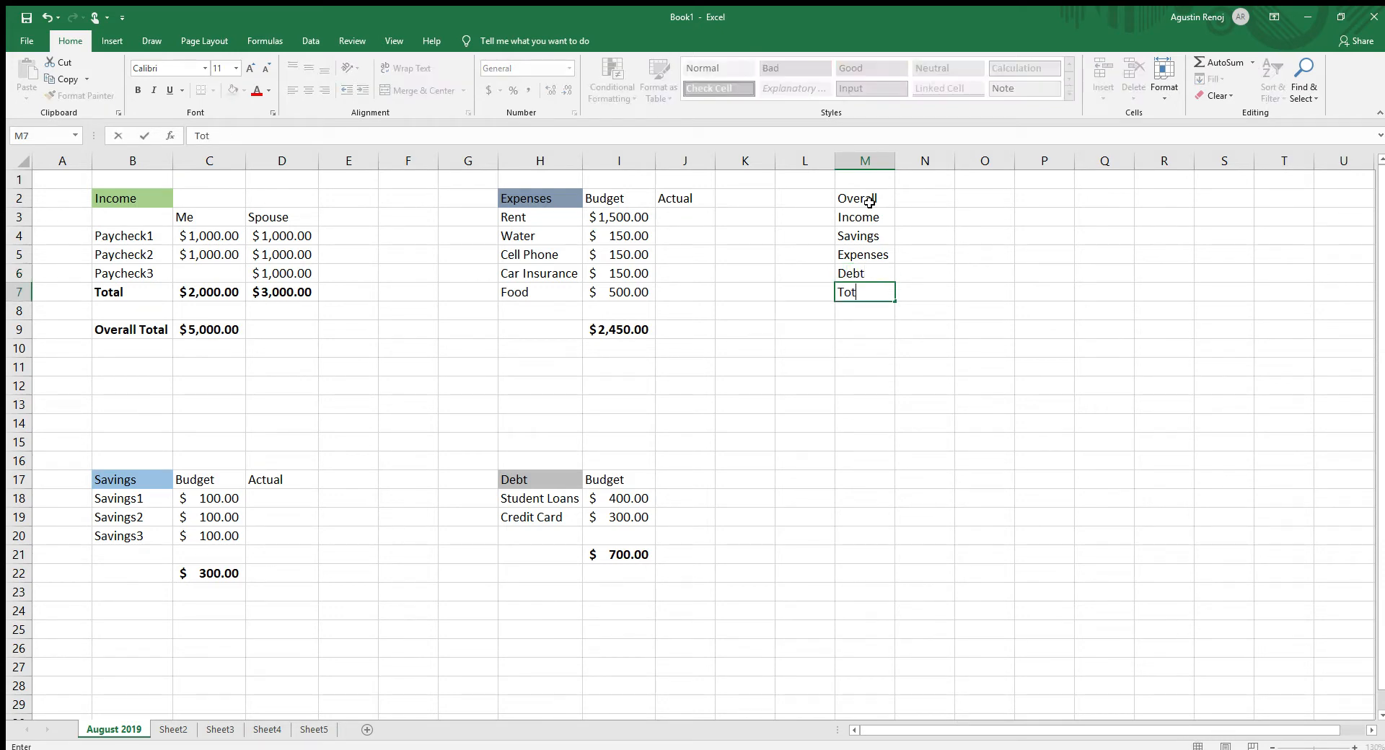
key(BackSpace)
key(BackSpace)
key(BackSpace)
click(825, 325)
- Link the summary Income in N3 to the overall income total C9 and Savings in N4 to the savings total C22
click(915, 229)
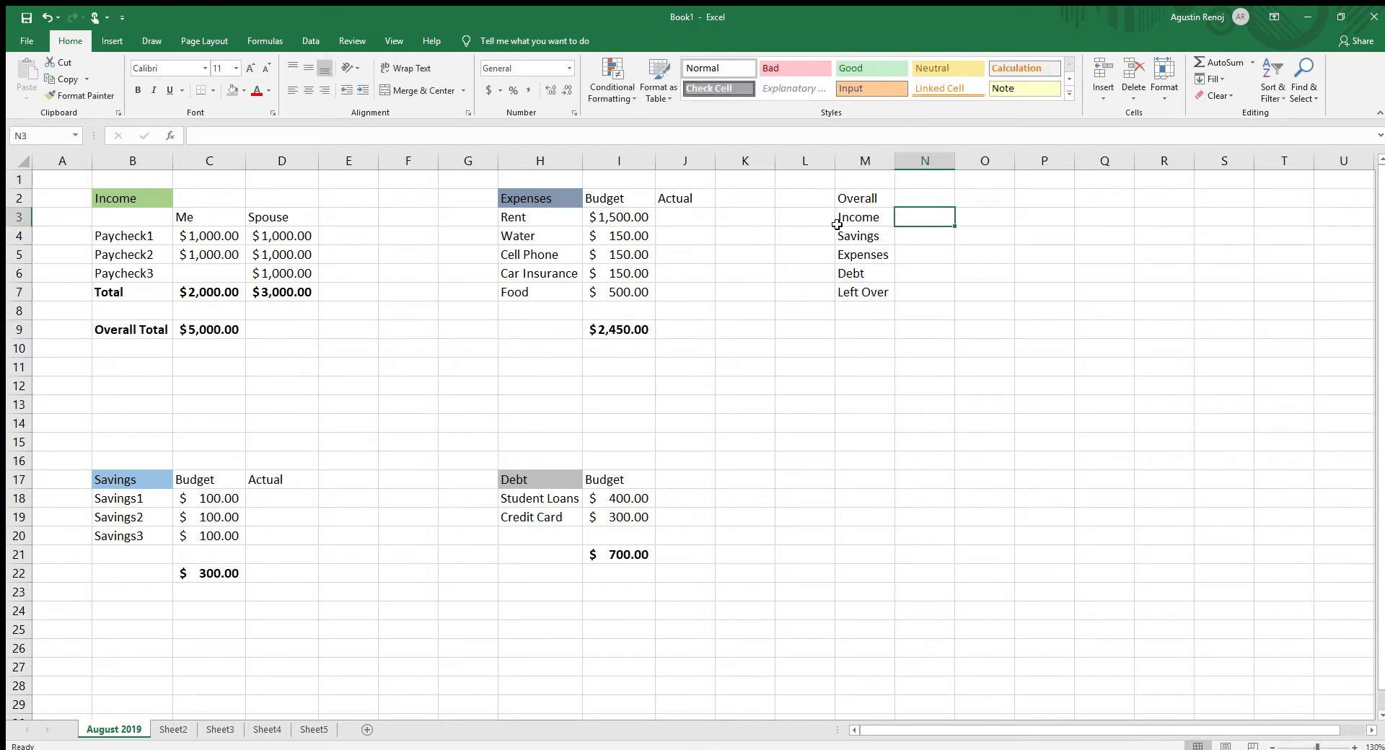
text(=)
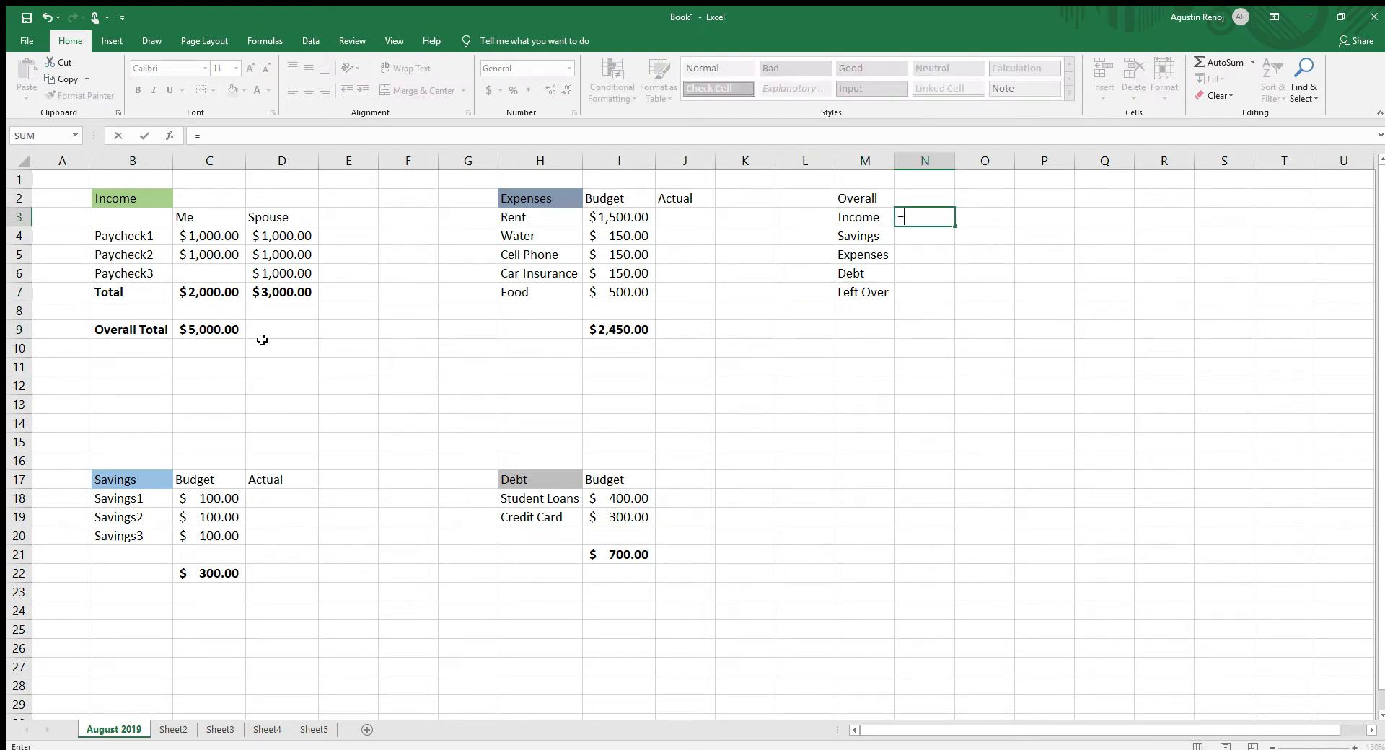
click(208, 330)
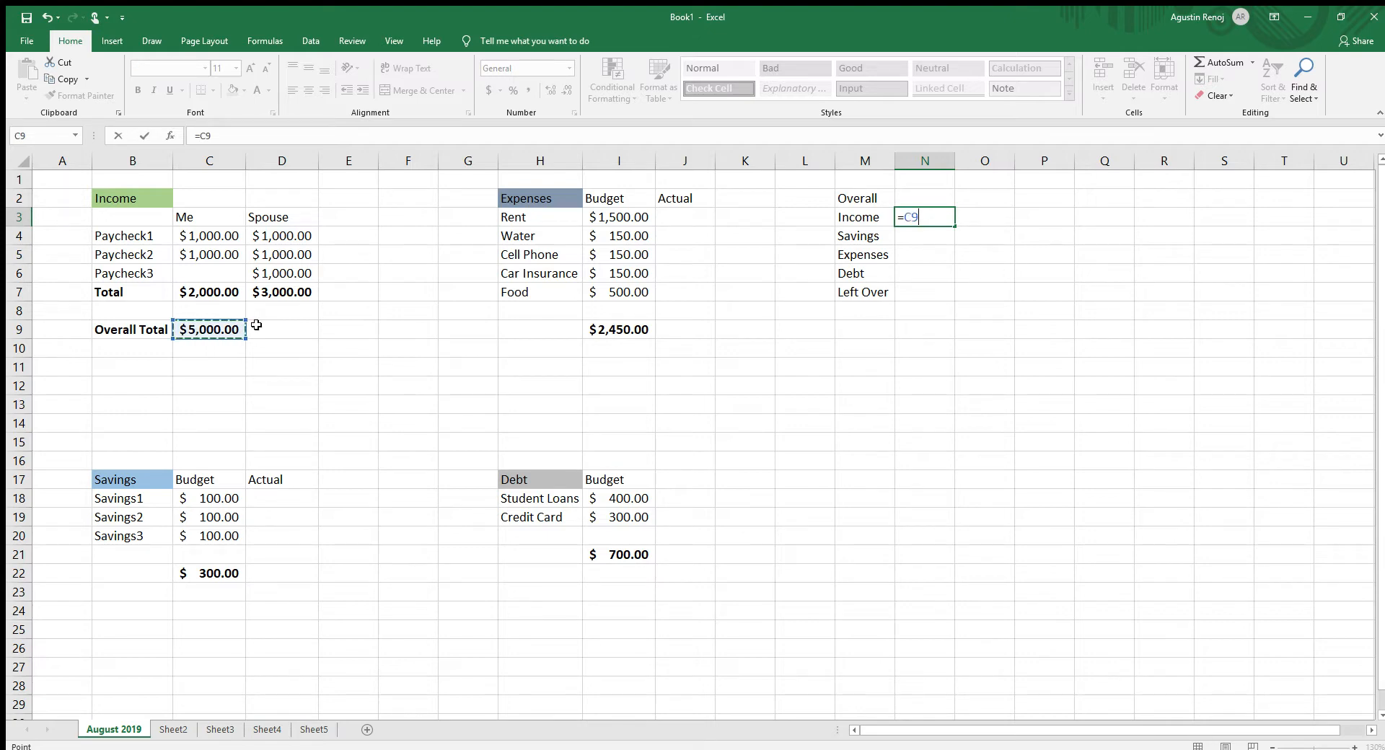
key(Return)
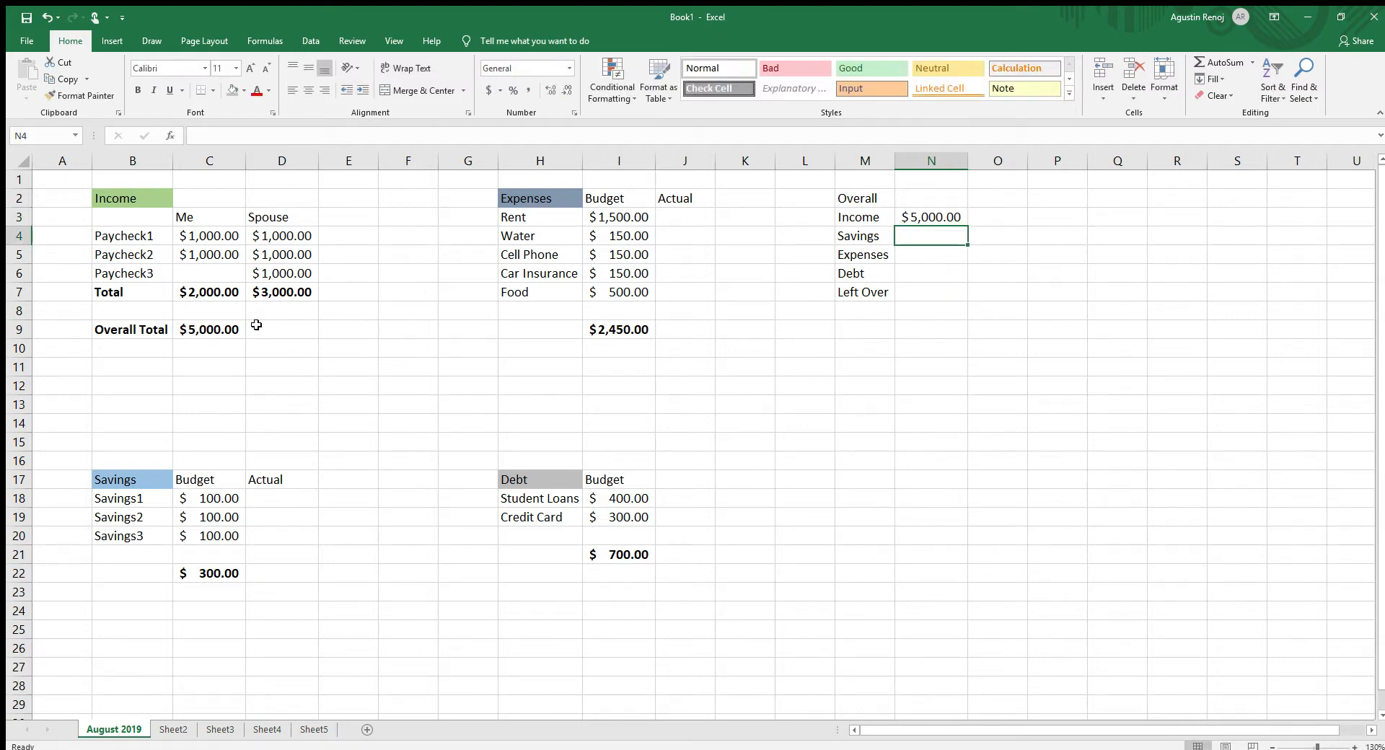
text(=)
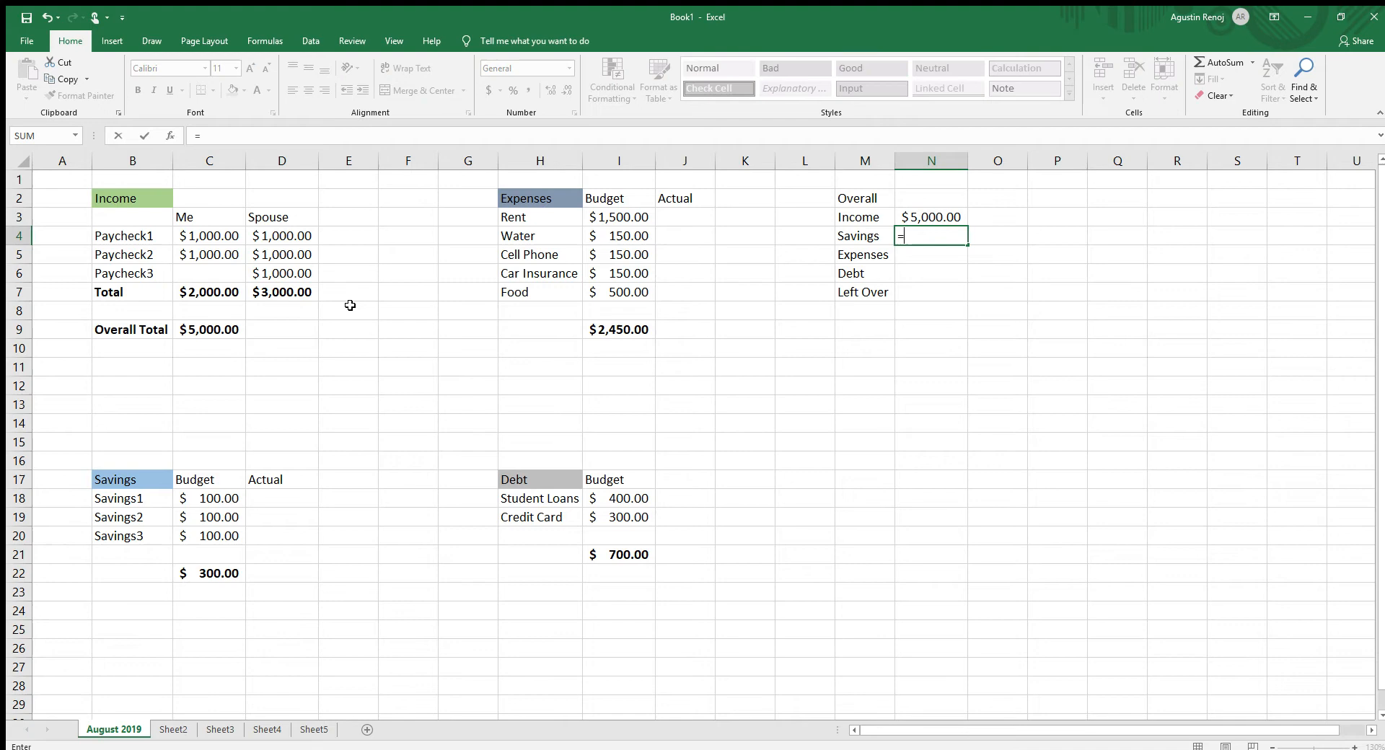
click(195, 577)
key(Return)
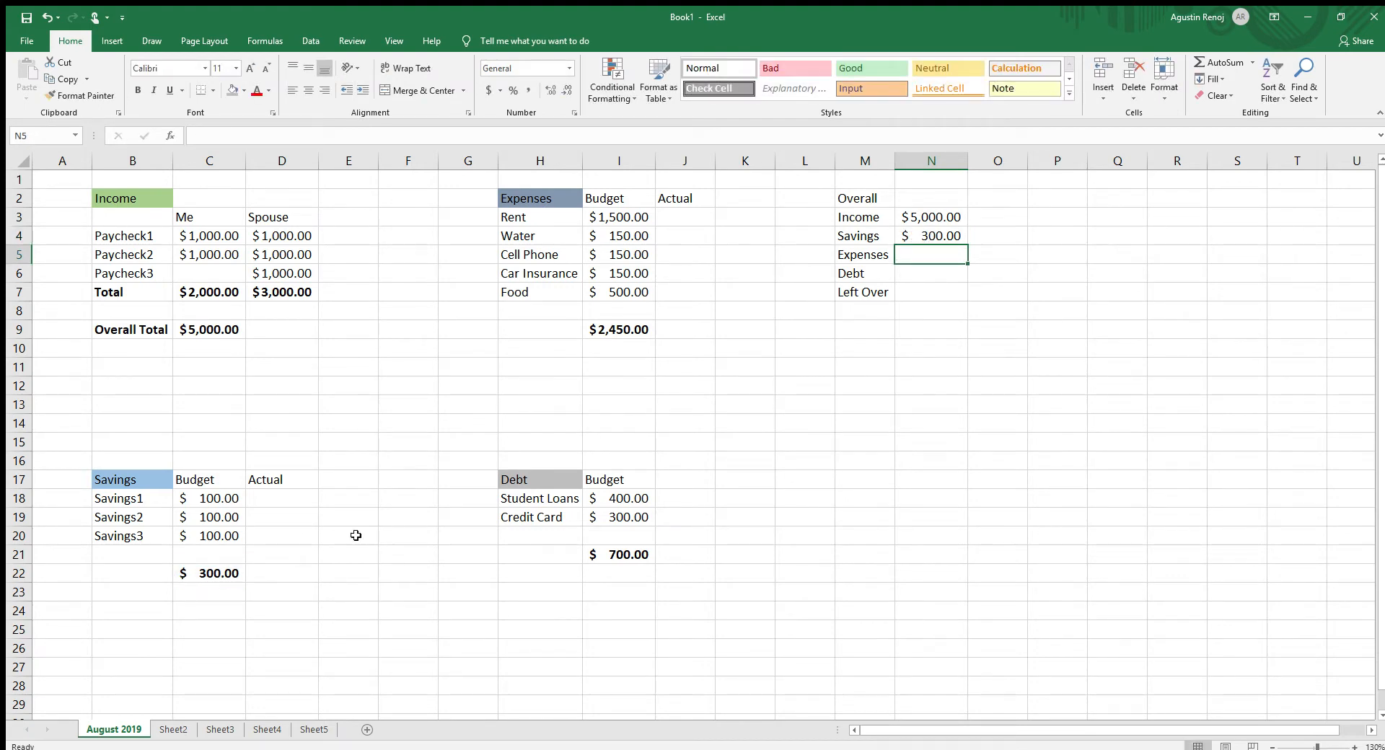
- Link the summary Expenses in N5 to the expenses total I9 and Debt in N6 to the debt total I21
text(=)
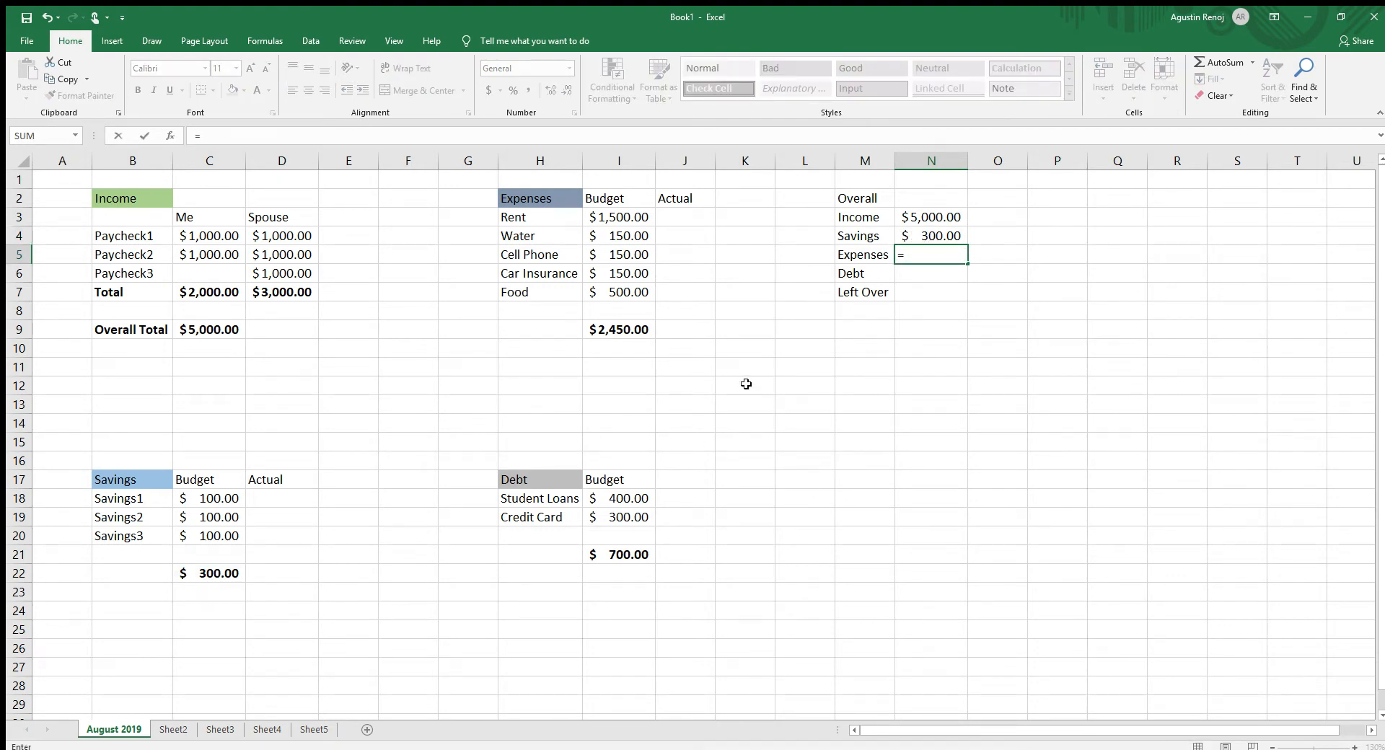
click(635, 331)
key(Return)
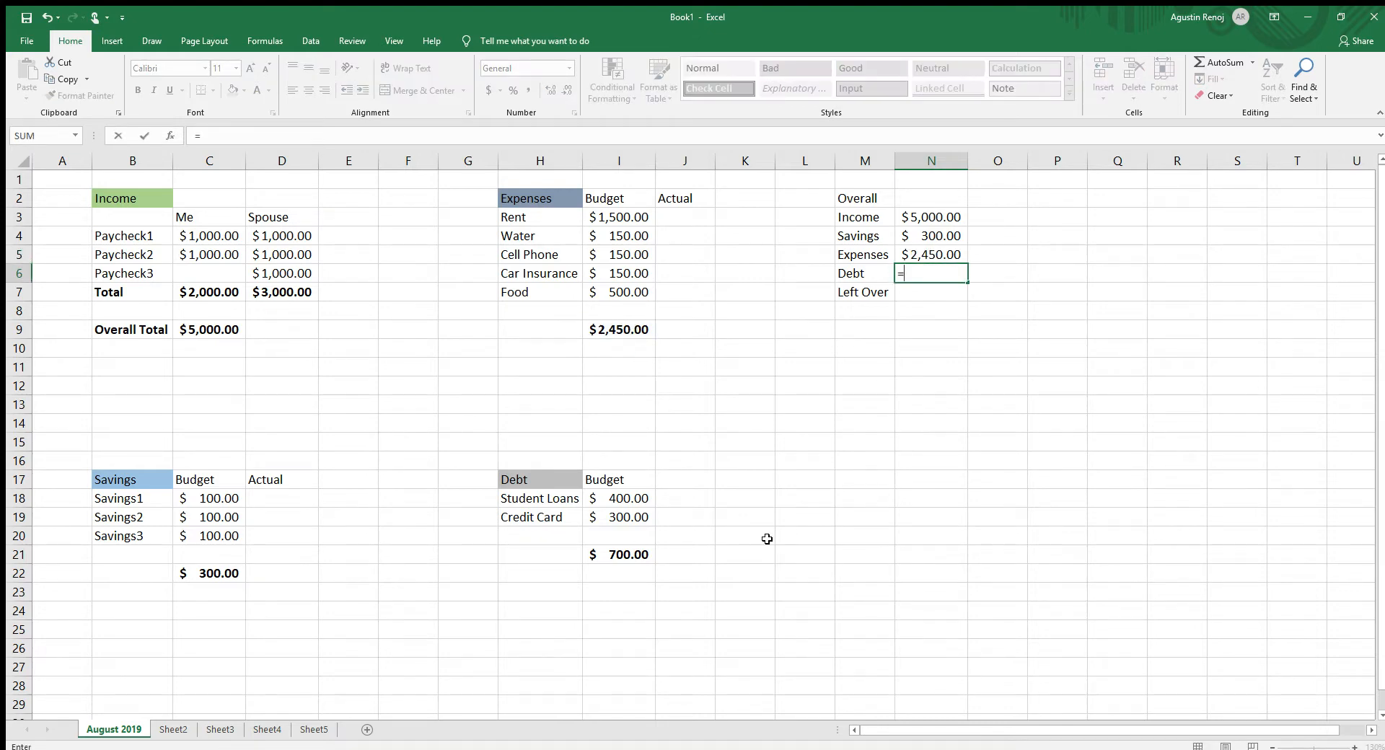
click(647, 557)
key(Return)
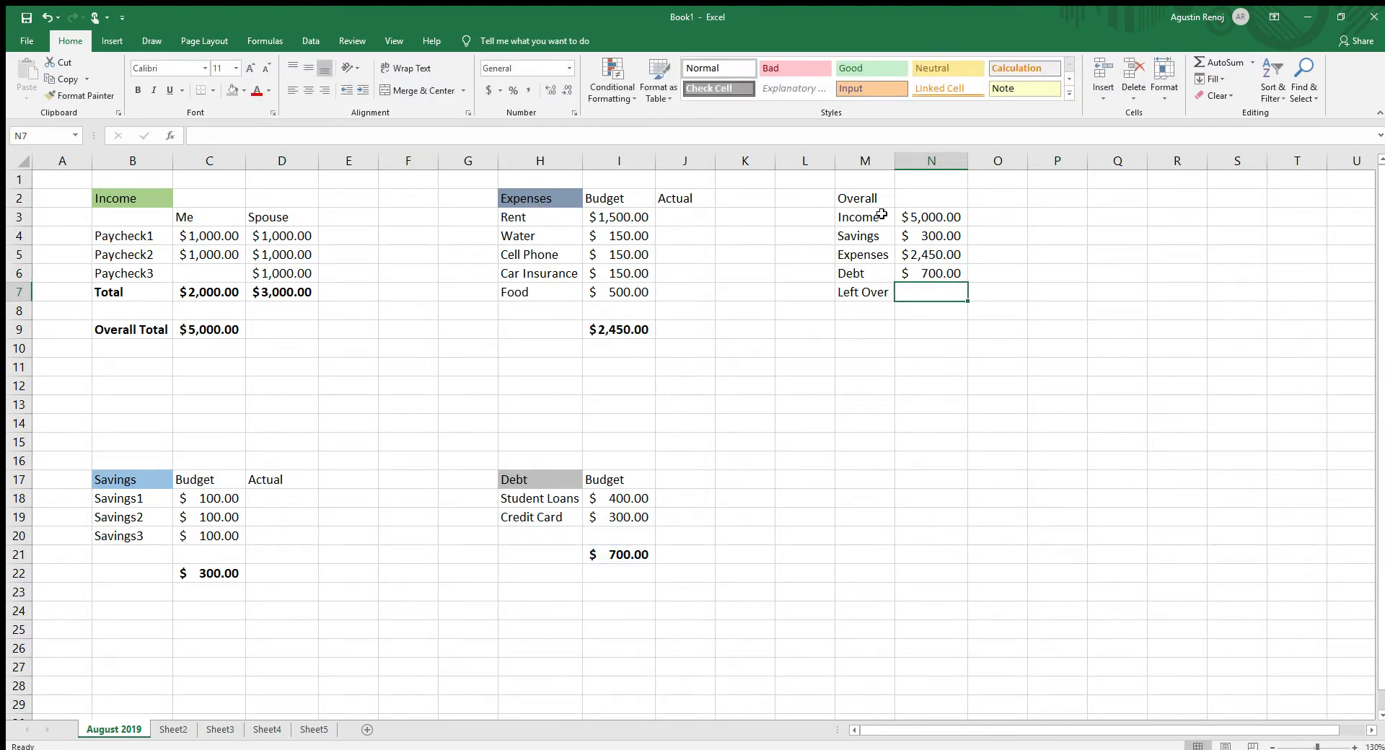
- Add the column heading "Budget" in cell N2 beside the Overall heading
click(900, 200)
text(Budget)
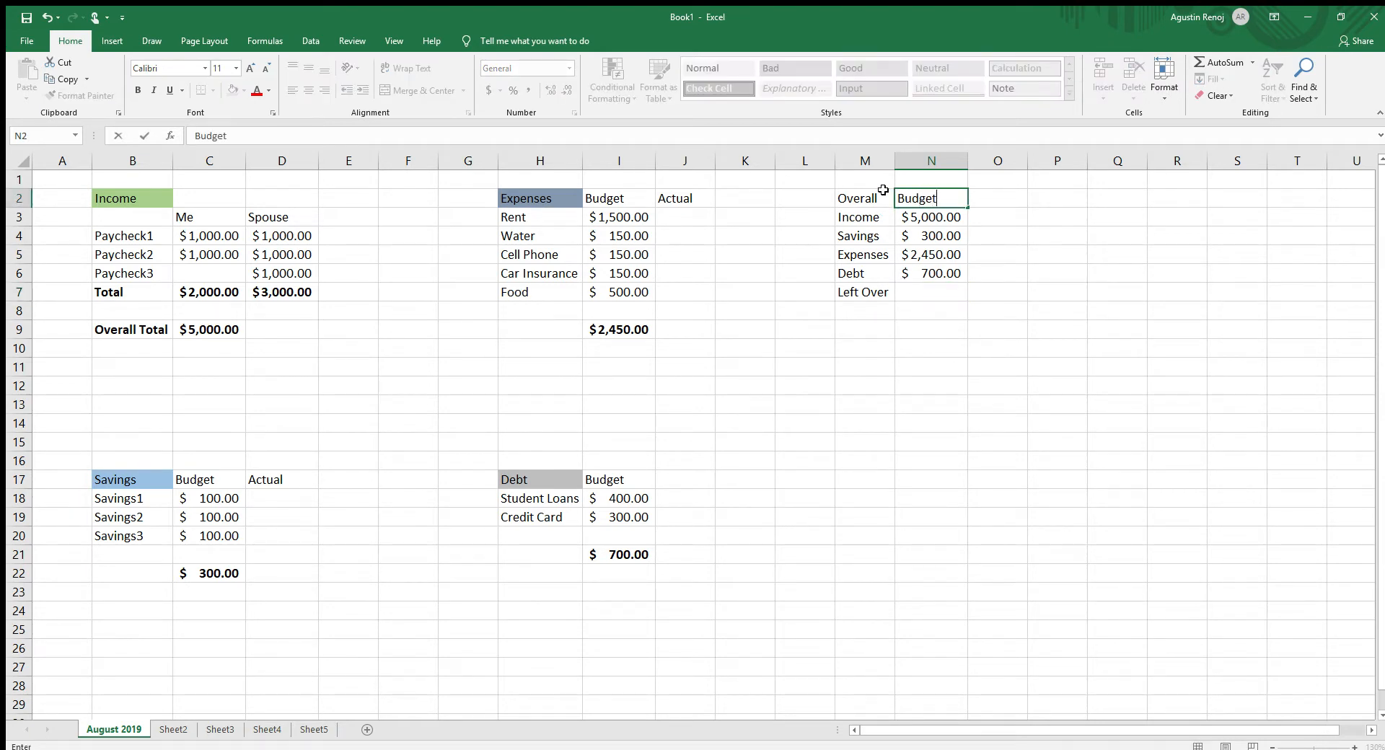
click(745, 329)
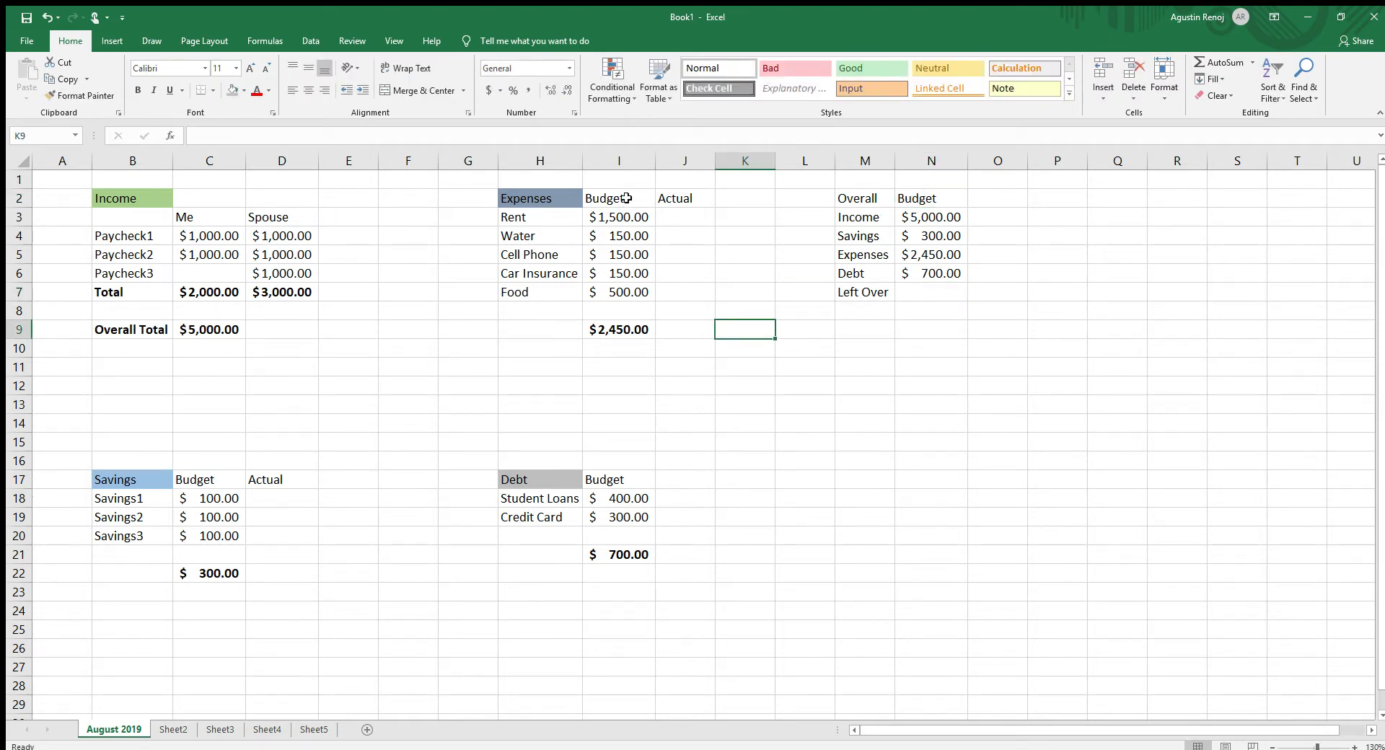
drag(625, 200, 607, 312)
drag(610, 470, 613, 556)
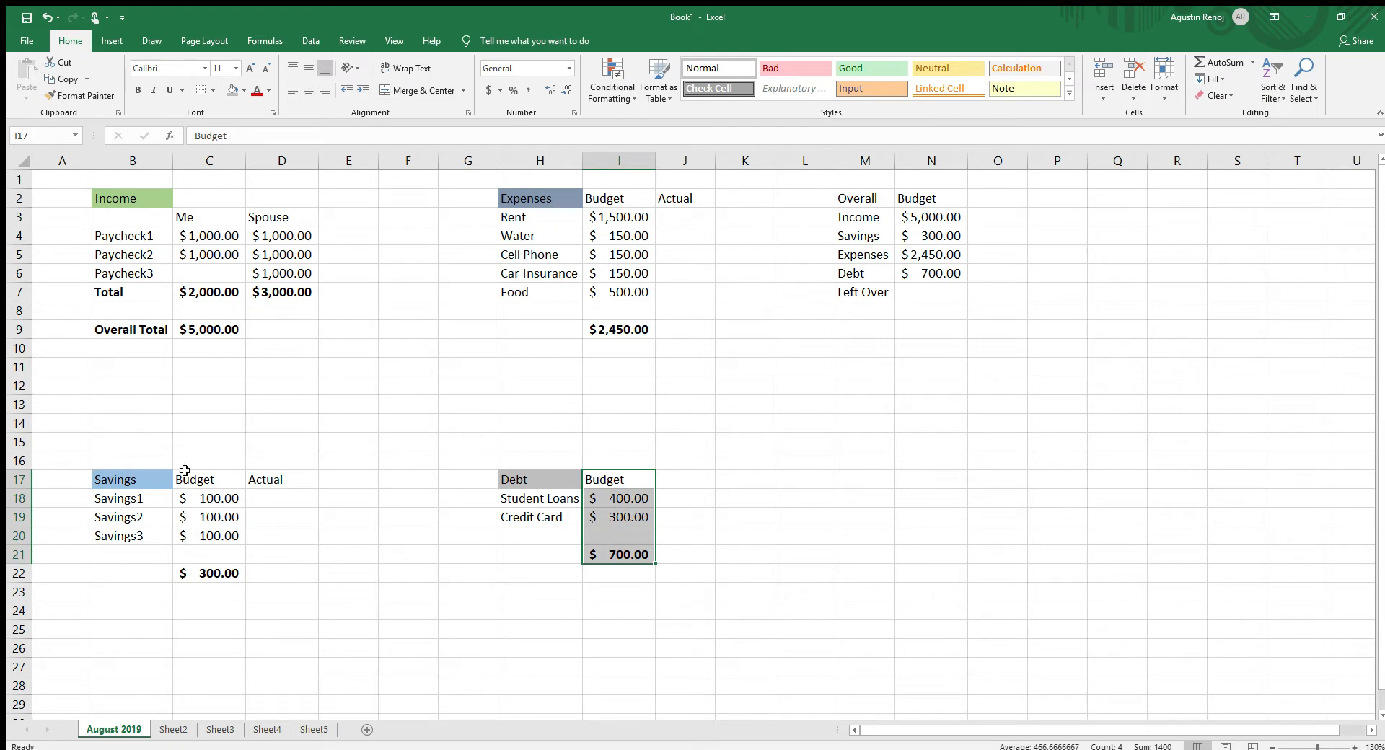
drag(185, 473, 200, 536)
click(1032, 459)
- Calculate Left Over in N7 with =N3-N4-N5-N6, subtracting savings, expenses and debt from income, and check the formula
click(940, 292)
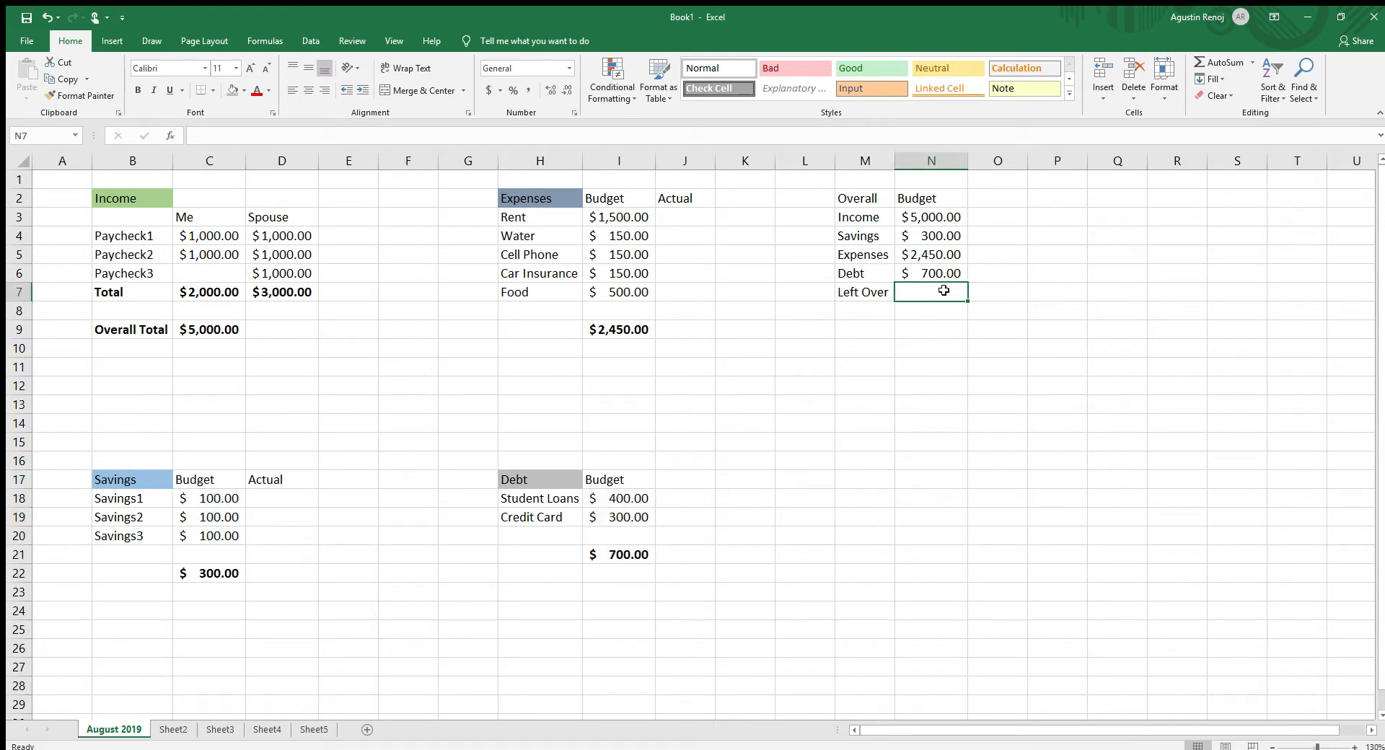
text(=)
click(941, 226)
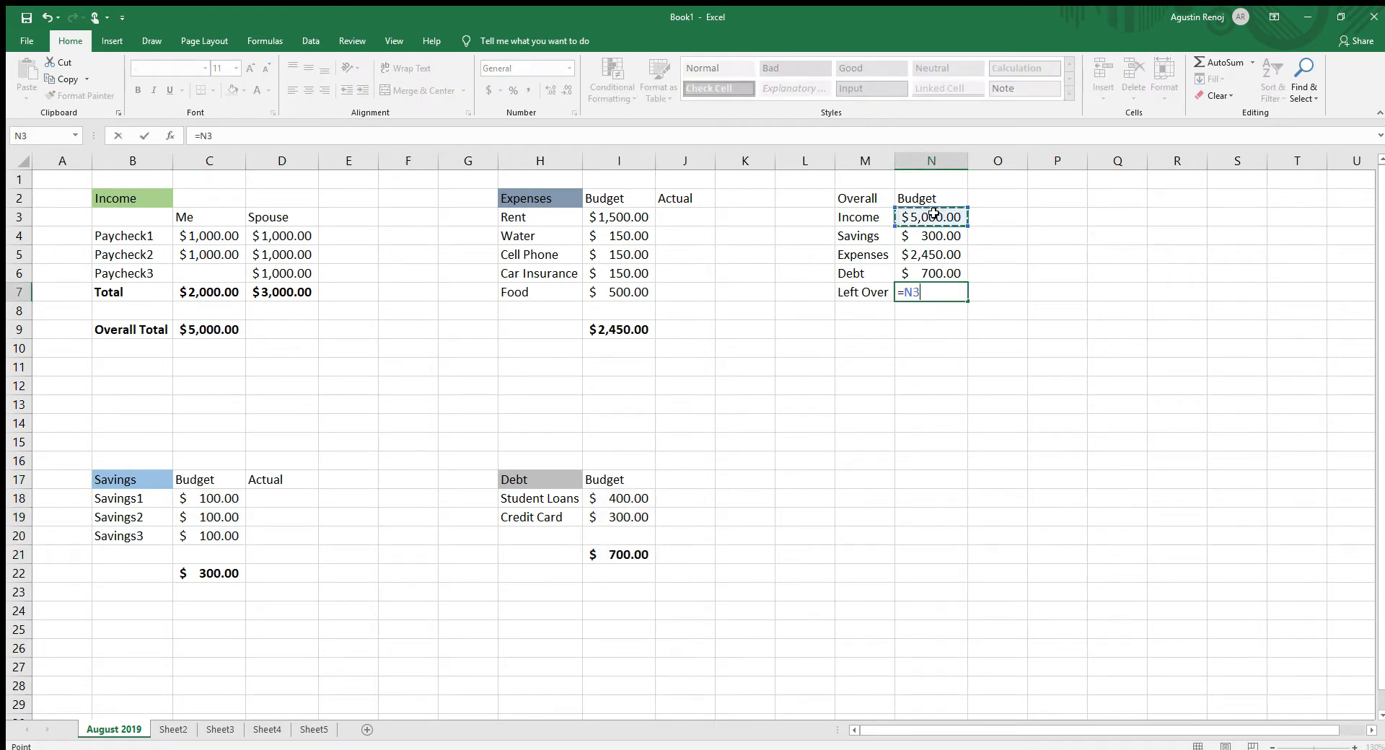
text(-)
click(938, 237)
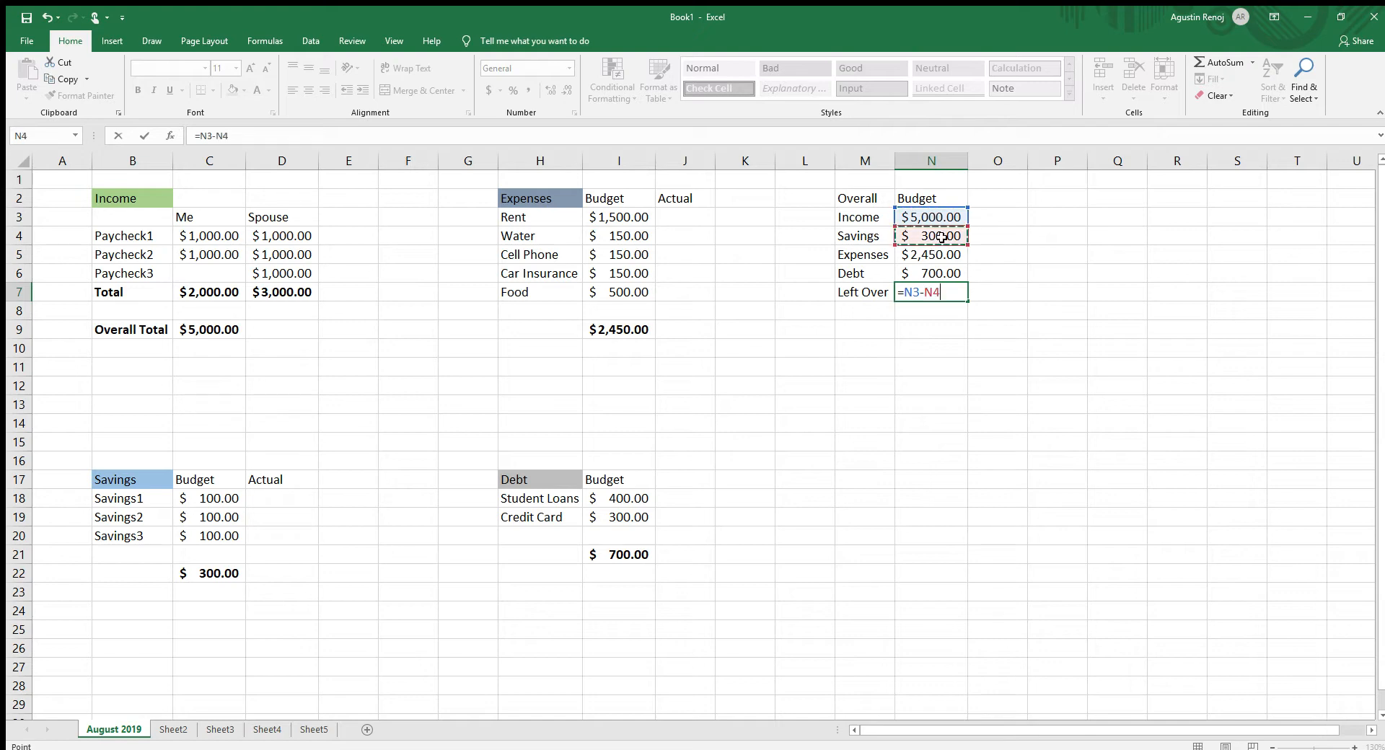
text(-)
click(935, 255)
text(-)
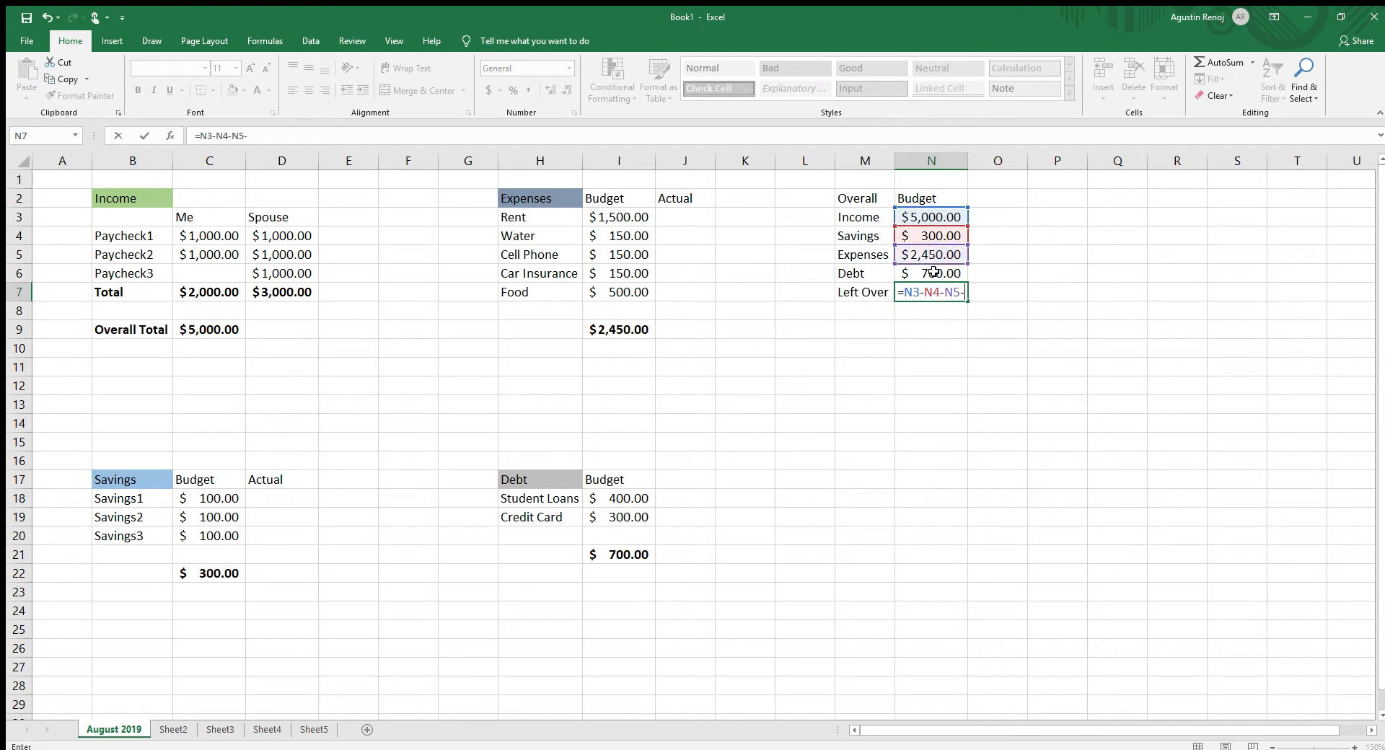
click(936, 272)
key(Return)
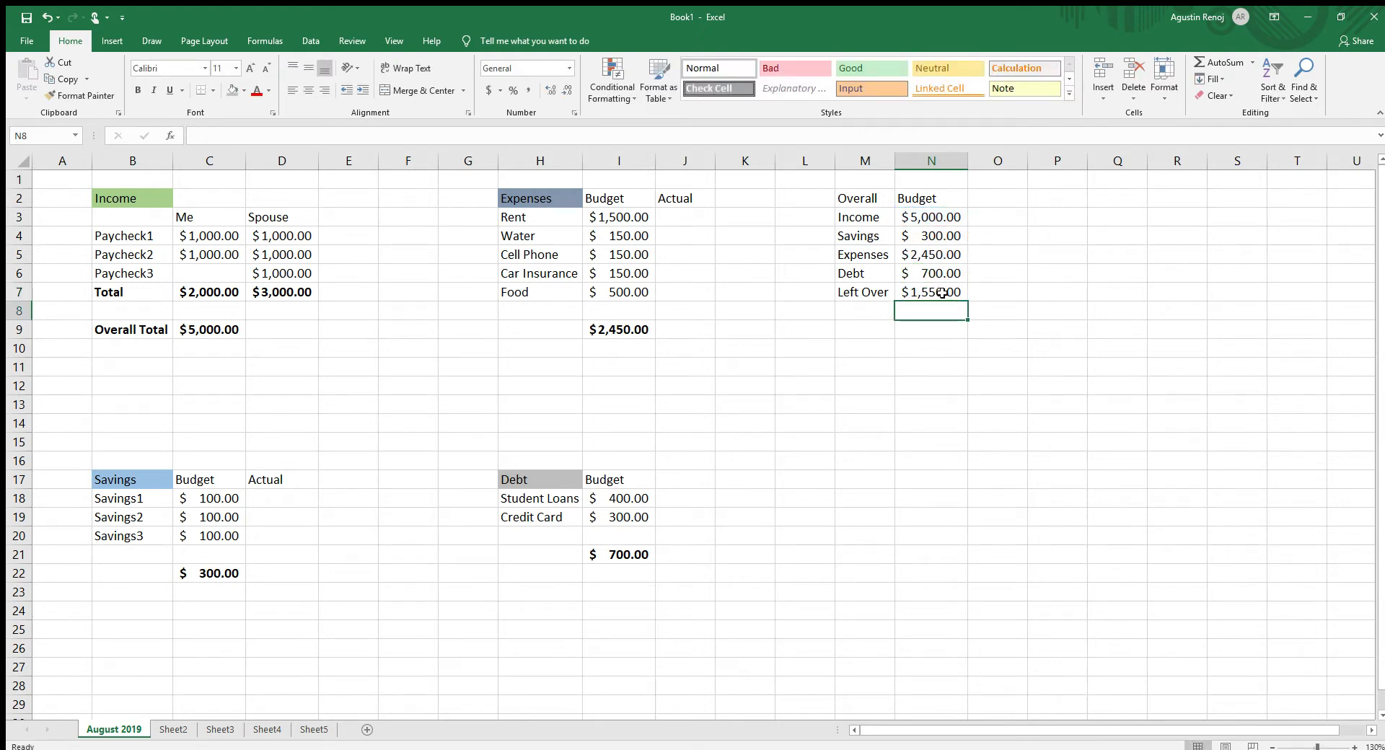
click(953, 348)
click(951, 295)
double_click(951, 295)
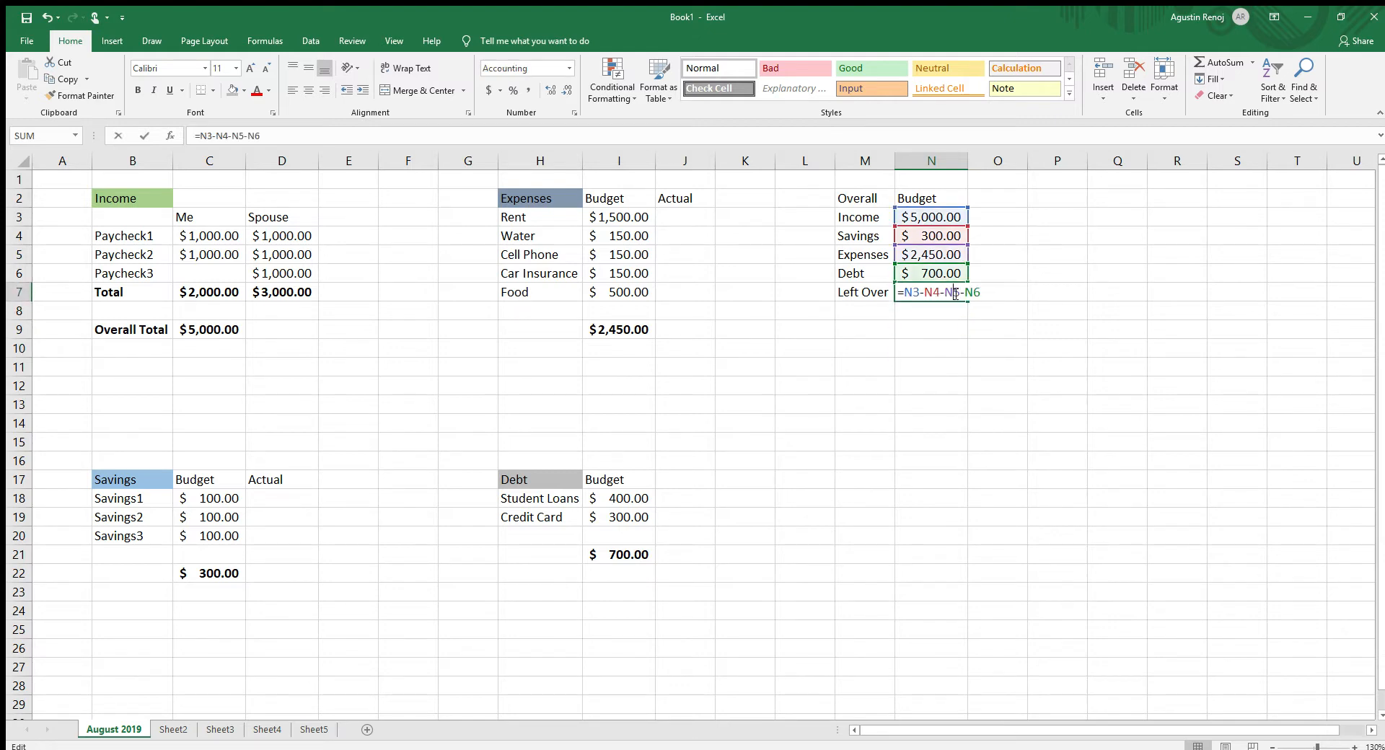
key(Return)
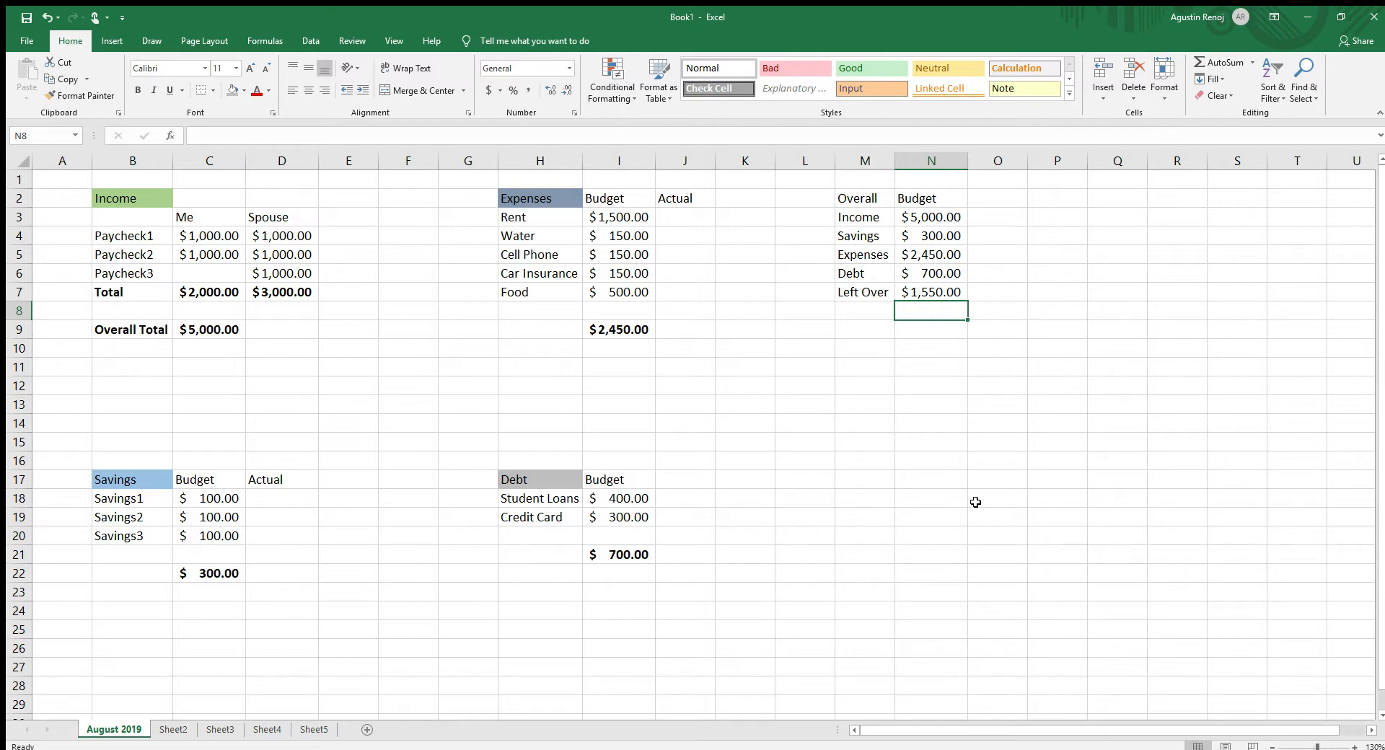
click(936, 288)
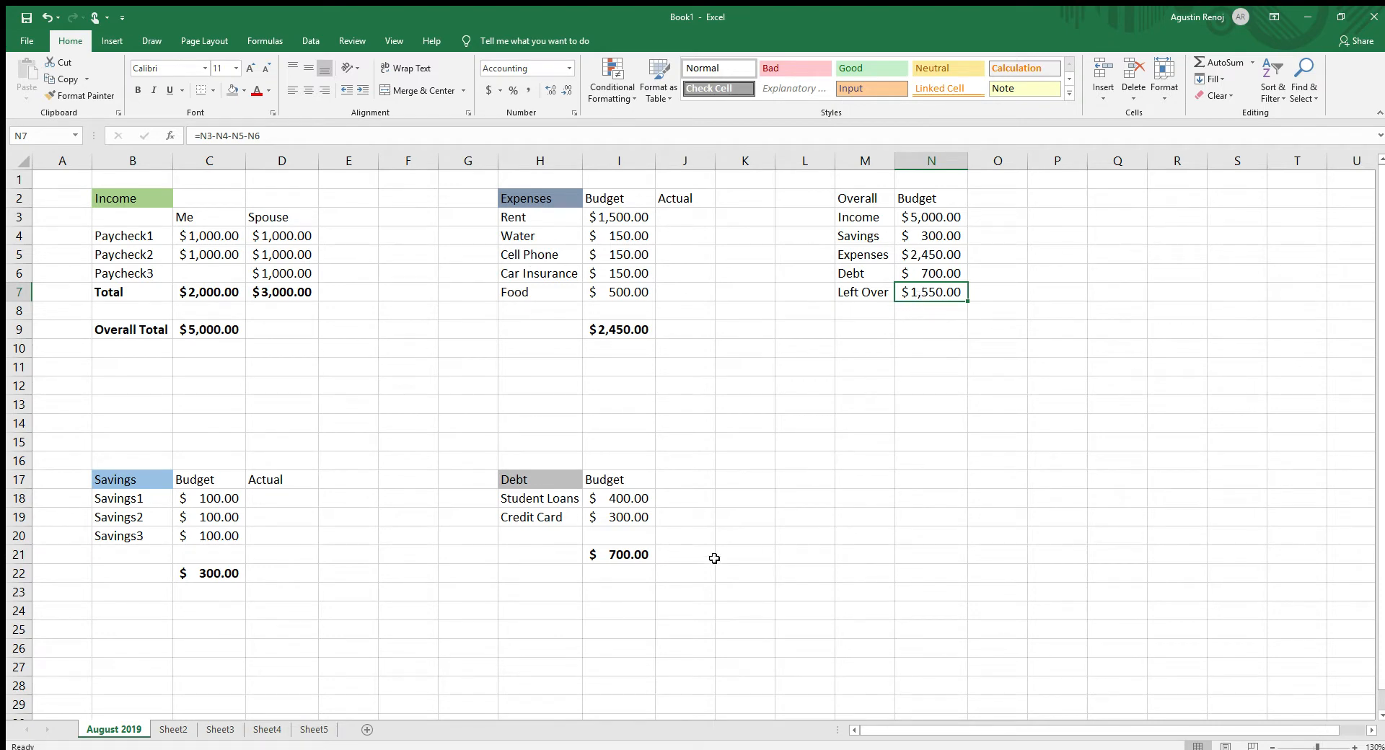
- Set the budget amounts of Savings1, Savings2 and Savings3 in C18:C20 to 250 each
click(220, 500)
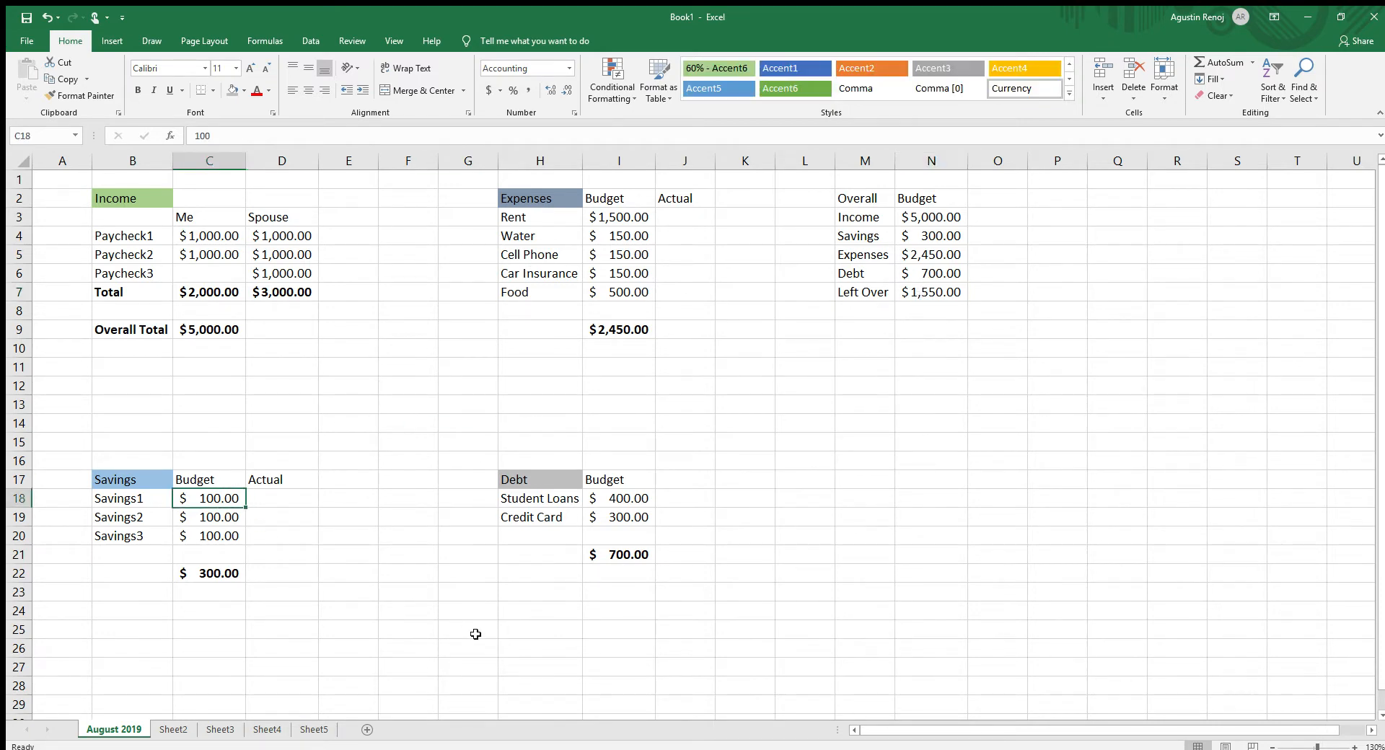
text(250)
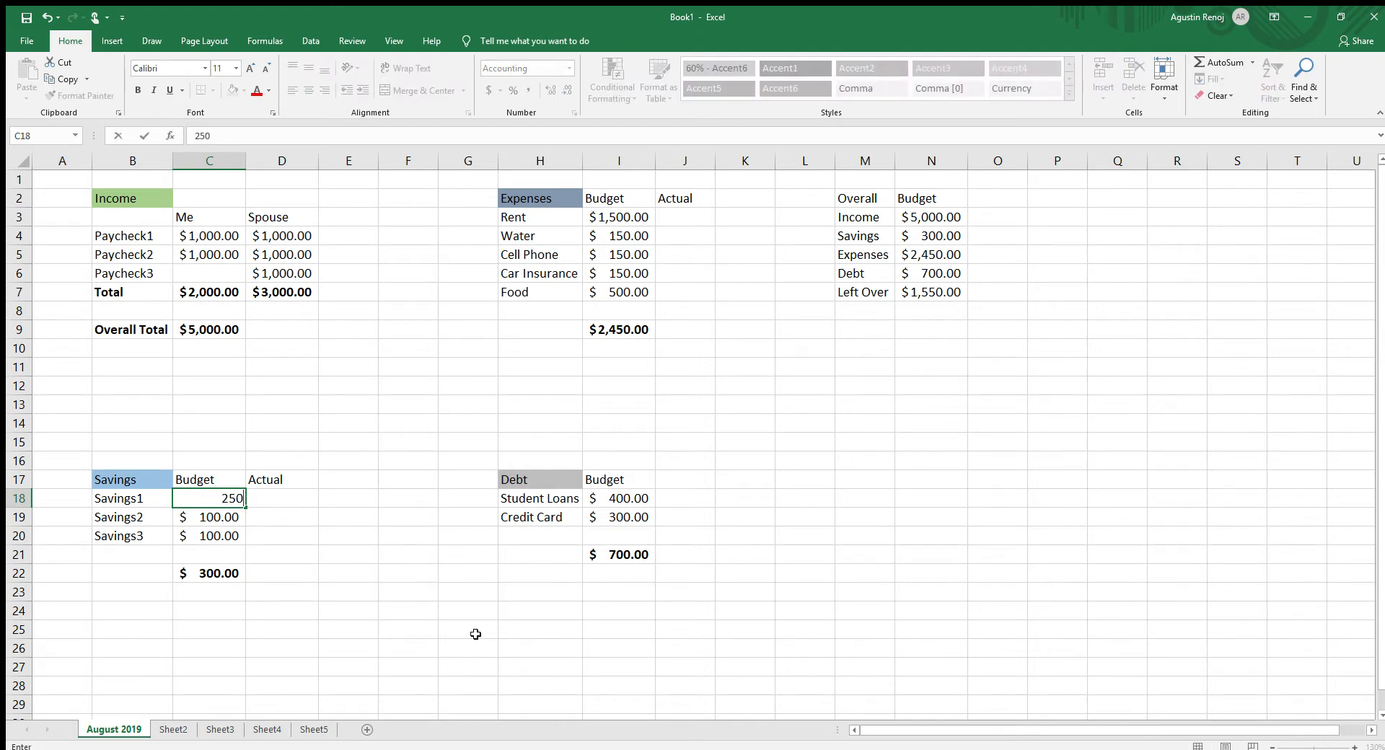
key(Return)
text(25)
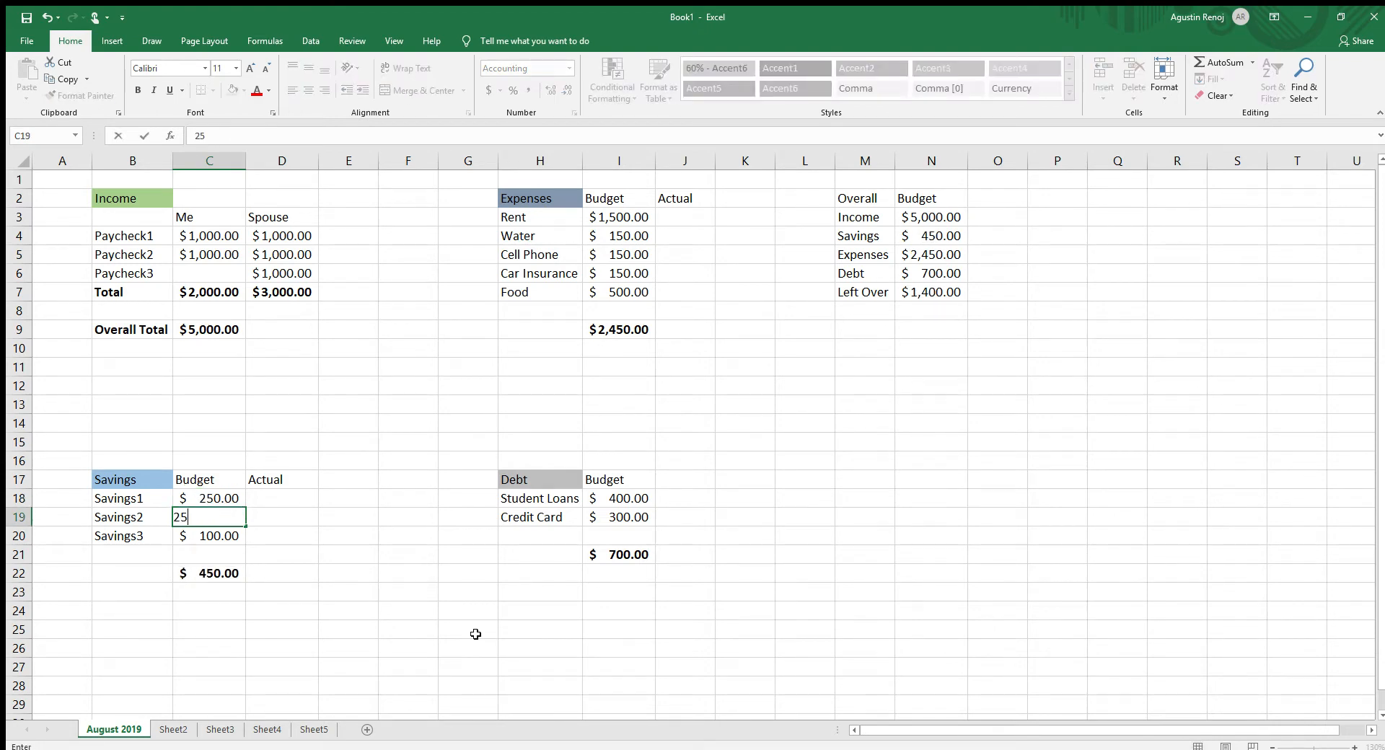
text(0)
key(Return)
text(2)
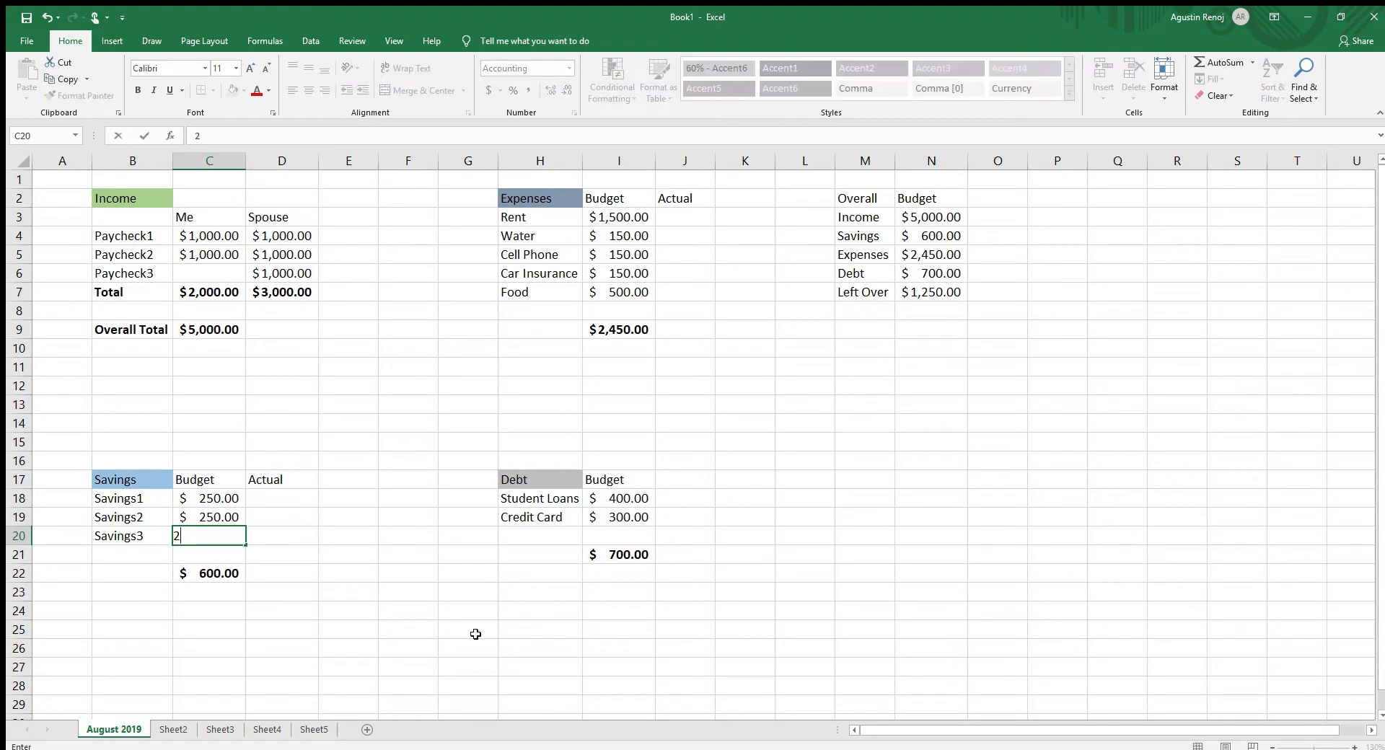
text(50)
key(Return)
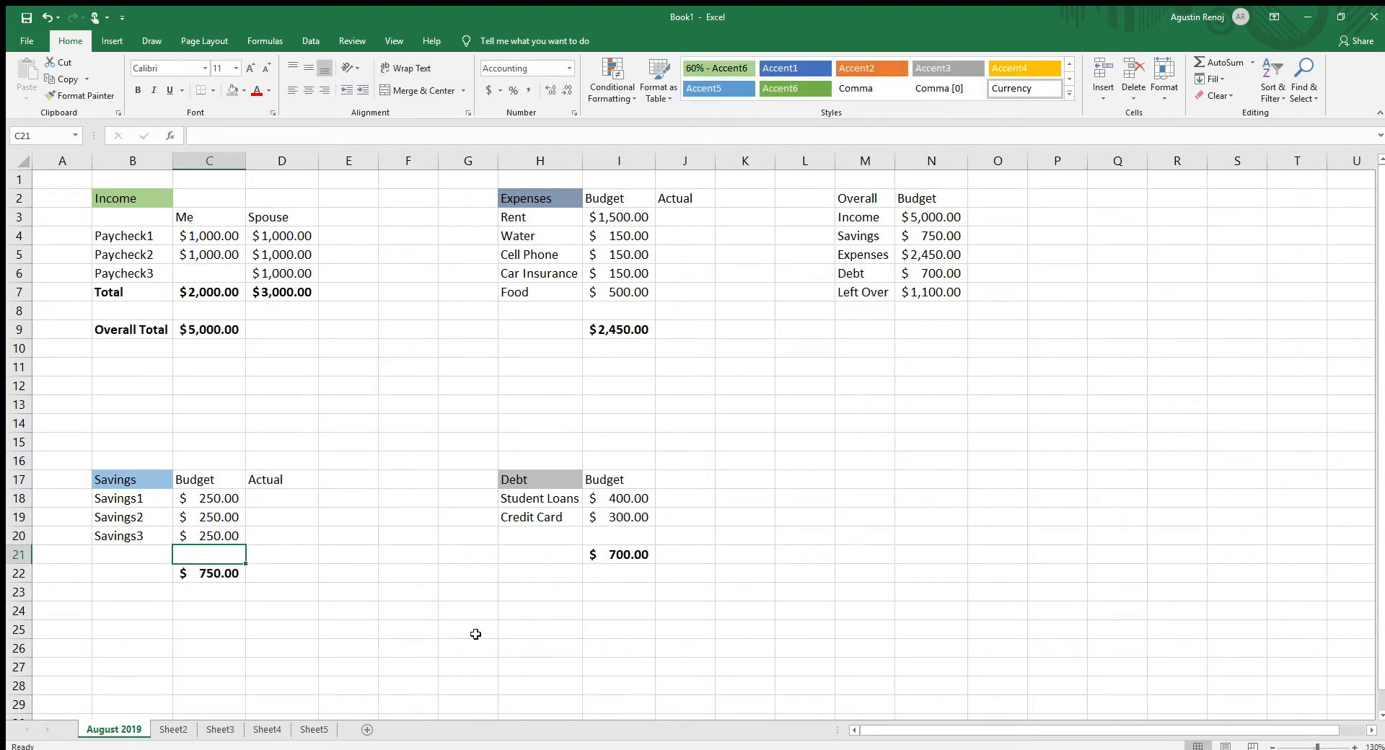
- Set the debt budget for Student Loans in I18 to 600 and Credit Card in I19 to 400
key(Right)
key(Right)
key(Right)
key(Right)
key(Right)
key(Right)
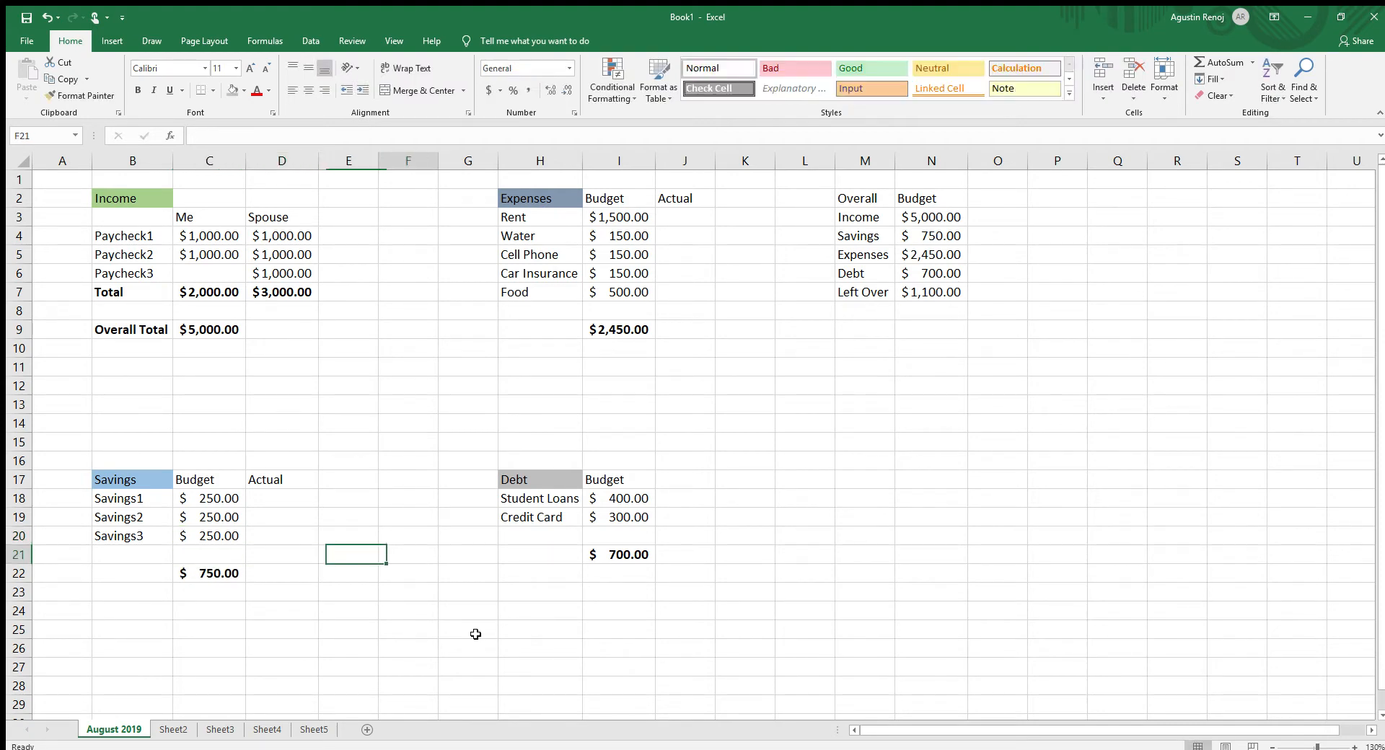
key(Up)
key(Up)
key(Up)
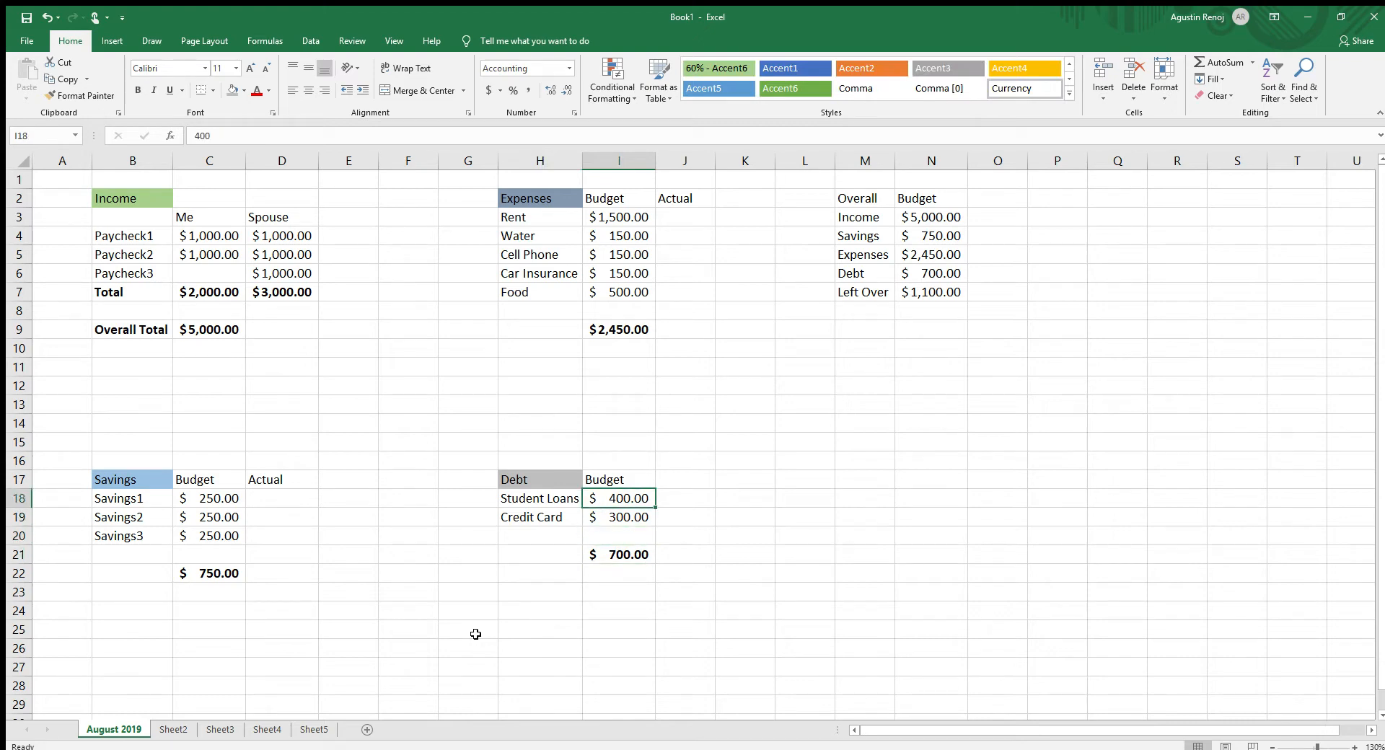
text(600)
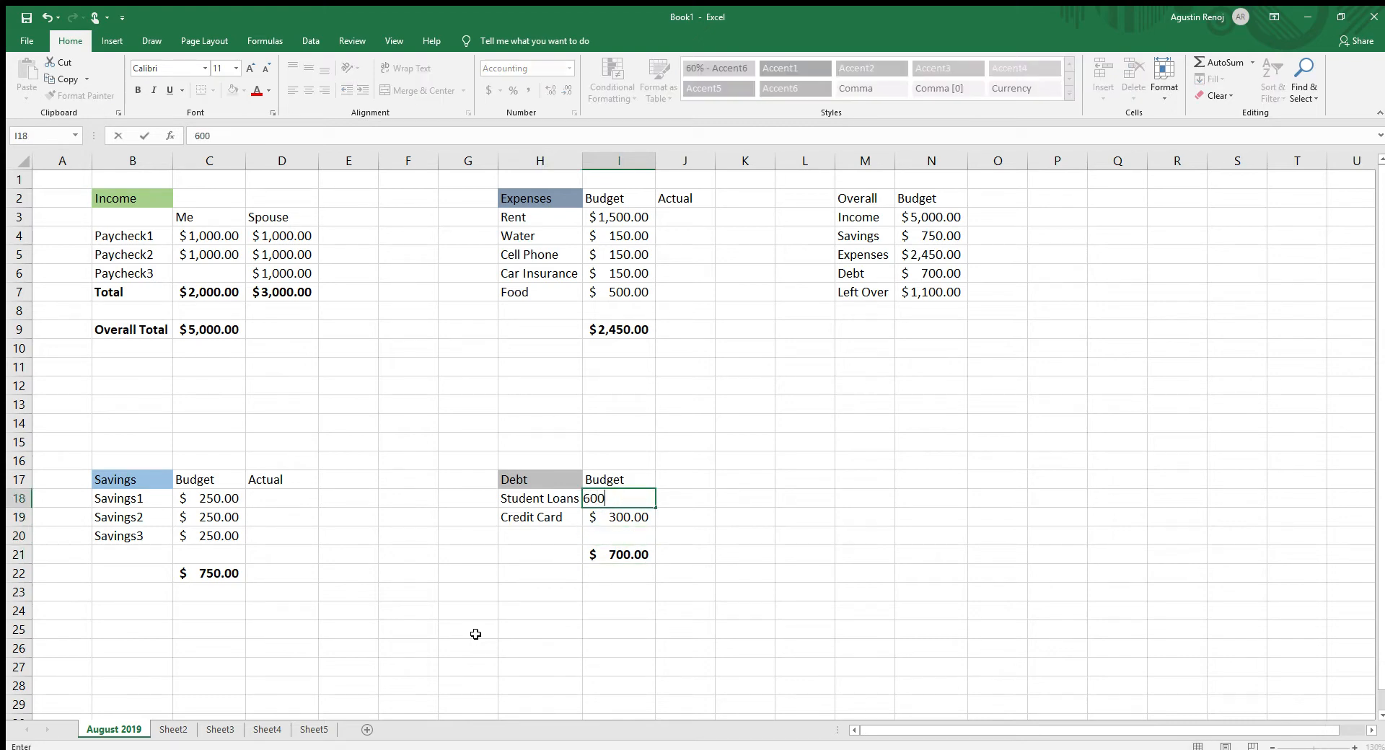
key(Return)
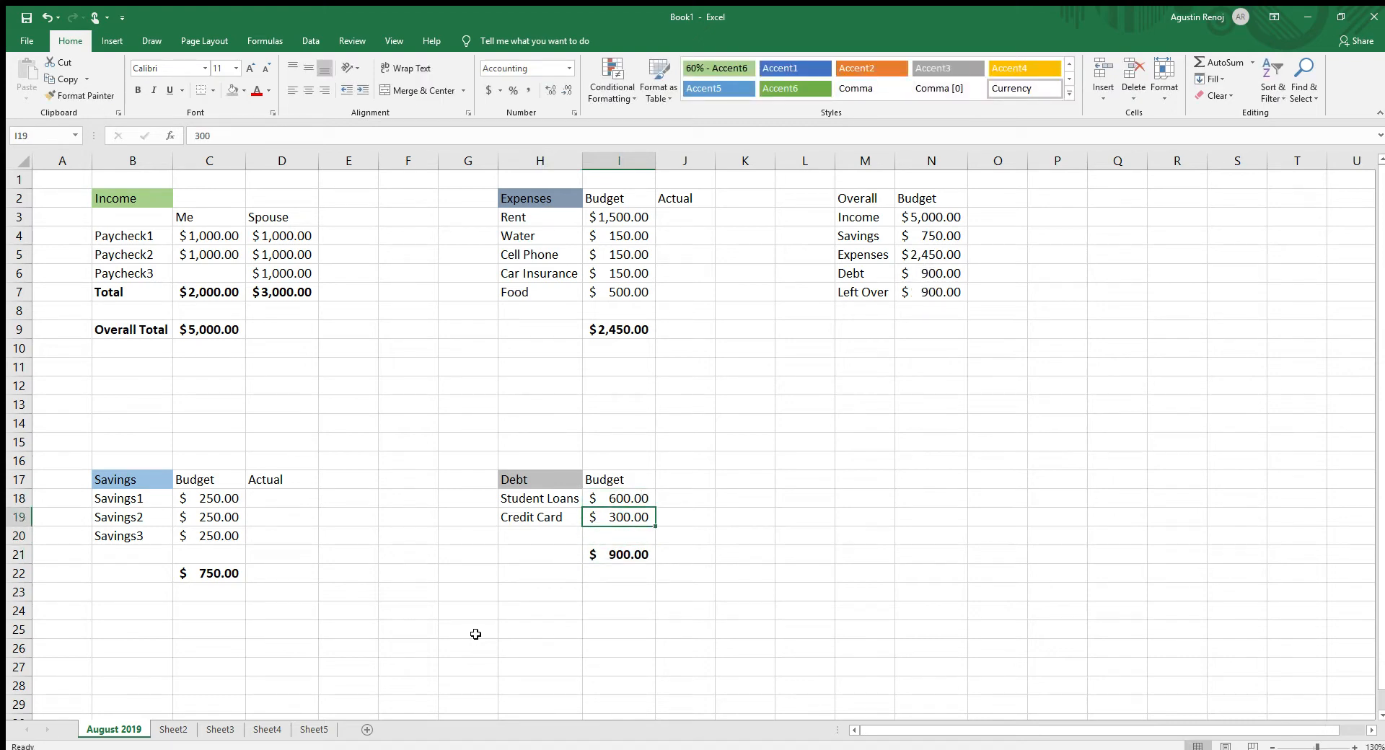
text(4)
key(Return)
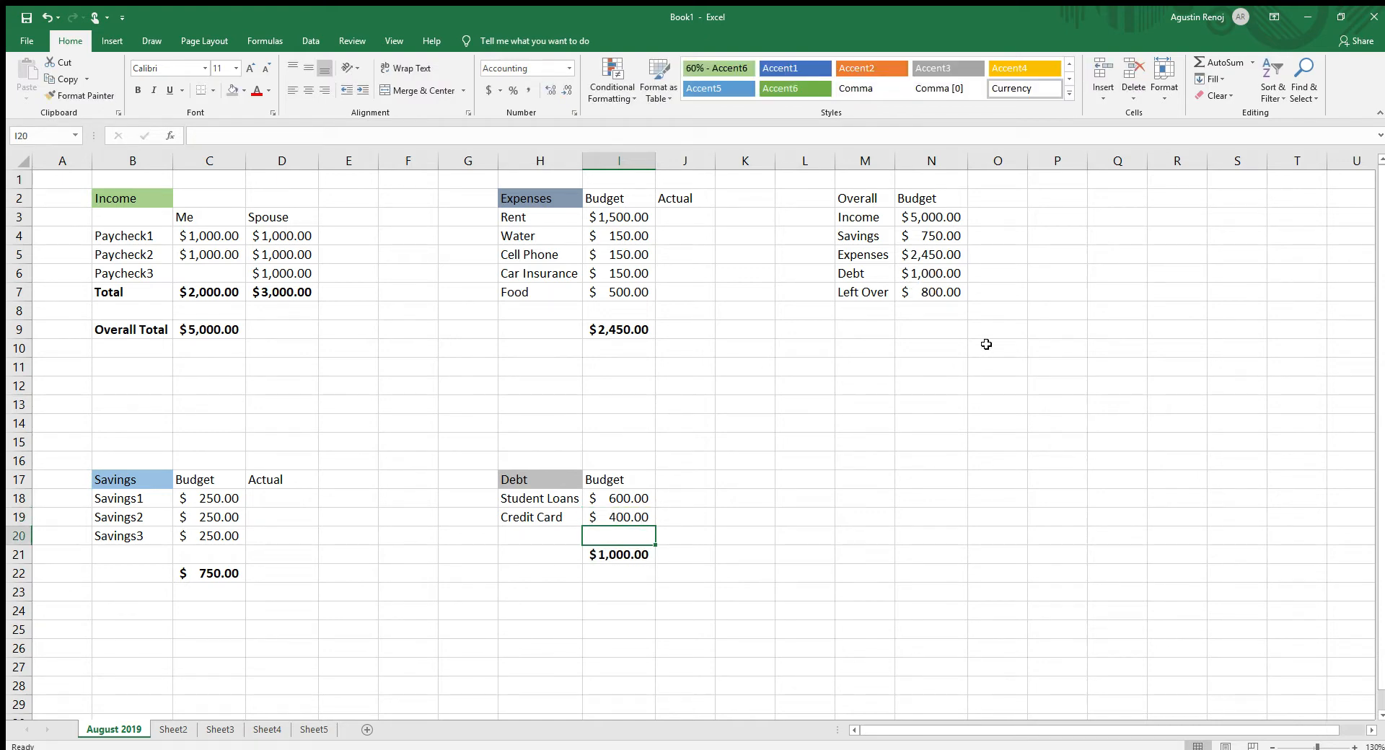
click(939, 297)
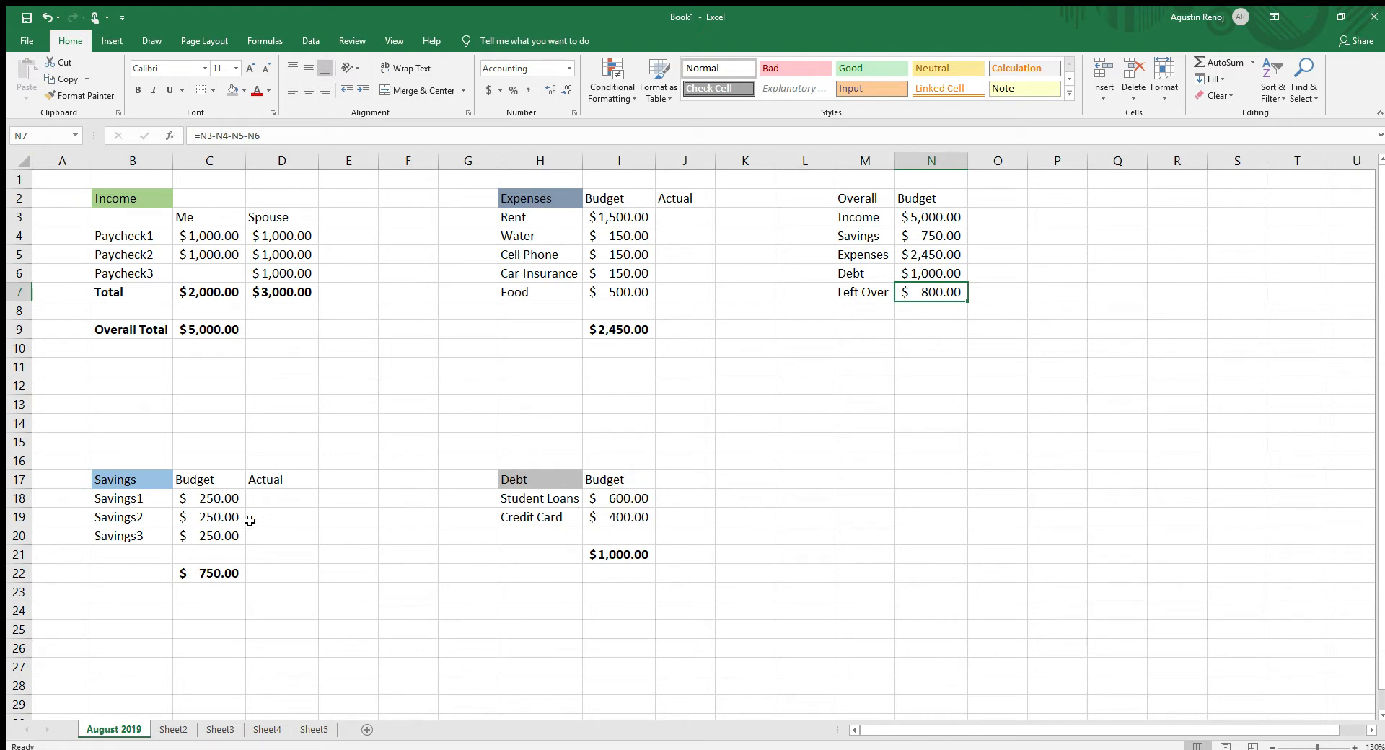
- Set the budget amounts of Savings1, Savings2 and Savings3 in C18:C20 to 350 each
click(206, 537)
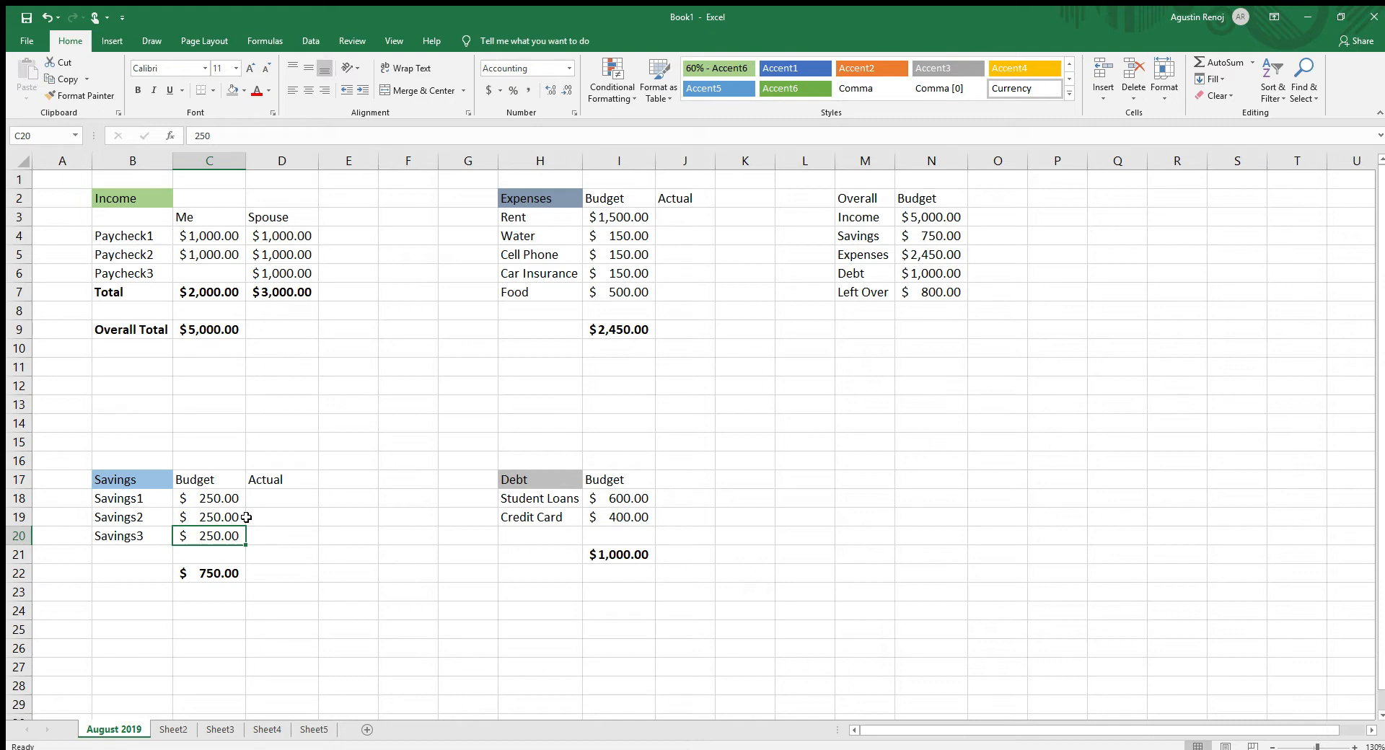
text(350)
key(Up)
text(35)
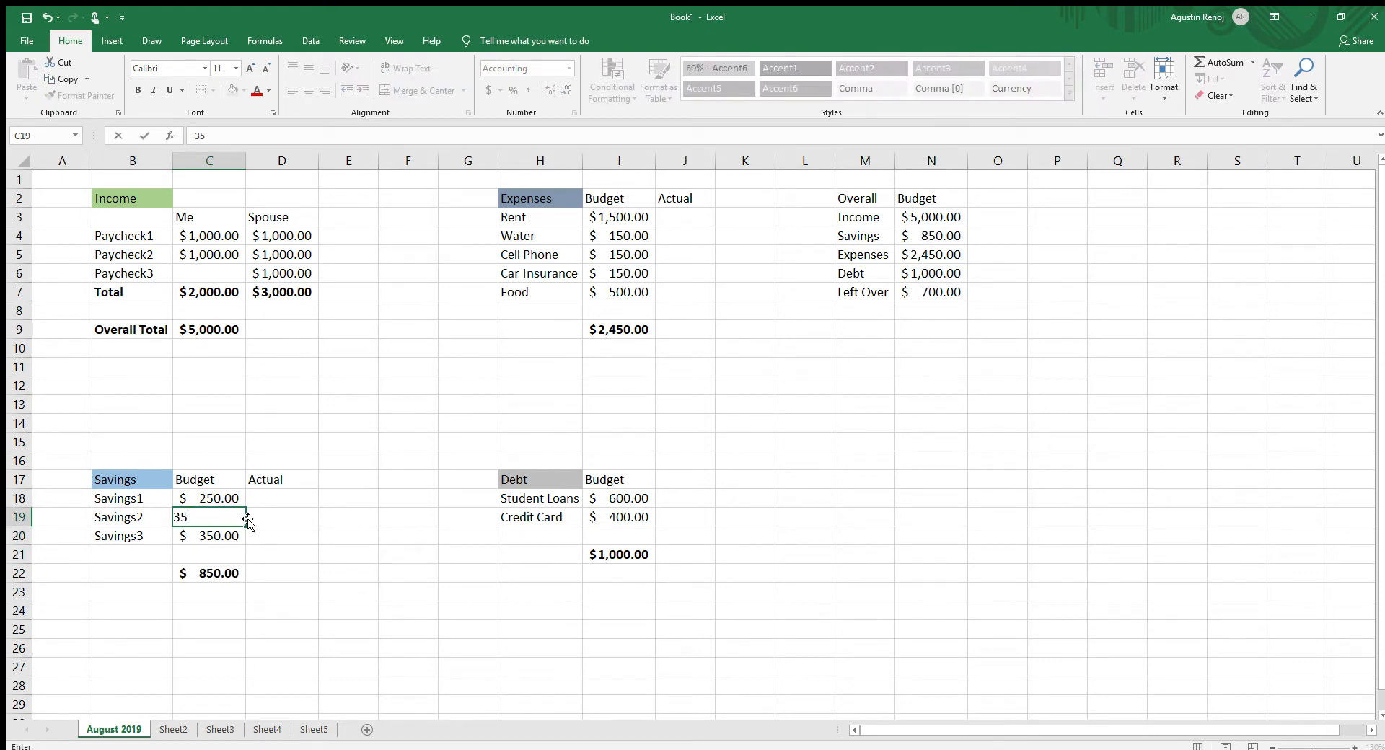
text(0)
key(Up)
text(350)
key(Right)
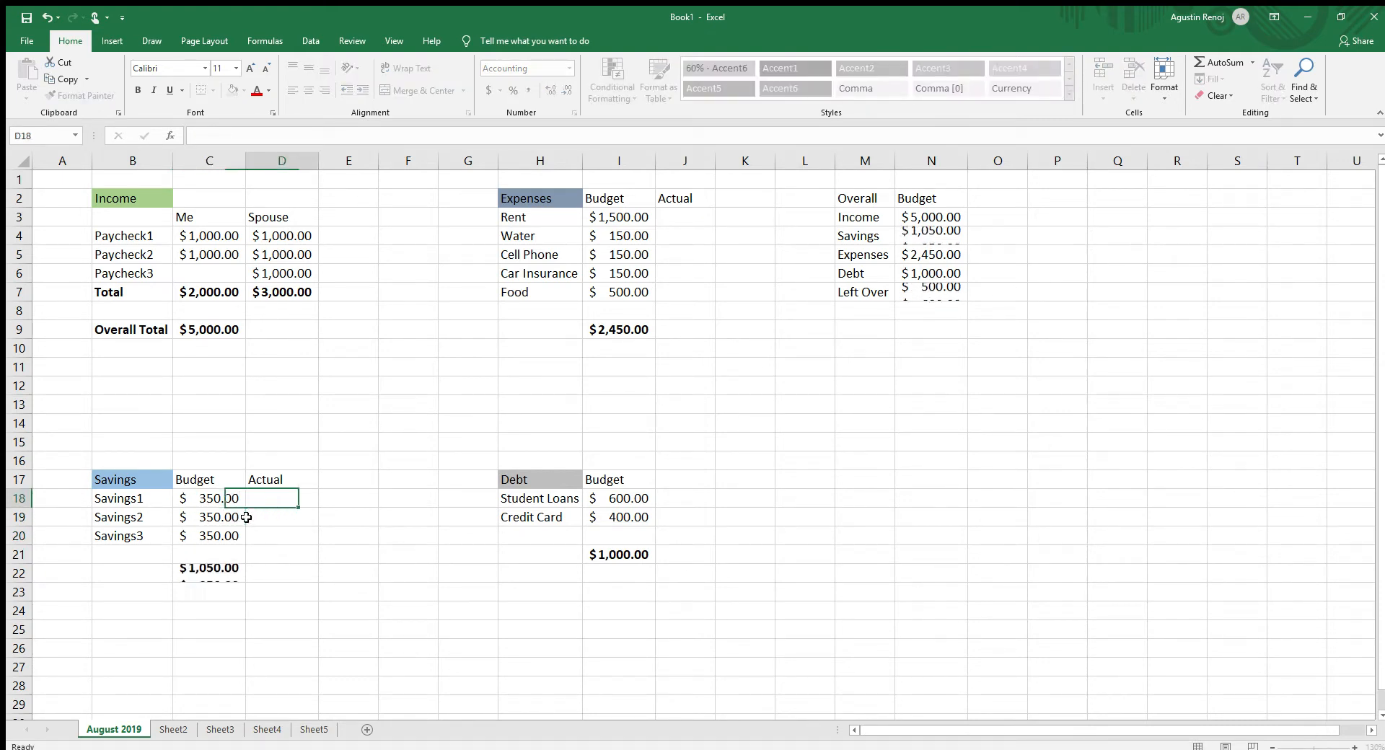
- Set the debt budget for Student Loans in I18 to 700 and Credit Card in I19 to 500
key(Right)
key(Right)
key(Right)
key(Right)
key(Right)
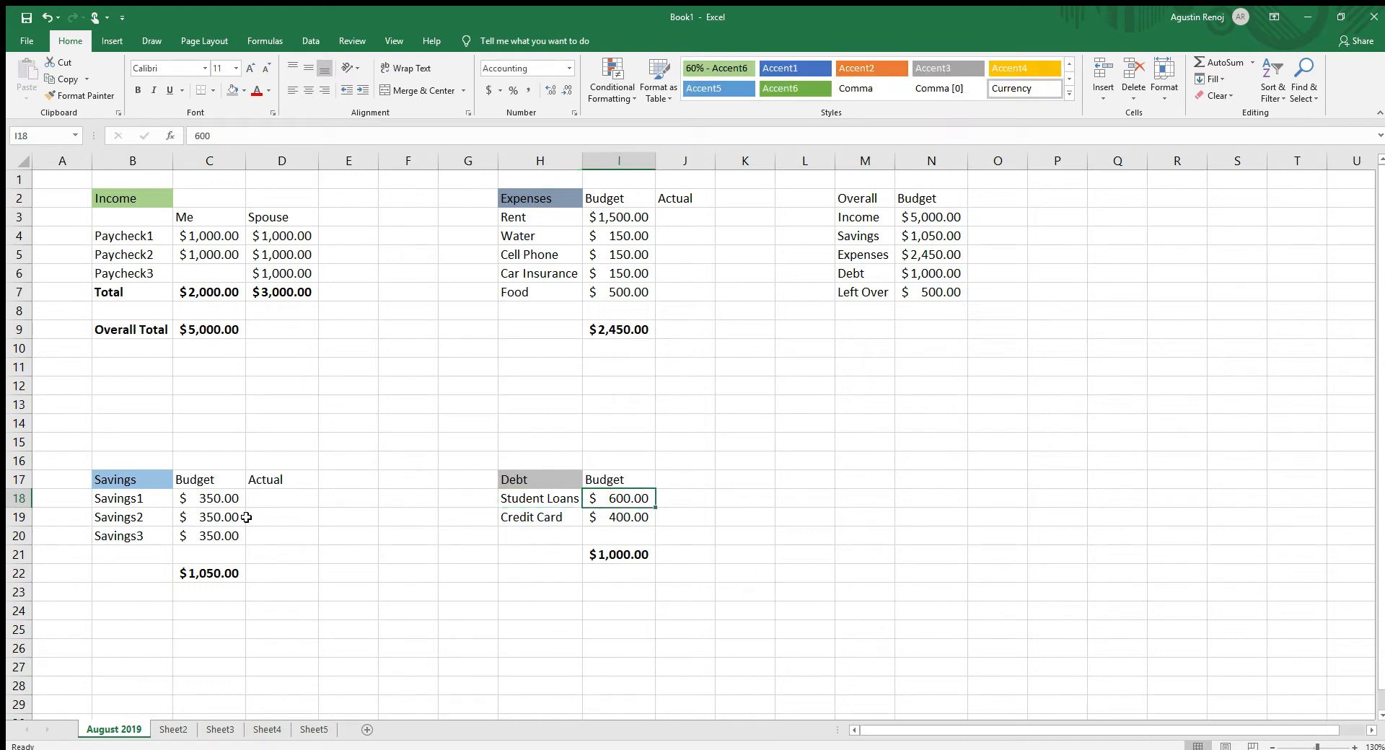
text(700)
key(Return)
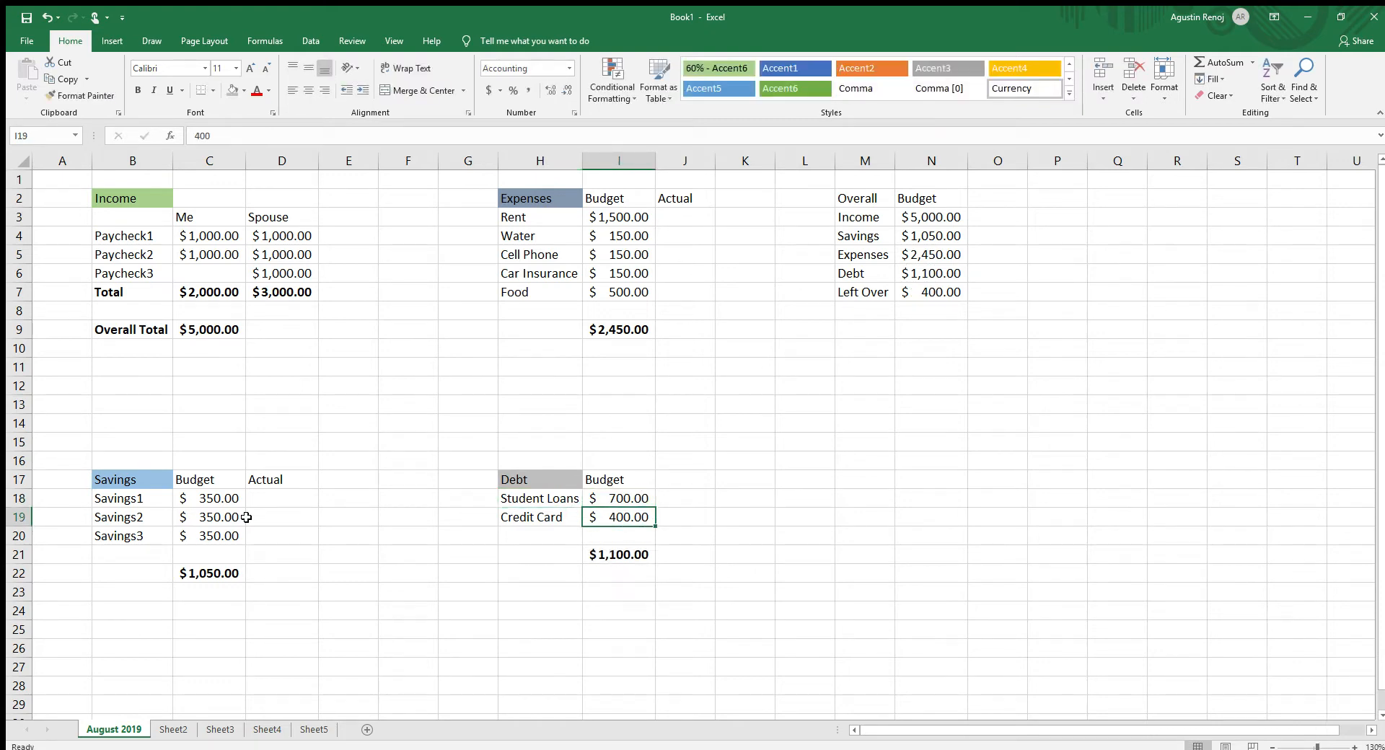
text(500)
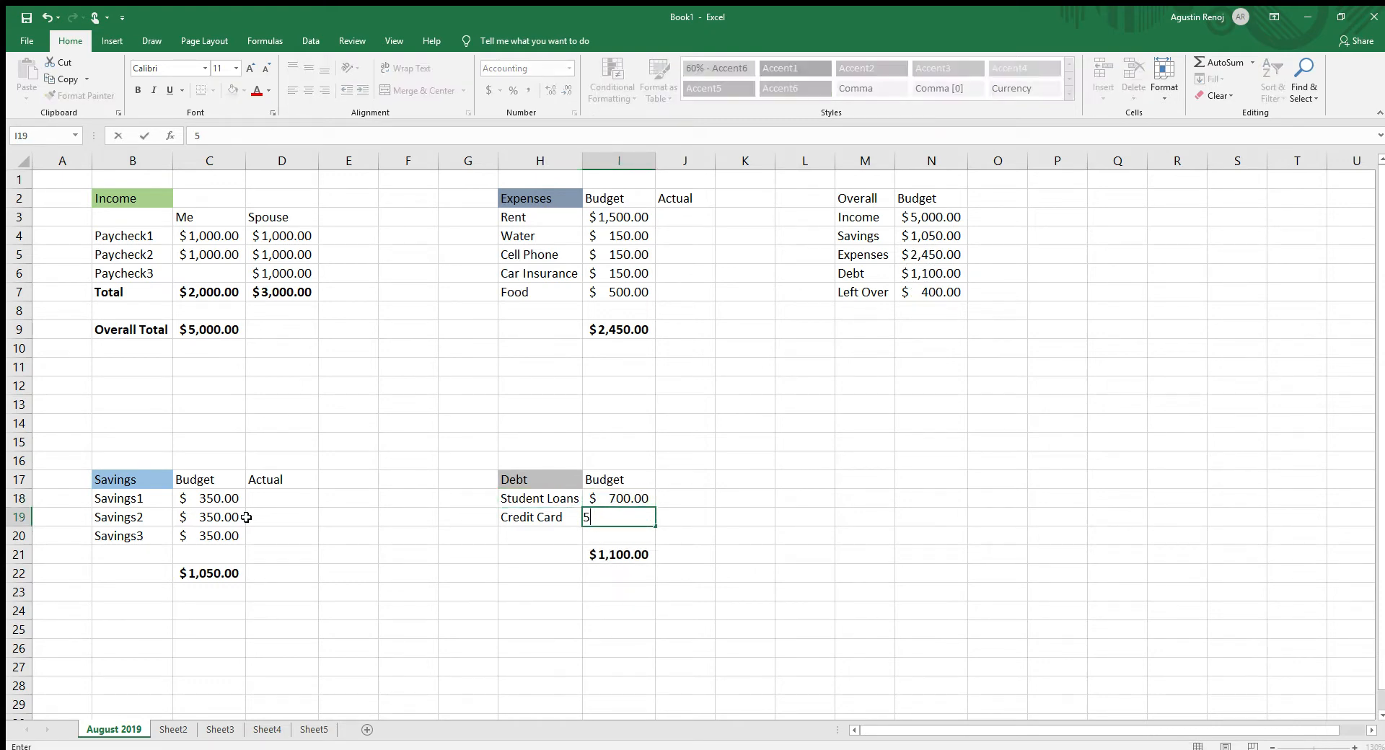
key(Return)
drag(881, 352, 911, 342)
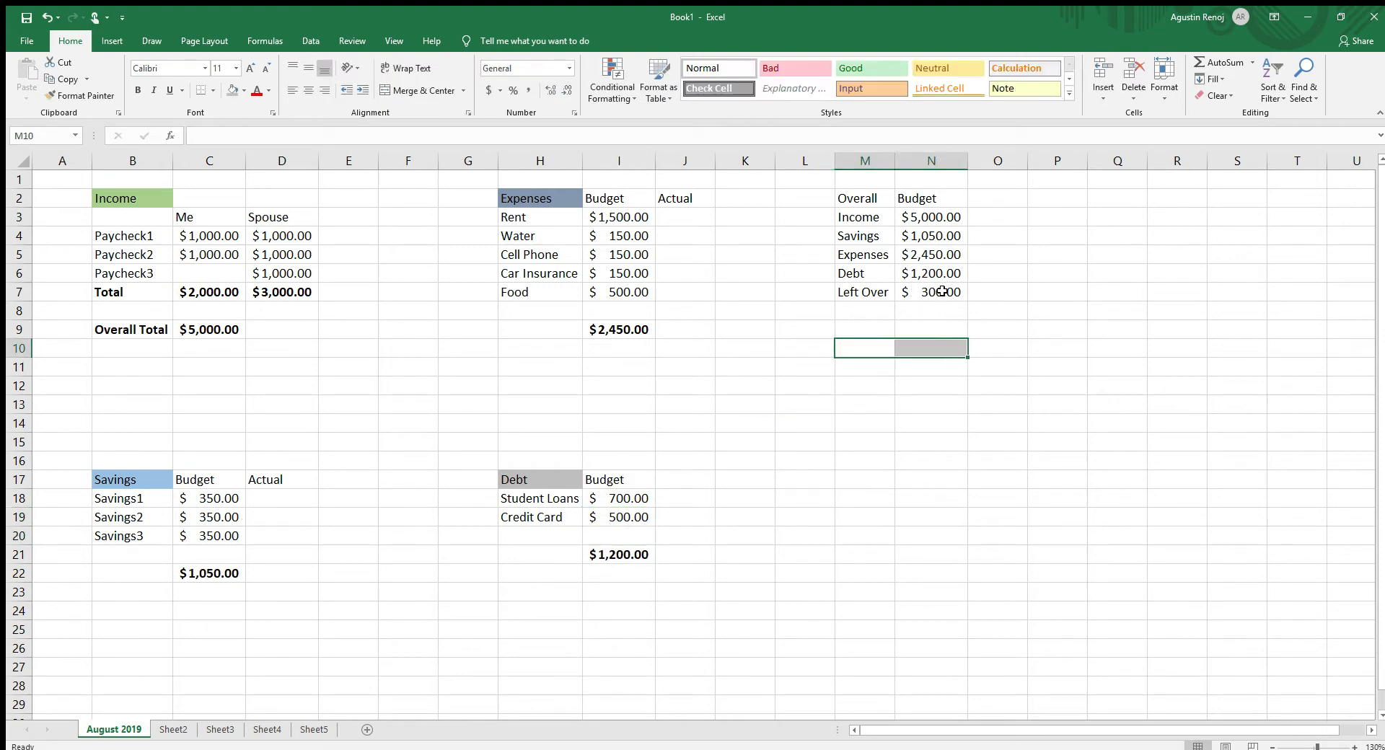
click(943, 291)
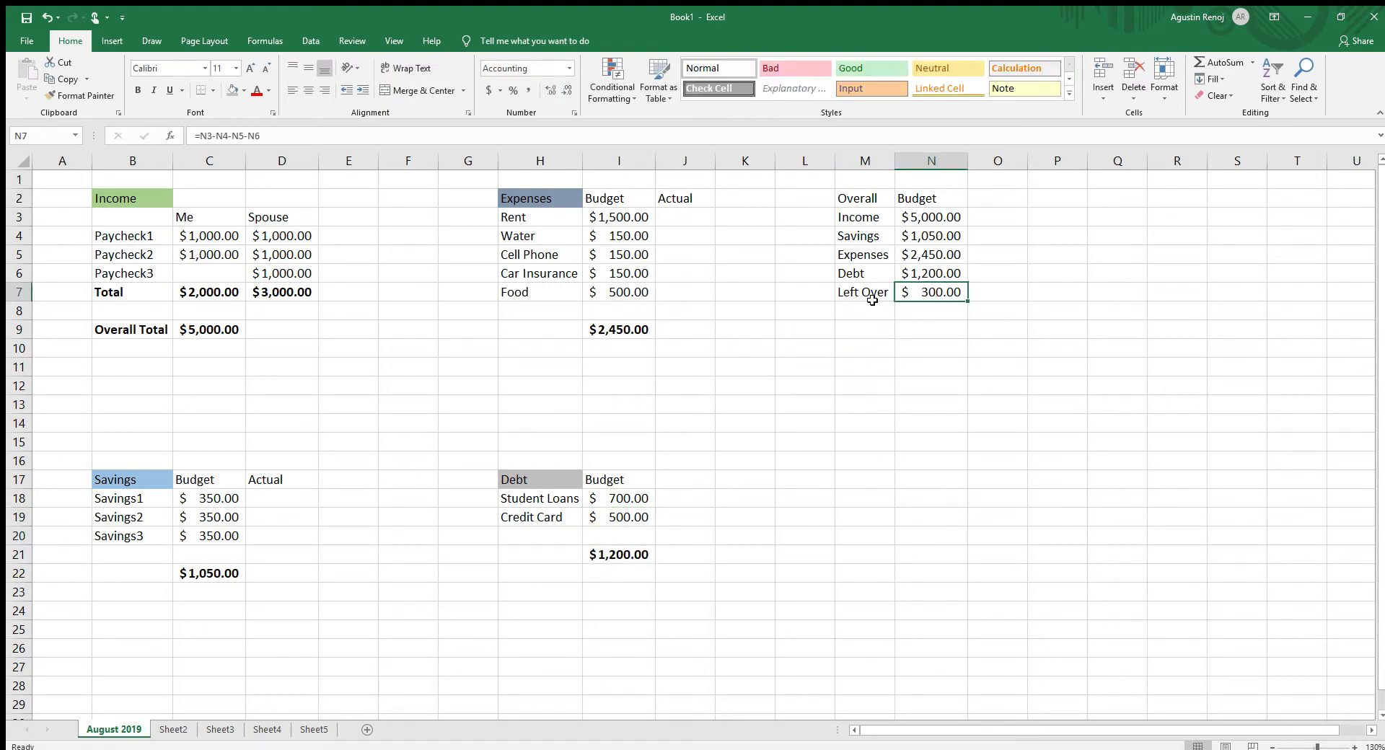
- Add the column heading "Actual" in cell O2 beside the Overall section's Budget heading
click(1003, 204)
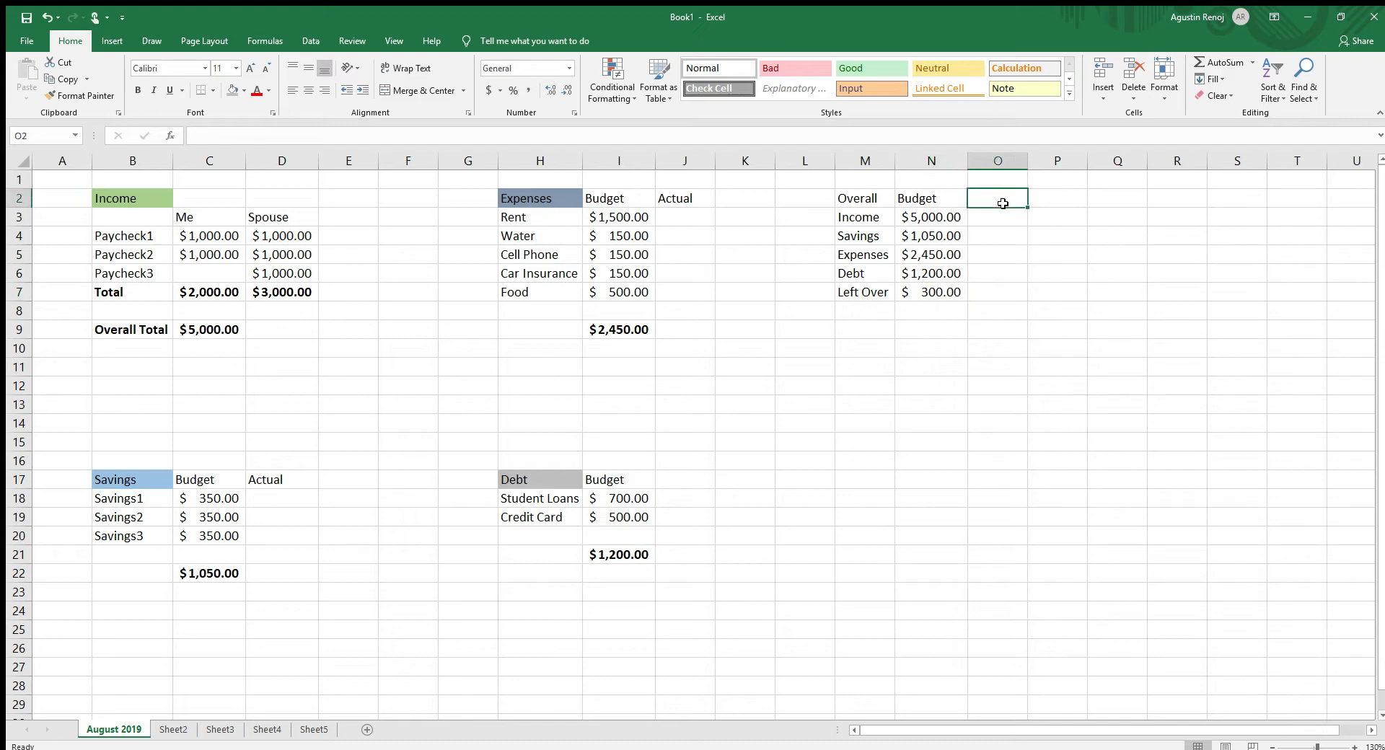
text(Actual)
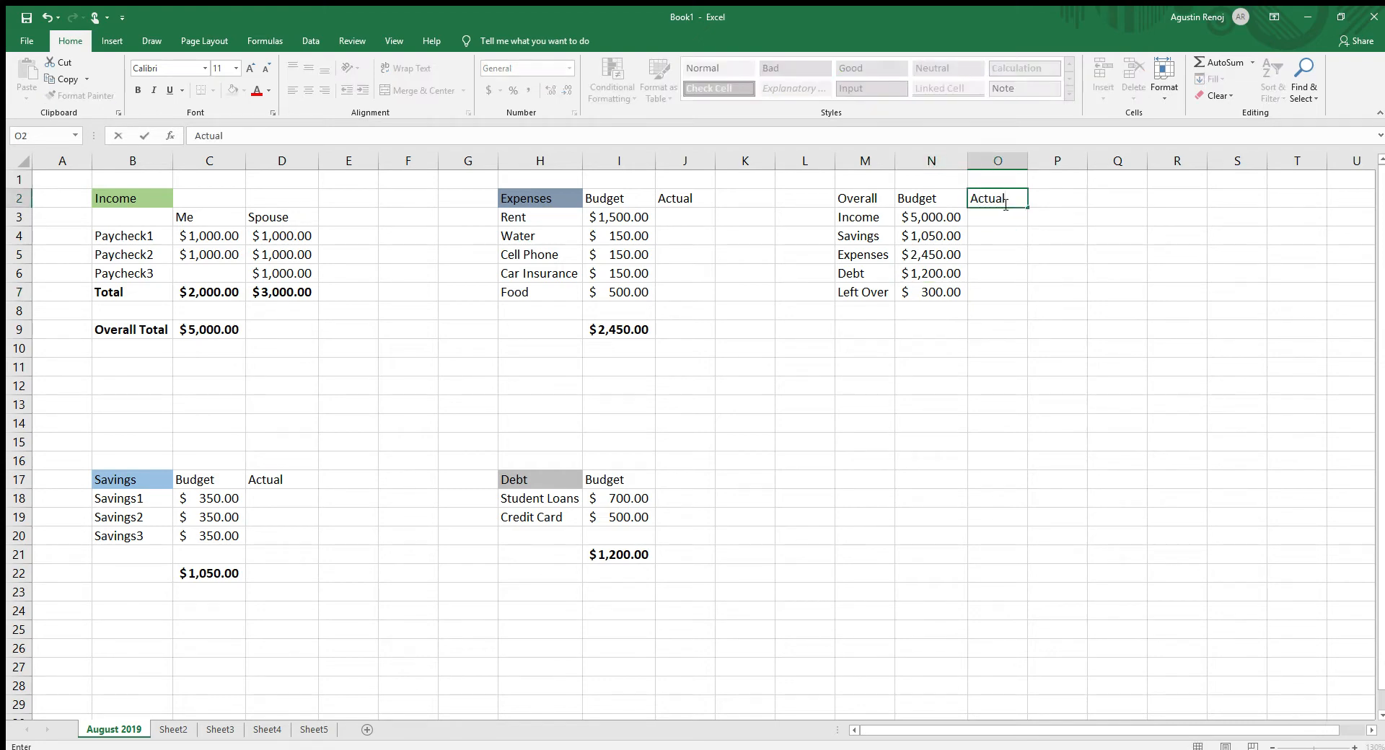
click(931, 314)
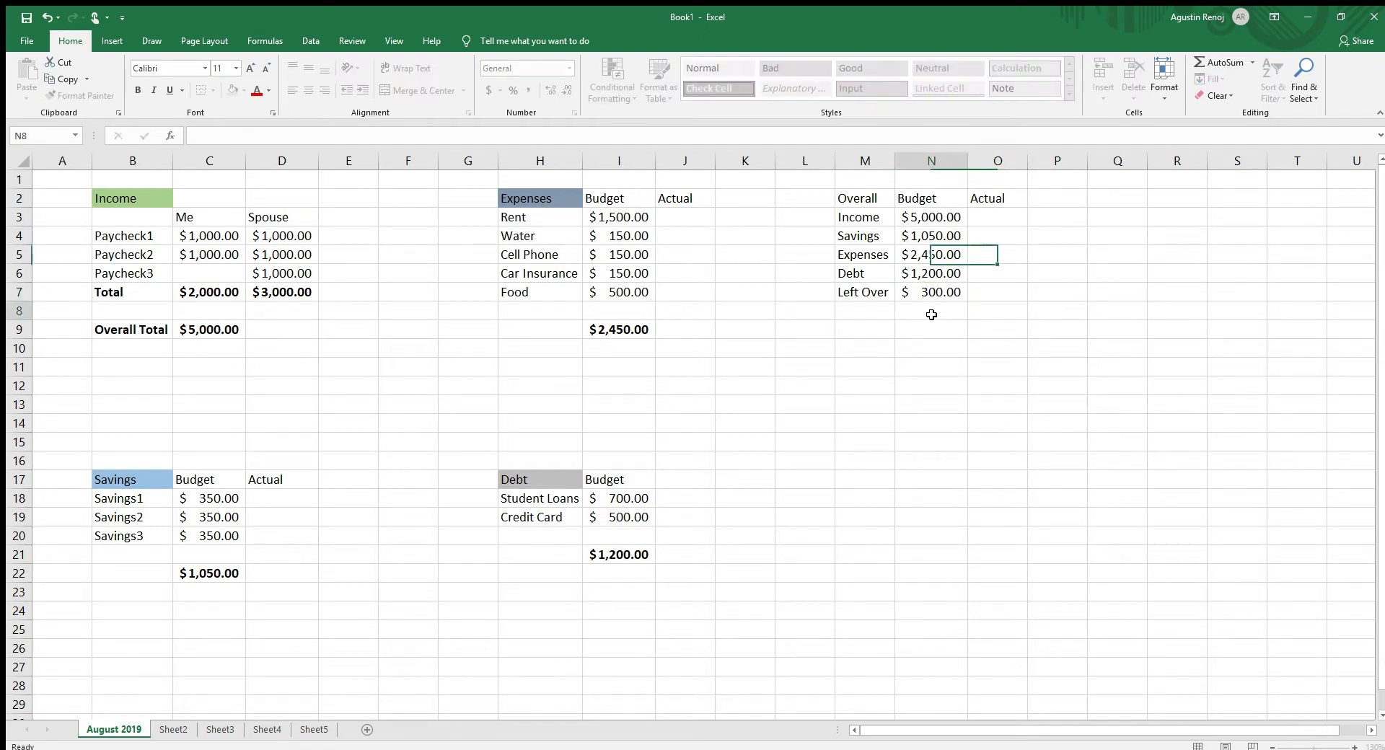
- Enter 350 as the actual amount for Savings1, Savings2 and Savings3 in D18:D20
click(292, 502)
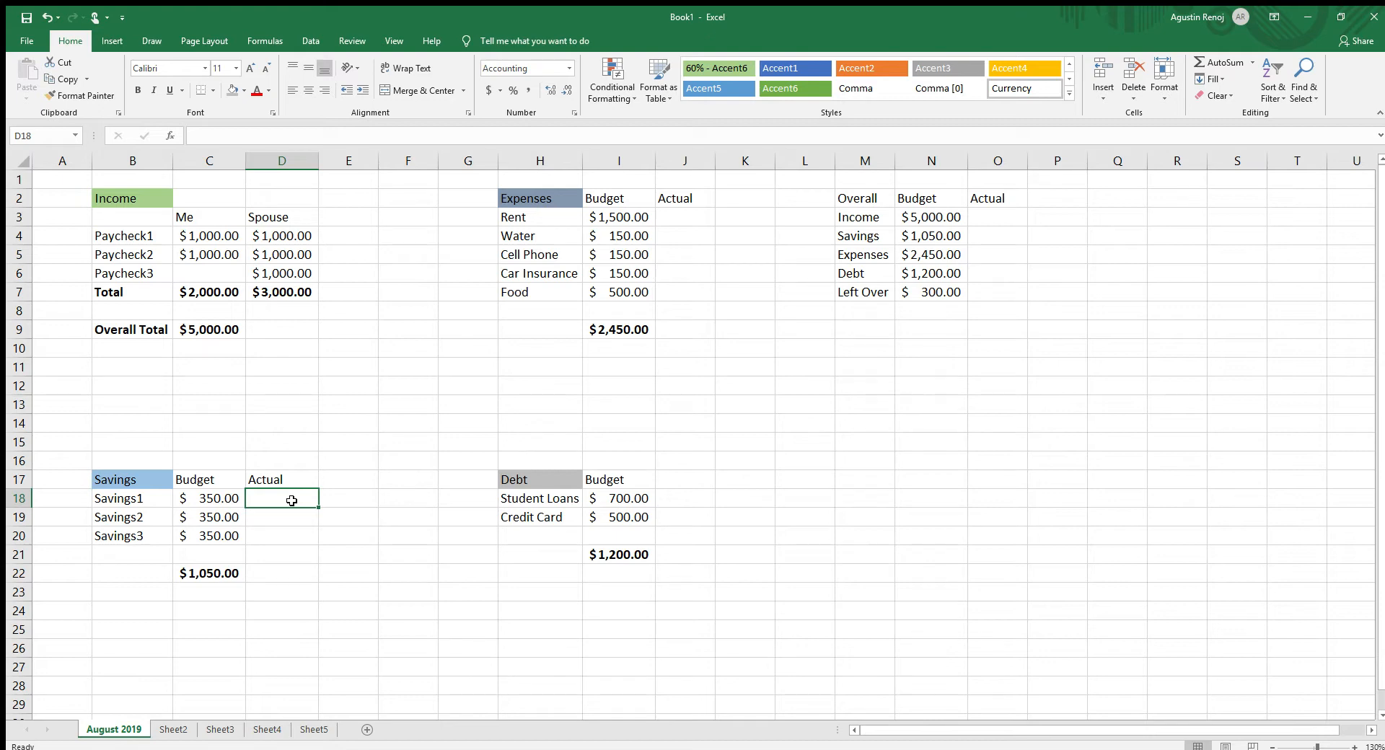
text(350)
key(Return)
text(3)
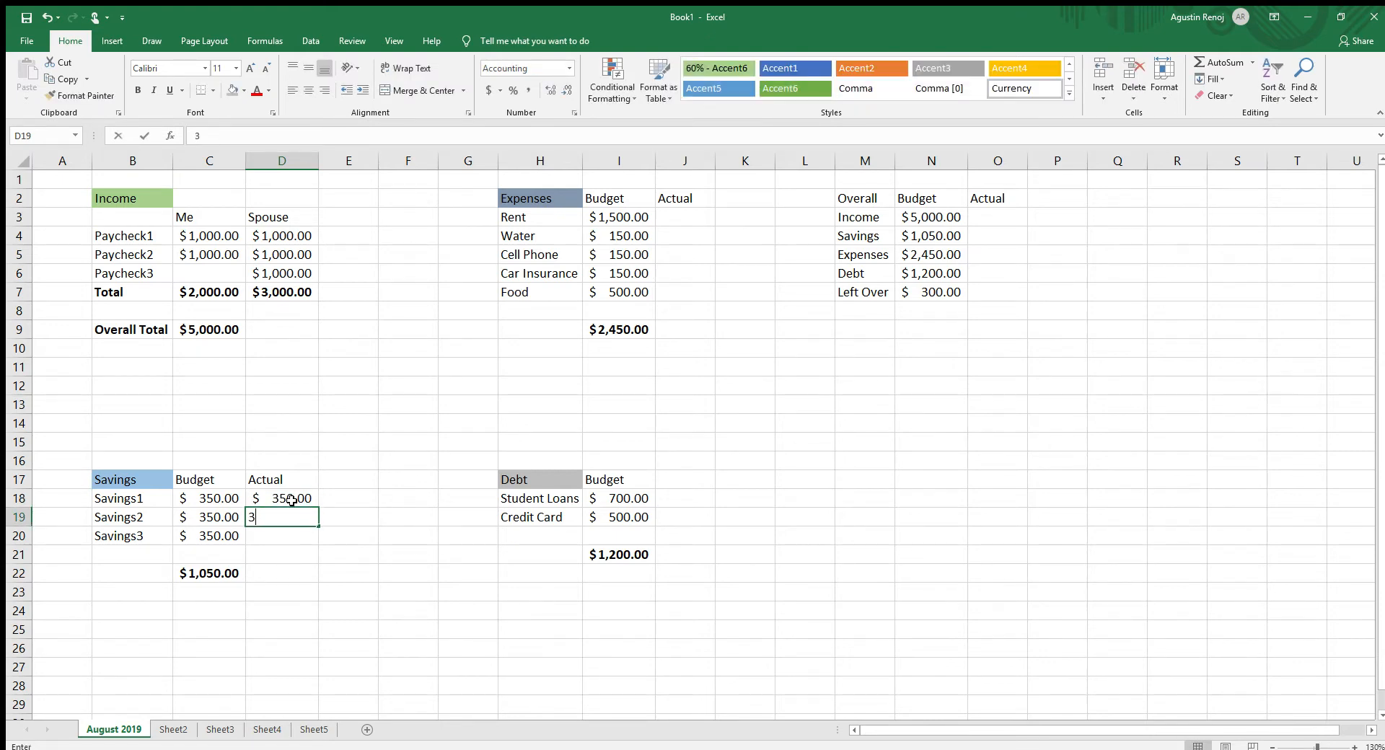
text(50)
key(Return)
text(350)
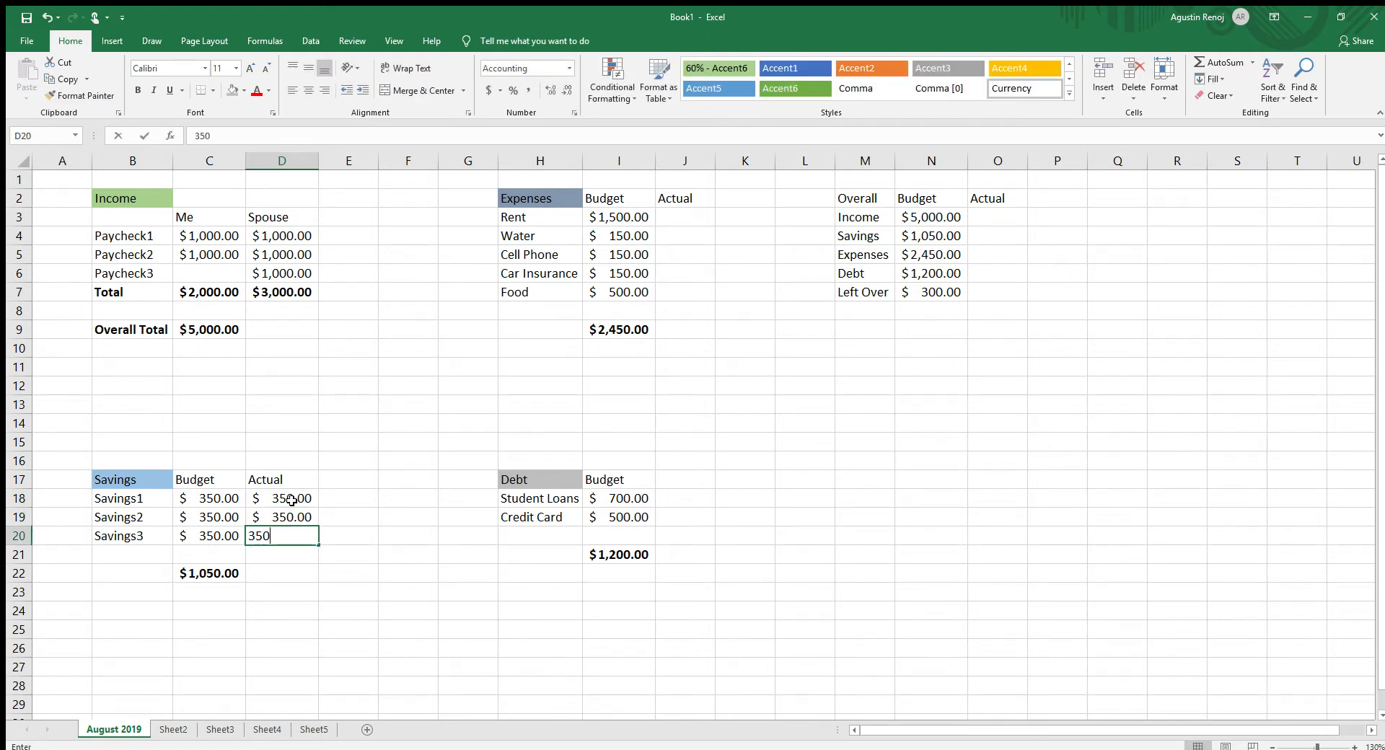
- Total the actual savings amounts in D22 using AutoSum over D18:D22
click(303, 570)
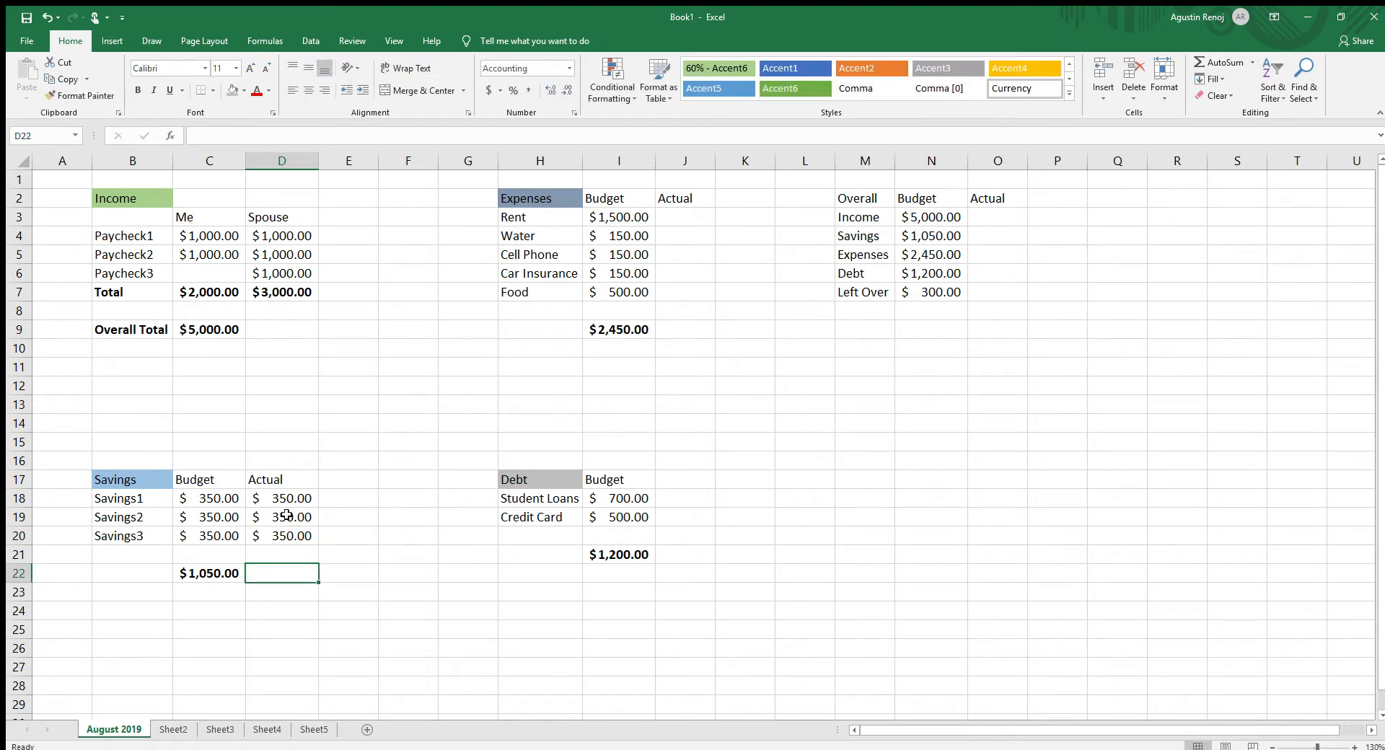
drag(286, 500, 286, 575)
click(1221, 62)
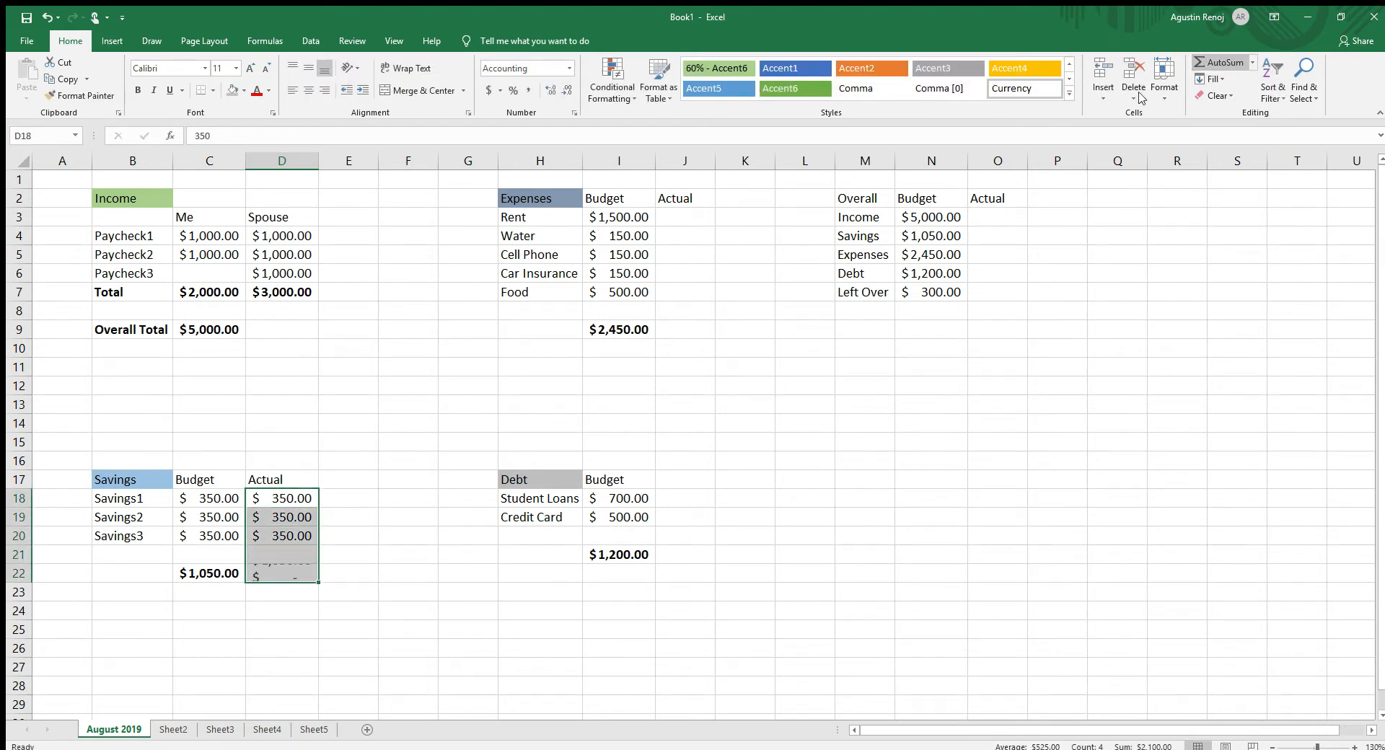
- Enter the actual expenses in J3:J7: Rent 1,500, Water 140, Cell Phone 150, Car Insurance 150 and Food 600
click(745, 479)
click(701, 217)
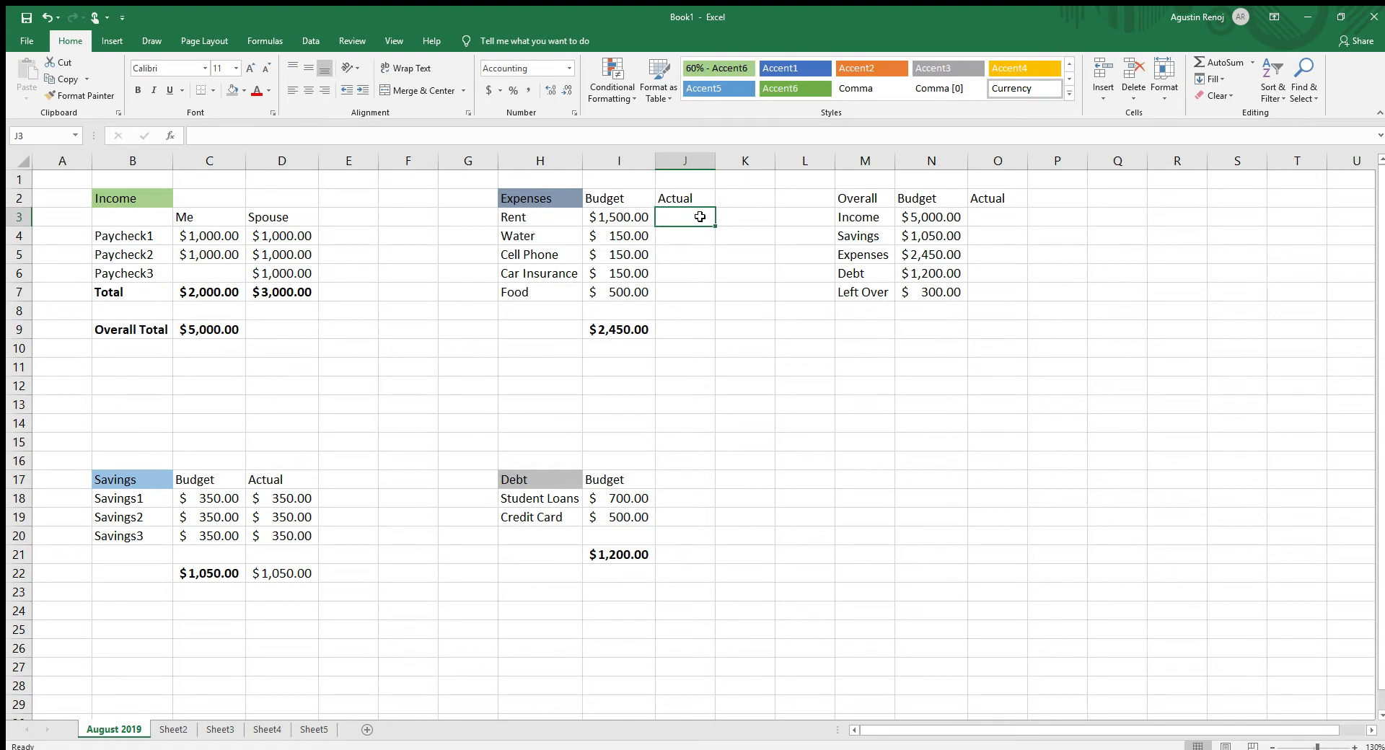
text(1,500)
key(Return)
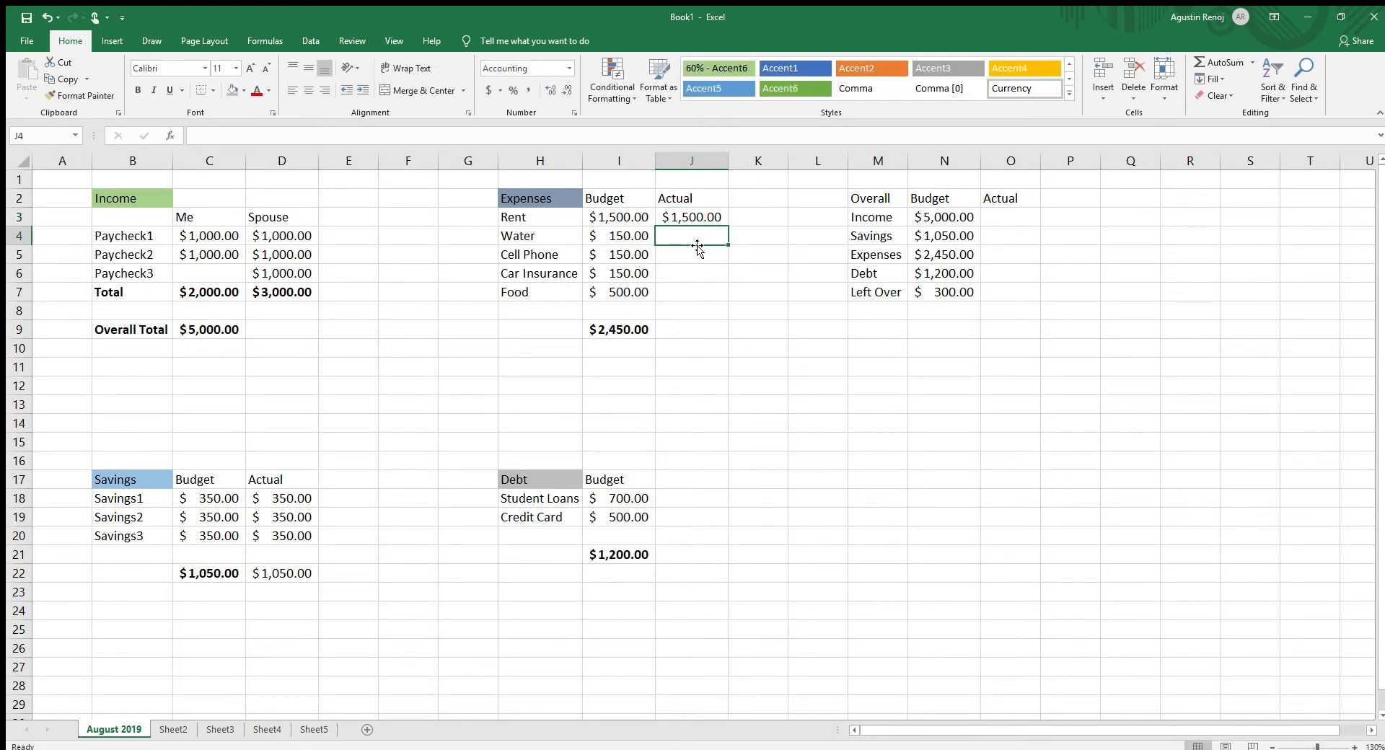
text(140)
key(Return)
text(1)
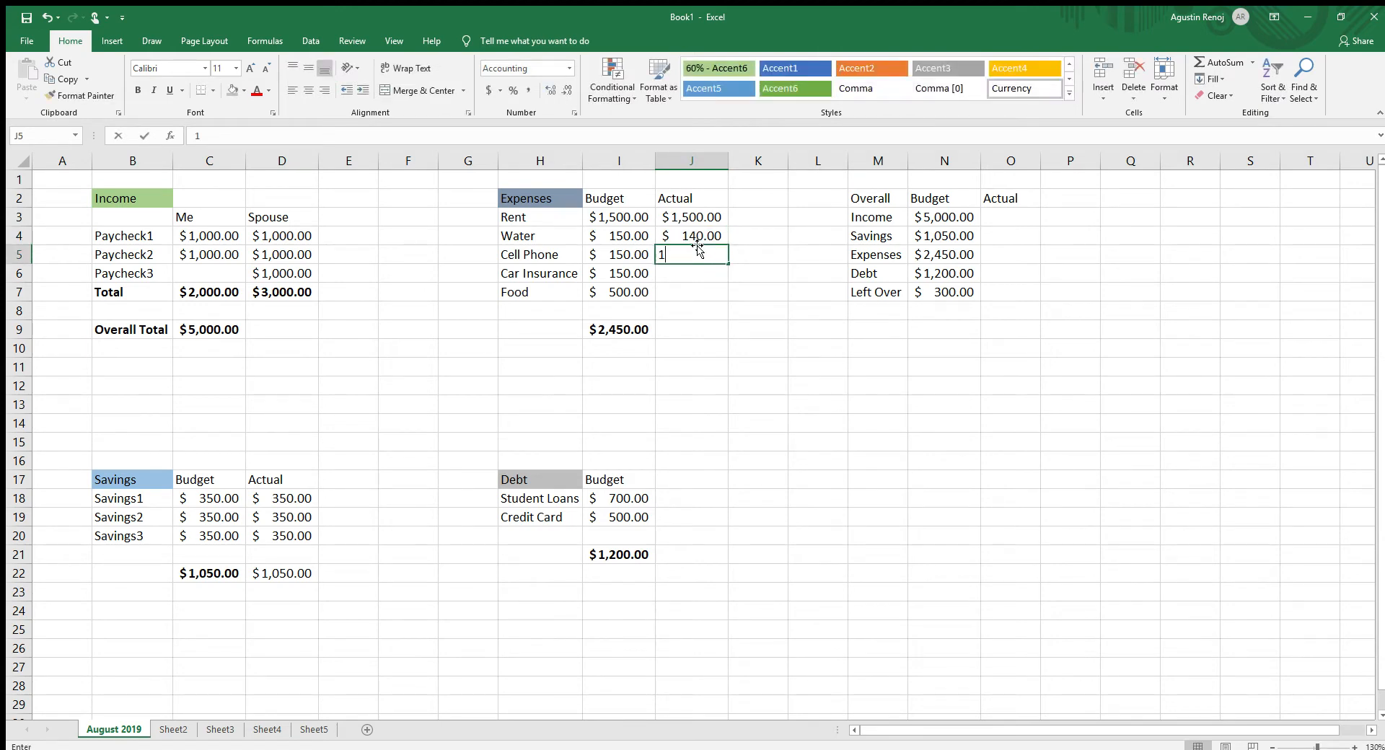
text(50)
key(Return)
text(150)
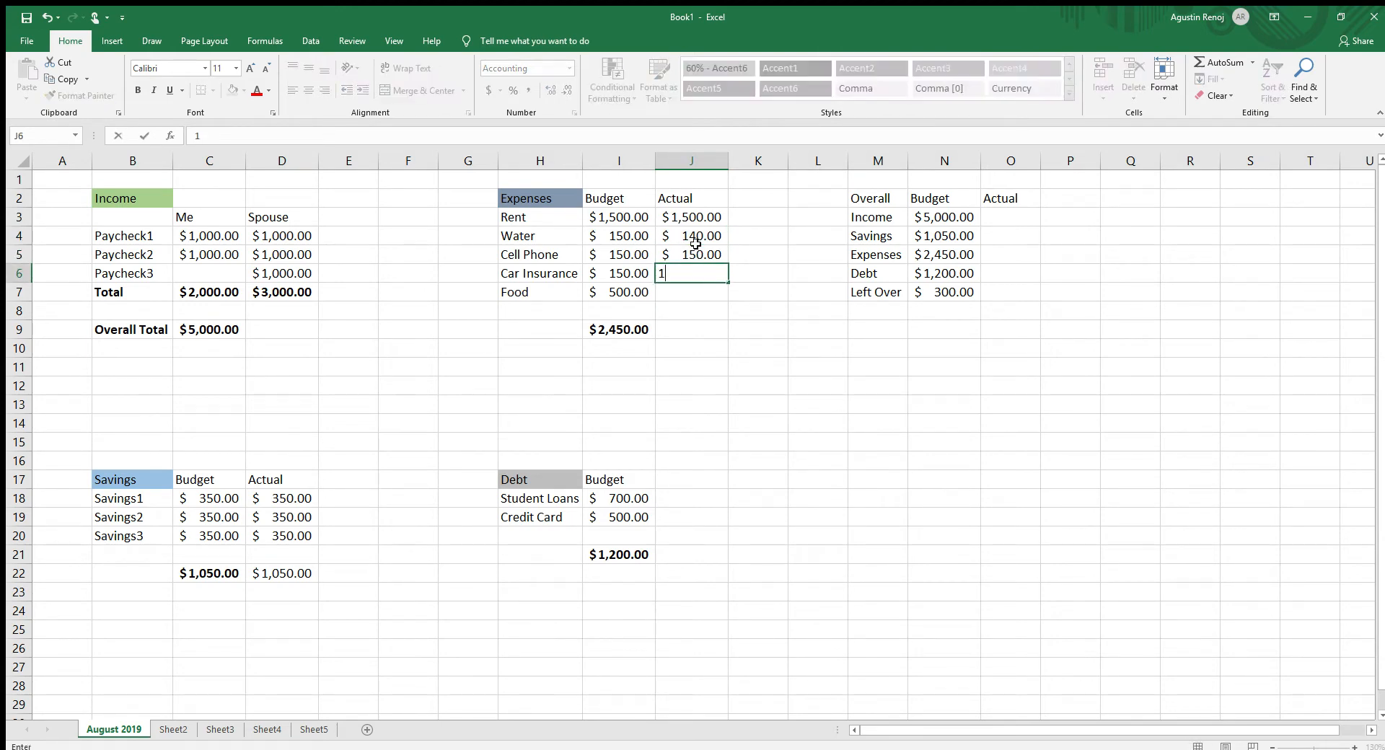
key(Return)
text(600)
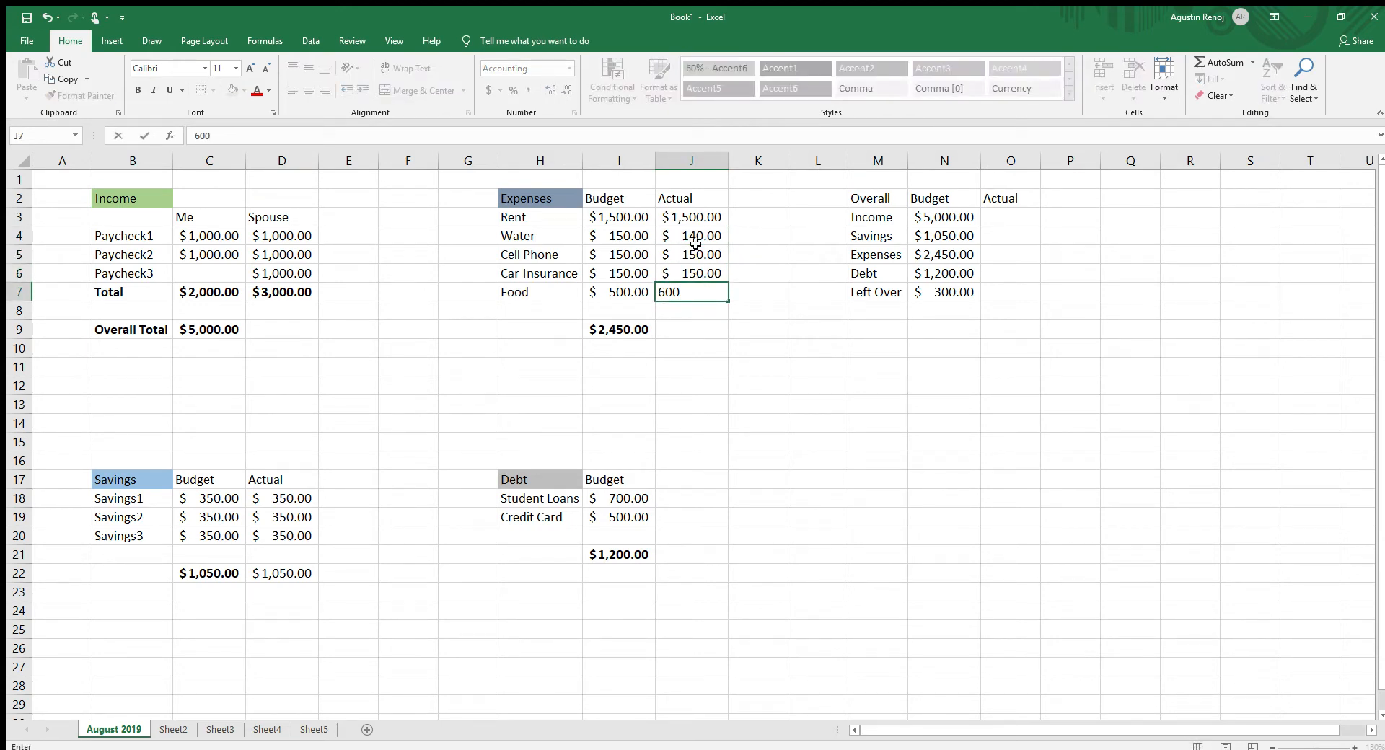
key(Return)
- Total the actual expenses in J9 using AutoSum over J3:J9
drag(692, 219, 692, 317)
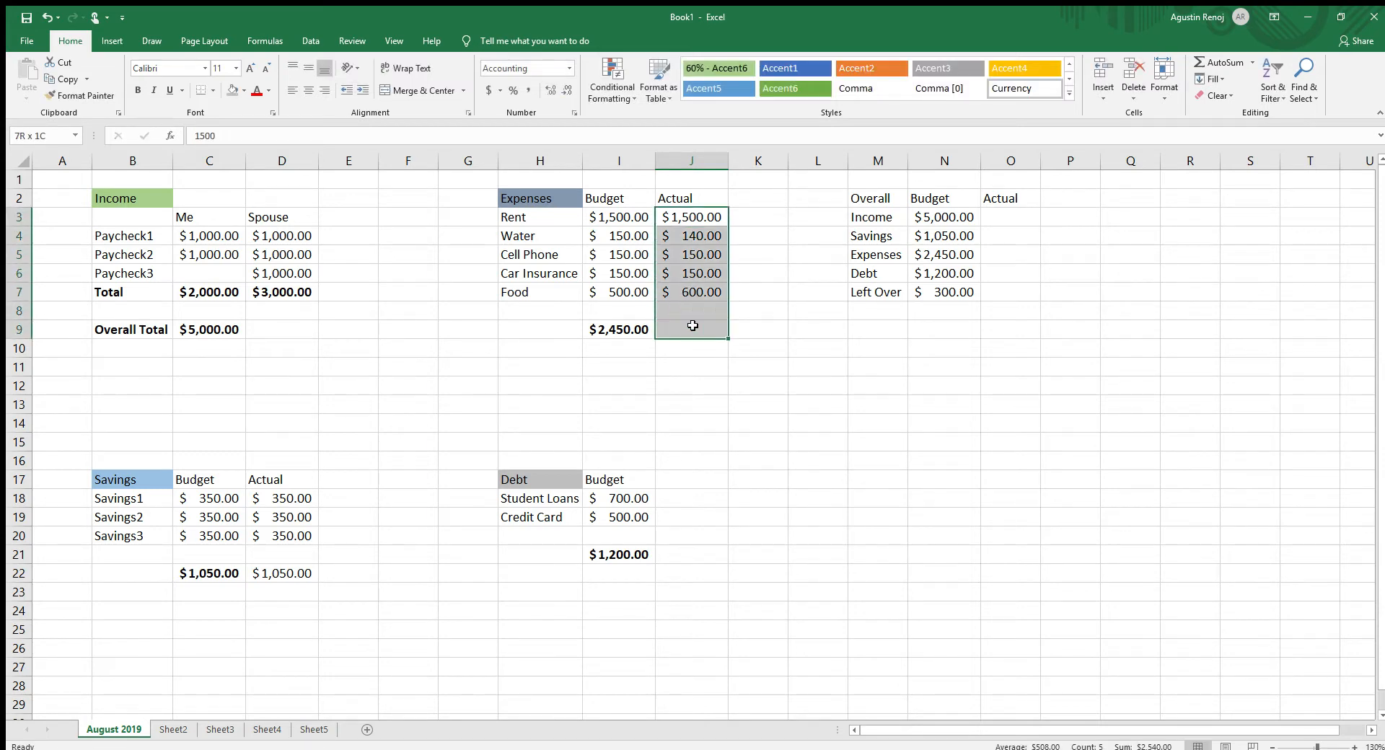
click(1220, 62)
click(757, 480)
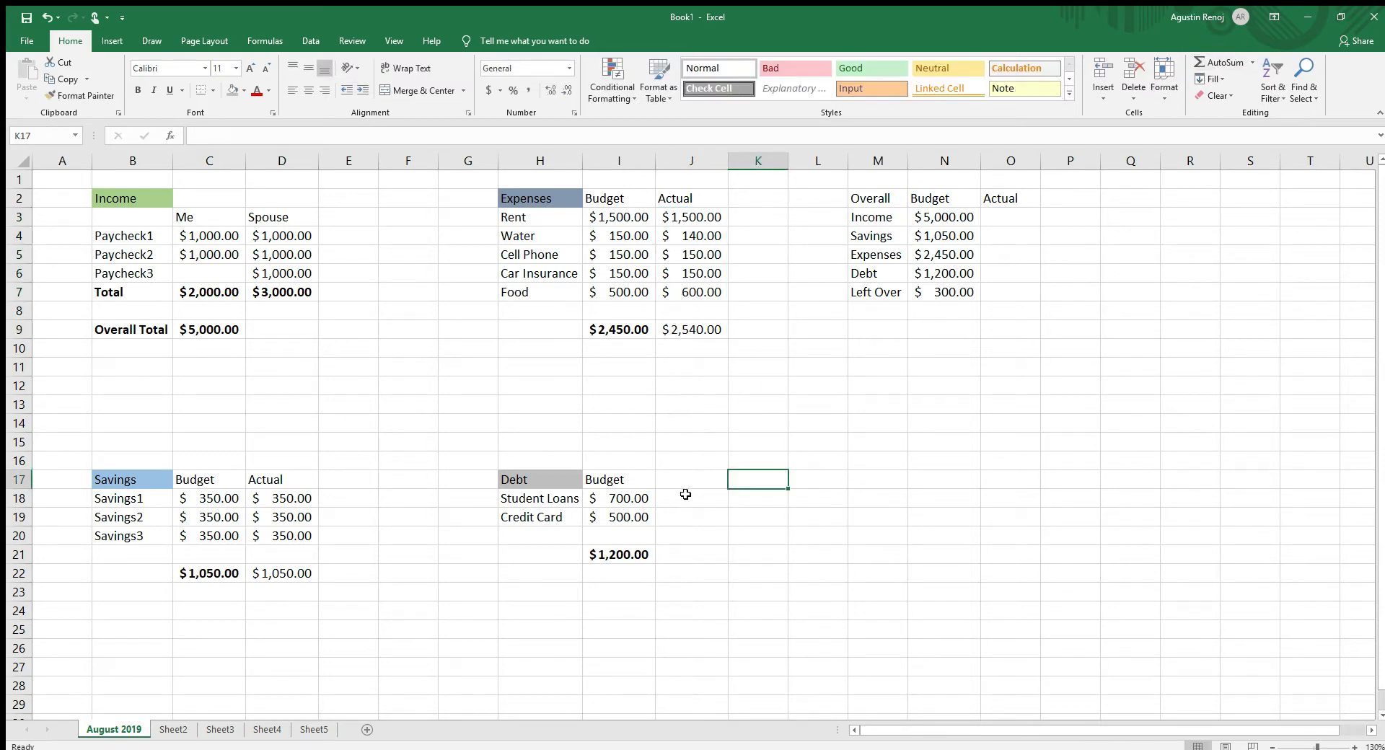
- Add the column heading "Actual" in cell J17 beside the Debt section's Budget heading
click(685, 481)
text(Actru)
key(BackSpace)
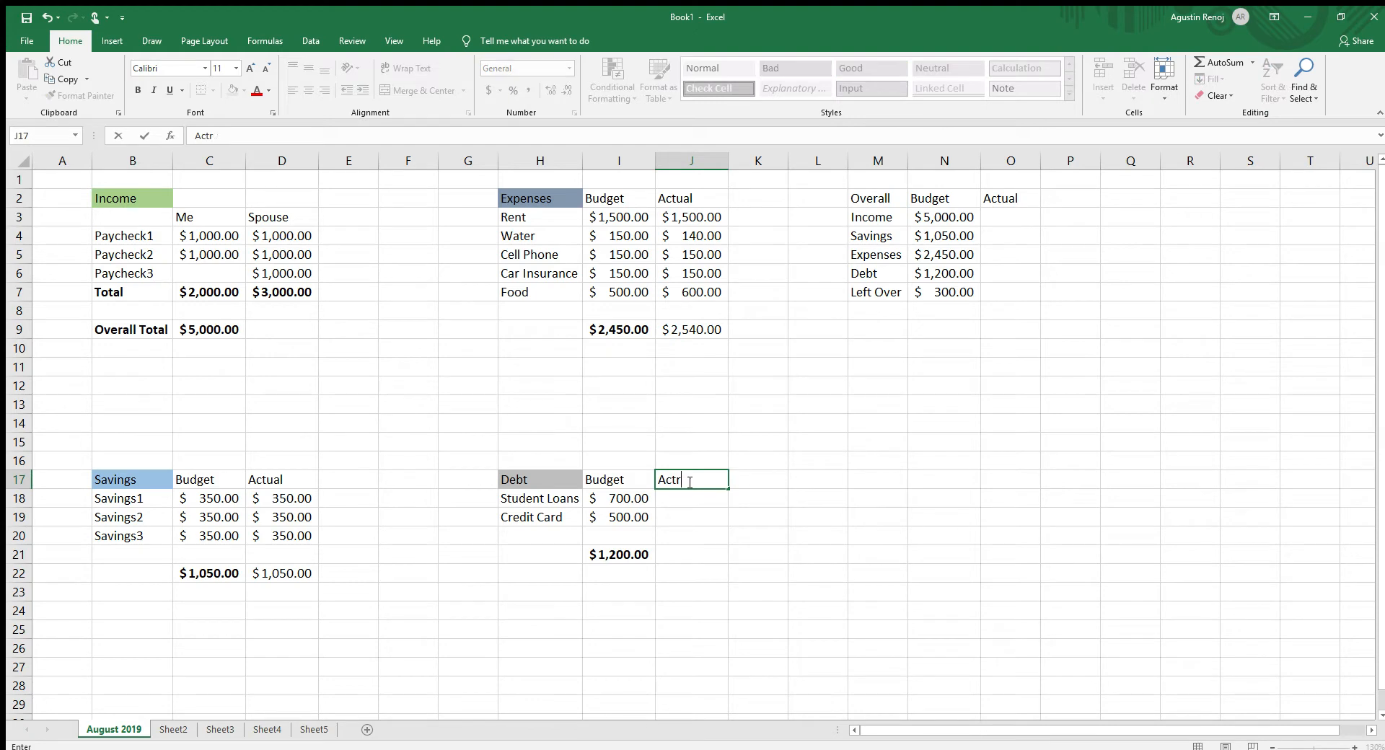
text(al)
key(Return)
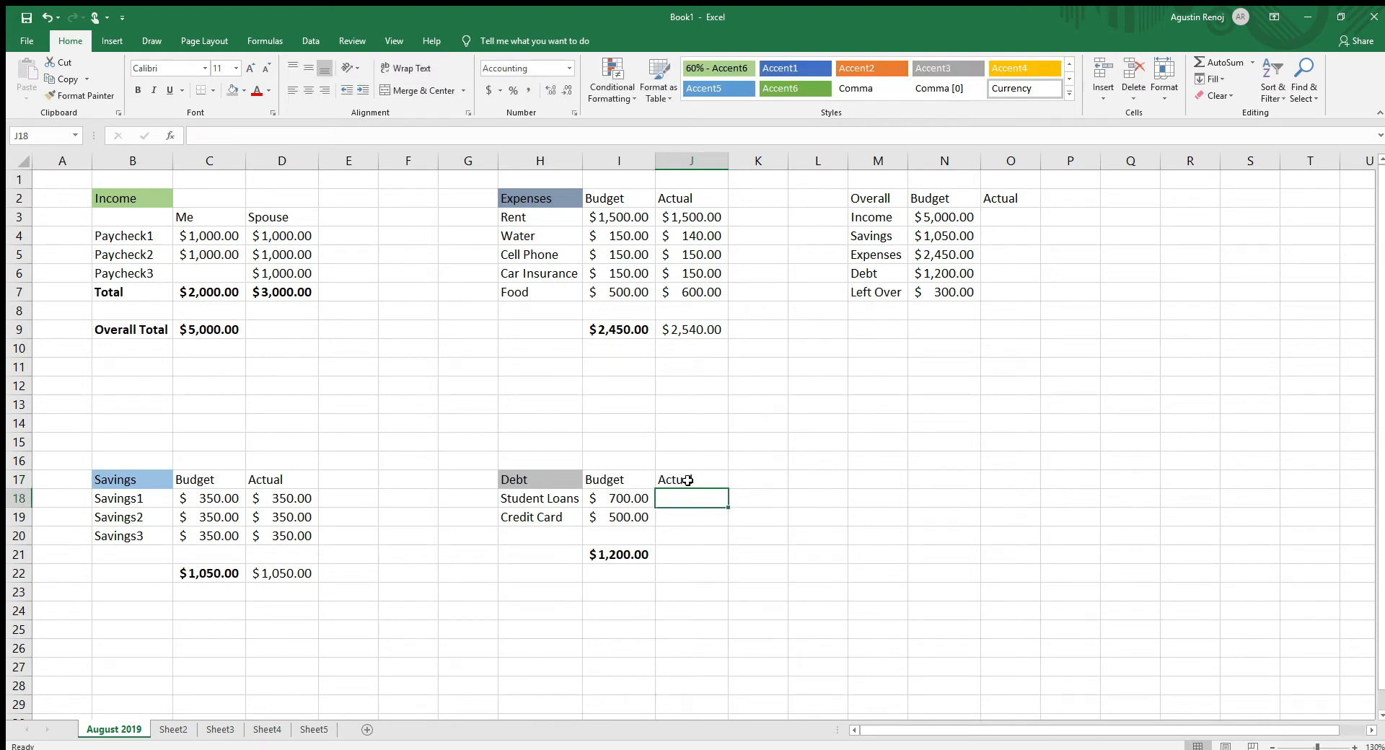
- Enter actual debt amounts of 700 for Student Loans and 500 for Credit Card, and total them in J21 with AutoSum
text(700)
key(Return)
text(500)
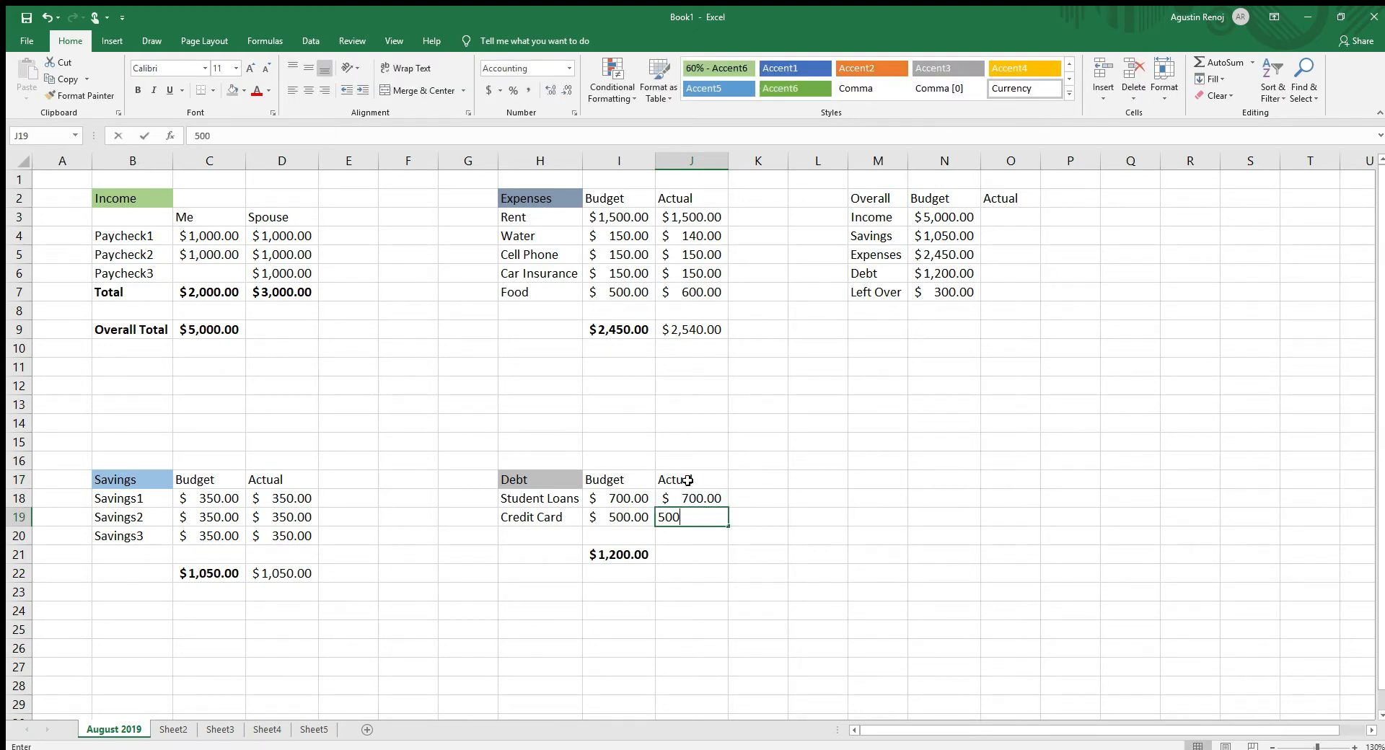
key(Return)
drag(694, 500, 698, 552)
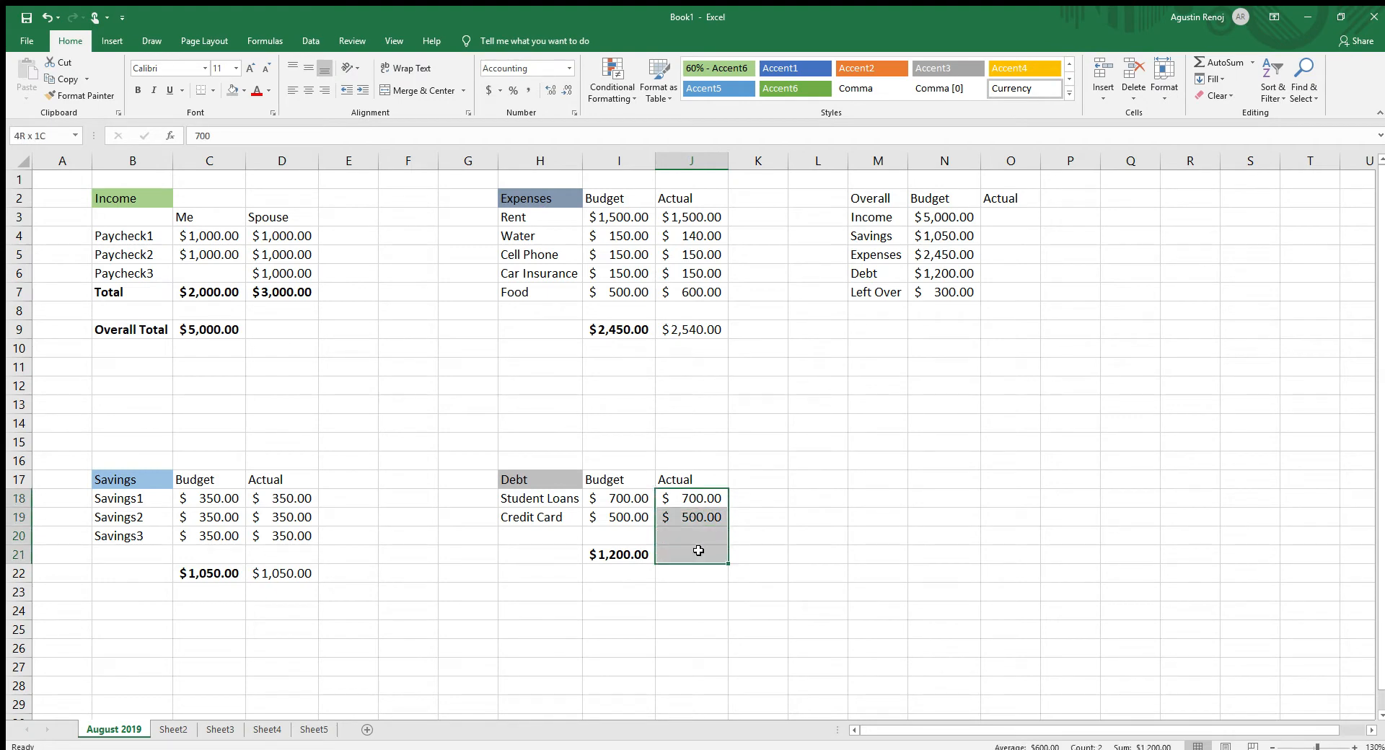
click(1218, 64)
- In the Overall section's Actual column, link Income in O3 to the overall total in C9 and Savings in O4 to D22
click(1020, 219)
text(=)
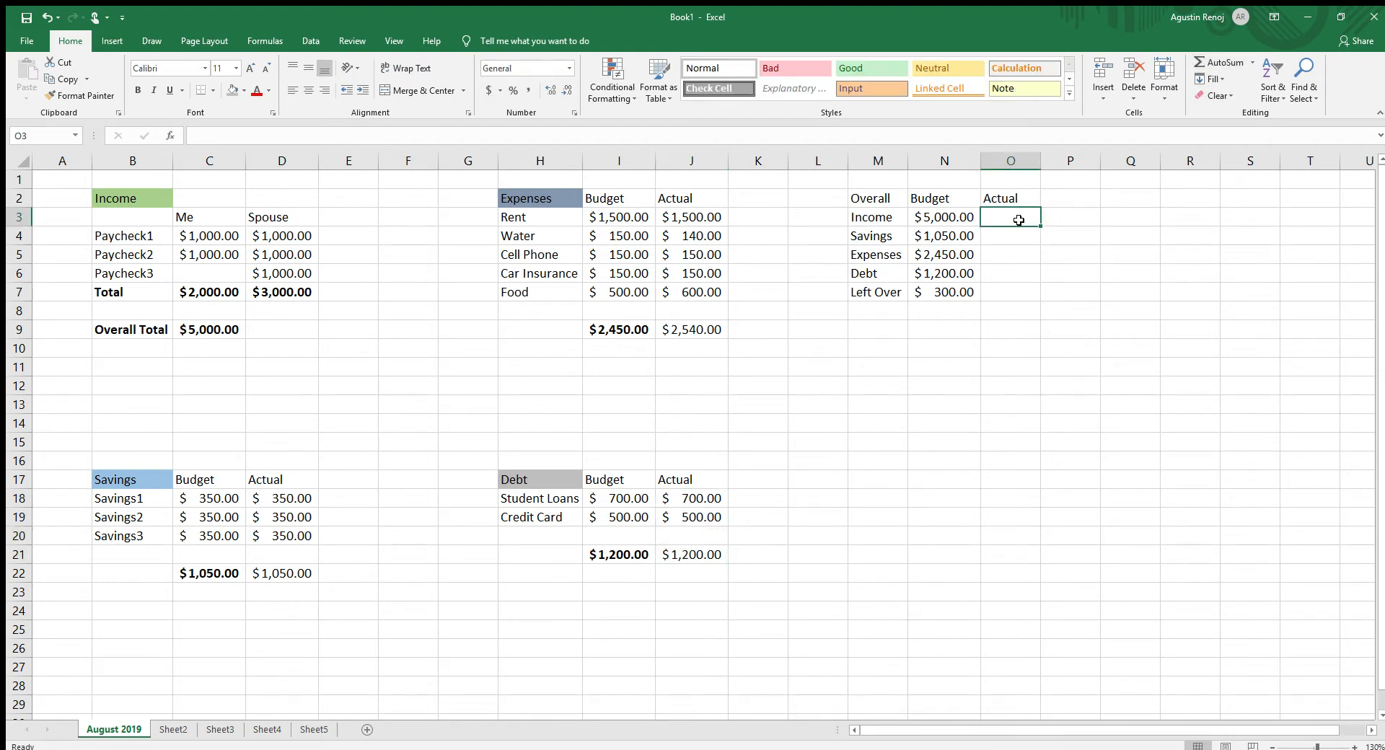
click(217, 326)
text(-)
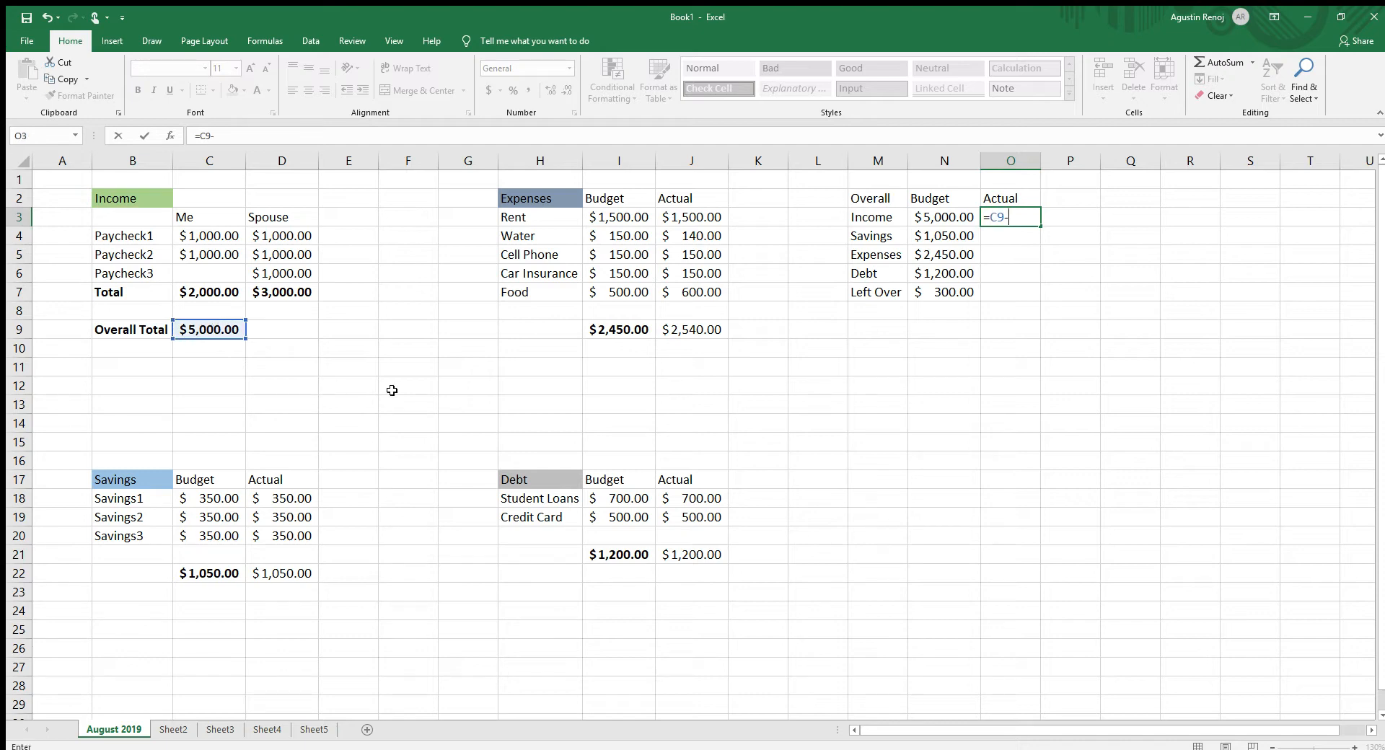
key(Return)
text(=)
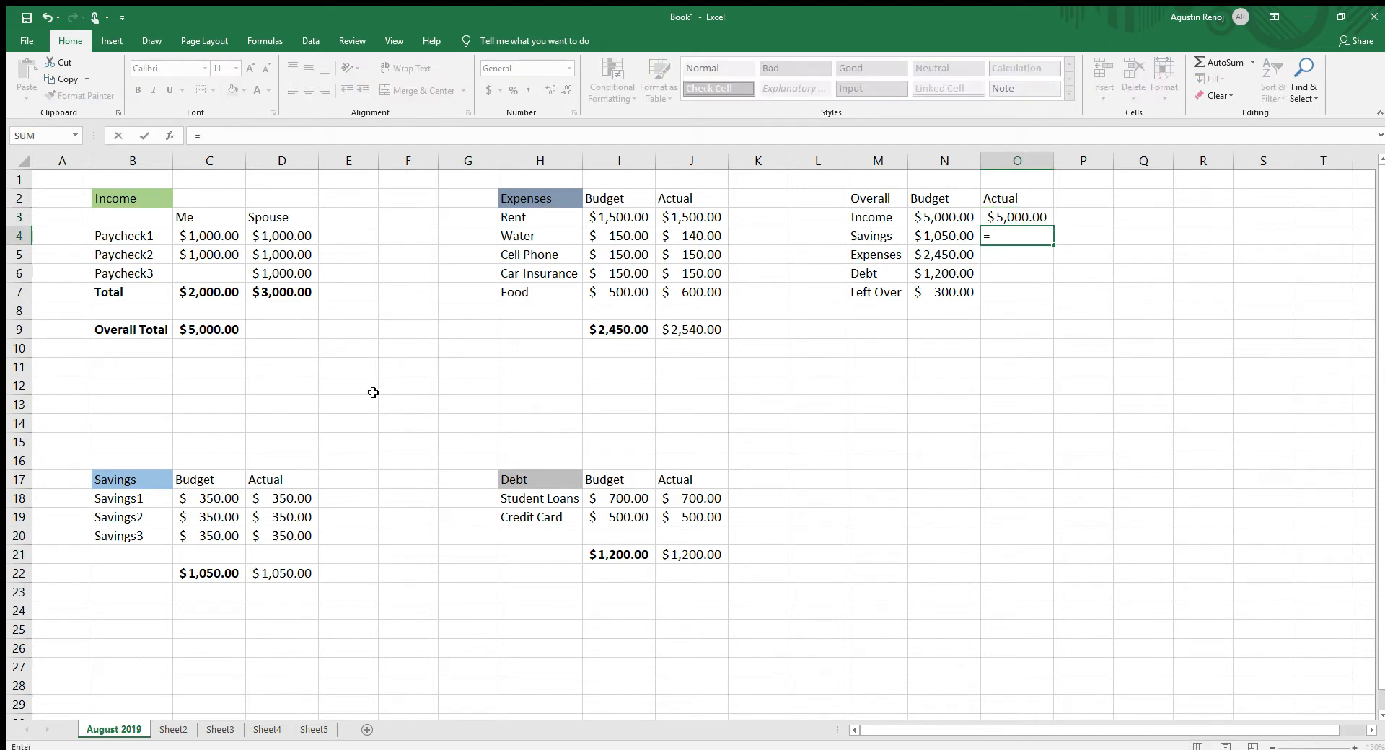
click(264, 575)
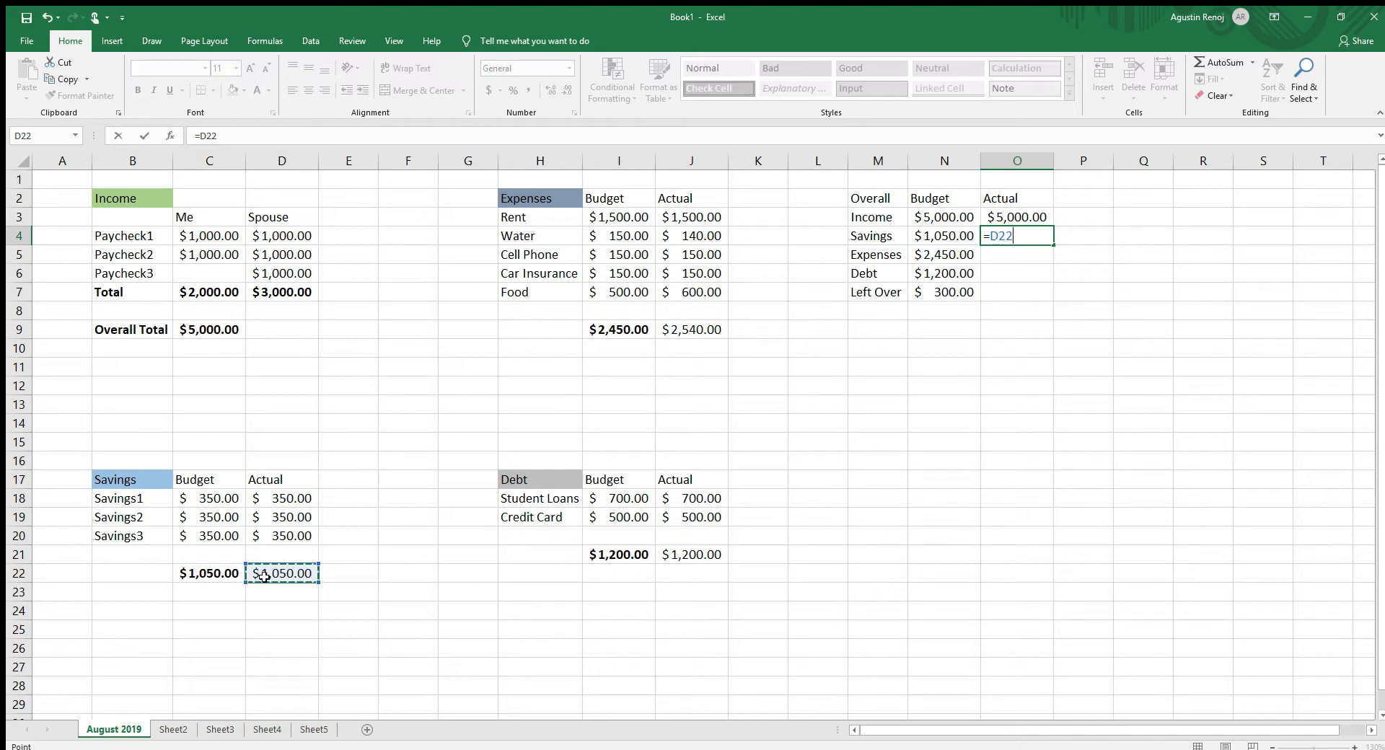
key(Return)
- Link the Overall section's actual Expenses in O5 to J9 and actual Debt in O6 to J21
text(=)
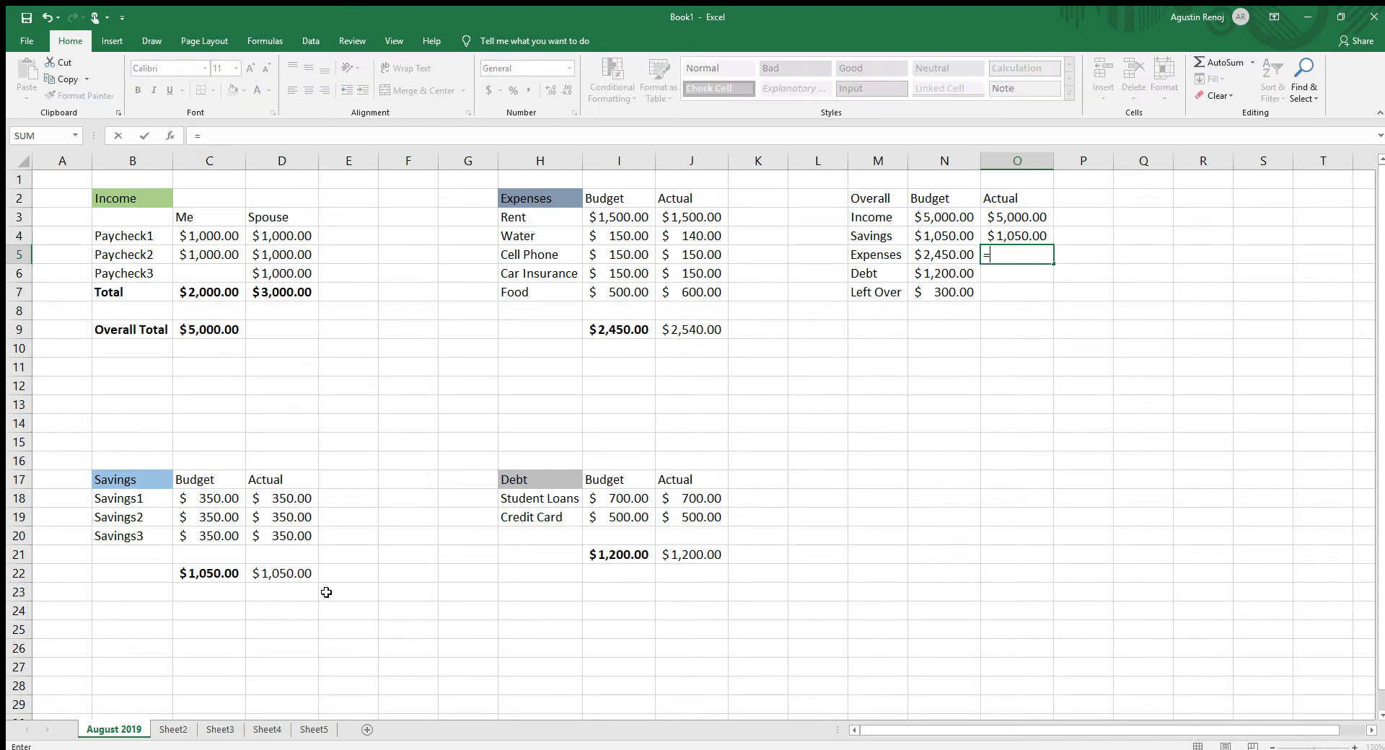
click(672, 329)
key(Return)
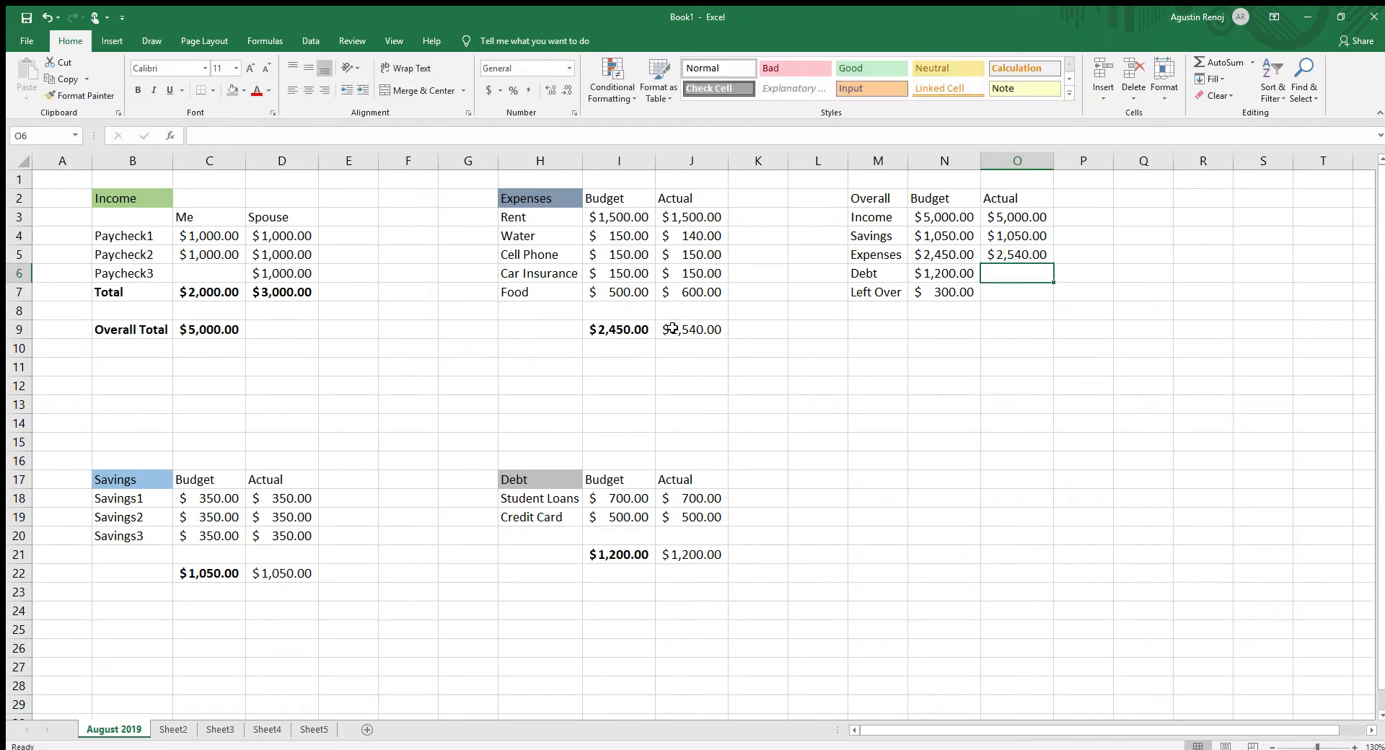
text(=)
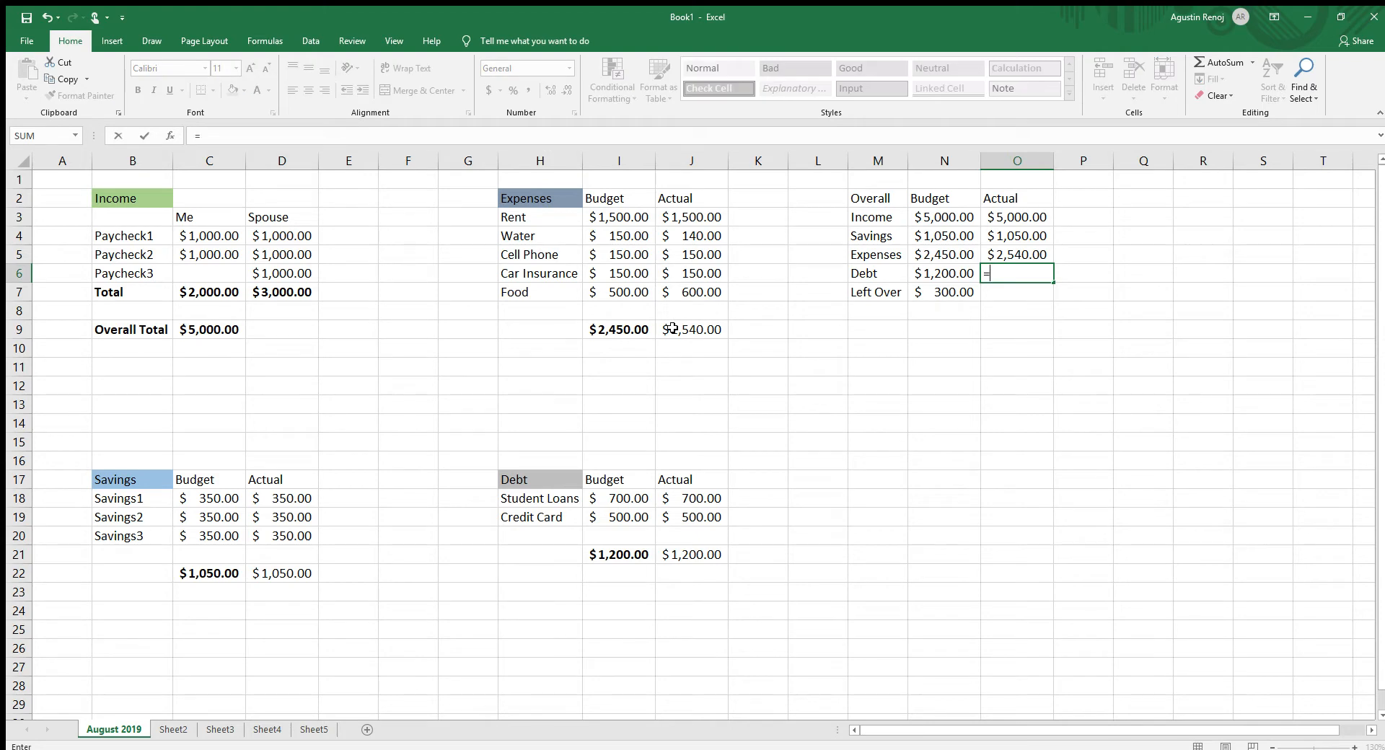
click(699, 550)
key(Return)
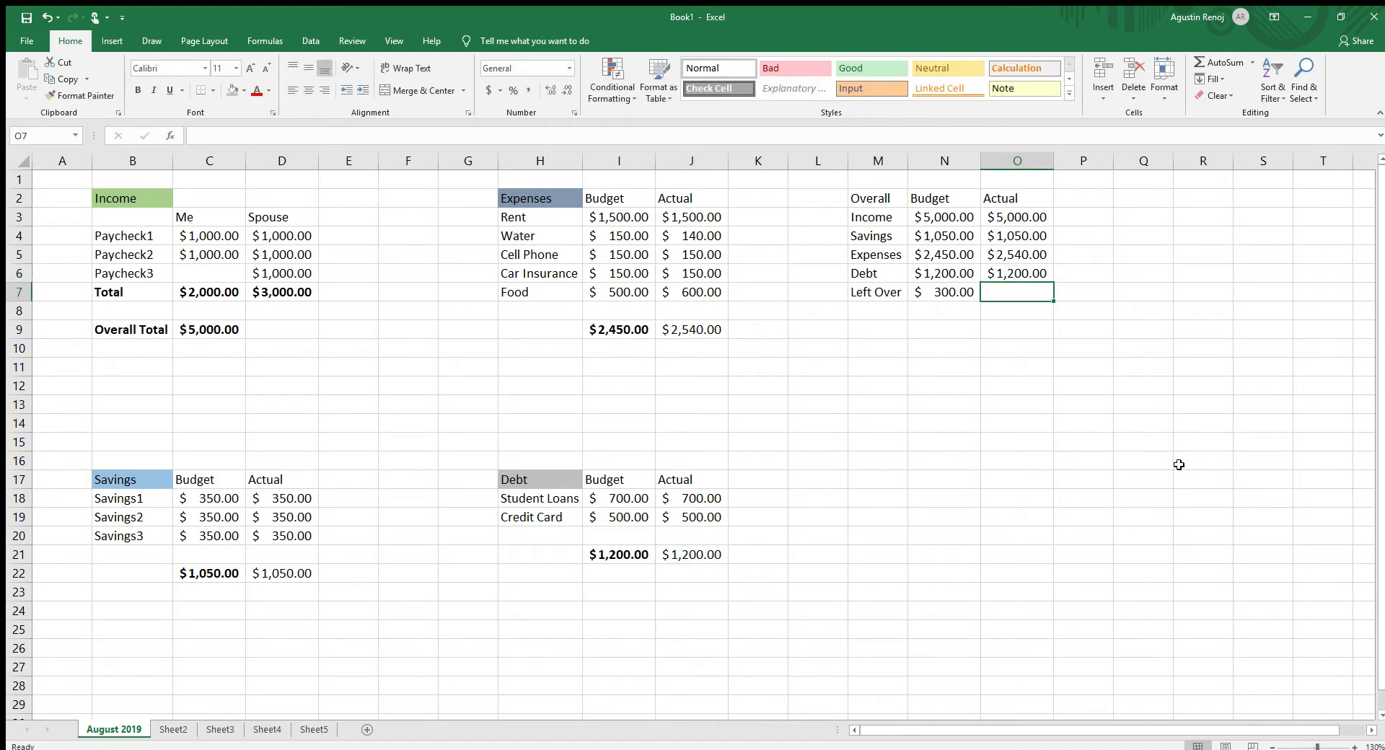
- Calculate the actual Left Over amount in O7 with the formula =O3-O4-O5-O6
text(=)
click(998, 216)
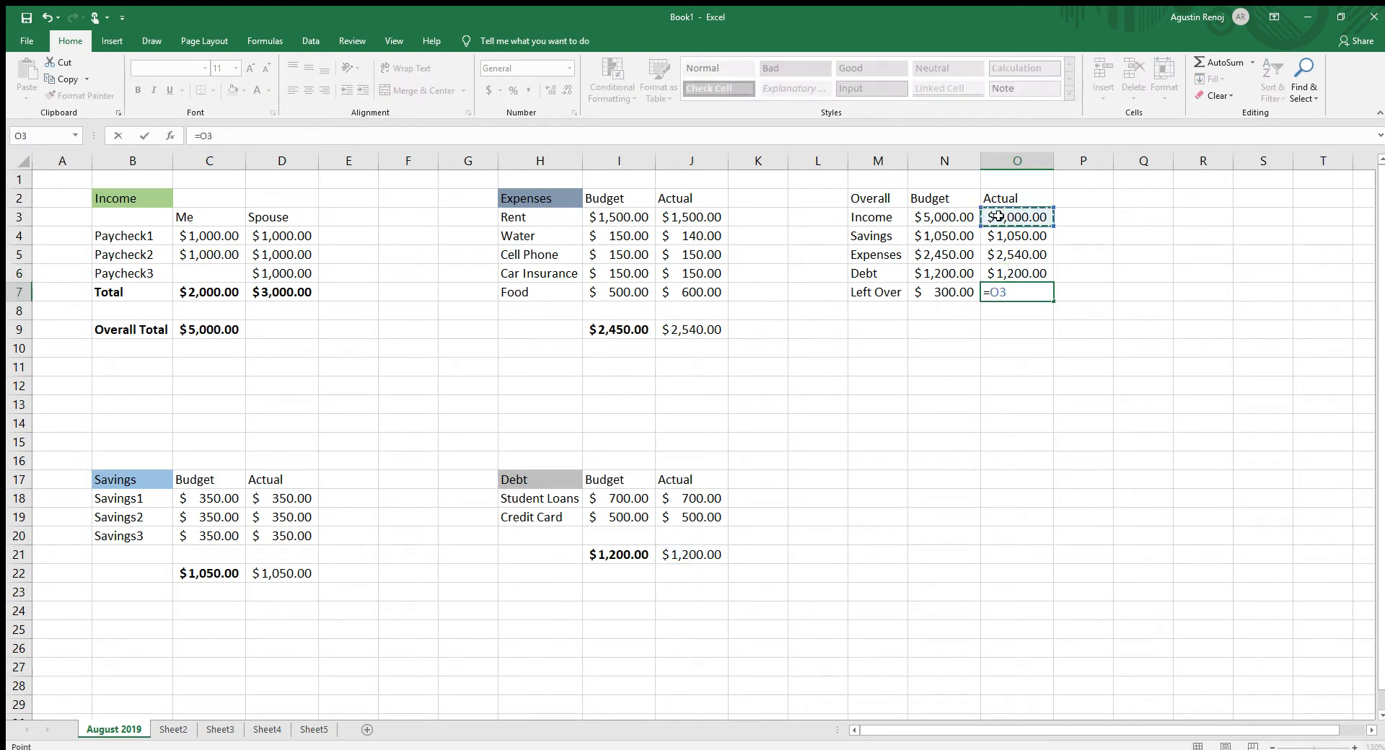
text(-)
click(1008, 237)
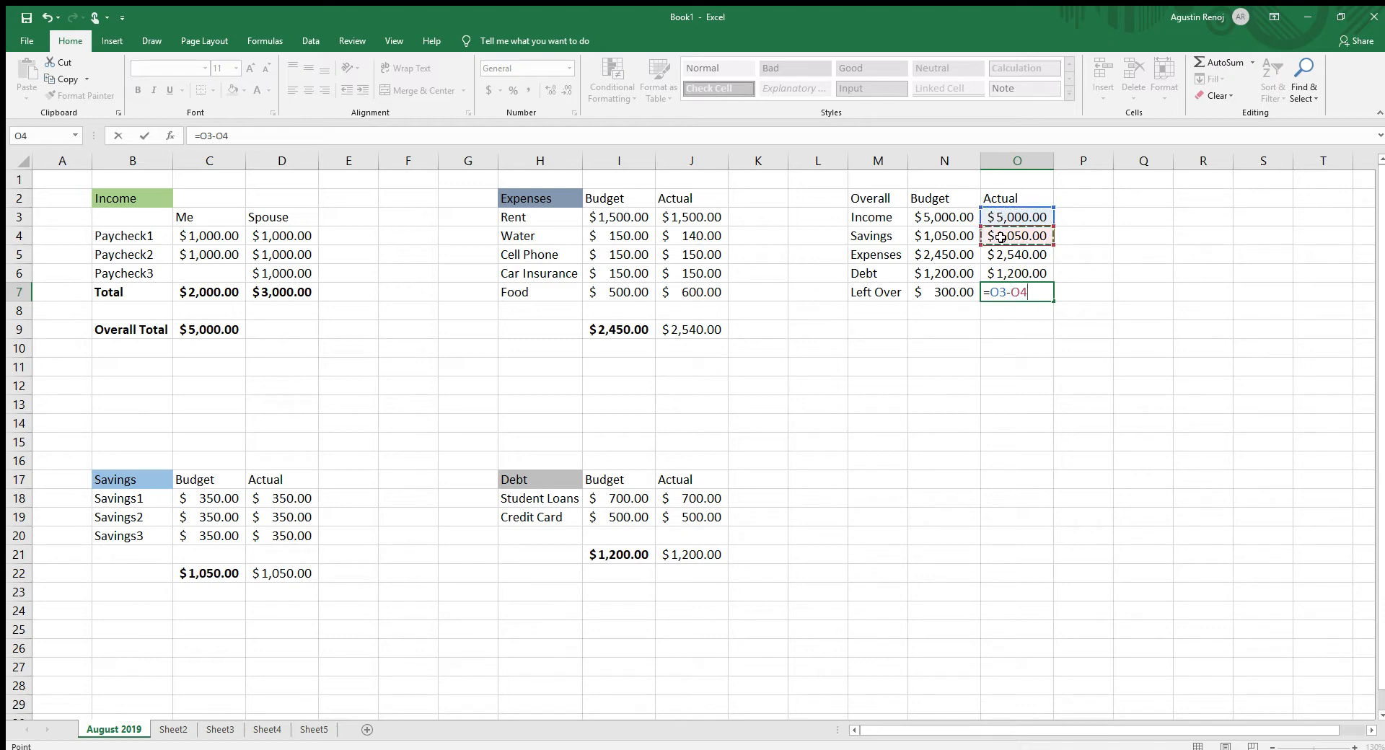
text(-)
click(1012, 253)
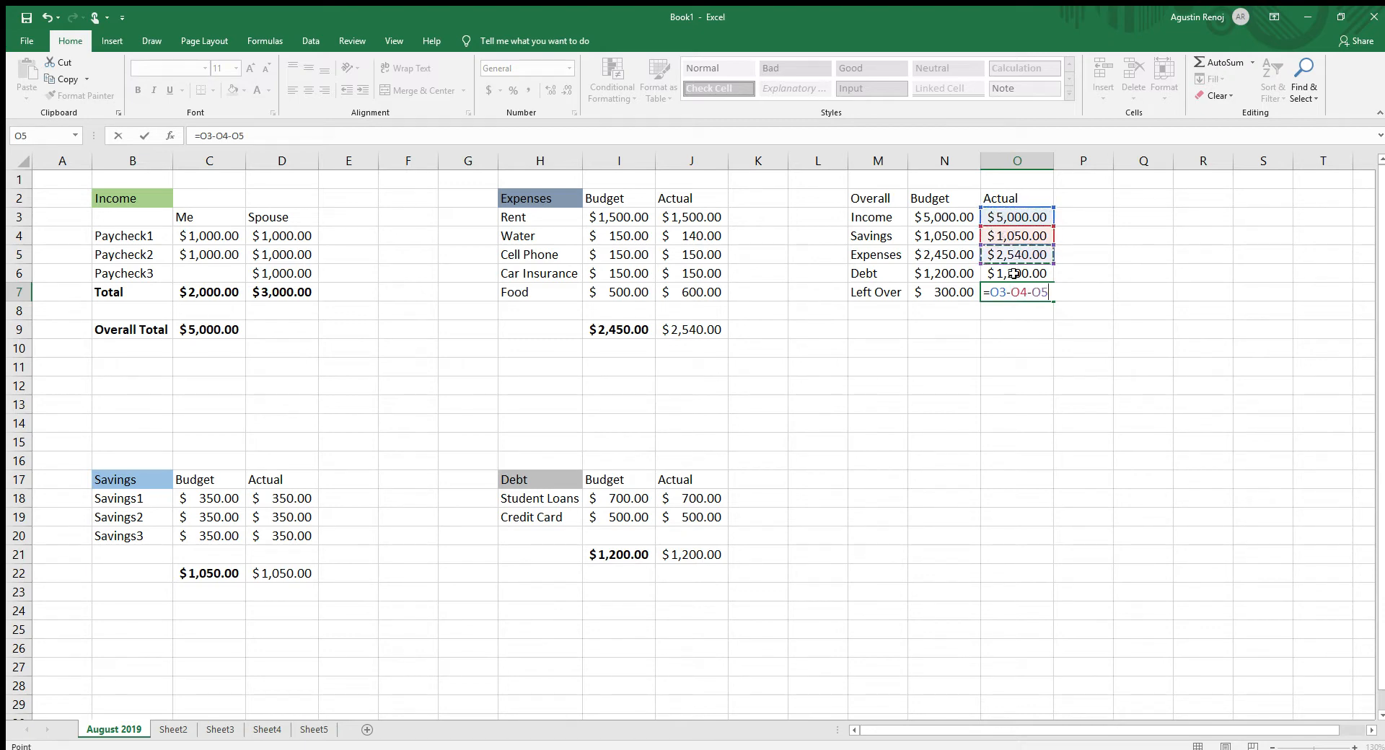
text(-)
click(1012, 273)
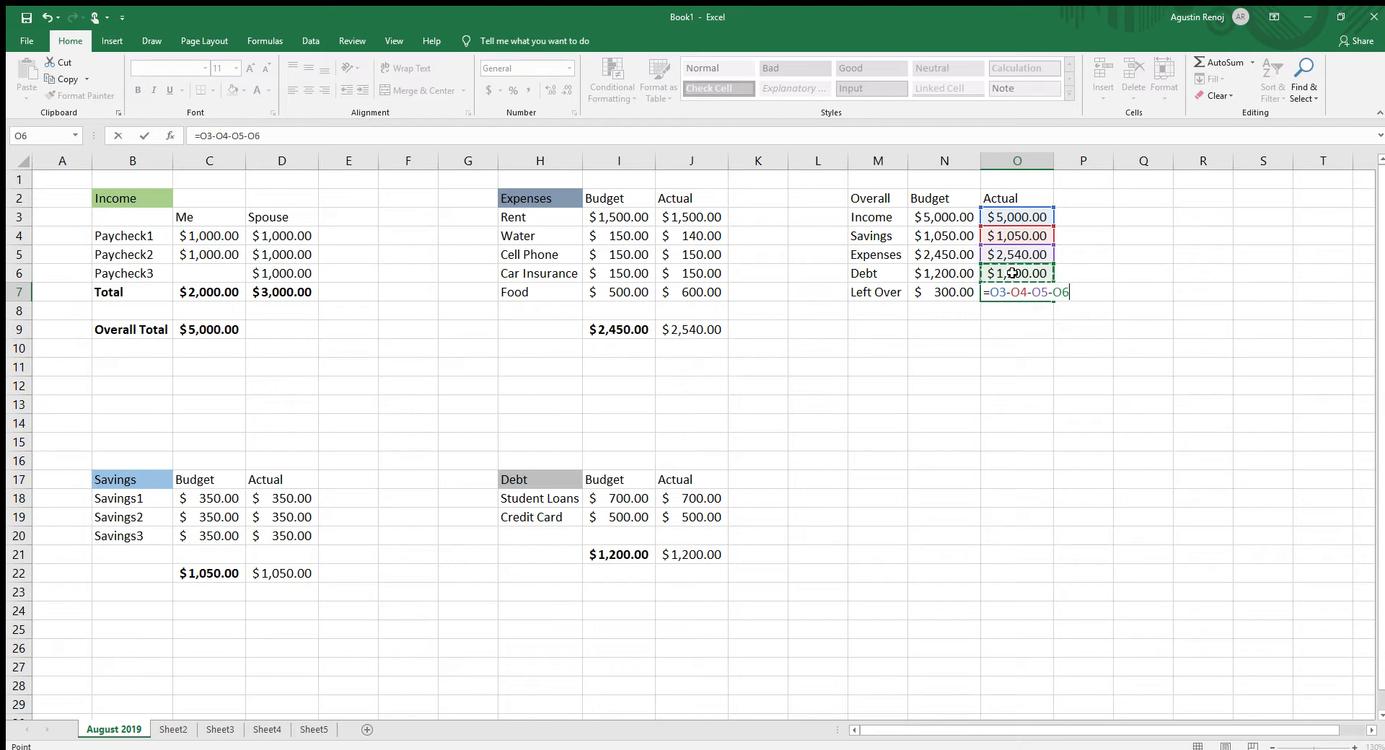
key(Return)
click(971, 423)
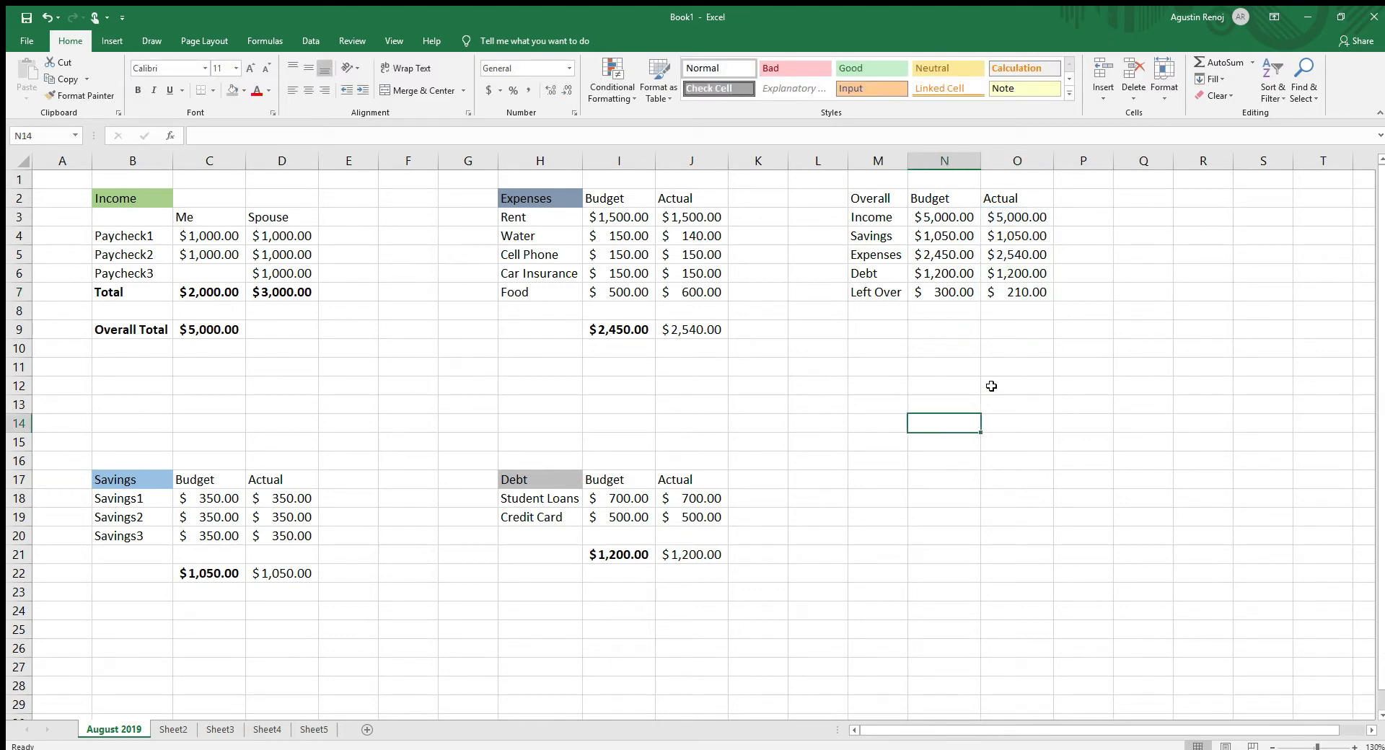
click(1028, 292)
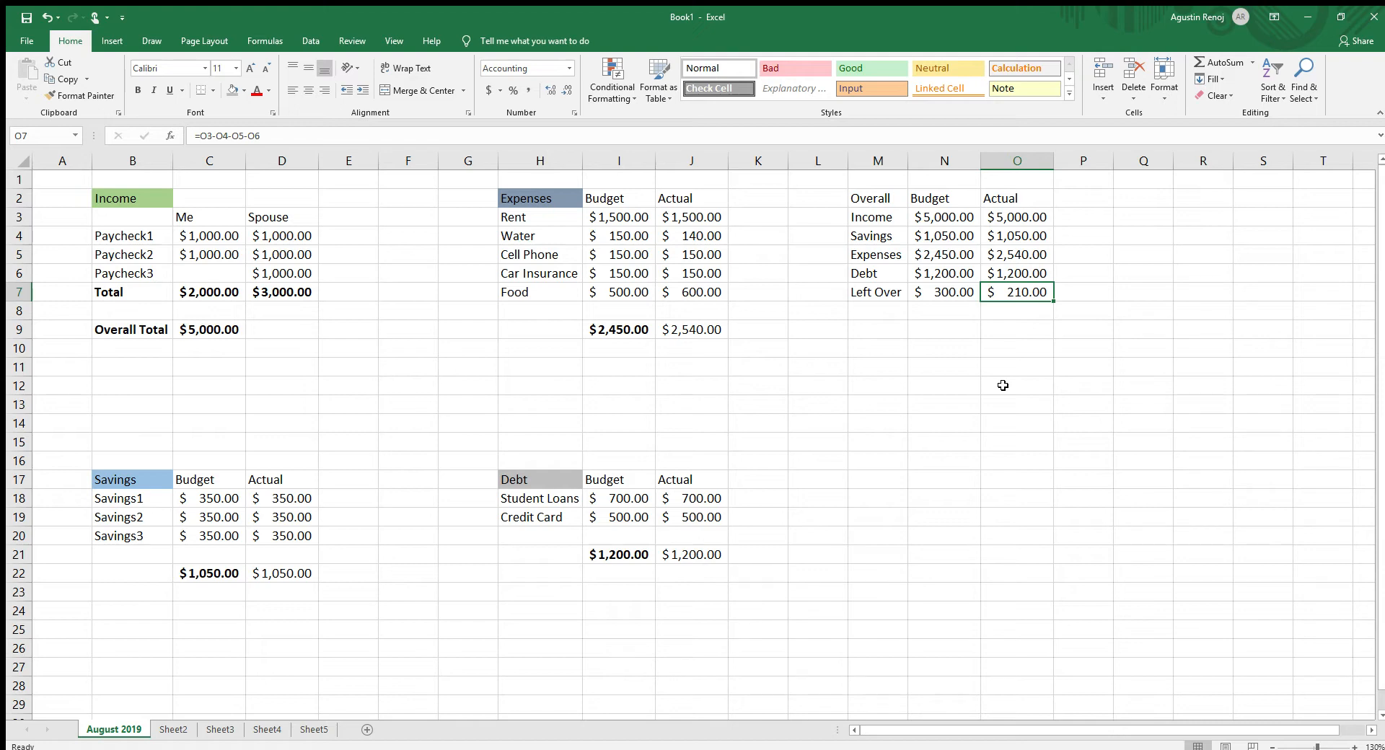
click(511, 446)
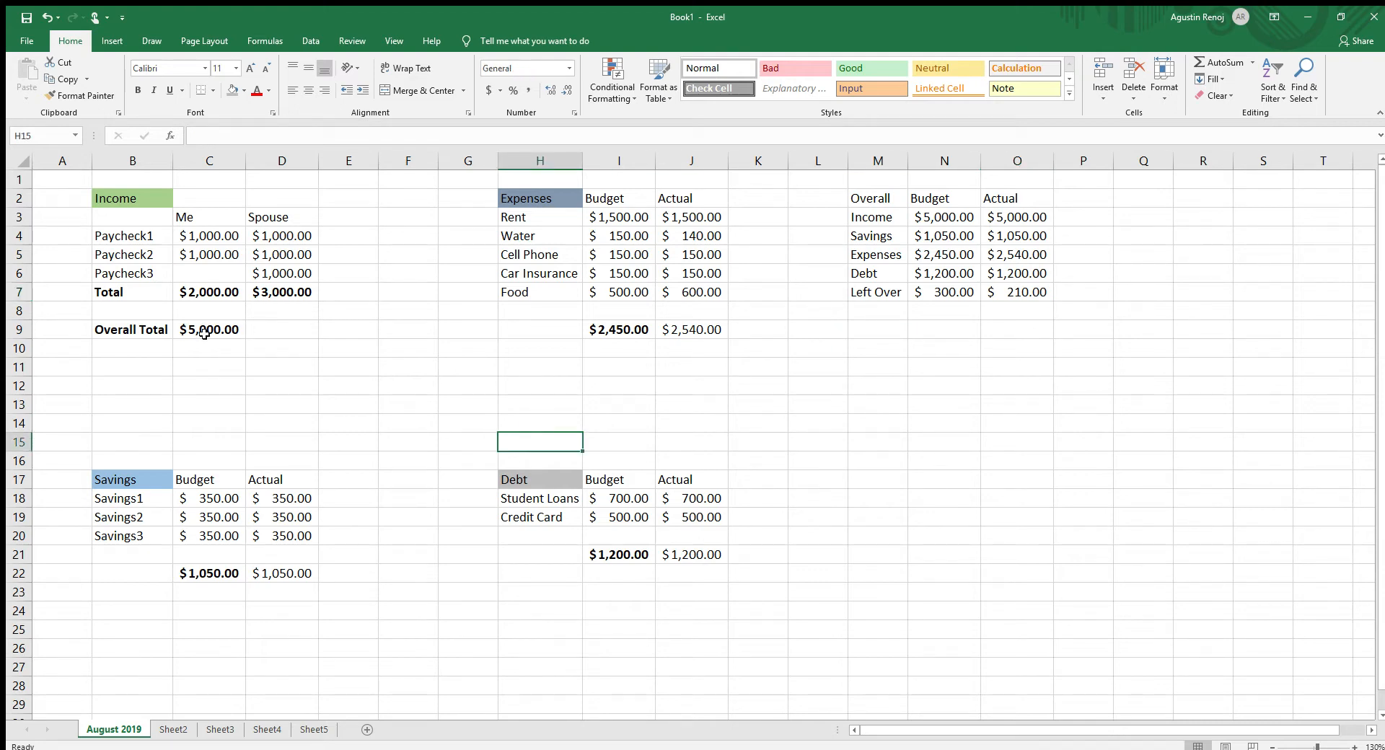
- Apply all borders to the Income table in B2:D9 and the Savings table in B17:D22
drag(115, 202, 246, 319)
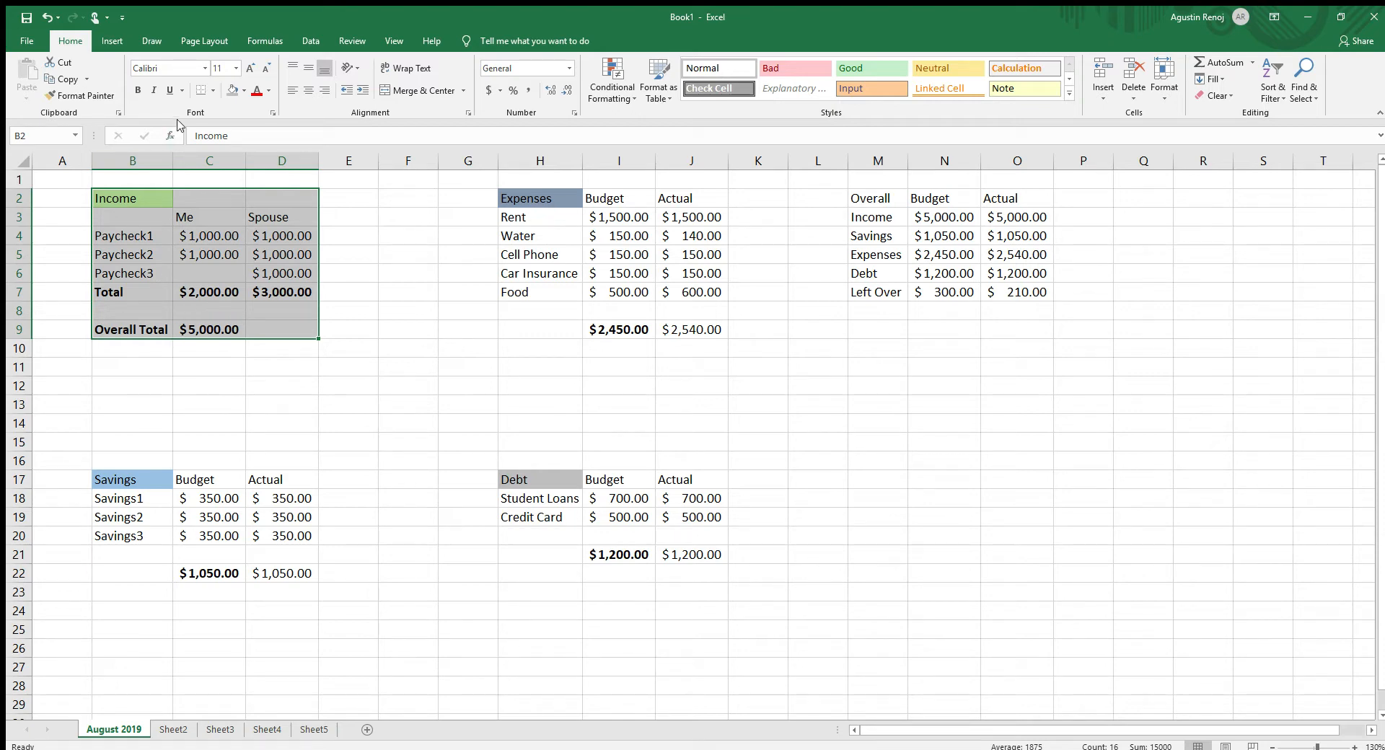
drag(122, 198, 257, 323)
click(206, 88)
click(141, 473)
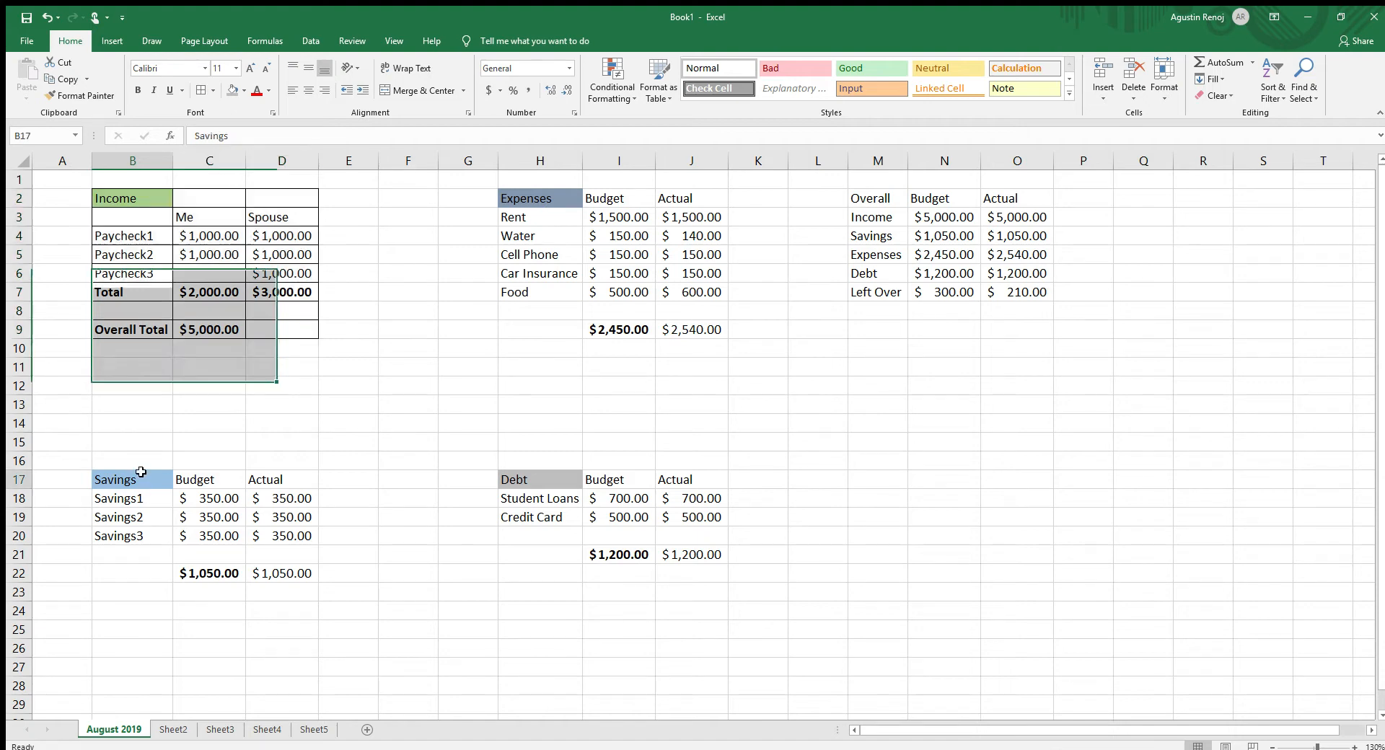
drag(141, 473, 281, 573)
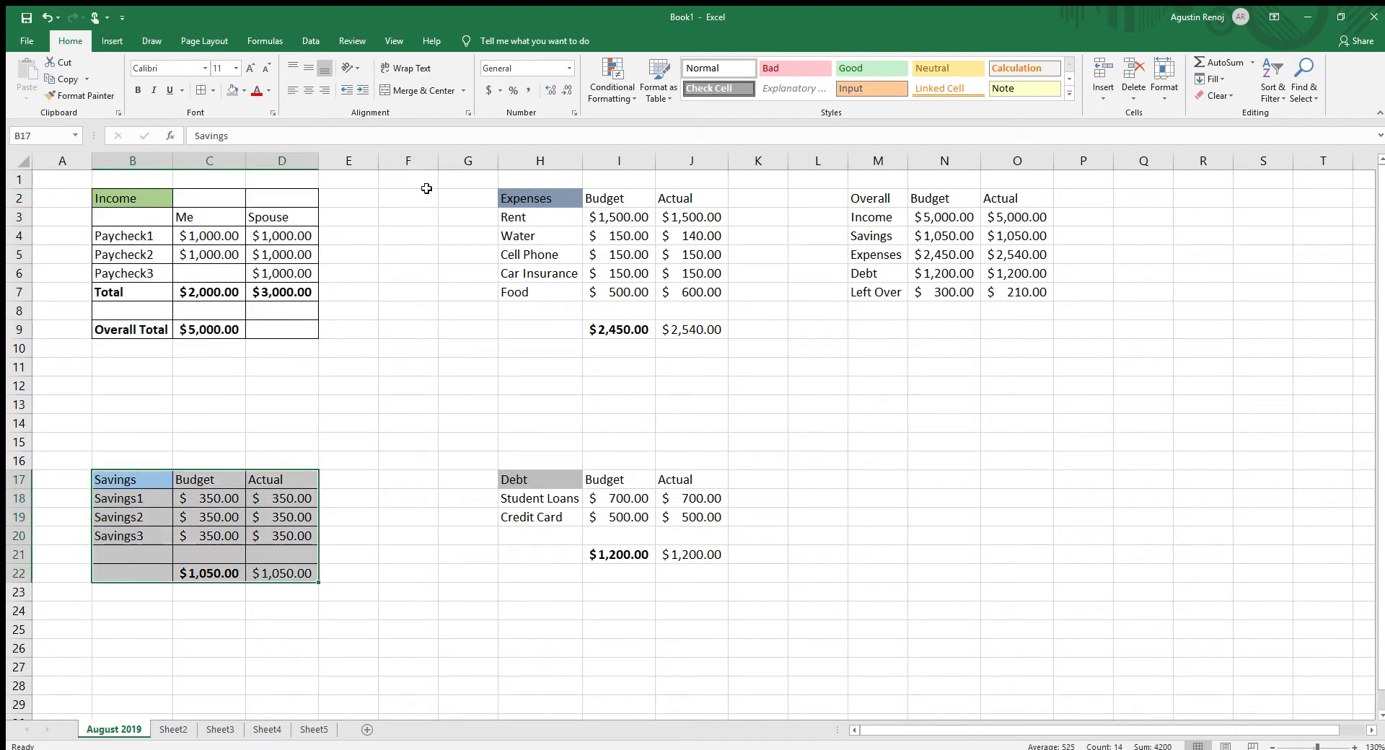
- Apply all borders to the Expenses table in H2:J9 and the Debt table in H17:J21
drag(531, 208, 714, 336)
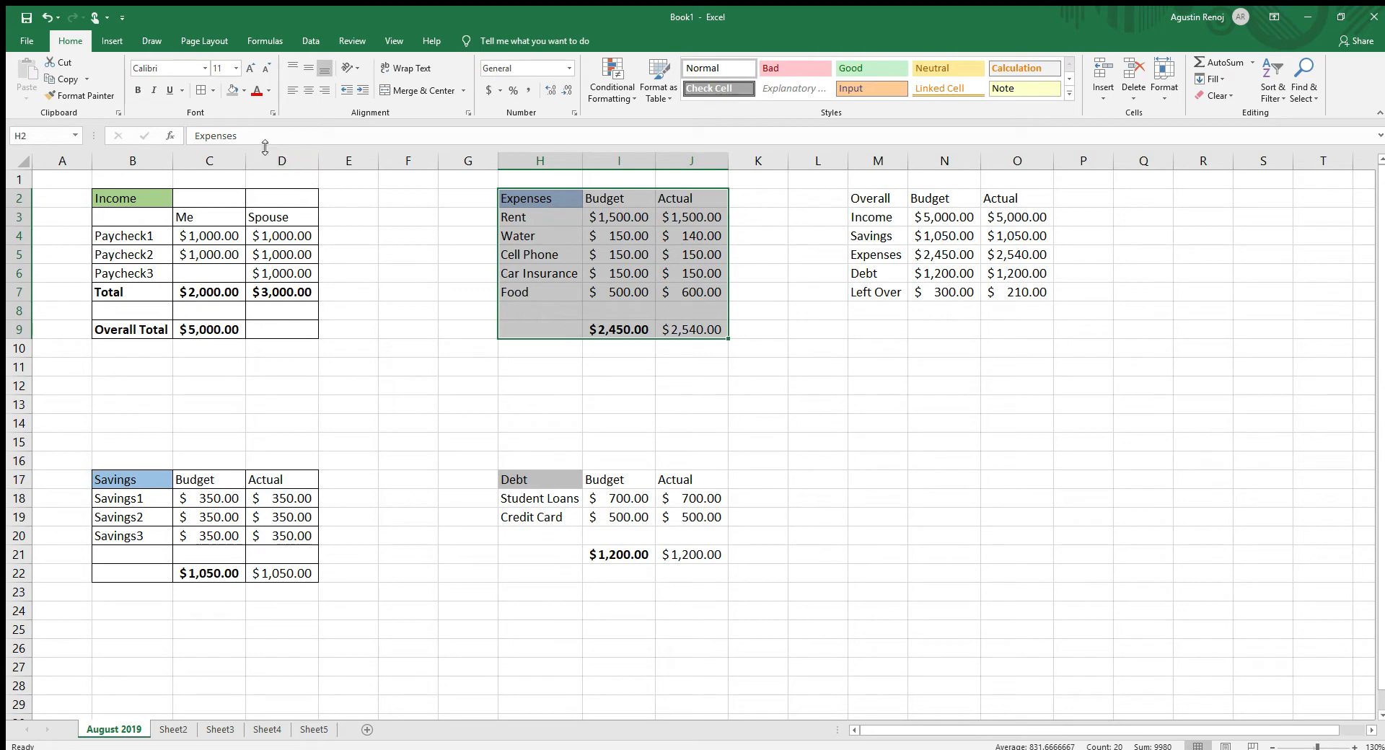
click(202, 89)
drag(537, 480, 678, 555)
click(202, 89)
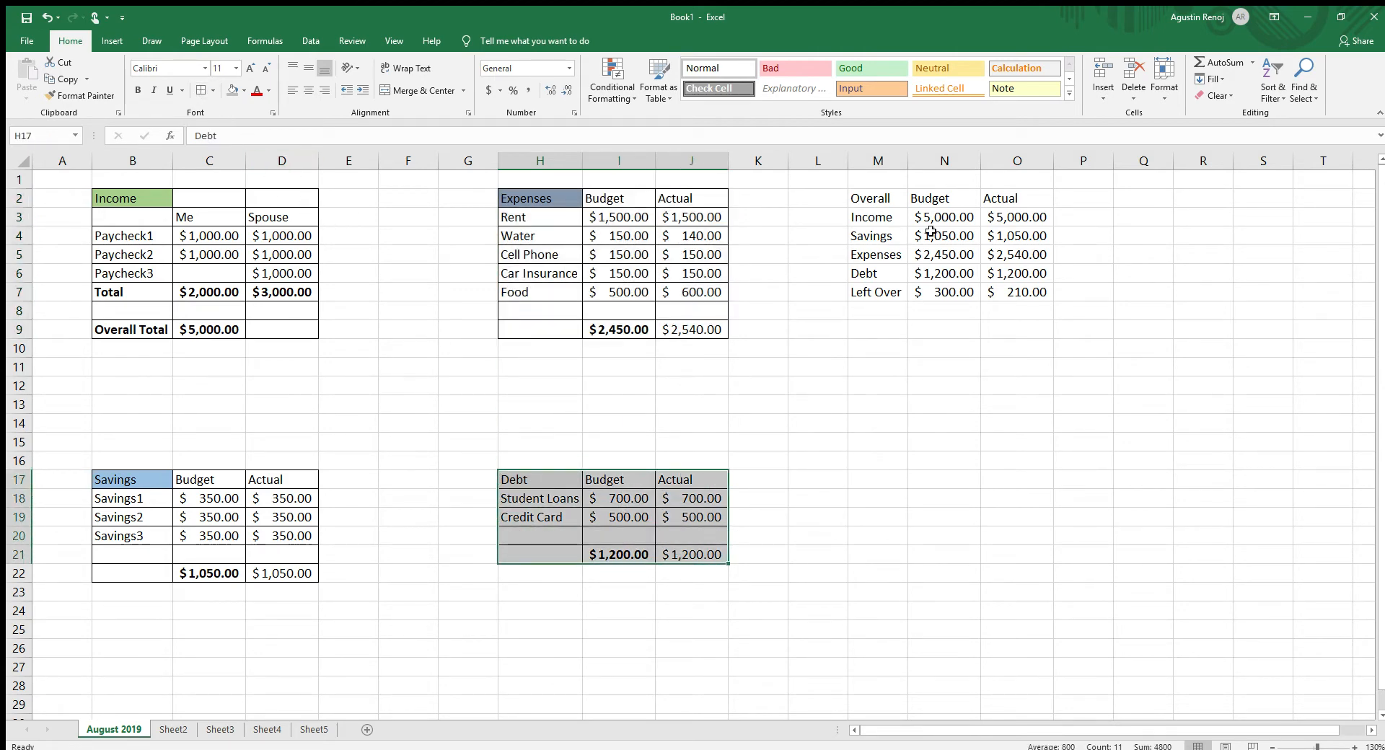
- Apply all borders to the Overall summary table in M2:O7
drag(859, 199, 1018, 295)
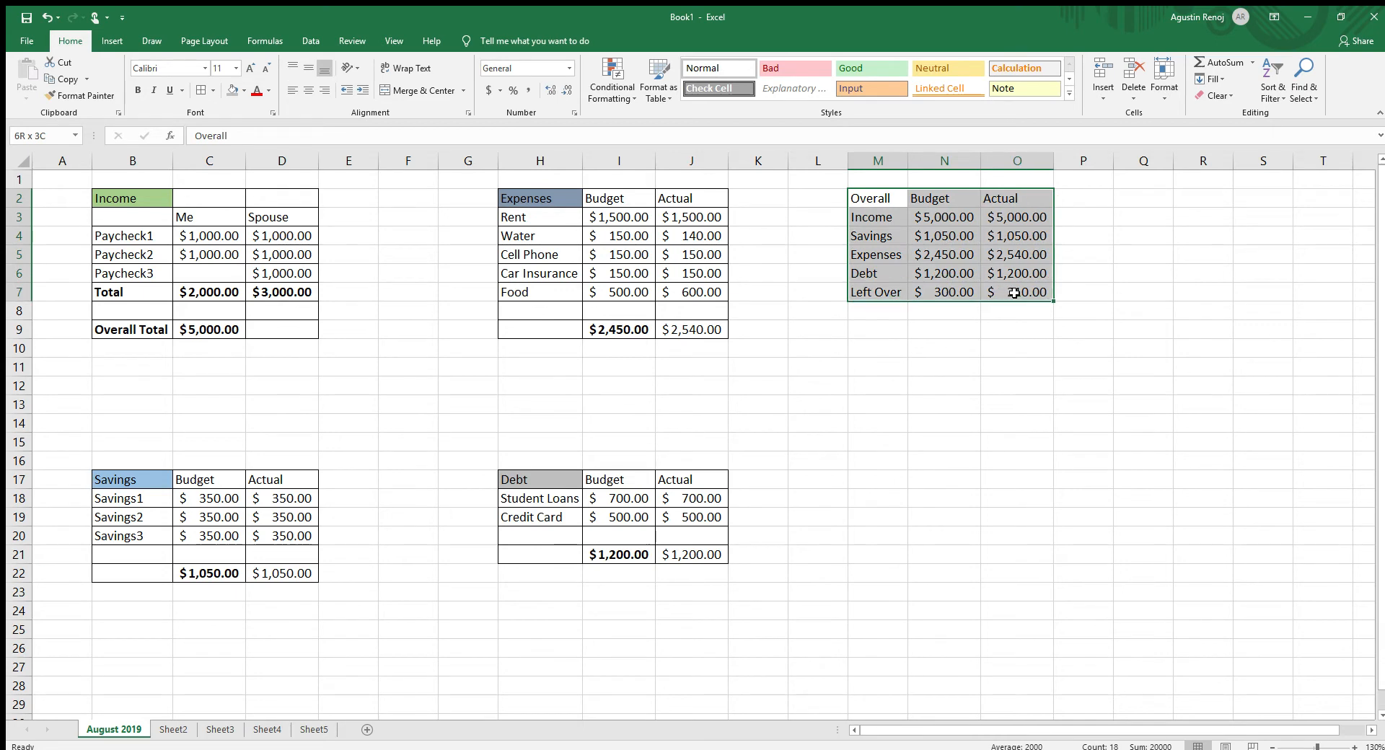
click(202, 90)
click(942, 364)
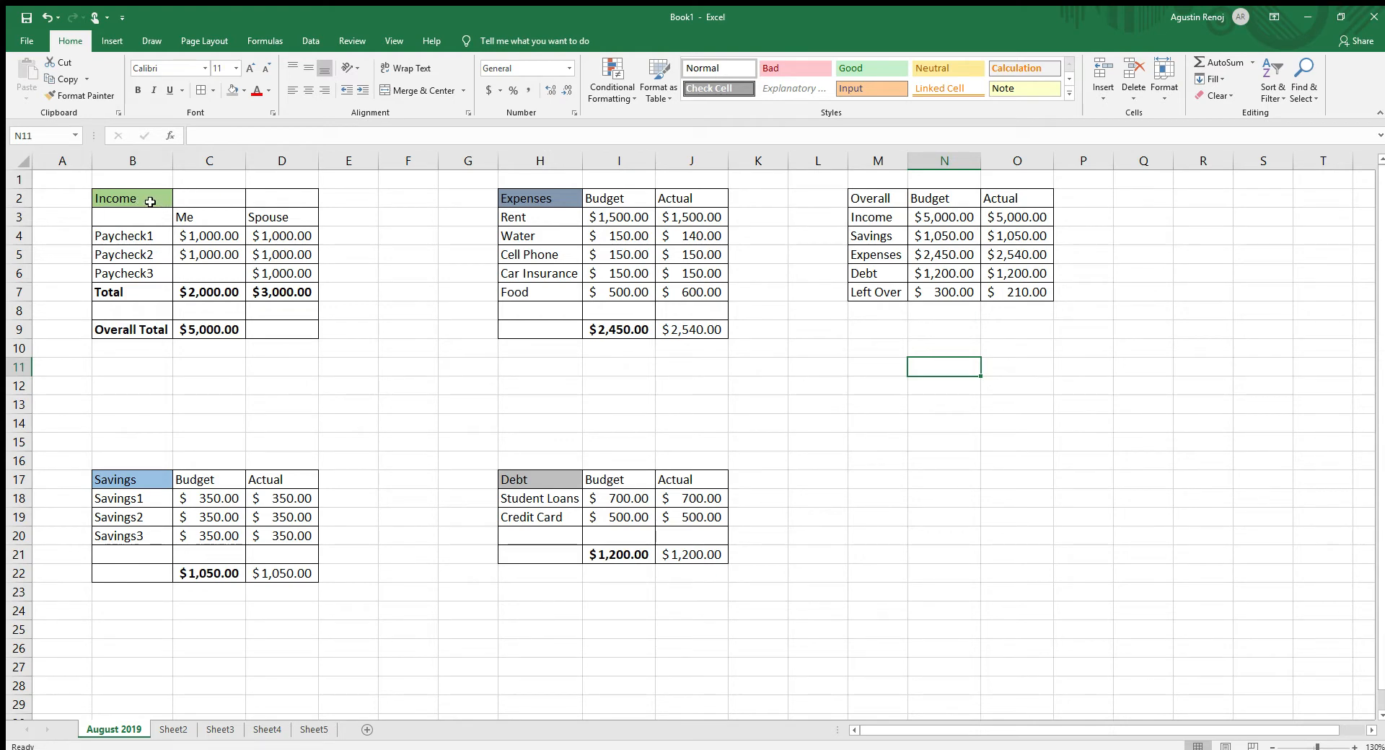
- Choose a lighter border line and reapply all borders to the Income table in B2:D9
drag(150, 202, 299, 329)
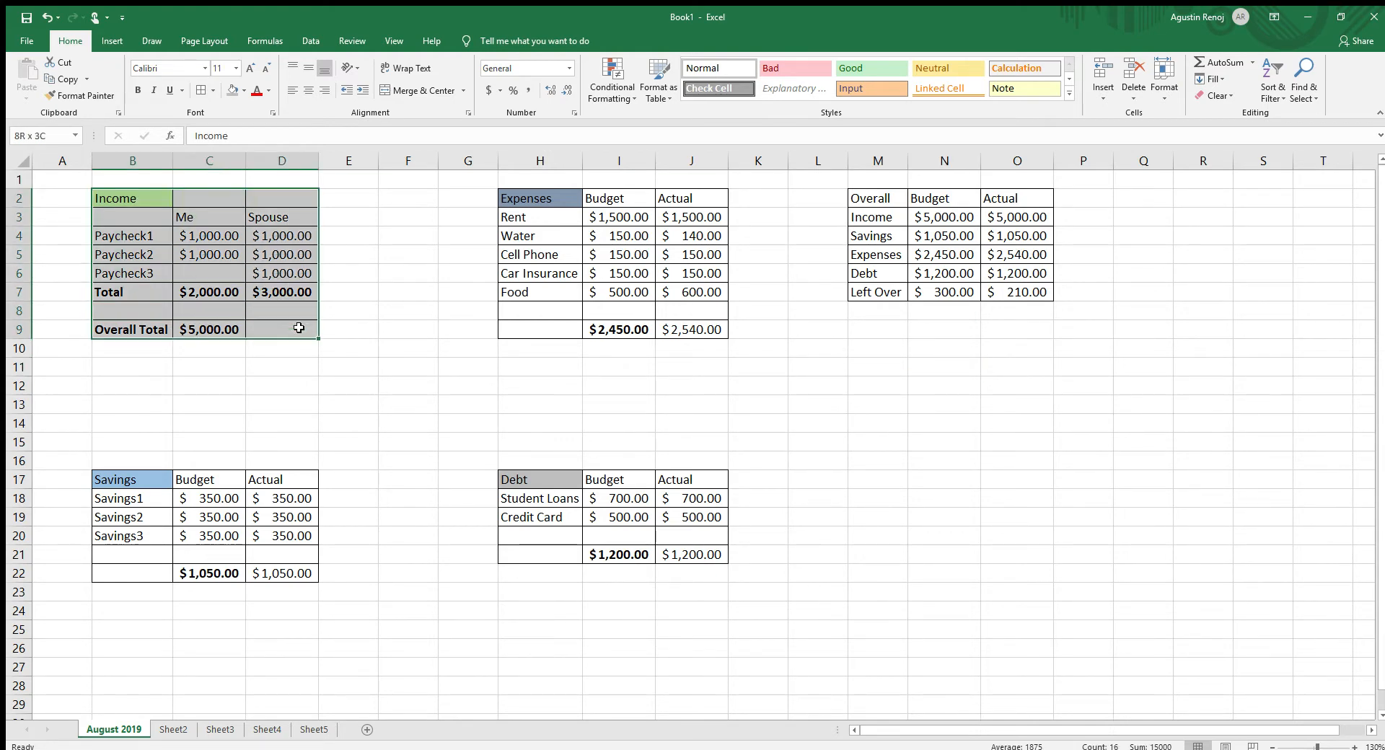
click(212, 88)
click(354, 504)
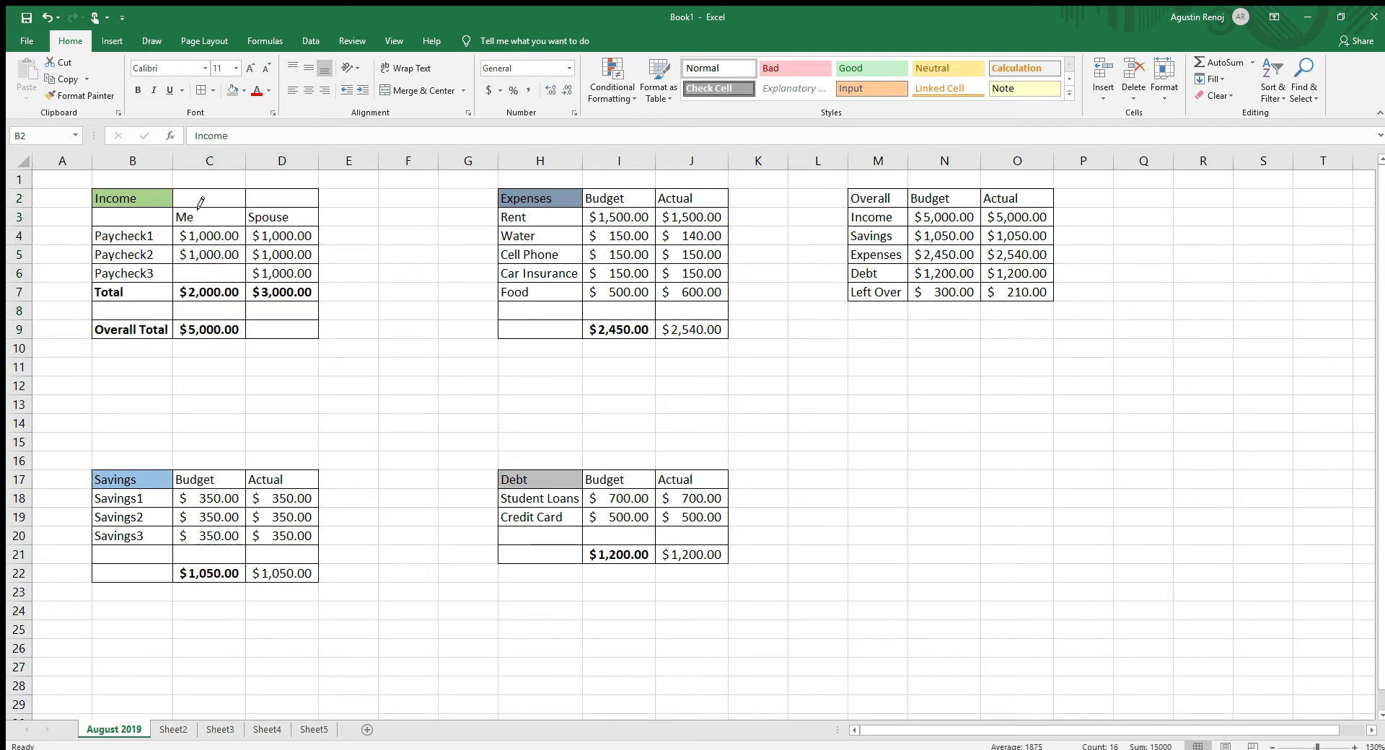
click(203, 94)
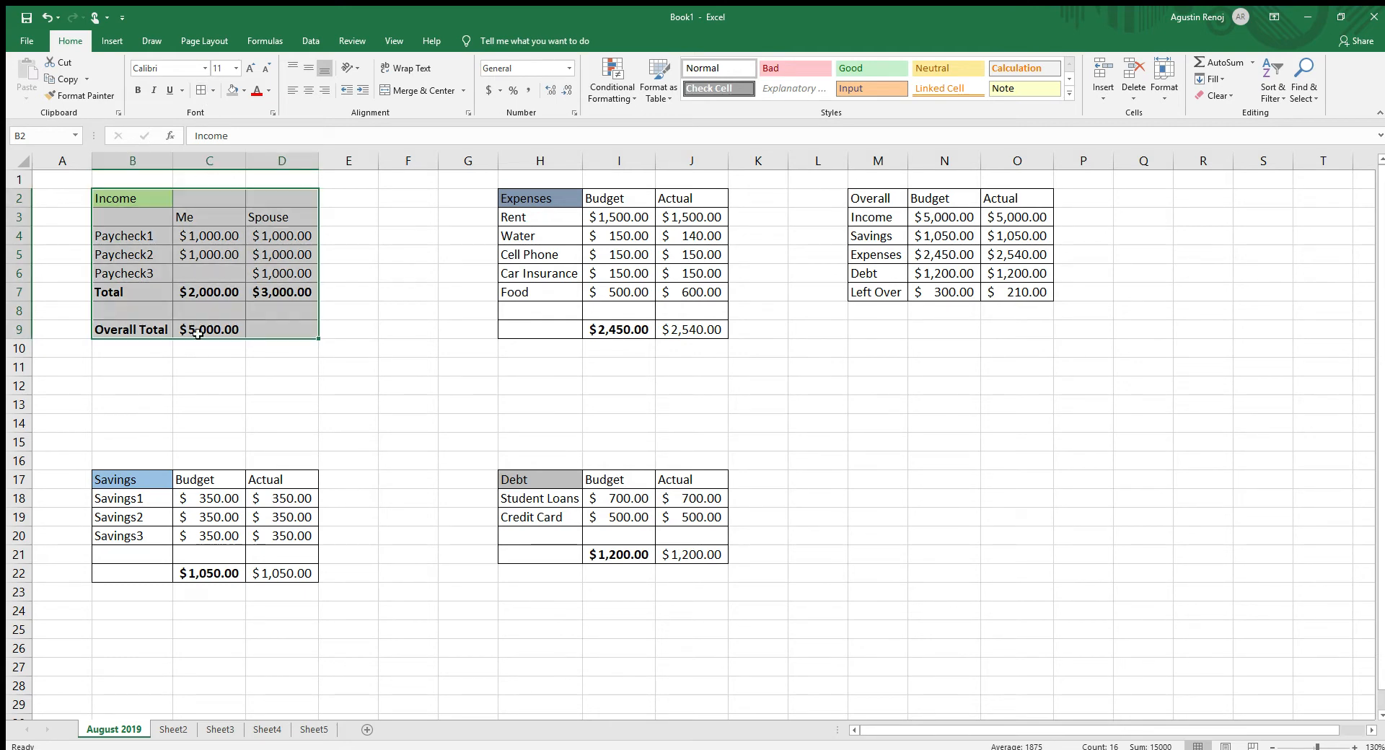
click(170, 353)
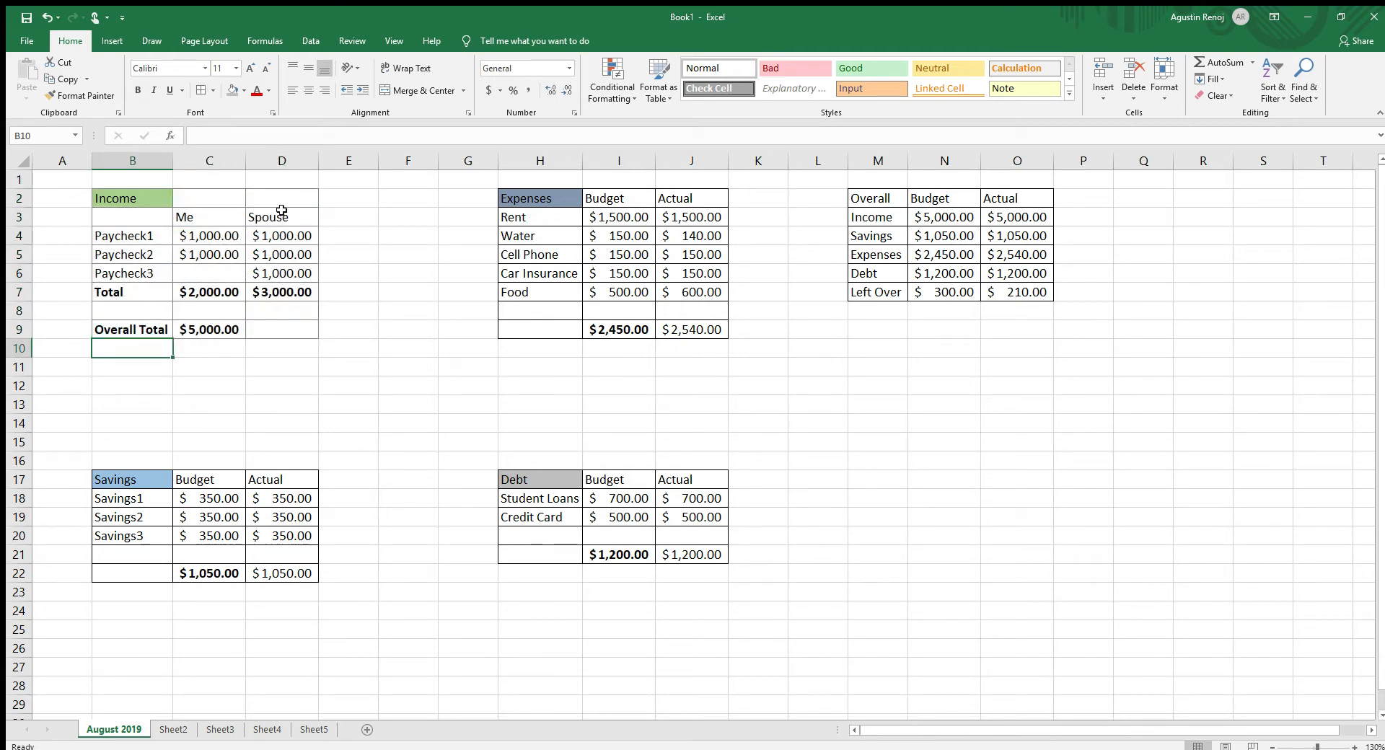
click(487, 405)
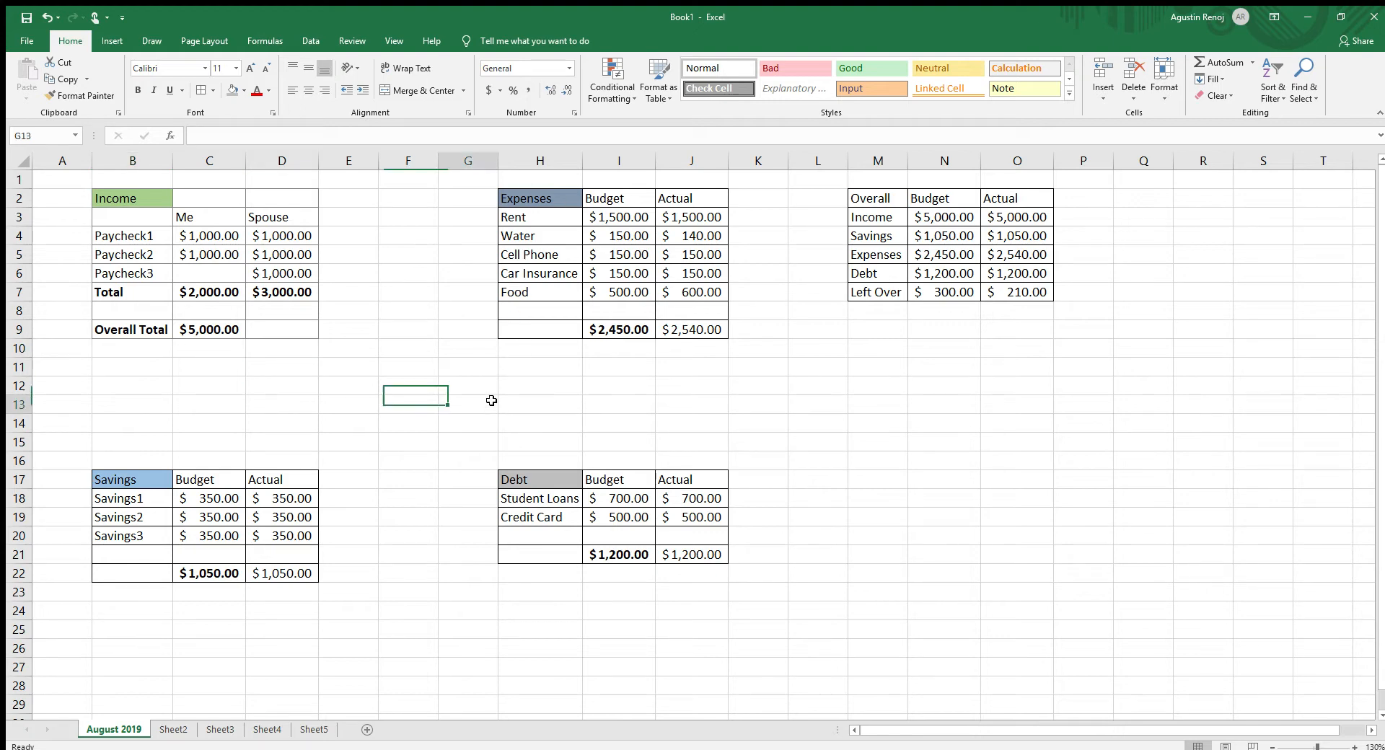